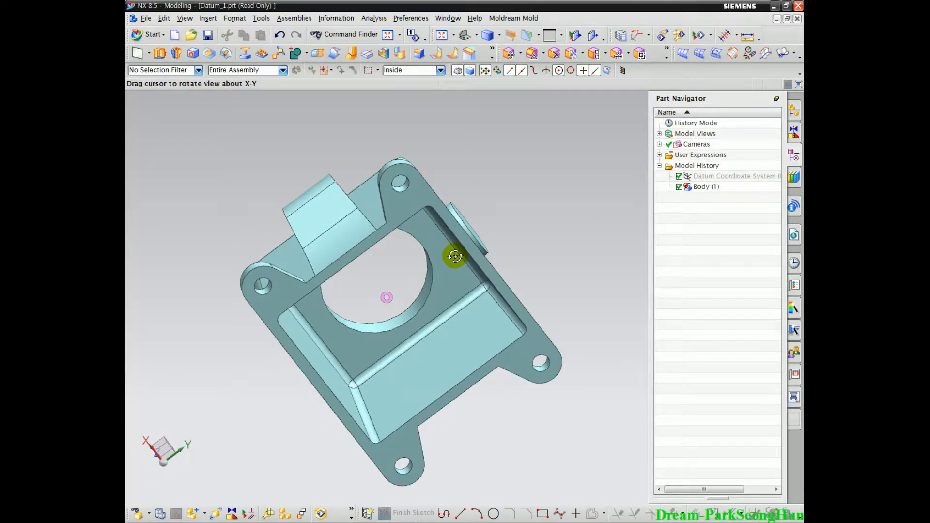
Switch to the model3.prt part and examine the XC, YC and ZC axes of its work coordinate system
{"action": "left_click", "coordinate": [448, 19]}
{"action": "left_click", "coordinate": [472, 95]}
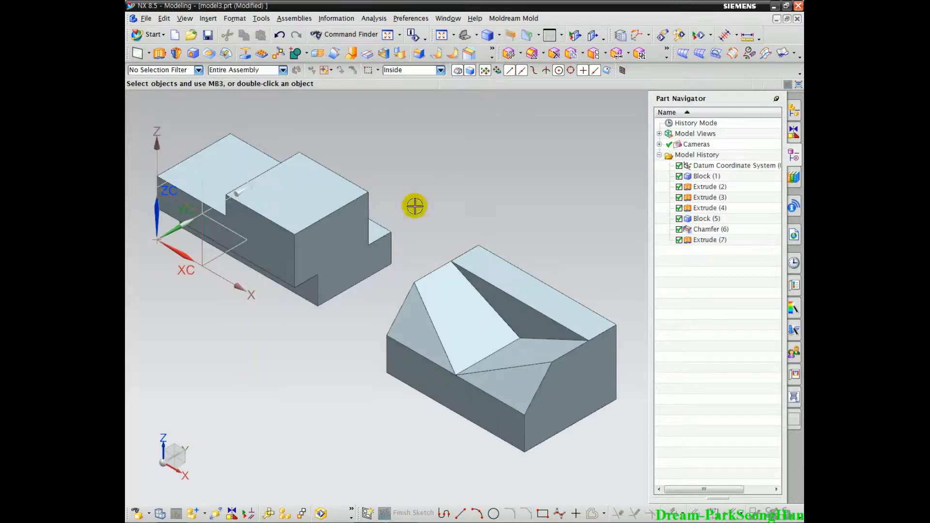
{"action": "scroll", "coordinate": [326, 277], "scroll_direction": "up", "scroll_amount": 5}
{"action": "scroll", "coordinate": [315, 301], "scroll_direction": "up", "scroll_amount": 2}
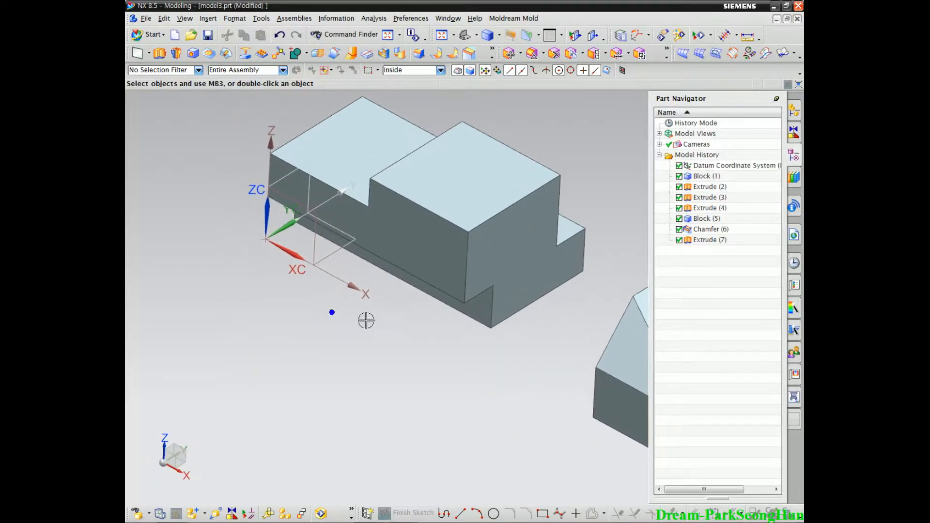
{"action": "mouse_move", "coordinate": [297, 290]}
{"action": "left_mouse_down"}
{"action": "mouse_move", "coordinate": [297, 262]}
{"action": "mouse_move", "coordinate": [305, 283]}
{"action": "left_mouse_up"}
{"action": "left_click_drag", "start_coordinate": [280, 229], "coordinate": [303, 201]}
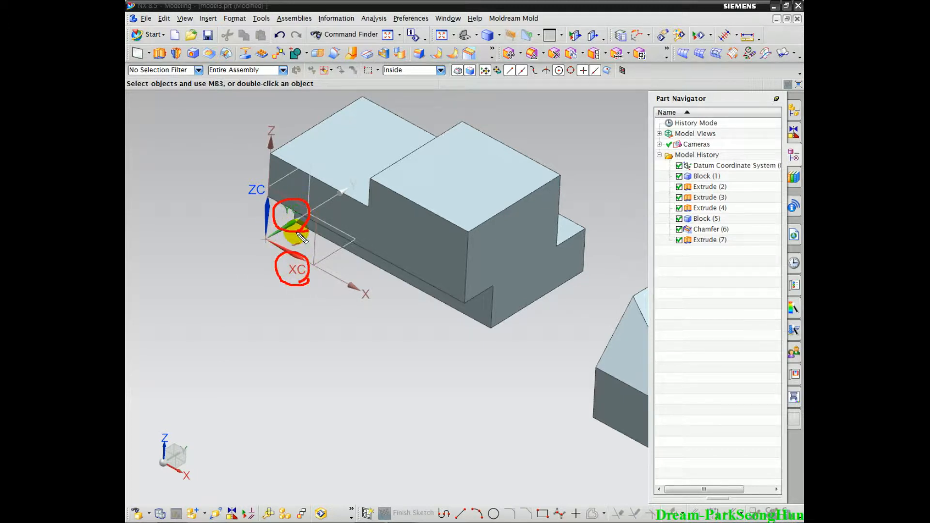
{"action": "left_click_drag", "start_coordinate": [234, 207], "coordinate": [284, 196]}
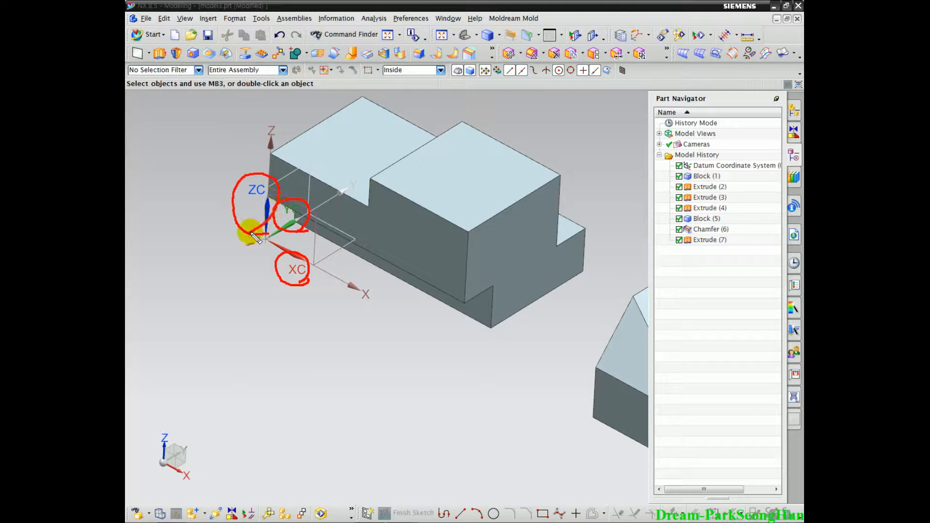
{"action": "key", "text": "Escape"}
{"action": "mouse_move", "coordinate": [258, 272]}
{"action": "middle_mouse_down"}
{"action": "mouse_move", "coordinate": [260, 256]}
{"action": "mouse_move", "coordinate": [234, 287]}
{"action": "middle_mouse_up"}
Return to the Datum_1.prt part and inspect the housing from its front and sides
{"action": "left_click", "coordinate": [448, 18]}
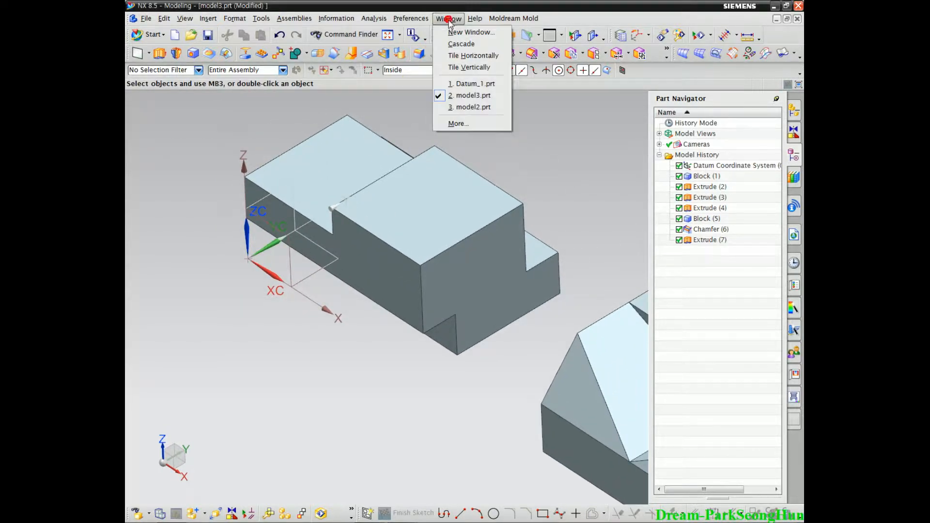
{"action": "left_click", "coordinate": [452, 85]}
{"action": "middle_click_drag", "start_coordinate": [417, 160], "coordinate": [419, 189]}
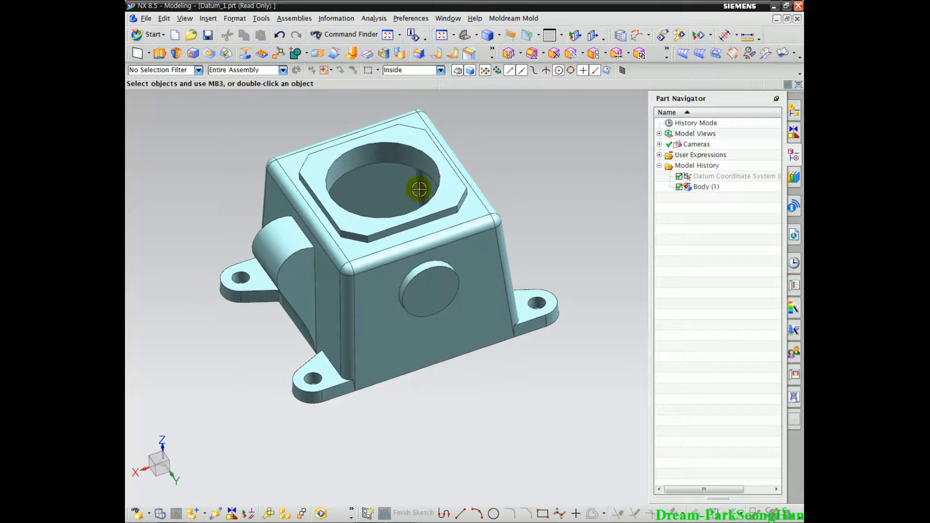
{"action": "middle_click_drag", "start_coordinate": [307, 318], "coordinate": [331, 312]}
{"action": "middle_click_drag", "start_coordinate": [455, 293], "coordinate": [441, 317], "text": "shift"}
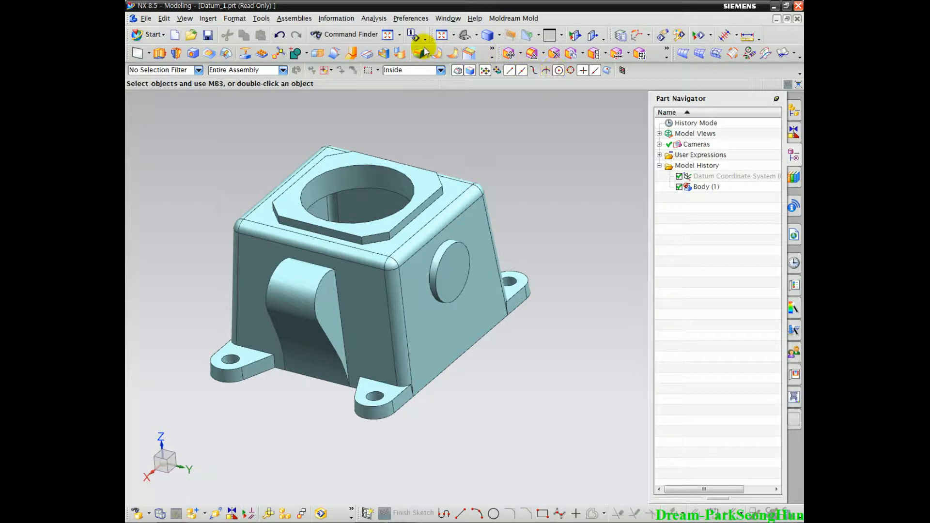
Turn on the display of the work coordinate system in the housing part
{"action": "left_click", "coordinate": [236, 19]}
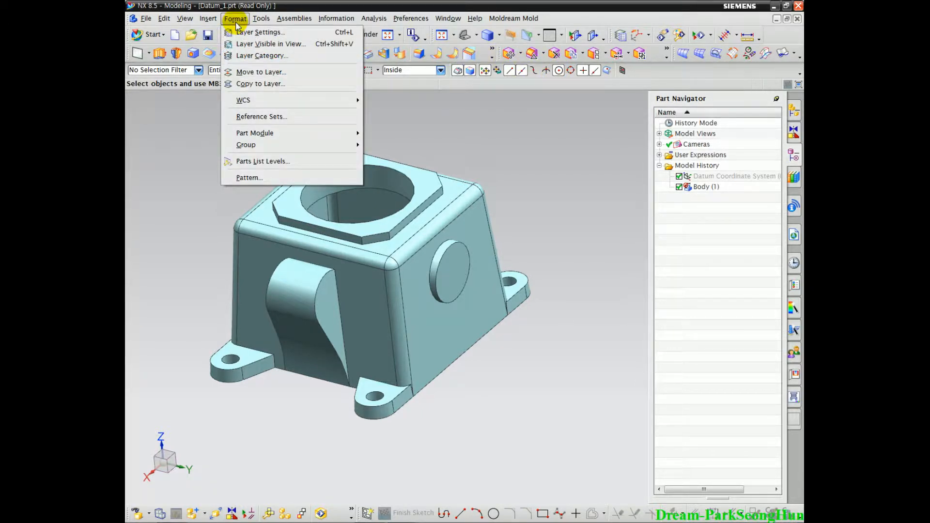
{"action": "mouse_move", "coordinate": [272, 102]}
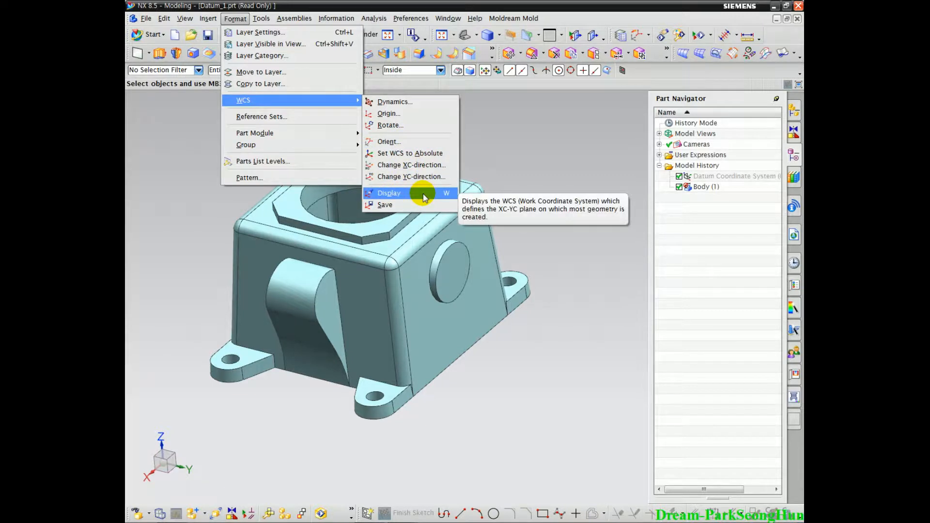
{"action": "left_click", "coordinate": [389, 194]}
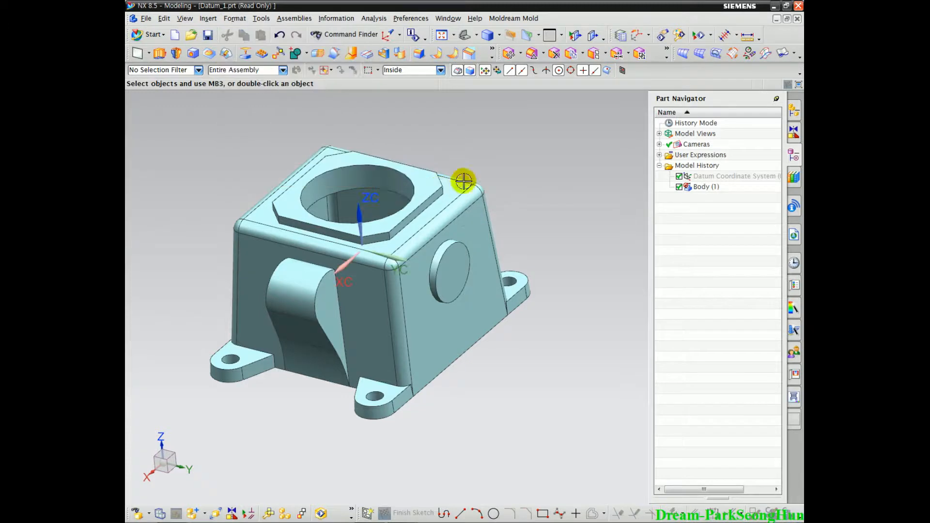
{"action": "middle_click_drag", "start_coordinate": [506, 162], "coordinate": [472, 183]}
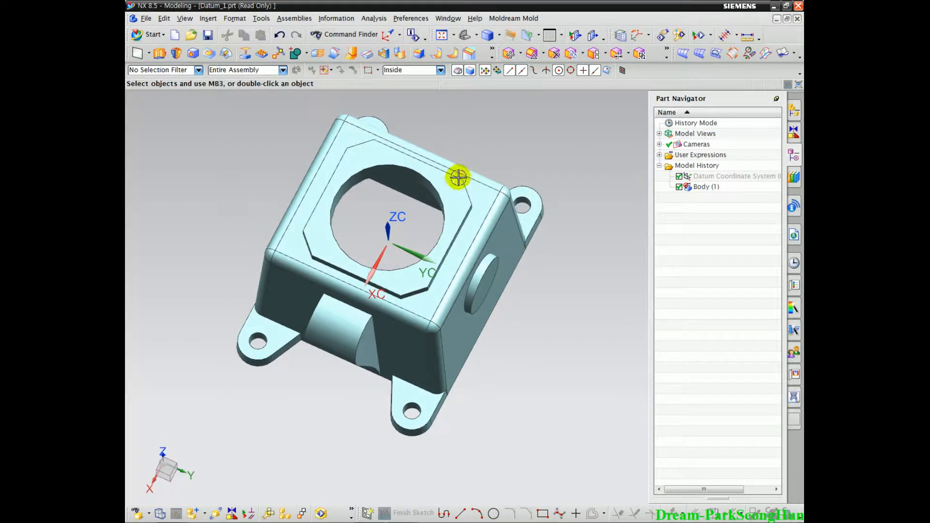
{"action": "mouse_move", "coordinate": [381, 271]}
{"action": "left_mouse_down"}
{"action": "mouse_move", "coordinate": [409, 216]}
{"action": "mouse_move", "coordinate": [404, 266]}
{"action": "left_mouse_up"}
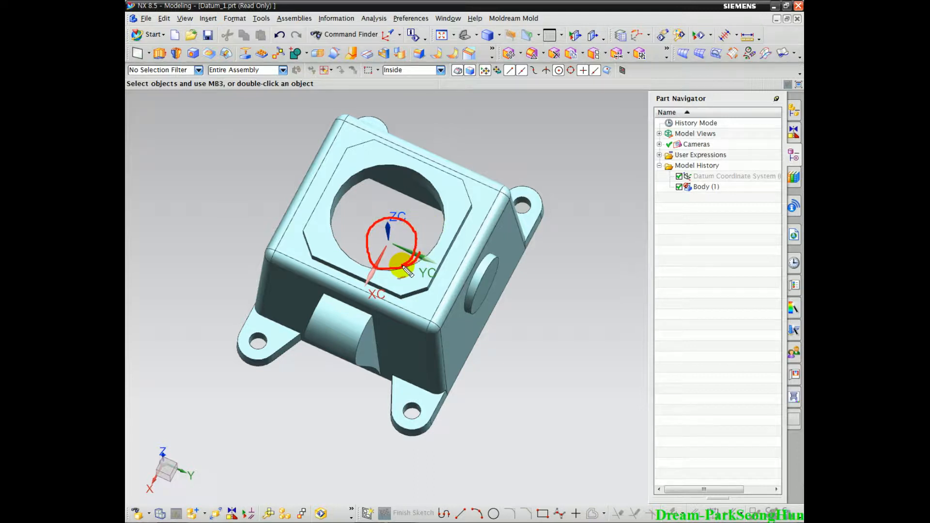
{"action": "mouse_move", "coordinate": [473, 162]}
{"action": "middle_mouse_down"}
{"action": "mouse_move", "coordinate": [500, 149]}
{"action": "mouse_move", "coordinate": [495, 155]}
{"action": "middle_mouse_up"}
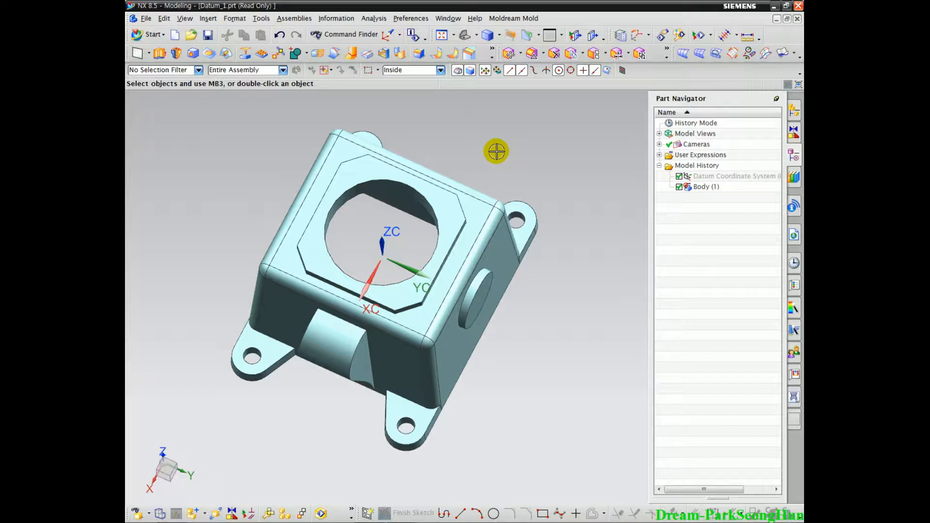
{"action": "left_click_drag", "start_coordinate": [455, 118], "coordinate": [478, 123]}
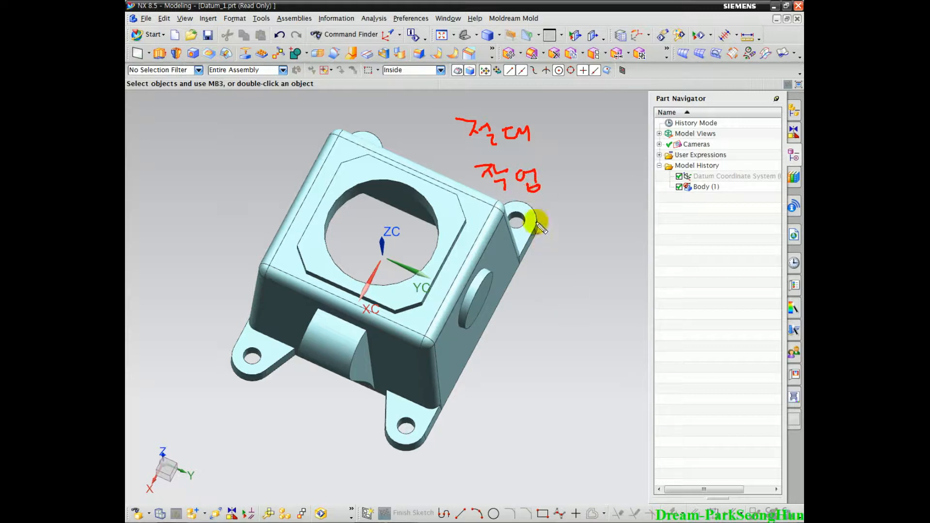
{"action": "left_click_drag", "start_coordinate": [534, 152], "coordinate": [540, 151]}
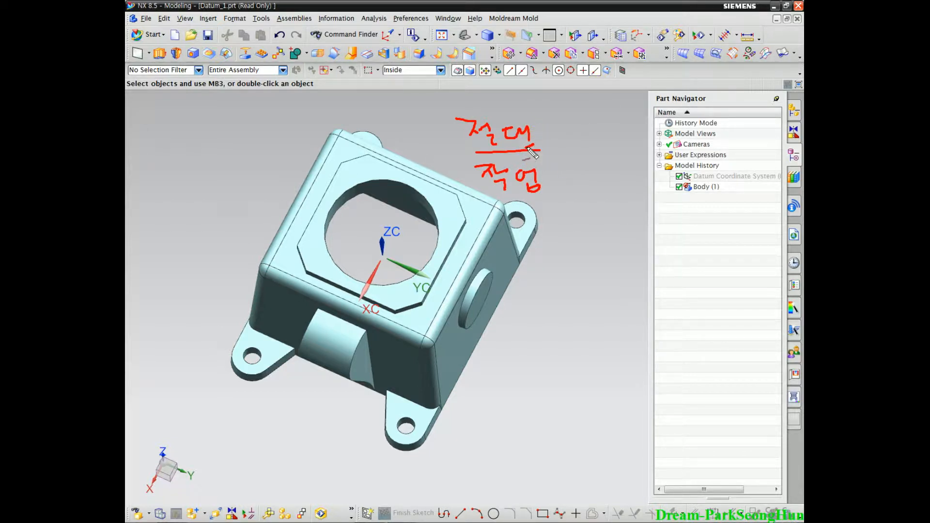
{"action": "left_click_drag", "start_coordinate": [472, 124], "coordinate": [527, 146]}
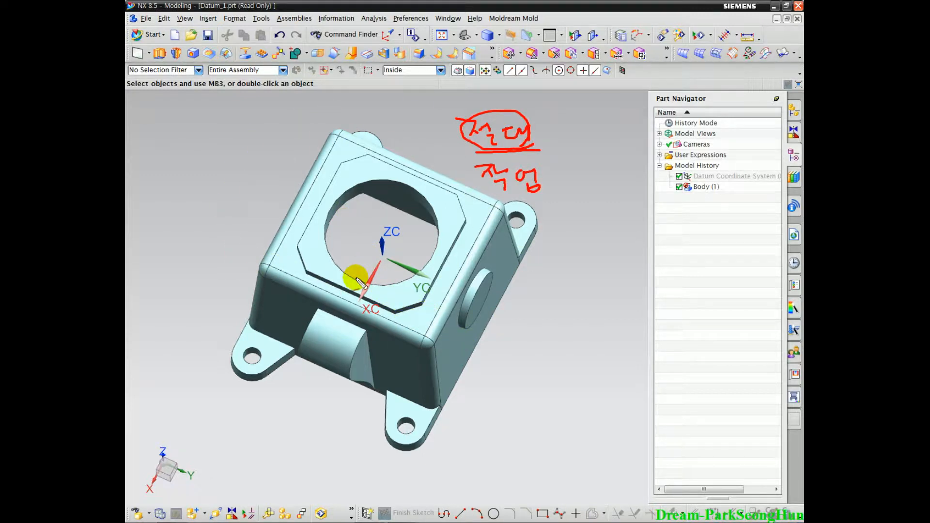
{"action": "left_click_drag", "start_coordinate": [536, 202], "coordinate": [539, 192]}
{"action": "mouse_move", "coordinate": [480, 182]}
{"action": "left_mouse_down"}
{"action": "mouse_move", "coordinate": [556, 178]}
{"action": "mouse_move", "coordinate": [553, 209]}
{"action": "left_mouse_up"}
{"action": "left_click_drag", "start_coordinate": [373, 265], "coordinate": [408, 259]}
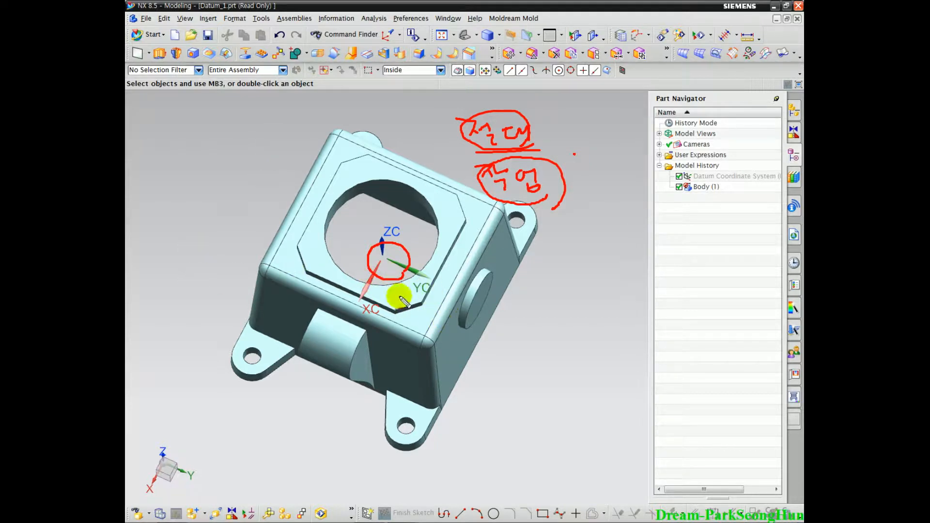
{"action": "mouse_move", "coordinate": [367, 255]}
{"action": "left_mouse_down"}
{"action": "mouse_move", "coordinate": [381, 278]}
{"action": "mouse_move", "coordinate": [380, 236]}
{"action": "mouse_move", "coordinate": [409, 281]}
{"action": "left_mouse_up"}
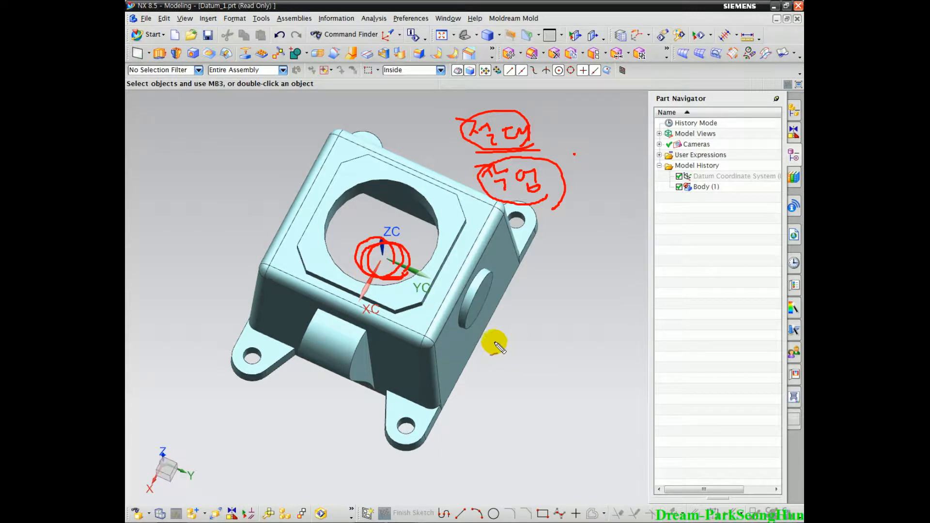
{"action": "key", "text": "Escape"}
{"action": "mouse_move", "coordinate": [416, 322]}
{"action": "middle_mouse_down"}
{"action": "mouse_move", "coordinate": [414, 338]}
{"action": "mouse_move", "coordinate": [438, 322]}
{"action": "mouse_move", "coordinate": [514, 178]}
{"action": "middle_mouse_up"}
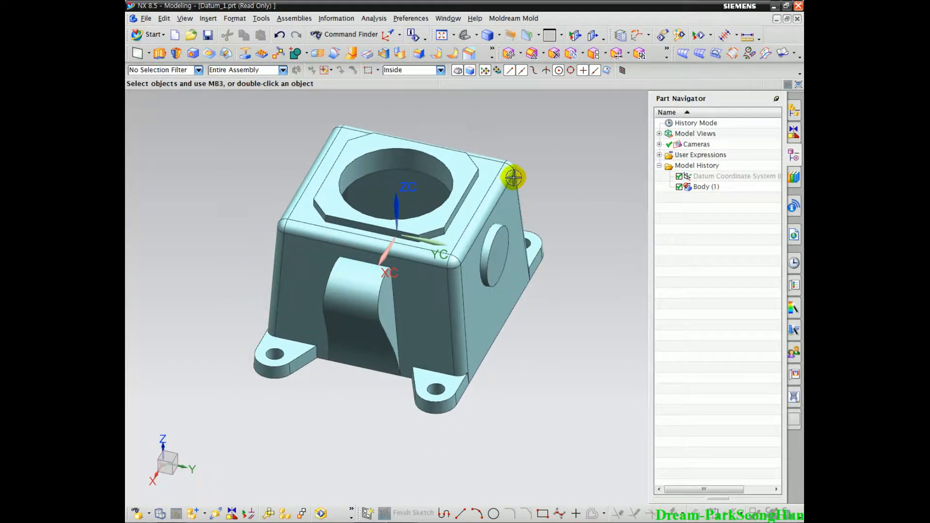
{"action": "middle_click_drag", "start_coordinate": [224, 284], "coordinate": [329, 252], "text": "shift"}
{"action": "left_click", "coordinate": [493, 168]}
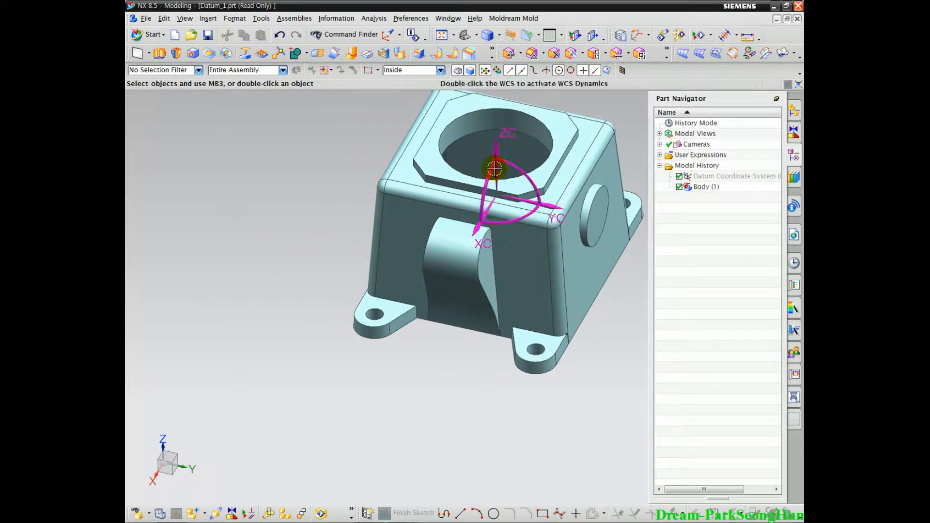
{"action": "left_click", "coordinate": [286, 239]}
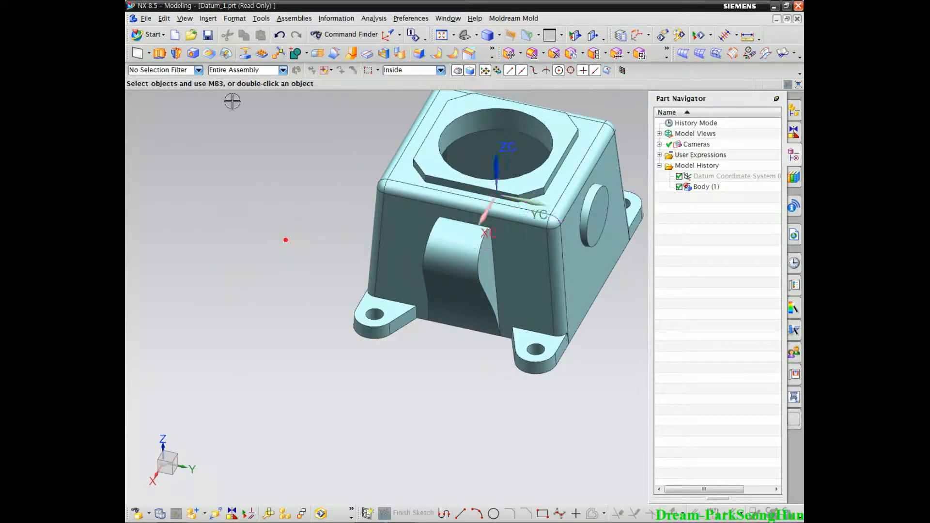
Create a new millimetre part named model1.prt from the Model template
{"action": "left_click", "coordinate": [175, 35]}
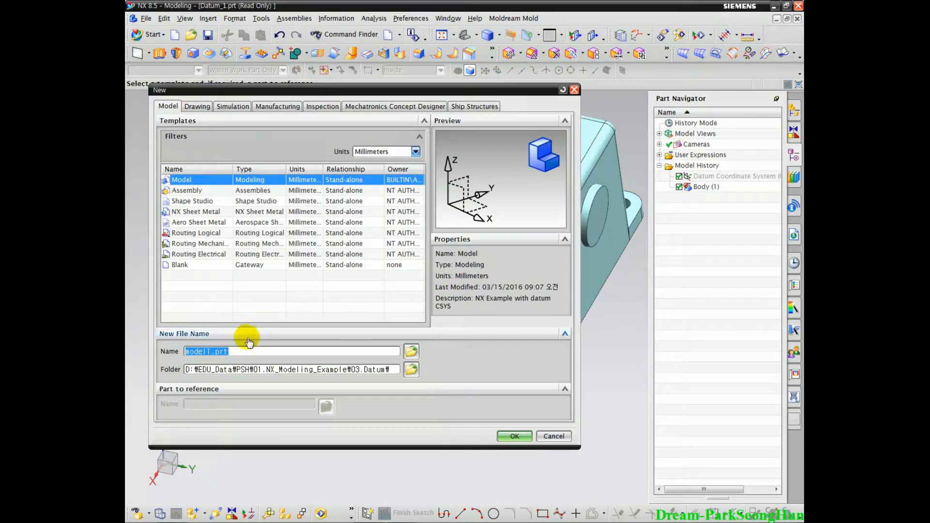
{"action": "left_click", "coordinate": [513, 437]}
{"action": "mouse_move", "coordinate": [451, 249]}
{"action": "middle_mouse_down"}
{"action": "mouse_move", "coordinate": [457, 239]}
{"action": "mouse_move", "coordinate": [450, 244]}
{"action": "middle_mouse_up"}
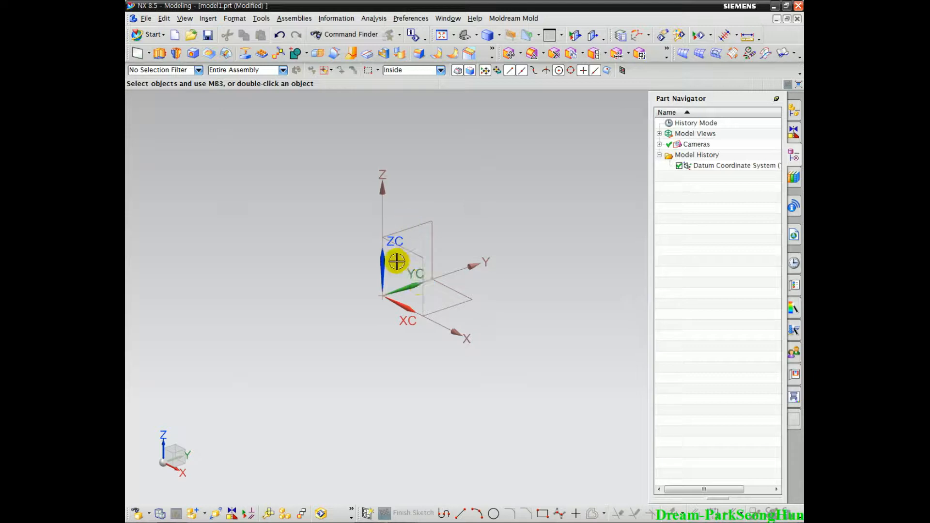
{"action": "mouse_move", "coordinate": [422, 319]}
{"action": "left_mouse_down"}
{"action": "mouse_move", "coordinate": [351, 314]}
{"action": "mouse_move", "coordinate": [362, 245]}
{"action": "mouse_move", "coordinate": [439, 300]}
{"action": "mouse_move", "coordinate": [370, 321]}
{"action": "mouse_move", "coordinate": [336, 259]}
{"action": "mouse_move", "coordinate": [394, 241]}
{"action": "mouse_move", "coordinate": [438, 302]}
{"action": "left_mouse_up"}
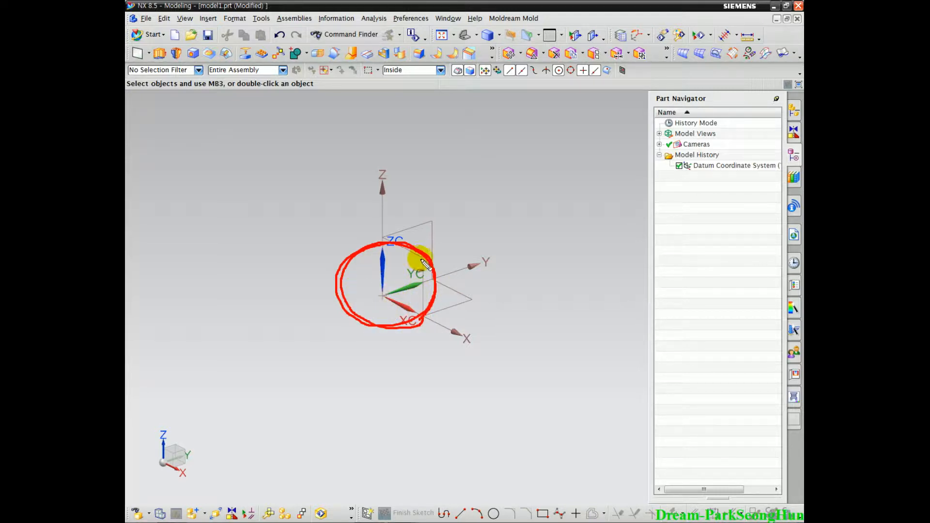
{"action": "key", "text": "Escape"}
Relocate the WCS origin to a free point above and beyond the datum coordinate system, keeping its orientation
{"action": "double_click", "coordinate": [382, 266]}
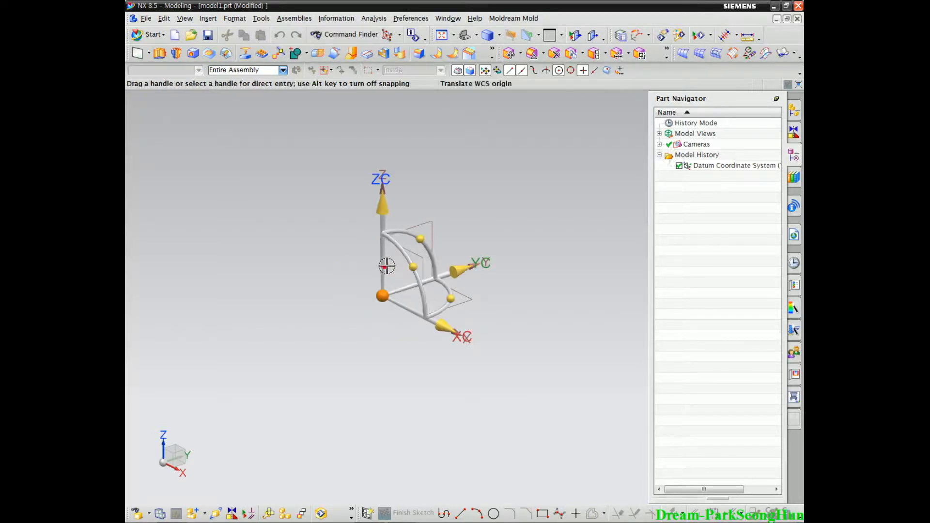
{"action": "left_click", "coordinate": [529, 175]}
{"action": "middle_click", "coordinate": [504, 249]}
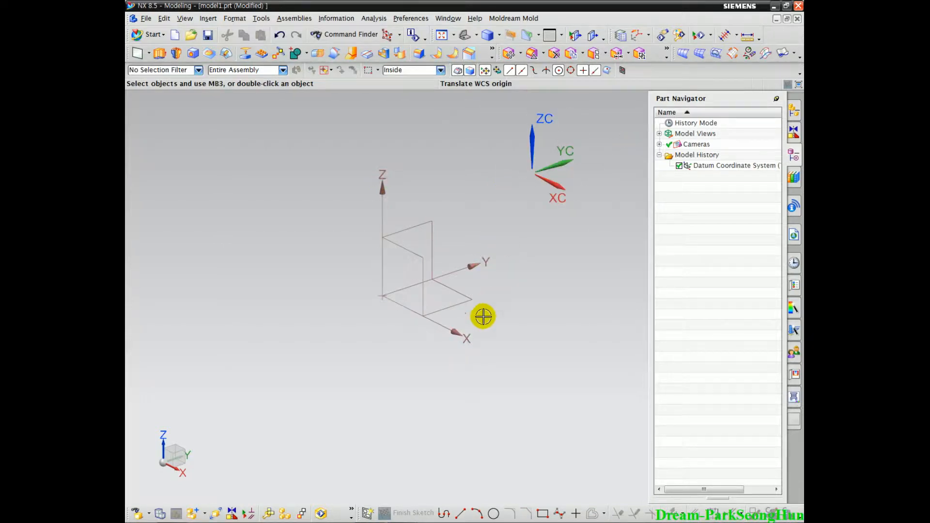
Delete the datum coordinate system from the model history of model1.prt
{"action": "left_click", "coordinate": [702, 166]}
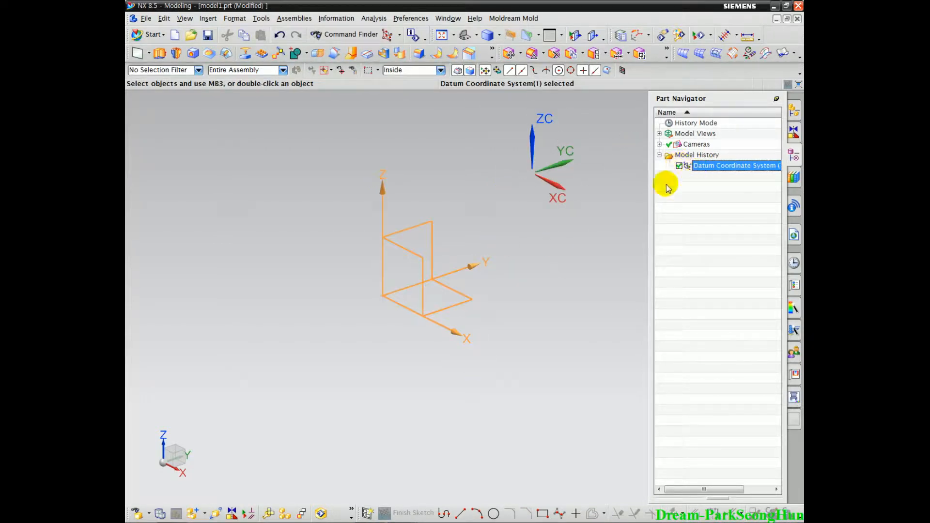
{"action": "key", "text": "Delete"}
{"action": "mouse_move", "coordinate": [433, 330]}
{"action": "left_mouse_down"}
{"action": "mouse_move", "coordinate": [359, 342]}
{"action": "mouse_move", "coordinate": [401, 239]}
{"action": "mouse_move", "coordinate": [424, 316]}
{"action": "mouse_move", "coordinate": [415, 331]}
{"action": "left_mouse_up"}
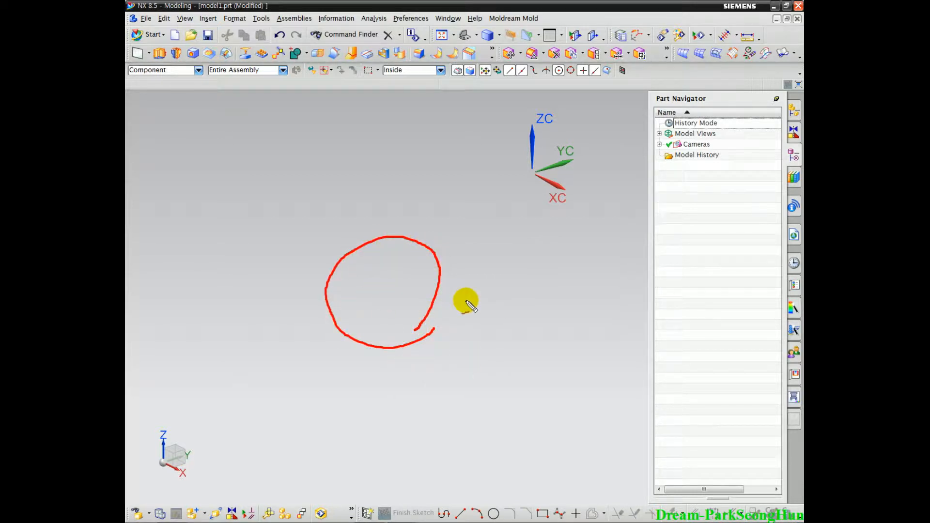
{"action": "key", "text": "Escape"}
Switch from model1.prt back to the Datum_1.prt housing part and centre it in the view
{"action": "left_click", "coordinate": [448, 18]}
{"action": "left_click", "coordinate": [463, 93]}
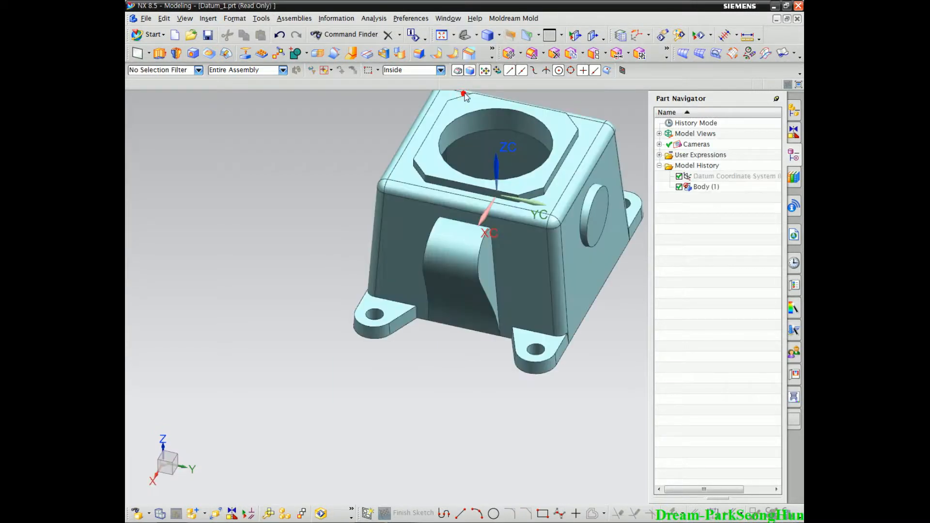
{"action": "middle_click_drag", "start_coordinate": [489, 209], "coordinate": [379, 260], "text": "shift"}
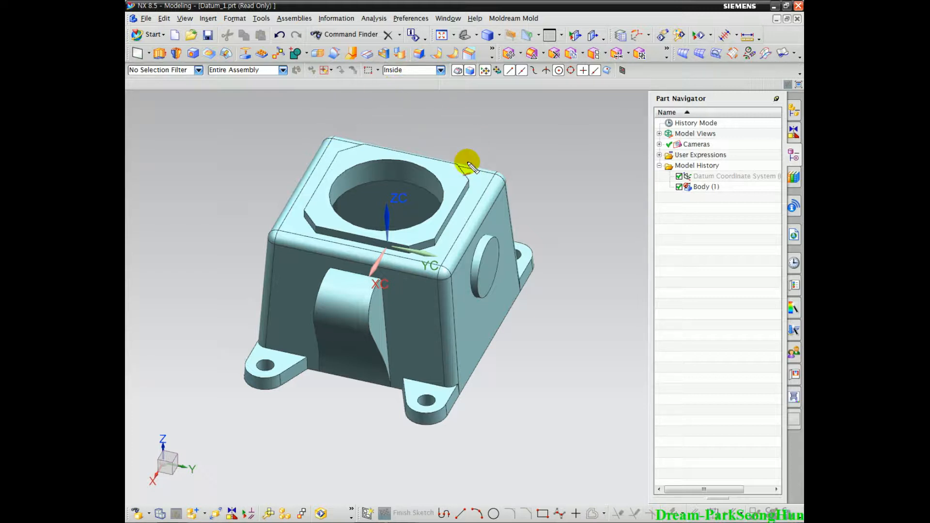
Set the housing part's WCS to Absolute and check its placement at the large round opening
{"action": "left_click", "coordinate": [234, 20]}
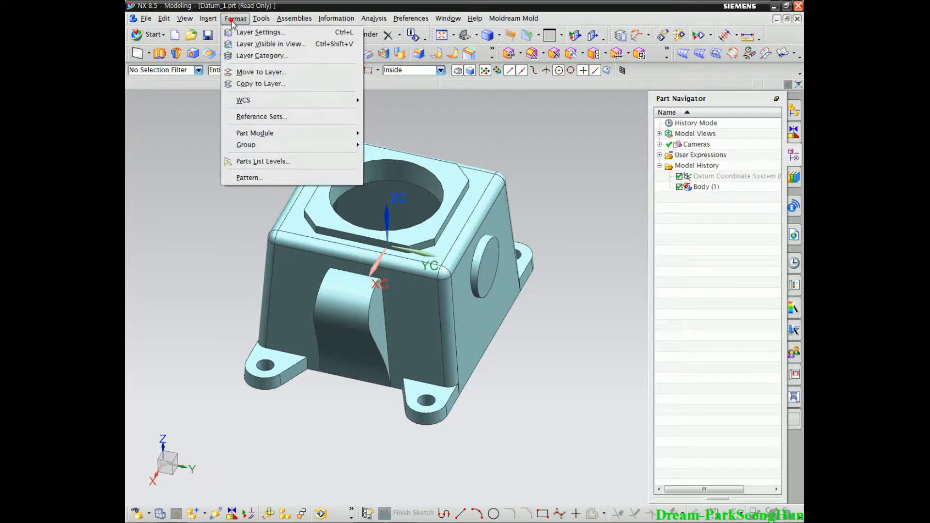
{"action": "left_click", "coordinate": [260, 101]}
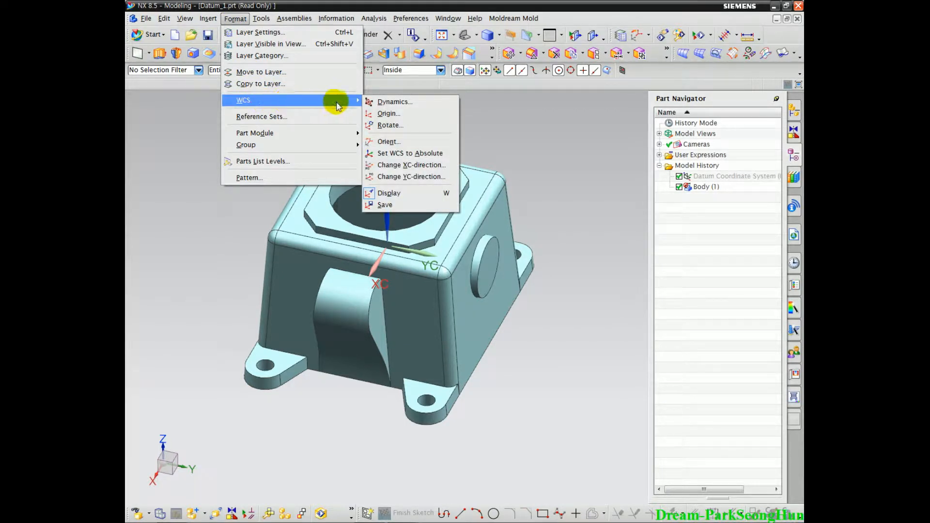
{"action": "left_click", "coordinate": [409, 154]}
{"action": "left_click", "coordinate": [476, 282]}
{"action": "middle_click_drag", "start_coordinate": [548, 180], "coordinate": [556, 213]}
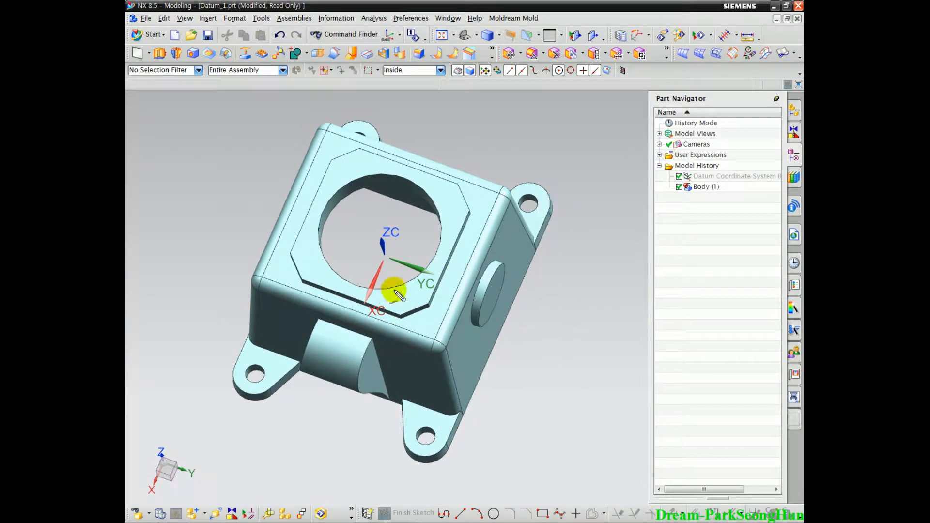
{"action": "mouse_move", "coordinate": [370, 272]}
{"action": "left_mouse_down"}
{"action": "mouse_move", "coordinate": [379, 235]}
{"action": "mouse_move", "coordinate": [405, 274]}
{"action": "left_mouse_up"}
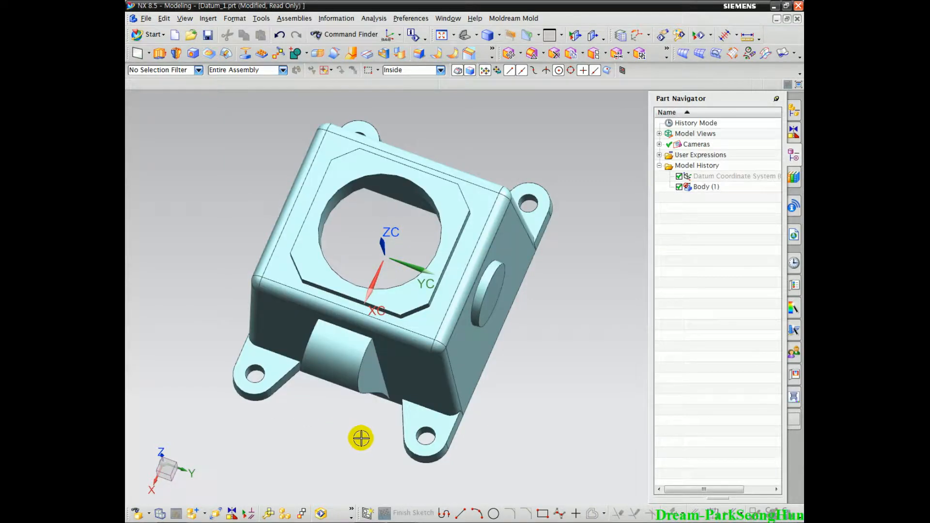
{"action": "middle_click_drag", "start_coordinate": [361, 438], "coordinate": [357, 280]}
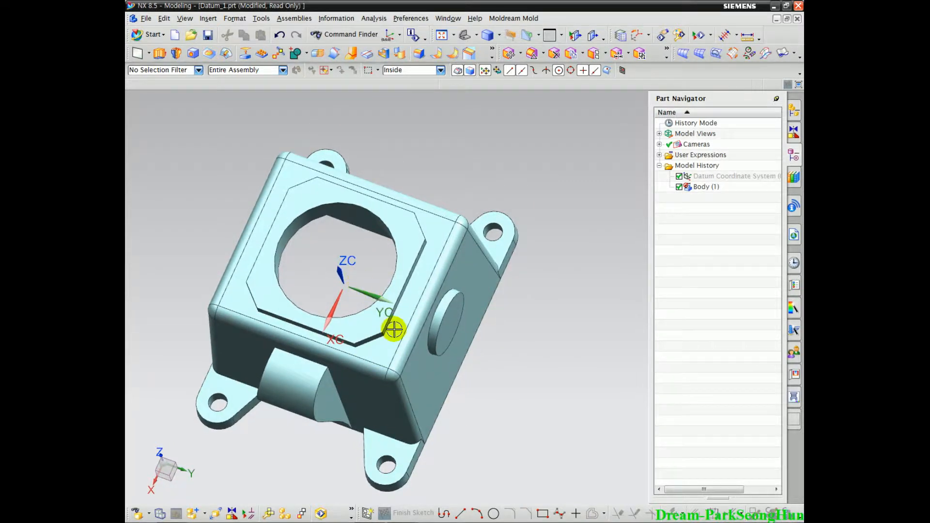
Activate the dynamic WCS handles at the large round opening and move the WCS origin to a free point above and beyond the housing
{"action": "middle_click_drag", "start_coordinate": [347, 274], "coordinate": [348, 289]}
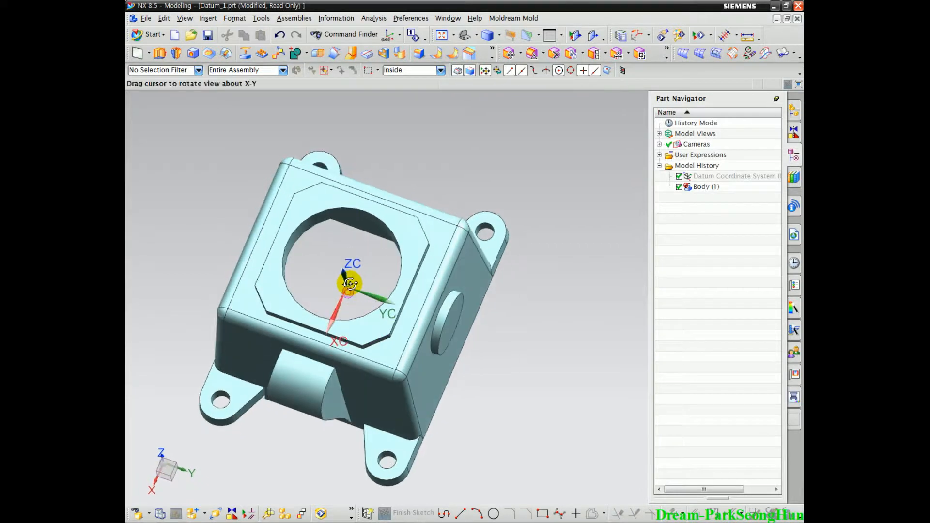
{"action": "scroll", "coordinate": [348, 288], "scroll_direction": "up", "scroll_amount": 3}
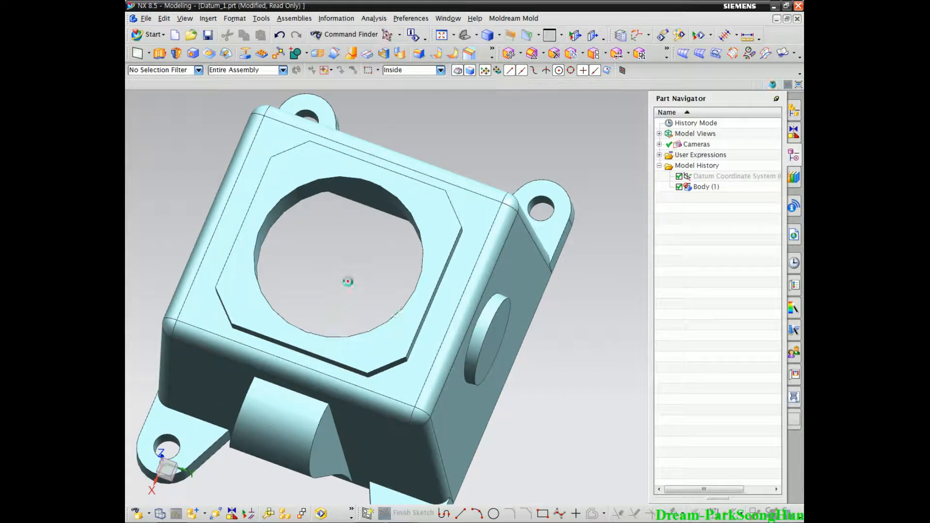
{"action": "double_click", "coordinate": [348, 281]}
{"action": "middle_click_drag", "start_coordinate": [376, 313], "coordinate": [365, 292]}
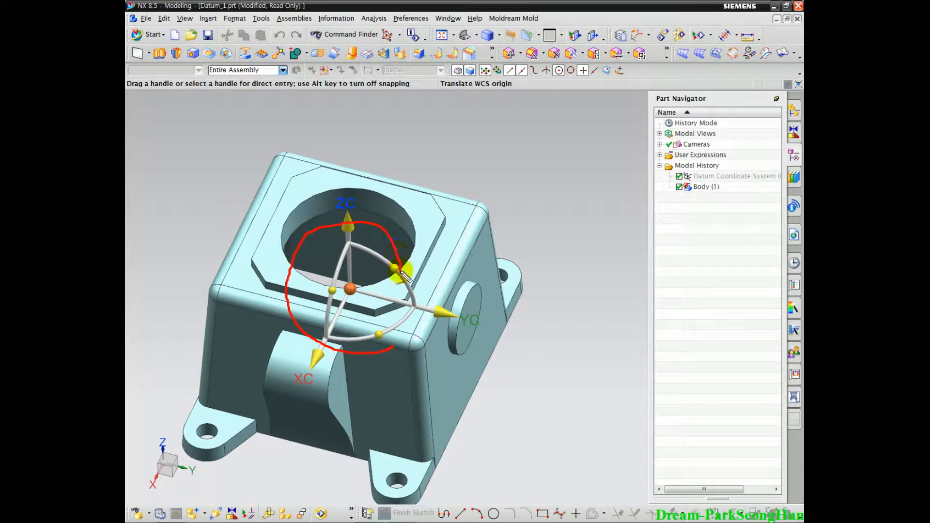
{"action": "middle_click_drag", "start_coordinate": [484, 380], "coordinate": [459, 368]}
{"action": "scroll", "coordinate": [459, 367], "scroll_direction": "up", "scroll_amount": 1}
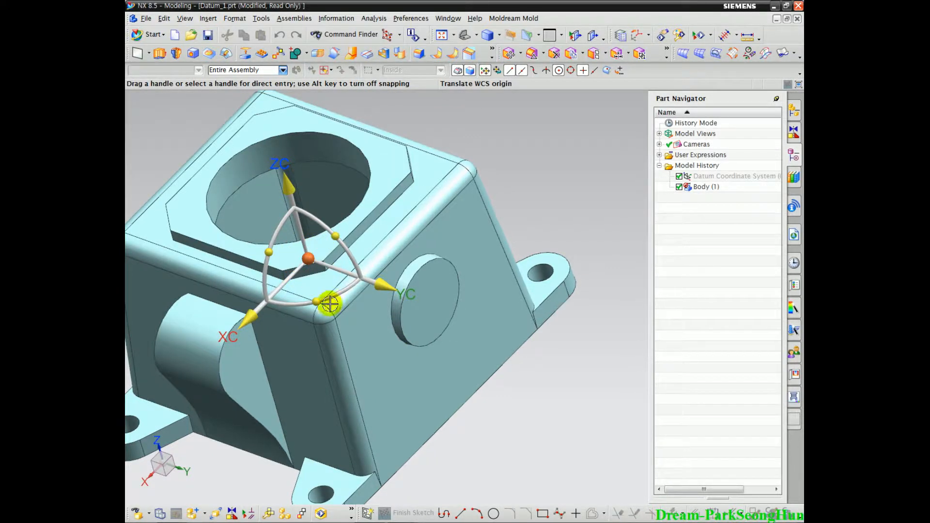
{"action": "scroll", "coordinate": [320, 288], "scroll_direction": "down", "scroll_amount": 4}
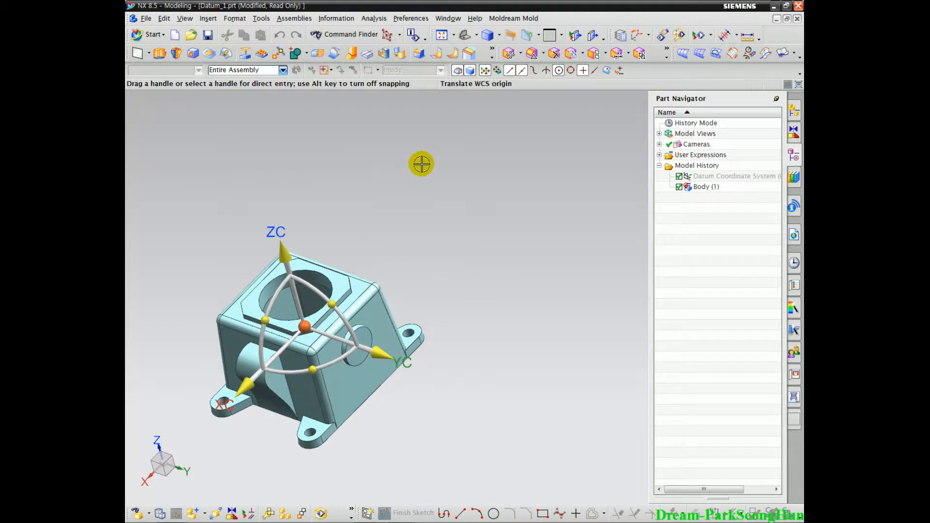
{"action": "left_click", "coordinate": [421, 164]}
{"action": "middle_click_drag", "start_coordinate": [441, 235], "coordinate": [450, 288]}
{"action": "mouse_move", "coordinate": [409, 273]}
{"action": "left_mouse_down"}
{"action": "mouse_move", "coordinate": [367, 228]}
{"action": "mouse_move", "coordinate": [430, 155]}
{"action": "mouse_move", "coordinate": [450, 257]}
{"action": "left_mouse_up"}
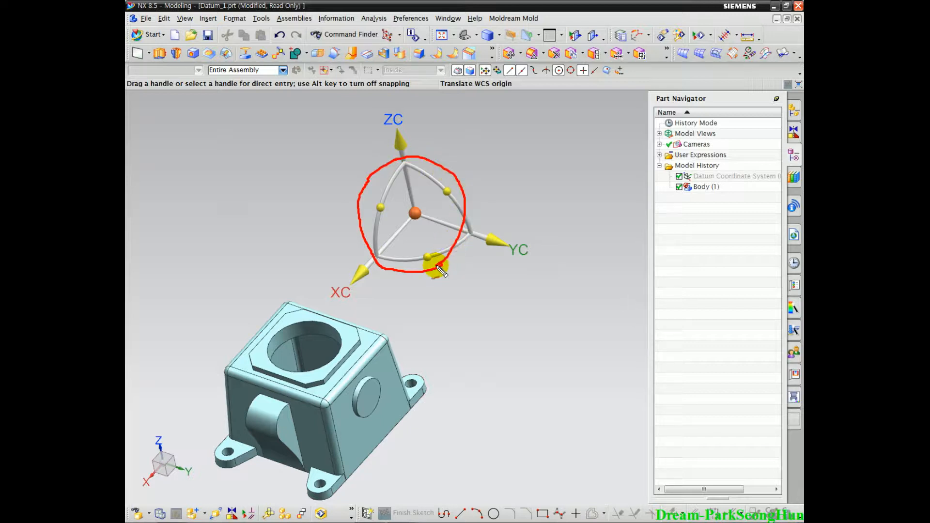
{"action": "key", "text": "Escape"}
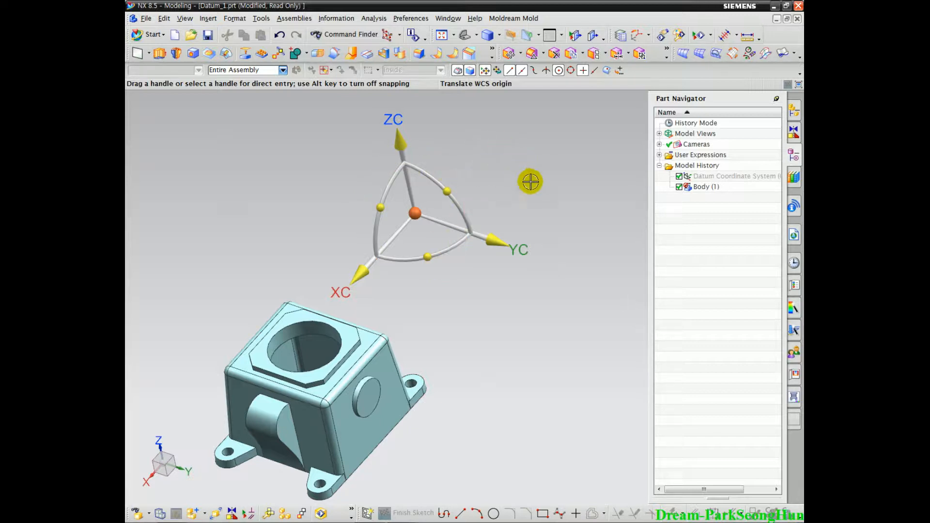
{"action": "middle_click", "coordinate": [502, 166]}
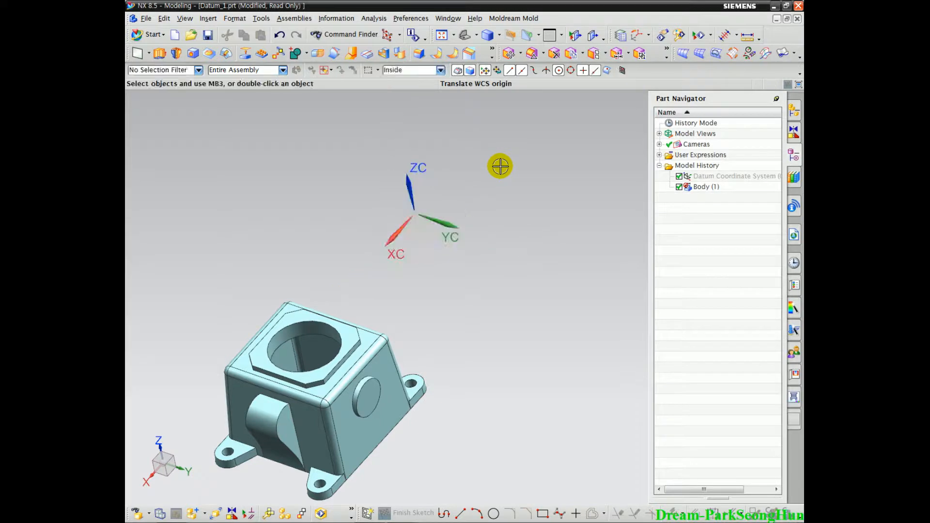
Reset the displaced WCS to the absolute coordinate system and check its position at the housing's round opening
{"action": "middle_click_drag", "start_coordinate": [426, 245], "coordinate": [431, 247]}
{"action": "mouse_move", "coordinate": [409, 241]}
{"action": "left_mouse_down"}
{"action": "mouse_move", "coordinate": [420, 191]}
{"action": "mouse_move", "coordinate": [409, 242]}
{"action": "left_mouse_up"}
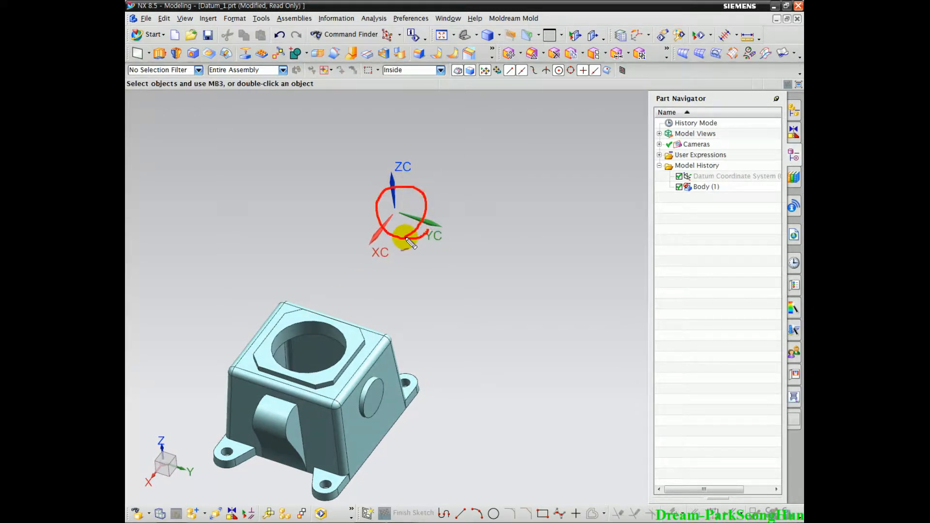
{"action": "mouse_move", "coordinate": [421, 234]}
{"action": "middle_mouse_down"}
{"action": "mouse_move", "coordinate": [388, 310]}
{"action": "mouse_move", "coordinate": [392, 333]}
{"action": "mouse_move", "coordinate": [421, 366]}
{"action": "mouse_move", "coordinate": [451, 338]}
{"action": "middle_mouse_up"}
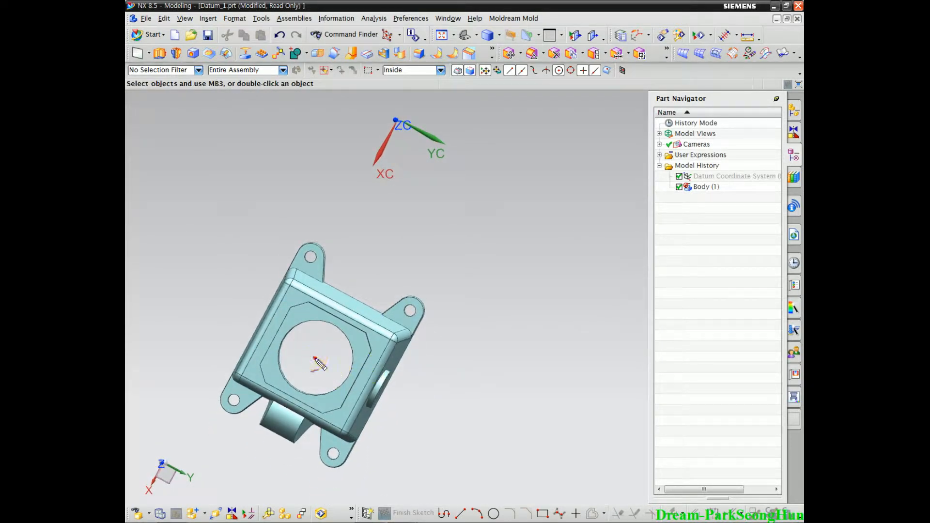
{"action": "middle_click_drag", "start_coordinate": [318, 360], "coordinate": [441, 241]}
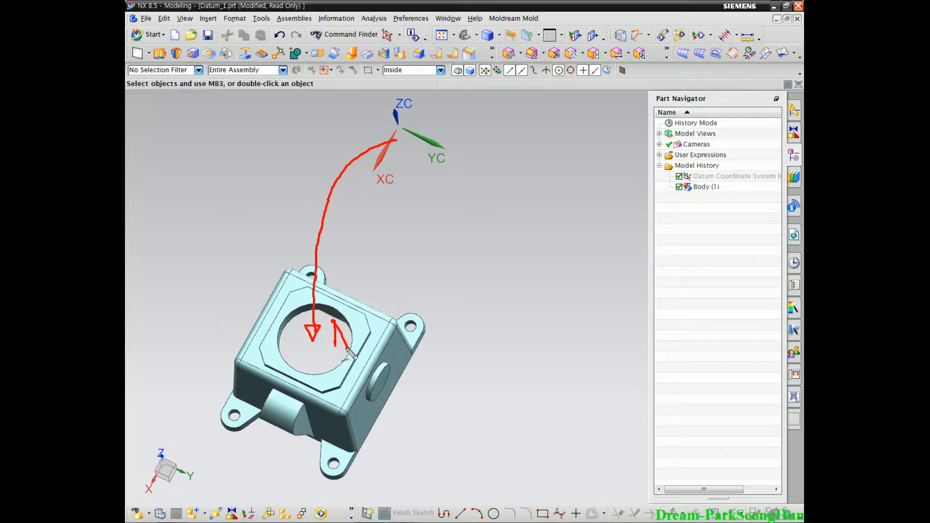
{"action": "mouse_move", "coordinate": [336, 355]}
{"action": "left_mouse_down"}
{"action": "mouse_move", "coordinate": [374, 354]}
{"action": "mouse_move", "coordinate": [374, 327]}
{"action": "mouse_move", "coordinate": [374, 353]}
{"action": "left_mouse_up"}
{"action": "key", "text": "Escape"}
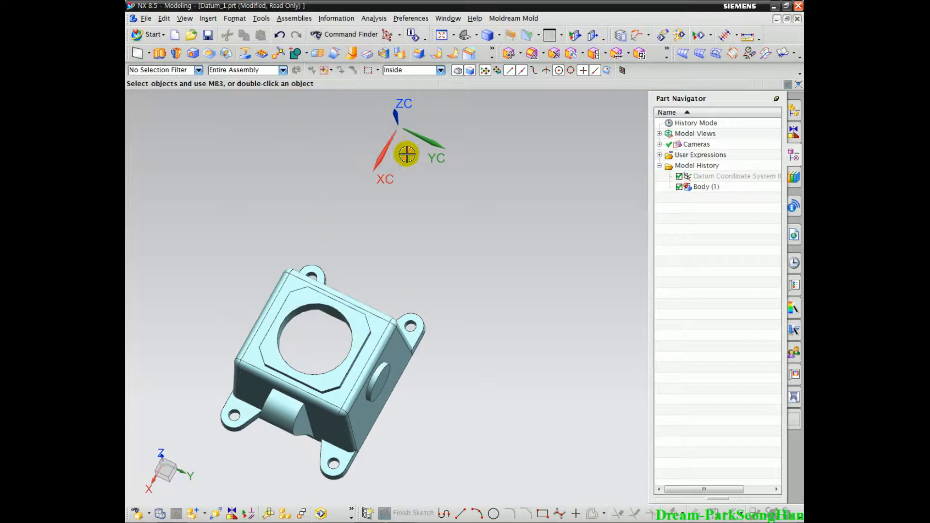
{"action": "left_click", "coordinate": [235, 18]}
{"action": "mouse_move", "coordinate": [266, 98]}
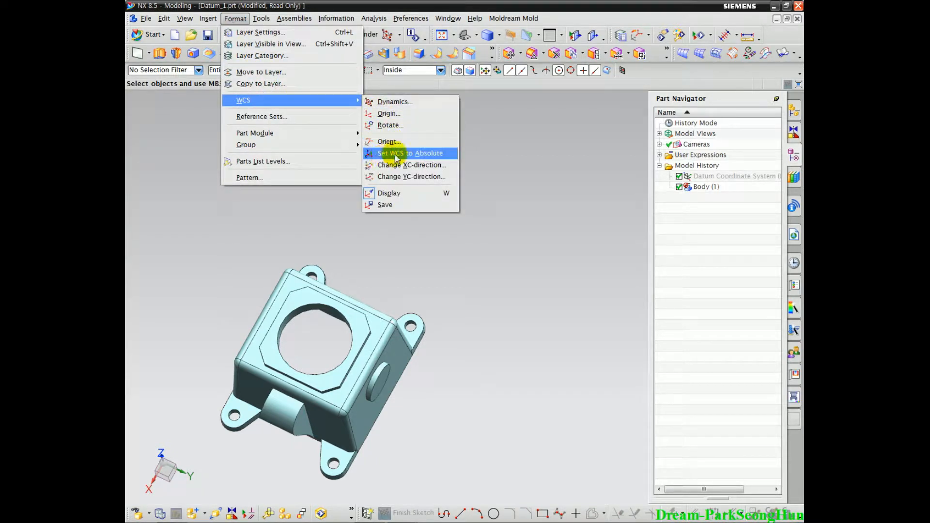
{"action": "left_click", "coordinate": [429, 154]}
{"action": "middle_click_drag", "start_coordinate": [416, 263], "coordinate": [418, 253]}
{"action": "mouse_move", "coordinate": [338, 368]}
{"action": "left_mouse_down"}
{"action": "mouse_move", "coordinate": [306, 334]}
{"action": "mouse_move", "coordinate": [351, 339]}
{"action": "mouse_move", "coordinate": [296, 339]}
{"action": "mouse_move", "coordinate": [343, 352]}
{"action": "left_mouse_up"}
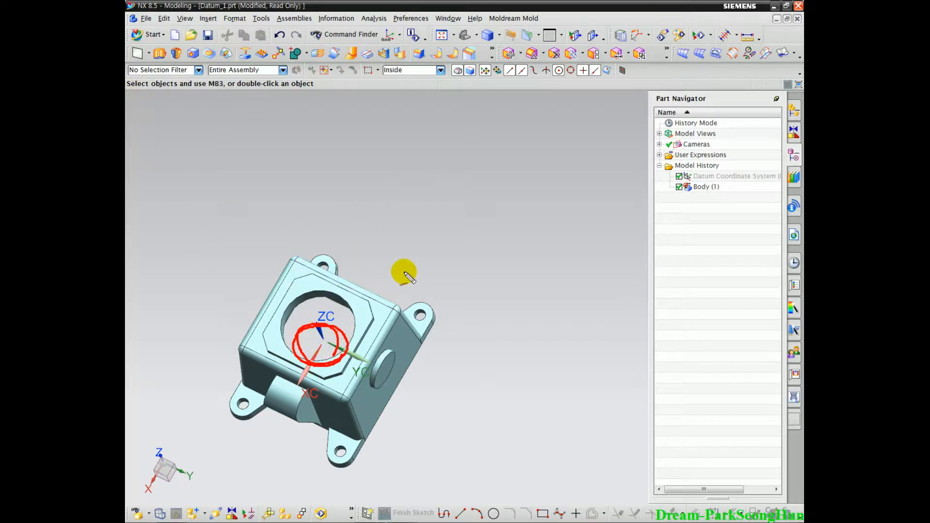
{"action": "key", "text": "Escape"}
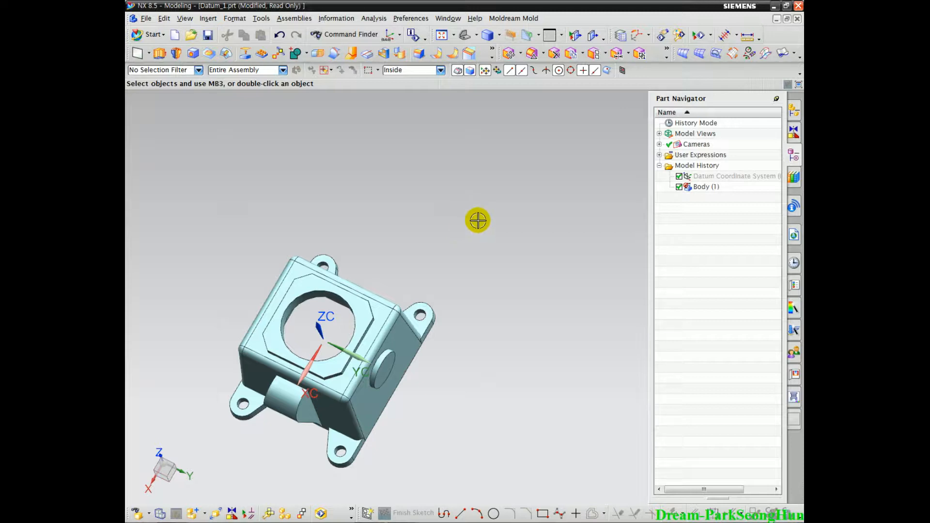
Save a coordinate system at the WCS's absolute position in the housing
{"action": "middle_click_drag", "start_coordinate": [359, 415], "coordinate": [381, 386], "text": "shift"}
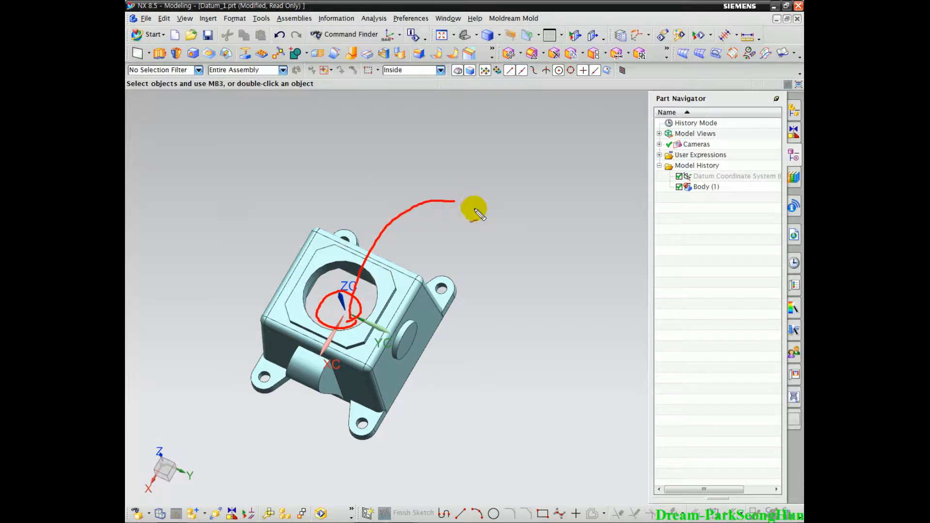
{"action": "mouse_move", "coordinate": [468, 234]}
{"action": "left_mouse_down"}
{"action": "mouse_move", "coordinate": [515, 177]}
{"action": "mouse_move", "coordinate": [502, 222]}
{"action": "left_mouse_up"}
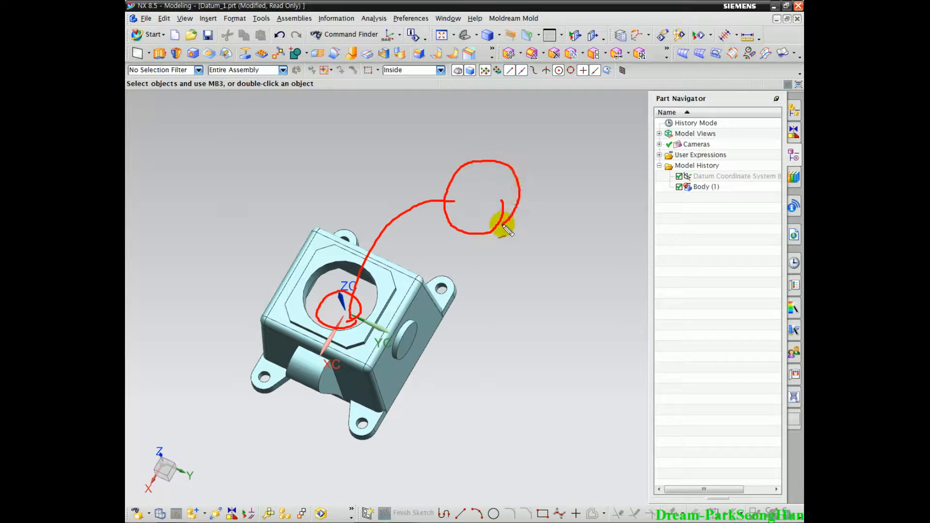
{"action": "key", "text": "Escape"}
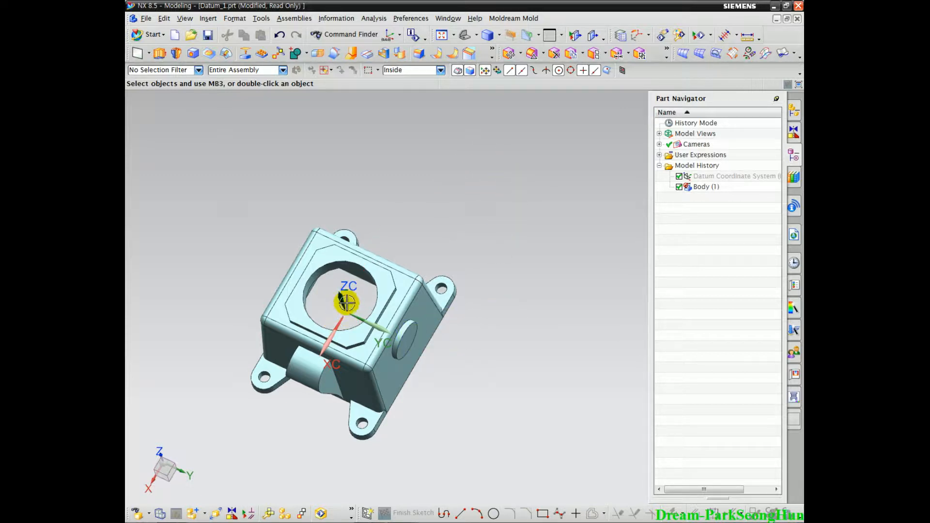
{"action": "middle_click_drag", "start_coordinate": [507, 315], "coordinate": [453, 312]}
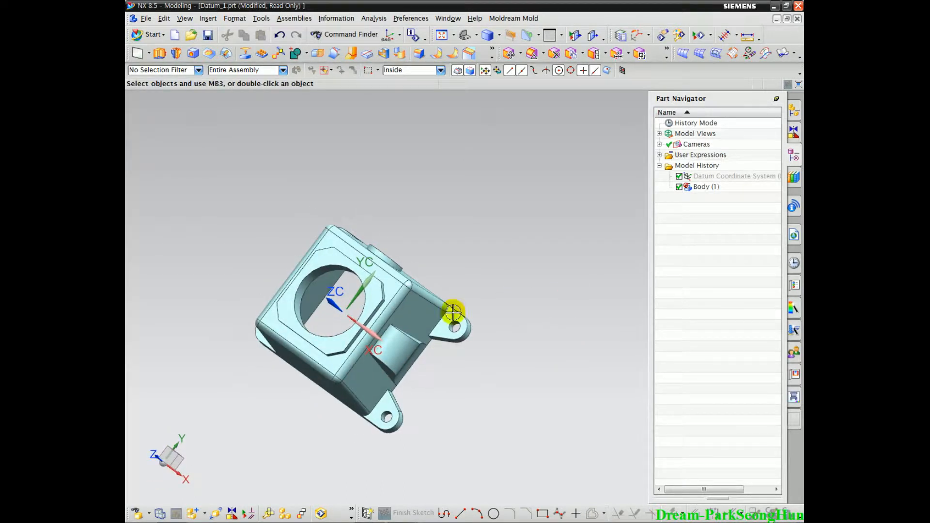
{"action": "scroll", "coordinate": [453, 312], "scroll_direction": "up", "scroll_amount": 2}
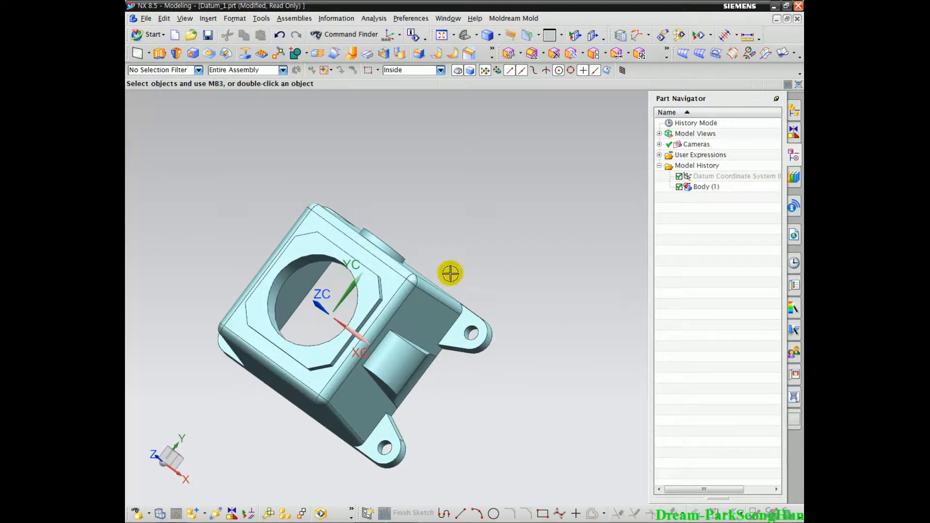
{"action": "left_click", "coordinate": [236, 23]}
{"action": "mouse_move", "coordinate": [254, 102]}
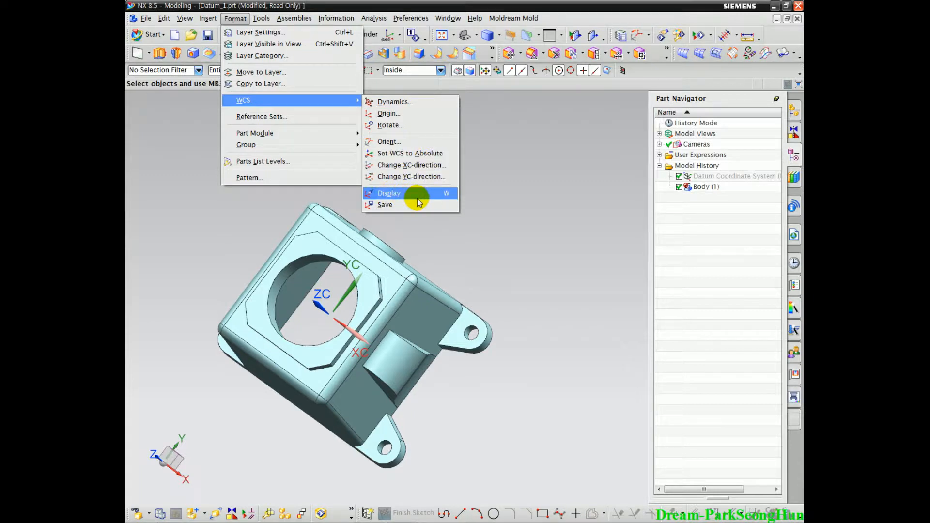
{"action": "left_click", "coordinate": [390, 206]}
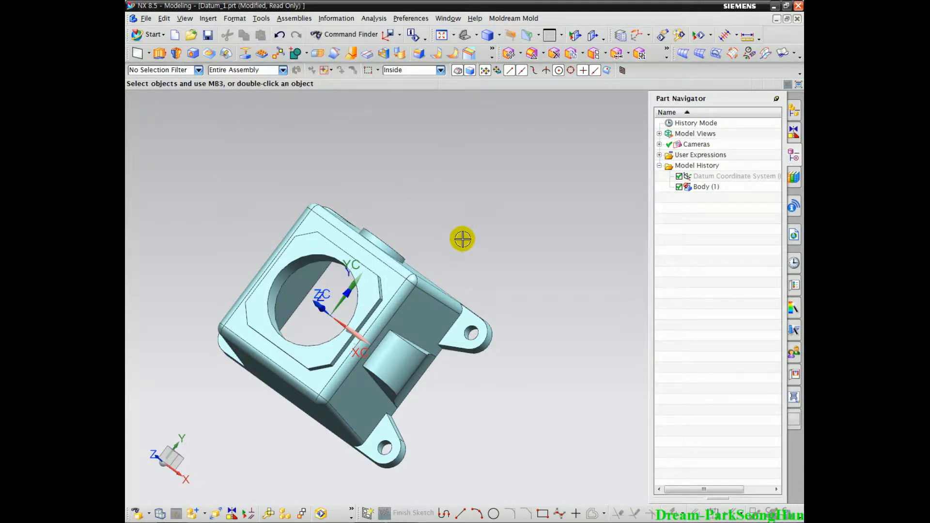
Move the WCS to a free point away from the housing and inspect the saved coordinate system in the round opening
{"action": "double_click", "coordinate": [361, 276]}
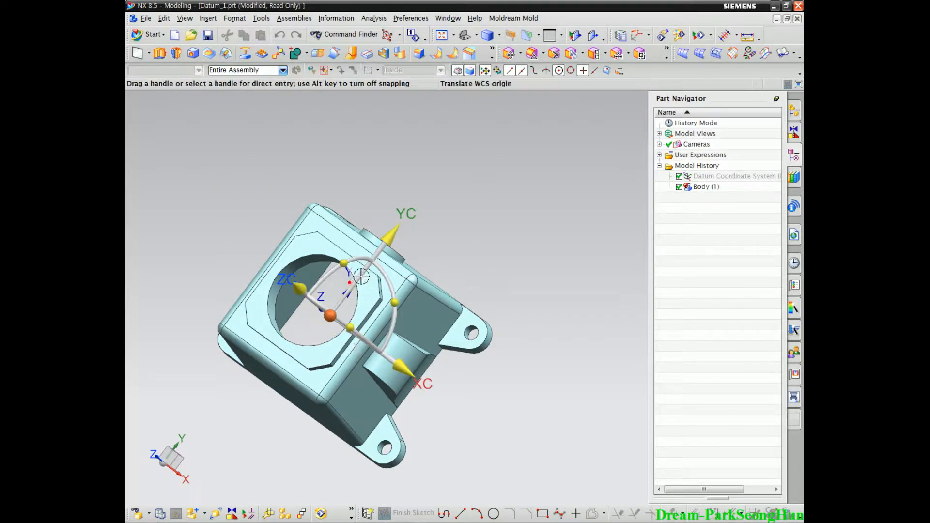
{"action": "left_click", "coordinate": [462, 167]}
{"action": "middle_click_drag", "start_coordinate": [415, 275], "coordinate": [429, 276]}
{"action": "middle_click_drag", "start_coordinate": [322, 301], "coordinate": [342, 337]}
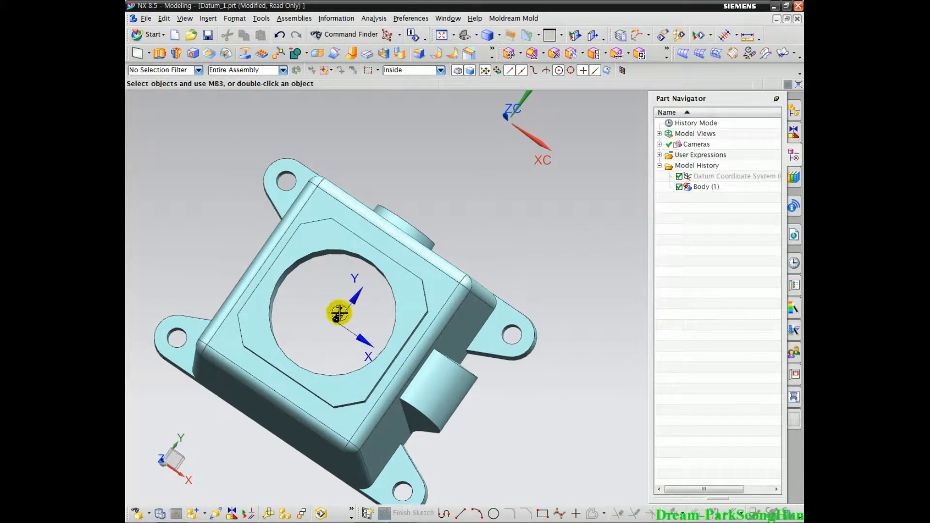
Delete the saved coordinate system inside the housing's large round opening
{"action": "left_click", "coordinate": [336, 320]}
{"action": "left_click", "coordinate": [408, 300]}
{"action": "middle_click_drag", "start_coordinate": [465, 234], "coordinate": [448, 247]}
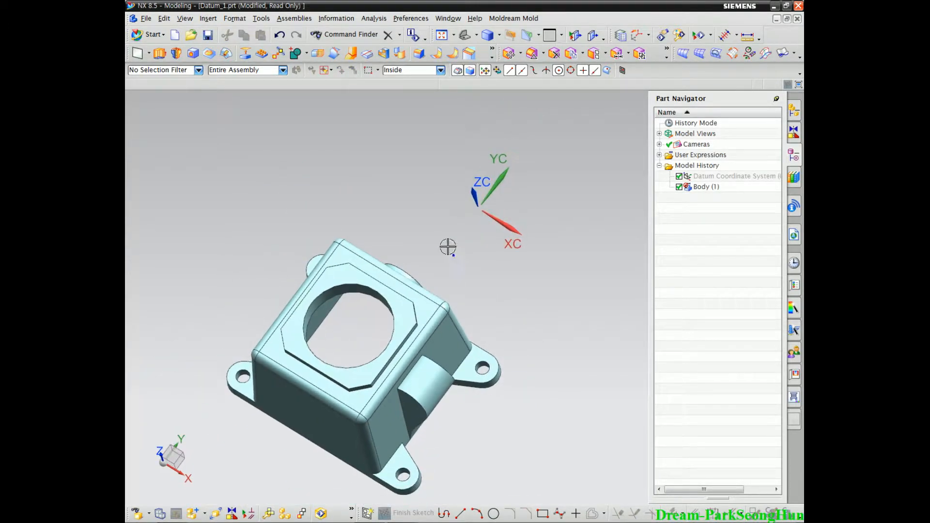
Return the WCS from the free point to Absolute and bring the housing's opening into close view
{"action": "left_click", "coordinate": [239, 24]}
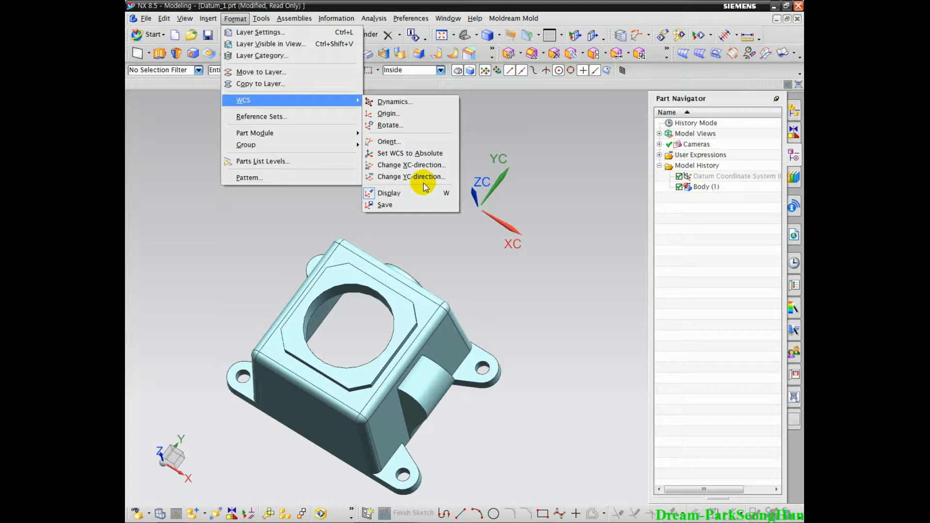
{"action": "left_click", "coordinate": [417, 153]}
{"action": "middle_click_drag", "start_coordinate": [379, 333], "coordinate": [385, 294], "text": "shift"}
{"action": "scroll", "coordinate": [384, 278], "scroll_direction": "up", "scroll_amount": 2}
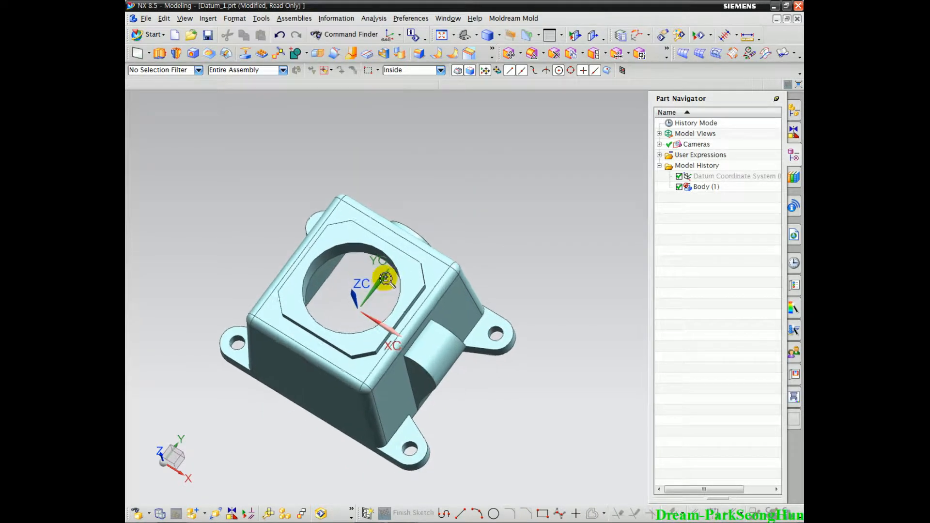
Start WCS Dynamics at the absolute origin and exit it without moving the WCS
{"action": "left_click", "coordinate": [235, 18]}
{"action": "left_click", "coordinate": [270, 98]}
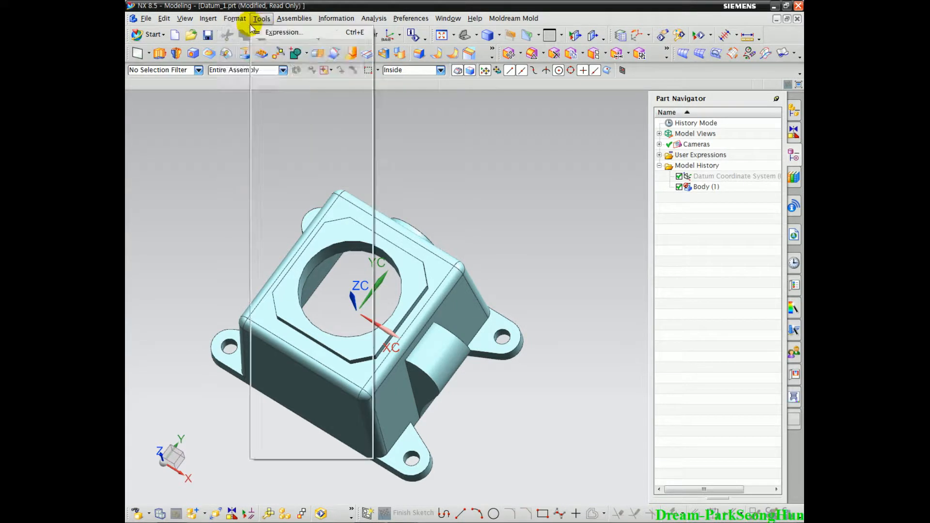
{"action": "left_click", "coordinate": [273, 100]}
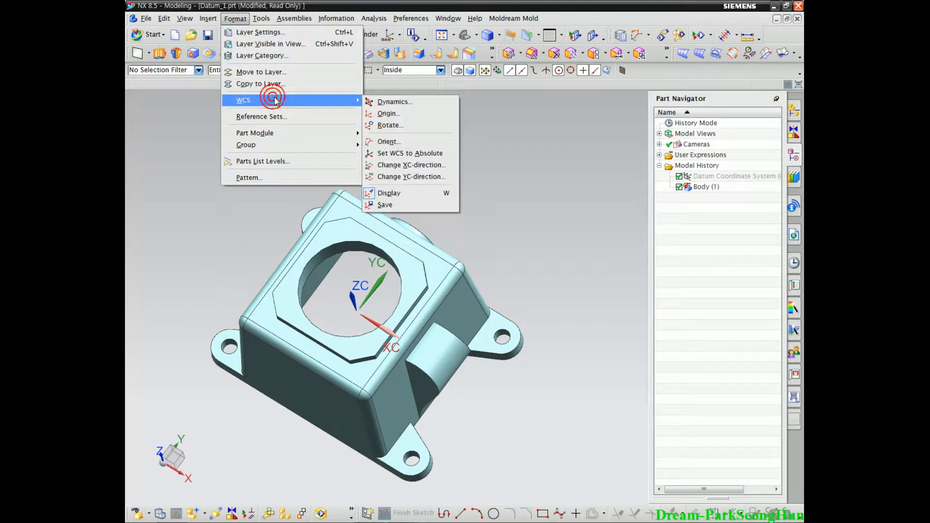
{"action": "left_click", "coordinate": [391, 103]}
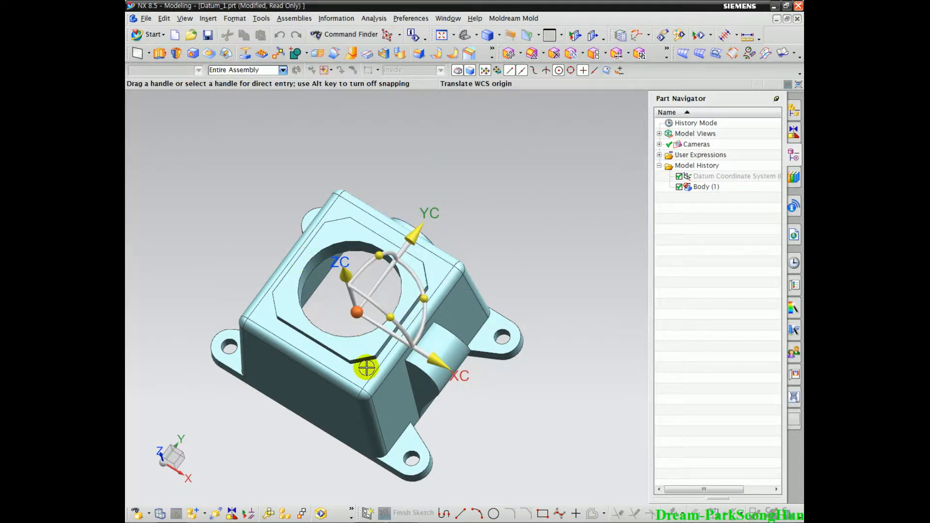
{"action": "middle_click", "coordinate": [473, 294]}
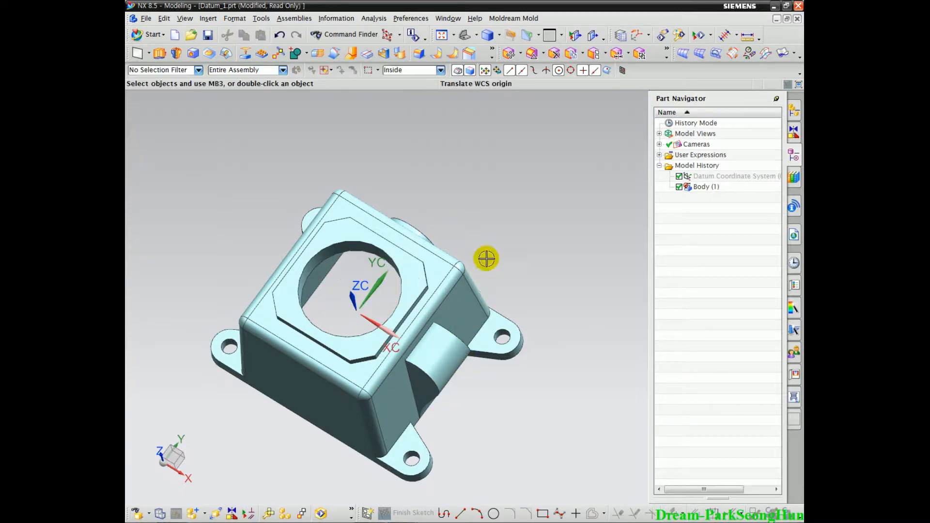
Activate WCS Dynamics on the coordinate system in the housing's opening and view its handles from an angle
{"action": "middle_click_drag", "start_coordinate": [500, 208], "coordinate": [469, 246]}
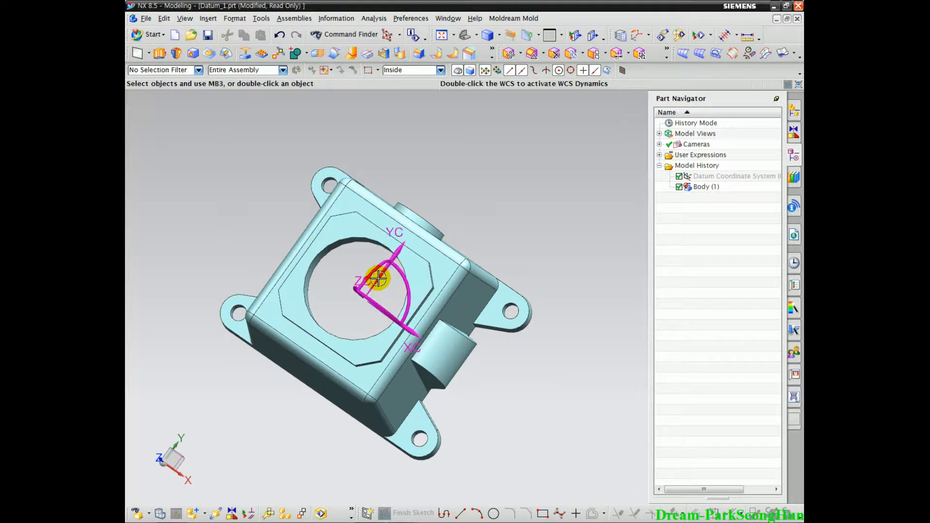
{"action": "double_click", "coordinate": [378, 278]}
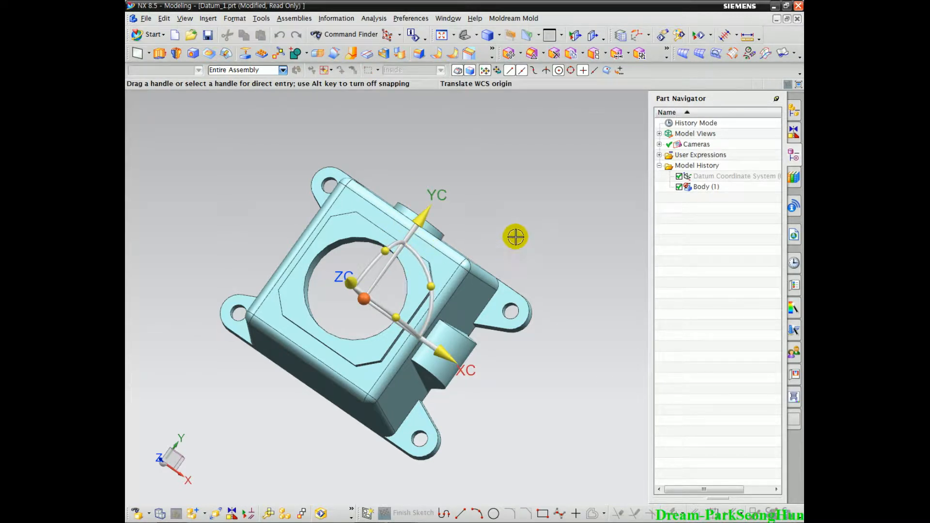
{"action": "middle_click_drag", "start_coordinate": [540, 261], "coordinate": [544, 247]}
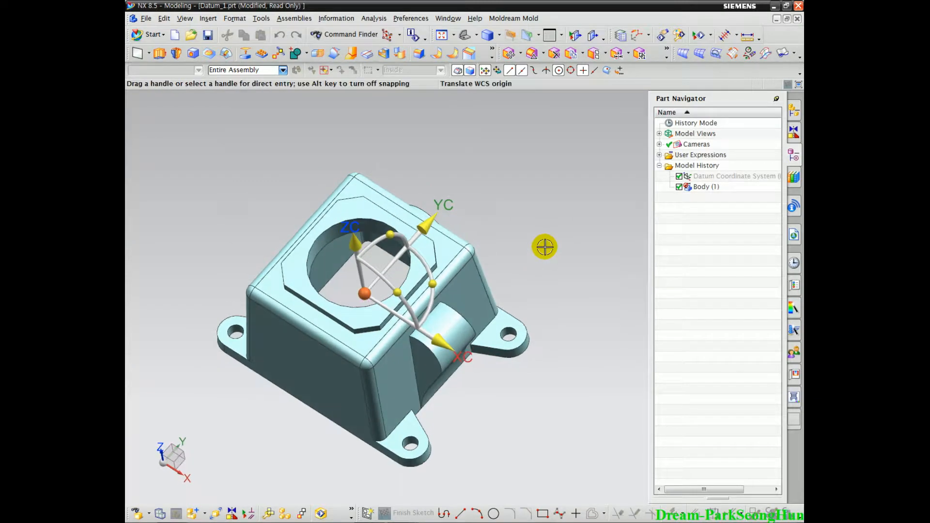
{"action": "mouse_move", "coordinate": [439, 321]}
{"action": "left_mouse_down"}
{"action": "mouse_move", "coordinate": [301, 271]}
{"action": "mouse_move", "coordinate": [436, 273]}
{"action": "mouse_move", "coordinate": [442, 312]}
{"action": "left_mouse_up"}
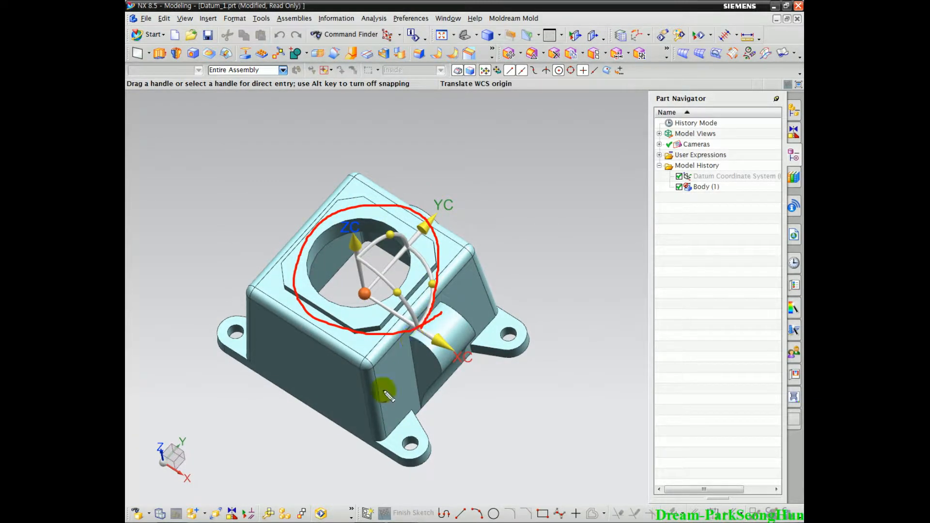
{"action": "key", "text": "Escape"}
Examine the dynamic WCS handles: the axis arrows, the rotation balls on the arcs and the origin ball
{"action": "mouse_move", "coordinate": [516, 264]}
{"action": "middle_mouse_down"}
{"action": "mouse_move", "coordinate": [492, 268]}
{"action": "mouse_move", "coordinate": [494, 224]}
{"action": "mouse_move", "coordinate": [490, 254]}
{"action": "mouse_move", "coordinate": [482, 240]}
{"action": "middle_mouse_up"}
{"action": "left_click_drag", "start_coordinate": [411, 236], "coordinate": [435, 227]}
{"action": "left_click_drag", "start_coordinate": [445, 342], "coordinate": [437, 355]}
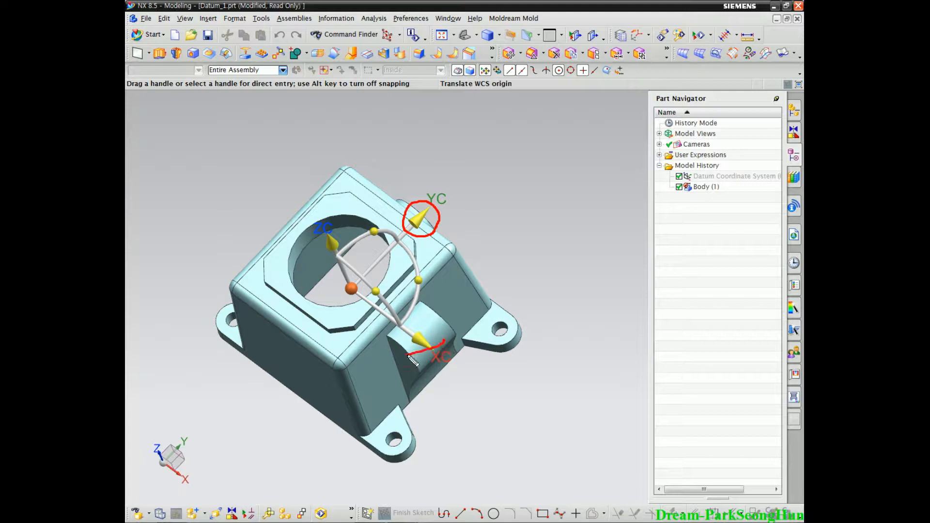
{"action": "key", "text": "Escape"}
{"action": "mouse_move", "coordinate": [424, 233]}
{"action": "middle_mouse_down"}
{"action": "mouse_move", "coordinate": [455, 234]}
{"action": "mouse_move", "coordinate": [433, 238]}
{"action": "middle_mouse_up"}
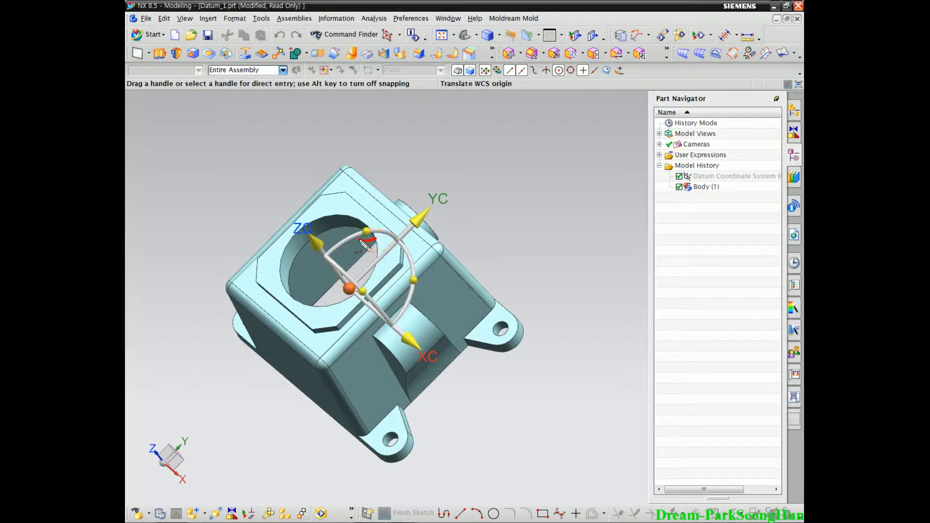
{"action": "left_click_drag", "start_coordinate": [376, 228], "coordinate": [371, 222]}
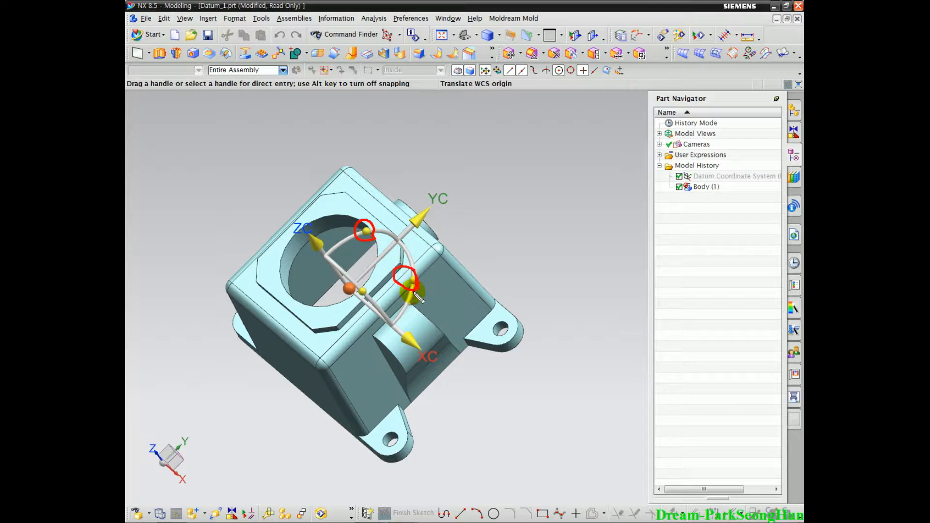
{"action": "key", "text": "Escape"}
{"action": "middle_click_drag", "start_coordinate": [332, 310], "coordinate": [353, 307]}
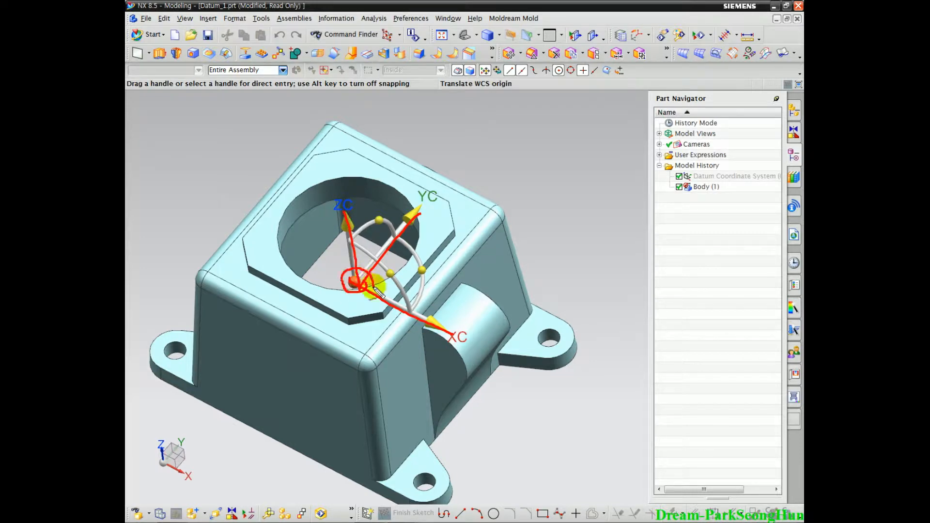
{"action": "left_click_drag", "start_coordinate": [369, 291], "coordinate": [340, 270]}
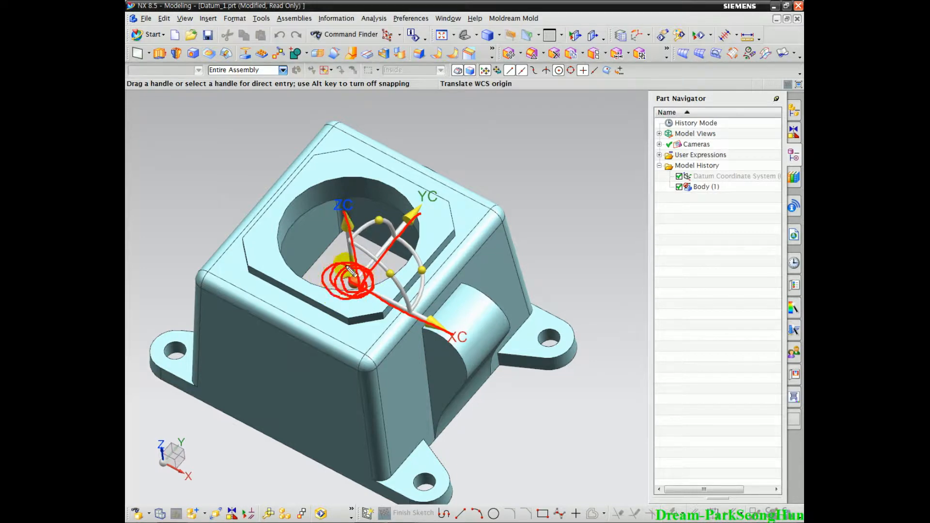
{"action": "key", "text": "Escape"}
{"action": "mouse_move", "coordinate": [407, 341]}
{"action": "middle_mouse_down"}
{"action": "mouse_move", "coordinate": [390, 402]}
{"action": "mouse_move", "coordinate": [405, 326]}
{"action": "middle_mouse_up"}
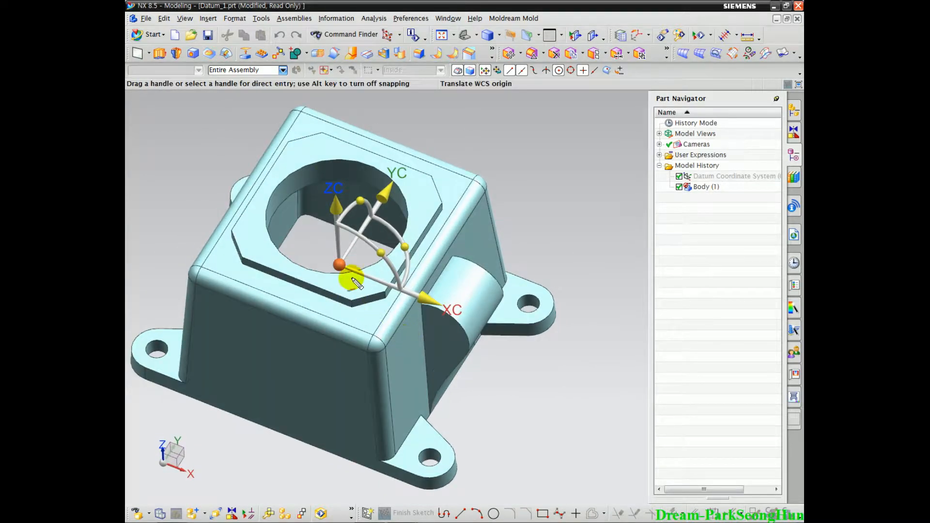
{"action": "left_click_drag", "start_coordinate": [325, 261], "coordinate": [363, 265]}
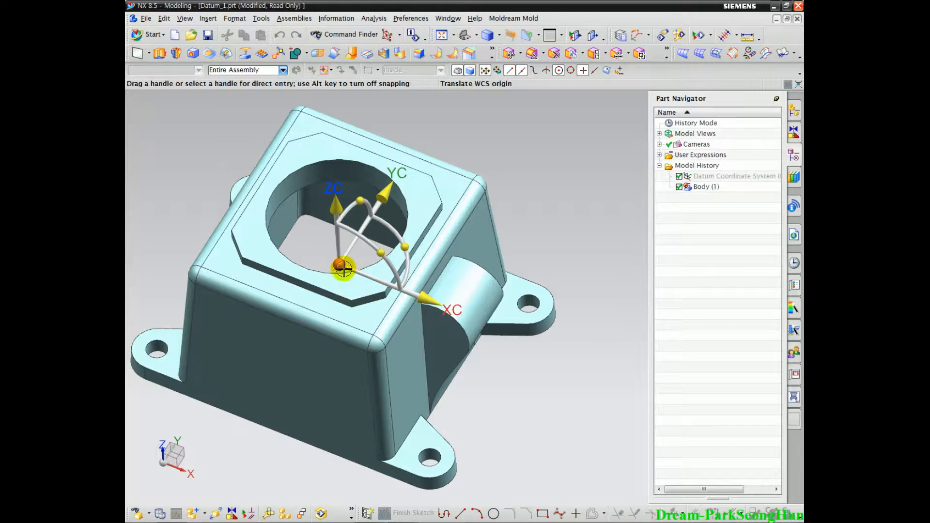
Move the WCS origin to several free points beside and behind the housing
{"action": "scroll", "coordinate": [536, 253], "scroll_direction": "up", "scroll_amount": 3}
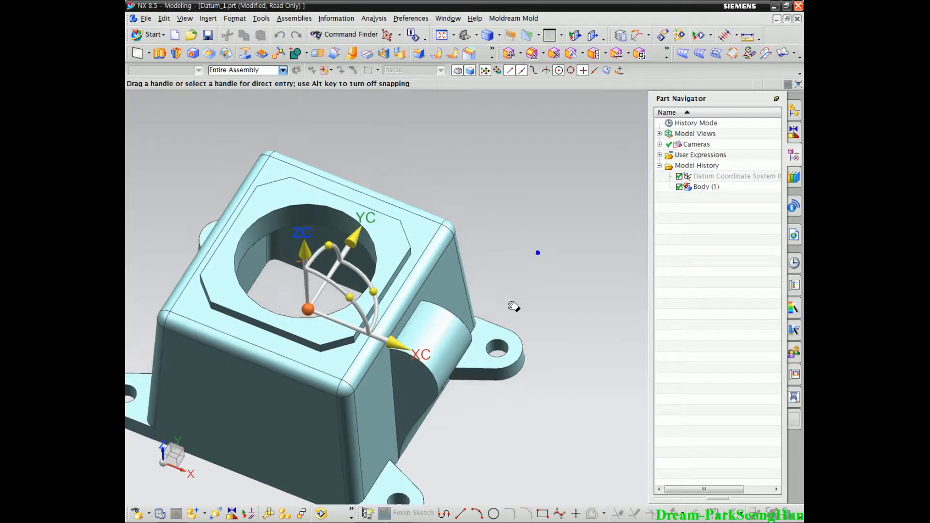
{"action": "left_click", "coordinate": [476, 145]}
{"action": "left_click", "coordinate": [572, 242]}
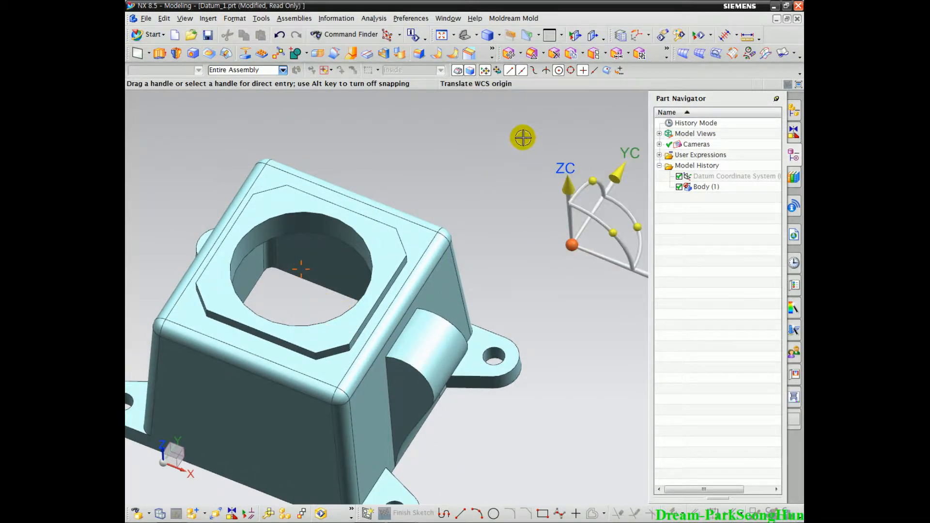
{"action": "left_click", "coordinate": [498, 128]}
{"action": "left_click", "coordinate": [569, 277]}
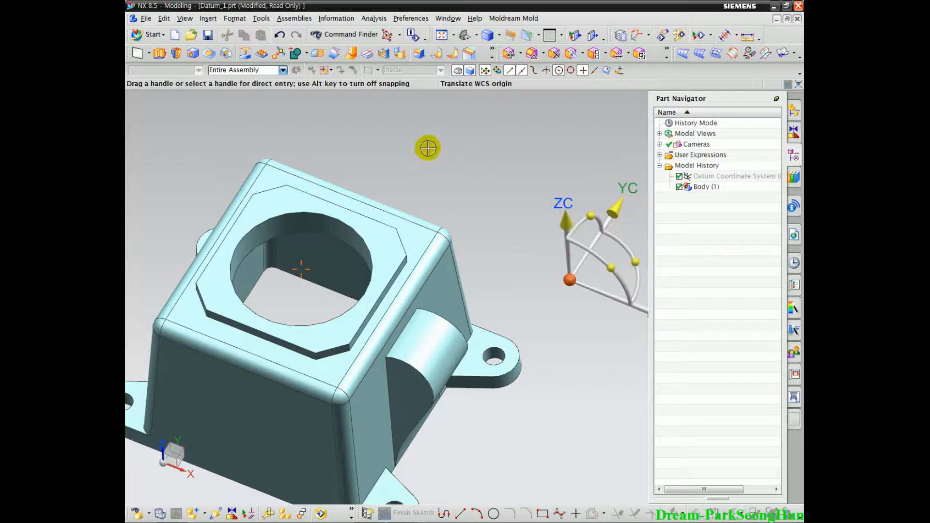
{"action": "left_click", "coordinate": [330, 130]}
Move the WCS origin to the centre of the round opening's upper circular edge
{"action": "middle_click_drag", "start_coordinate": [510, 311], "coordinate": [501, 280]}
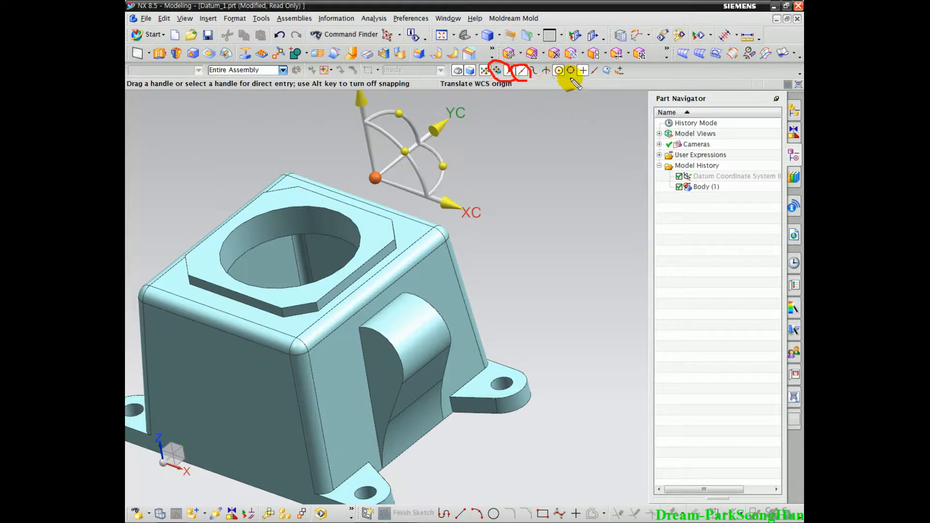
{"action": "middle_click_drag", "start_coordinate": [504, 305], "coordinate": [544, 286], "text": "shift"}
{"action": "scroll", "coordinate": [416, 226], "scroll_direction": "up", "scroll_amount": 3}
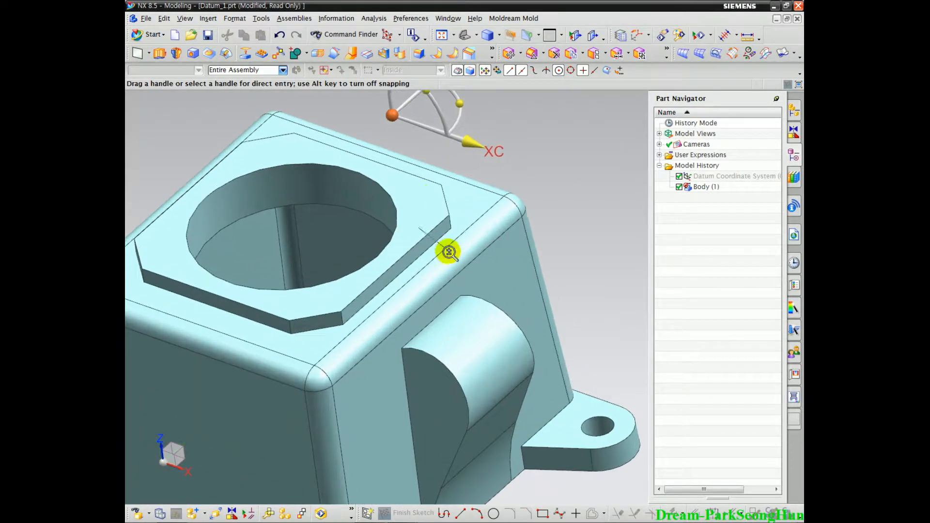
{"action": "left_click", "coordinate": [367, 177]}
{"action": "middle_click_drag", "start_coordinate": [434, 221], "coordinate": [367, 228]}
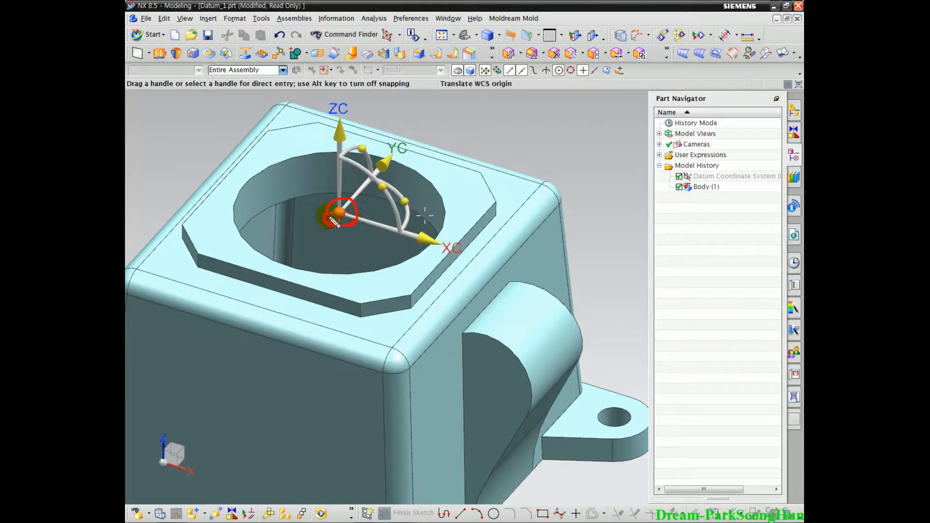
Move the WCS origin to the far end point of the raised octagonal pad's long edge above the side boss
{"action": "middle_click_drag", "start_coordinate": [490, 266], "coordinate": [482, 204]}
{"action": "scroll", "coordinate": [485, 211], "scroll_direction": "up", "scroll_amount": 2}
{"action": "scroll", "coordinate": [484, 212], "scroll_direction": "up", "scroll_amount": 2}
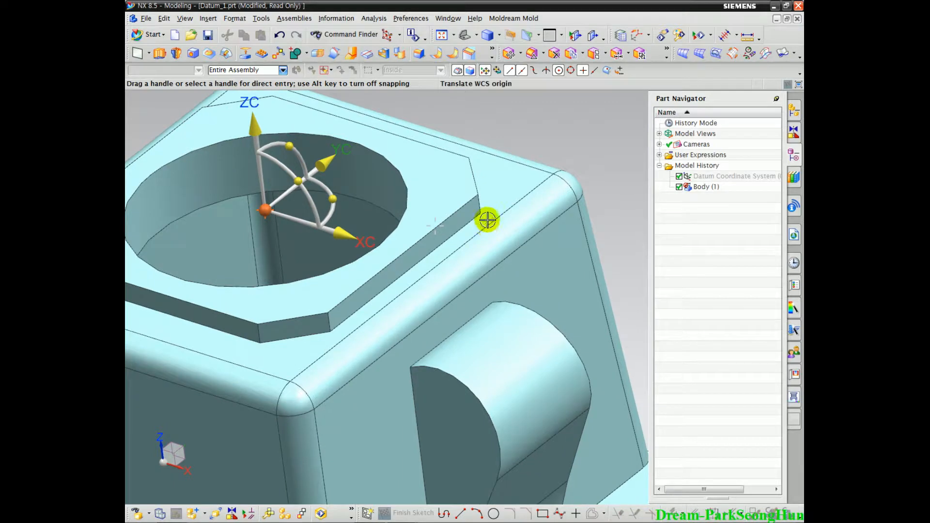
{"action": "left_click", "coordinate": [476, 194]}
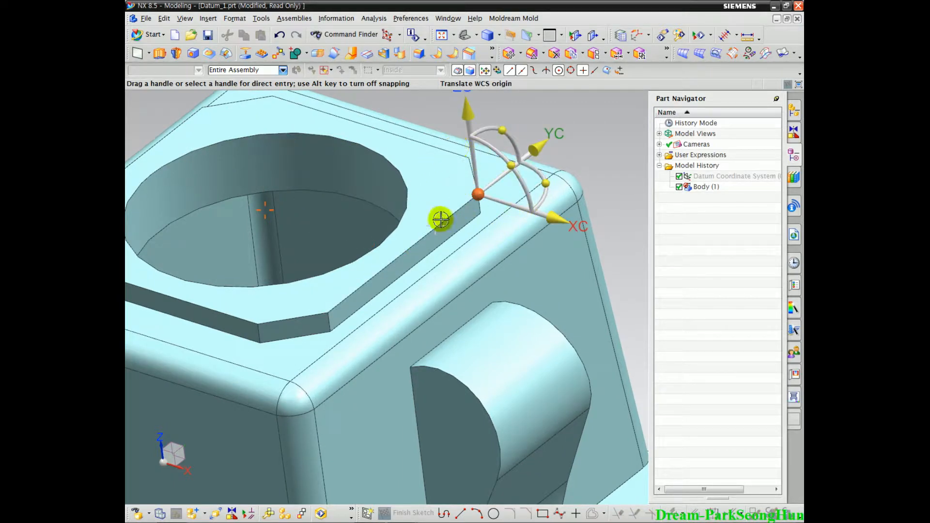
{"action": "mouse_move", "coordinate": [328, 307]}
{"action": "left_mouse_down"}
{"action": "mouse_move", "coordinate": [403, 244]}
{"action": "mouse_move", "coordinate": [474, 207]}
{"action": "mouse_move", "coordinate": [483, 190]}
{"action": "mouse_move", "coordinate": [466, 189]}
{"action": "mouse_move", "coordinate": [480, 208]}
{"action": "left_mouse_up"}
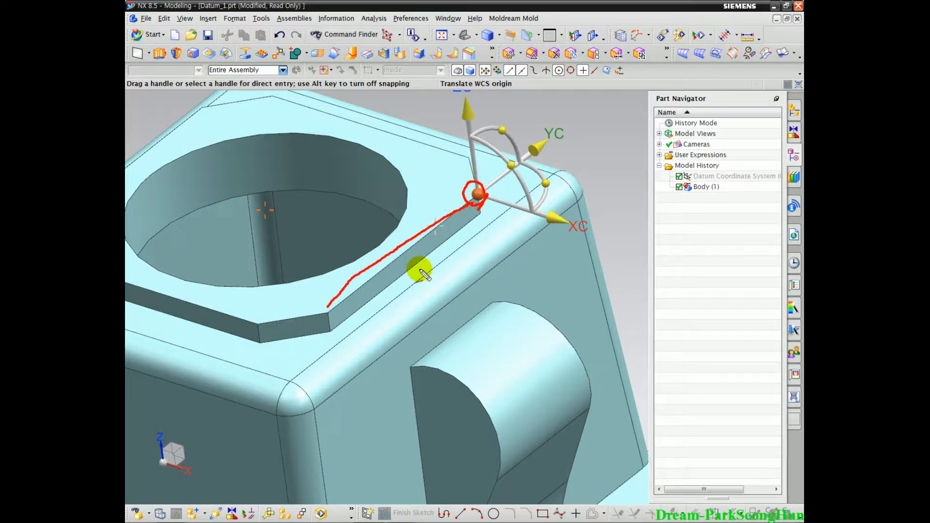
{"action": "key", "text": "Escape"}
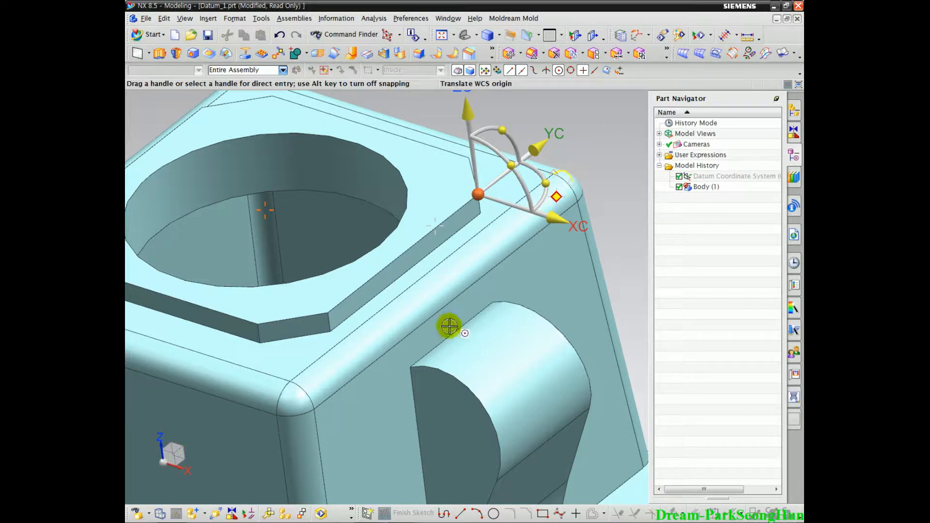
Move the WCS origin to the midpoint of the pad's long edge above the side boss
{"action": "left_click", "coordinate": [403, 254]}
{"action": "middle_click_drag", "start_coordinate": [426, 286], "coordinate": [394, 266]}
{"action": "left_click_drag", "start_coordinate": [469, 201], "coordinate": [338, 304]}
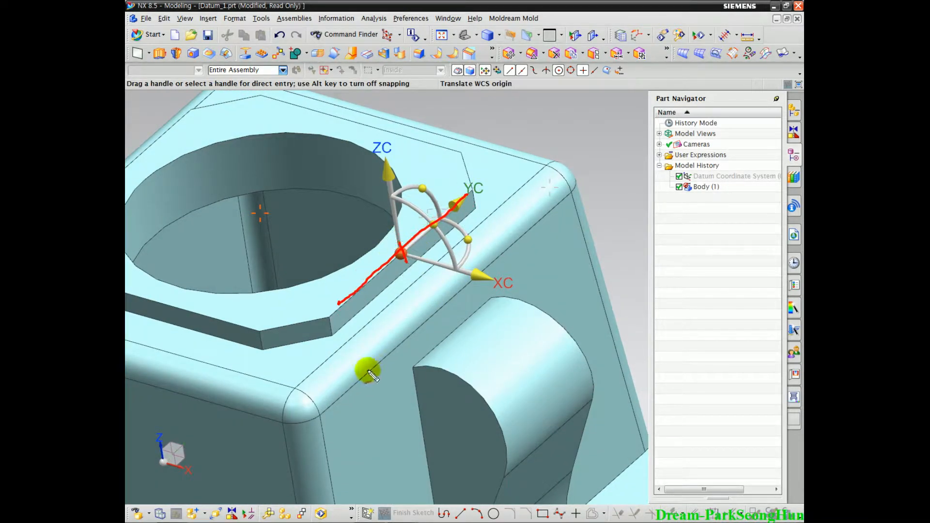
{"action": "mouse_move", "coordinate": [397, 290]}
{"action": "middle_mouse_down"}
{"action": "mouse_move", "coordinate": [380, 268]}
{"action": "mouse_move", "coordinate": [405, 296]}
{"action": "mouse_move", "coordinate": [398, 271]}
{"action": "middle_mouse_up"}
{"action": "mouse_move", "coordinate": [376, 284]}
{"action": "left_mouse_down"}
{"action": "mouse_move", "coordinate": [378, 270]}
{"action": "mouse_move", "coordinate": [389, 272]}
{"action": "left_mouse_up"}
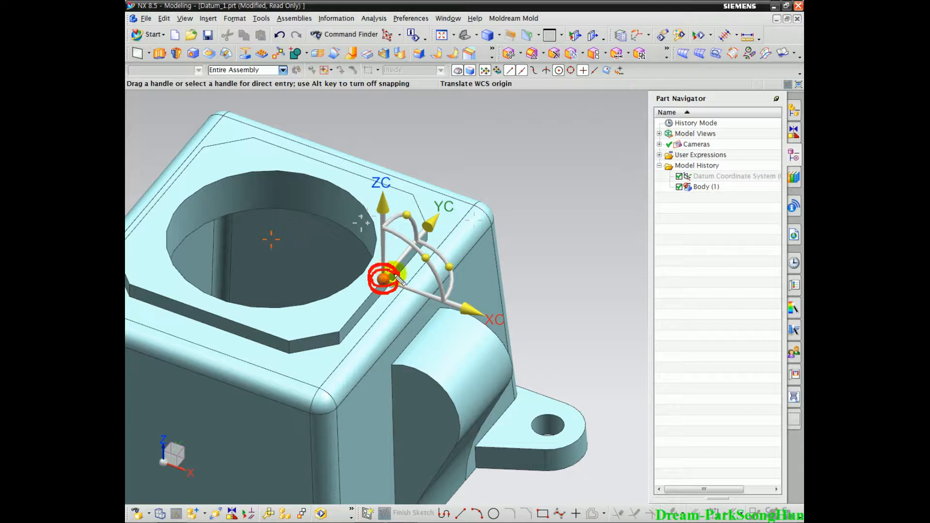
Move the WCS origin off the pad edge to a free point in empty space beside the housing
{"action": "left_click", "coordinate": [392, 140]}
{"action": "left_click", "coordinate": [560, 141]}
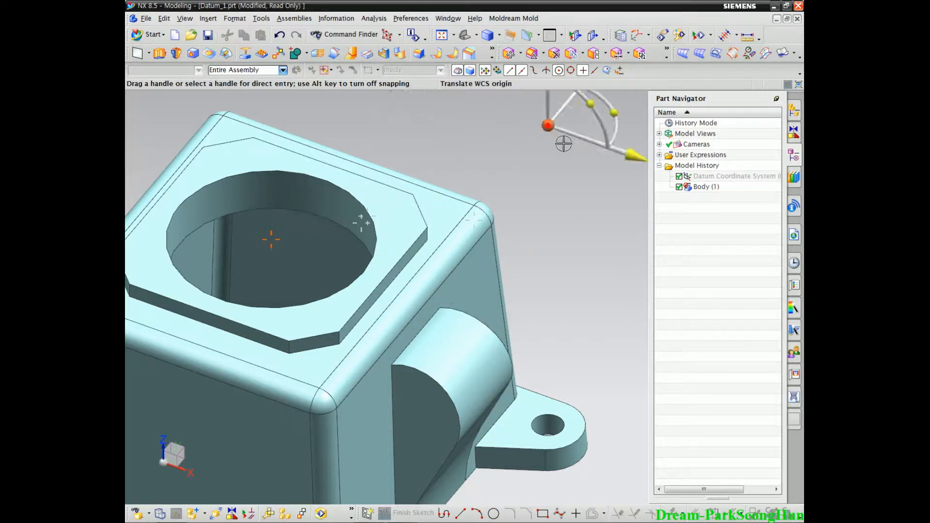
{"action": "left_click", "coordinate": [555, 224]}
{"action": "left_click", "coordinate": [289, 265]}
{"action": "left_click", "coordinate": [431, 140]}
{"action": "scroll", "coordinate": [485, 283], "scroll_direction": "down", "scroll_amount": 6}
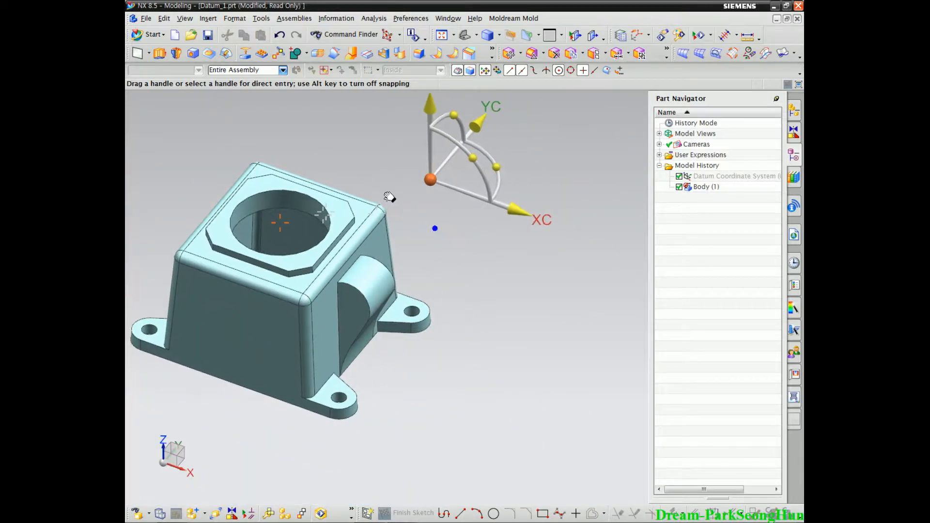
{"action": "mouse_move", "coordinate": [438, 241]}
{"action": "middle_mouse_down"}
{"action": "mouse_move", "coordinate": [455, 272]}
{"action": "mouse_move", "coordinate": [446, 253]}
{"action": "middle_mouse_up"}
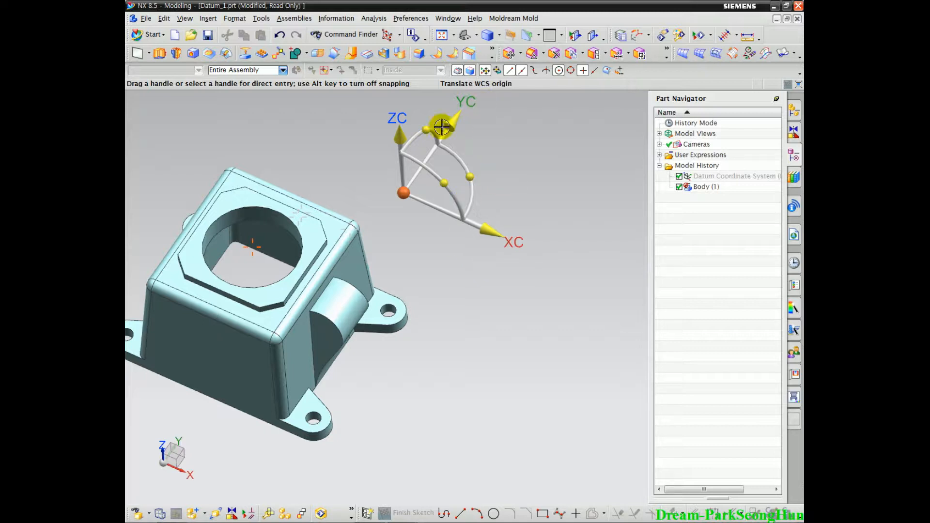
{"action": "mouse_move", "coordinate": [396, 191]}
{"action": "left_mouse_down"}
{"action": "mouse_move", "coordinate": [409, 203]}
{"action": "mouse_move", "coordinate": [385, 189]}
{"action": "left_mouse_up"}
Select the handle for rotation about the XC axis and return to the WCS origin handle
{"action": "left_click", "coordinate": [418, 126]}
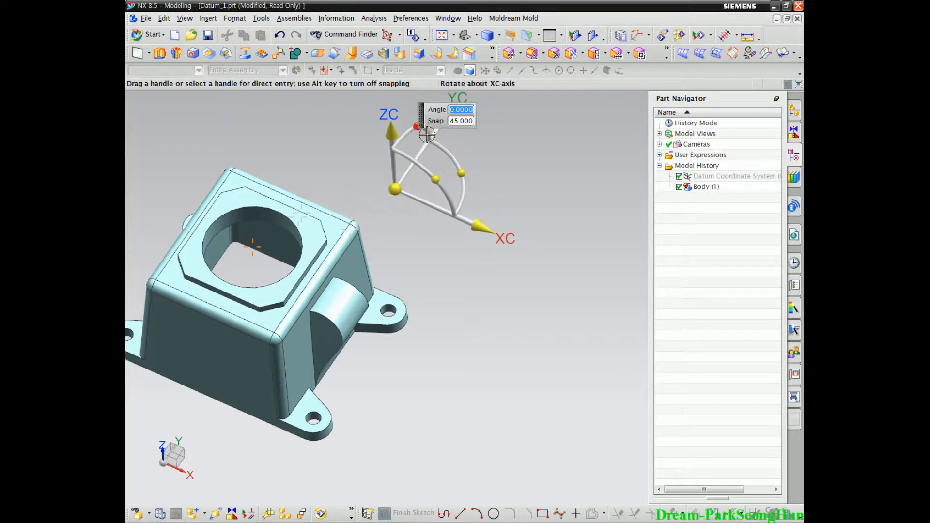
{"action": "left_click", "coordinate": [397, 189]}
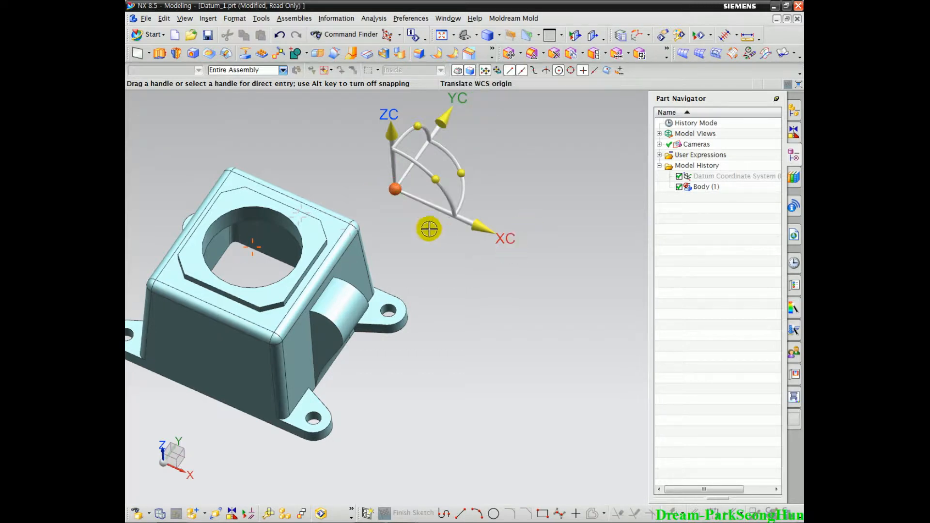
{"action": "mouse_move", "coordinate": [416, 213]}
{"action": "left_mouse_down"}
{"action": "mouse_move", "coordinate": [412, 183]}
{"action": "mouse_move", "coordinate": [373, 196]}
{"action": "mouse_move", "coordinate": [390, 170]}
{"action": "mouse_move", "coordinate": [395, 205]}
{"action": "left_mouse_up"}
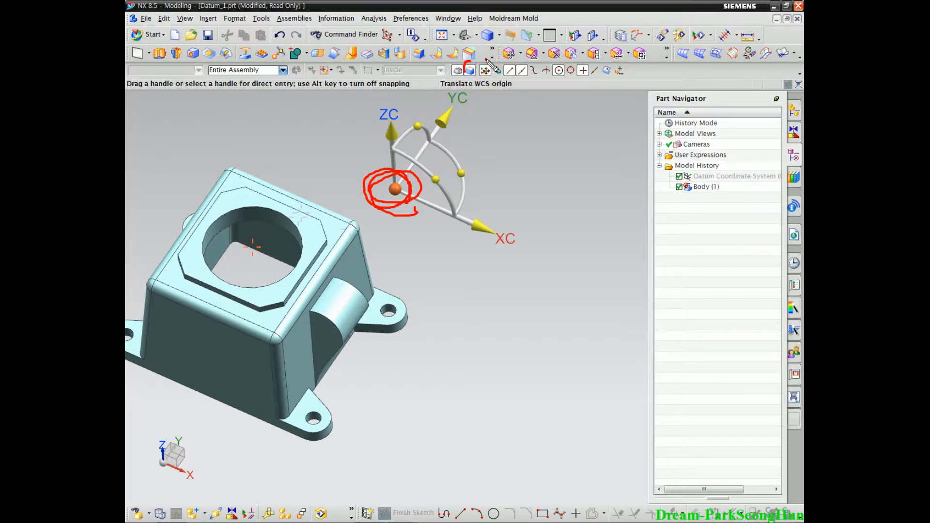
{"action": "mouse_move", "coordinate": [492, 81]}
{"action": "left_mouse_down"}
{"action": "mouse_move", "coordinate": [581, 86]}
{"action": "mouse_move", "coordinate": [635, 63]}
{"action": "mouse_move", "coordinate": [482, 64]}
{"action": "left_mouse_up"}
{"action": "key", "text": "Escape"}
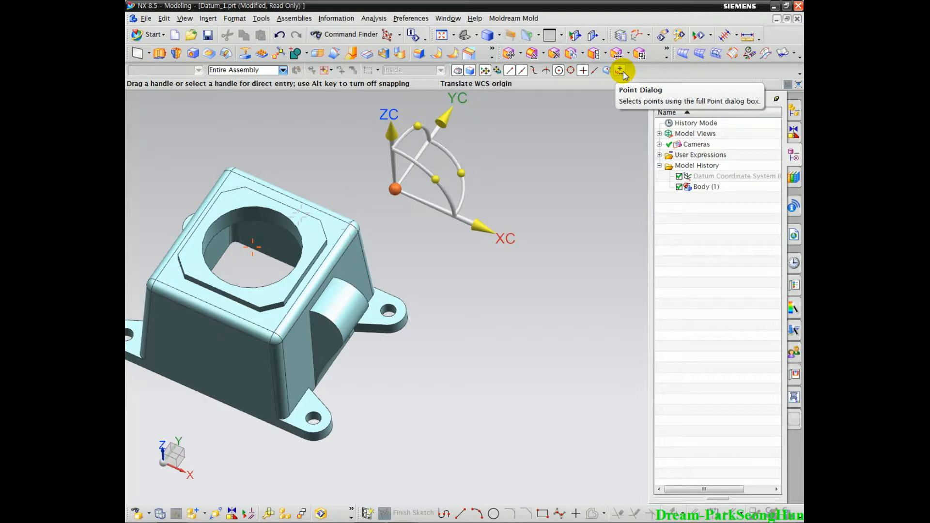
Open the full Point dialog for the WCS origin and set its coordinate reference to Absolute - Work Part
{"action": "left_click", "coordinate": [621, 72]}
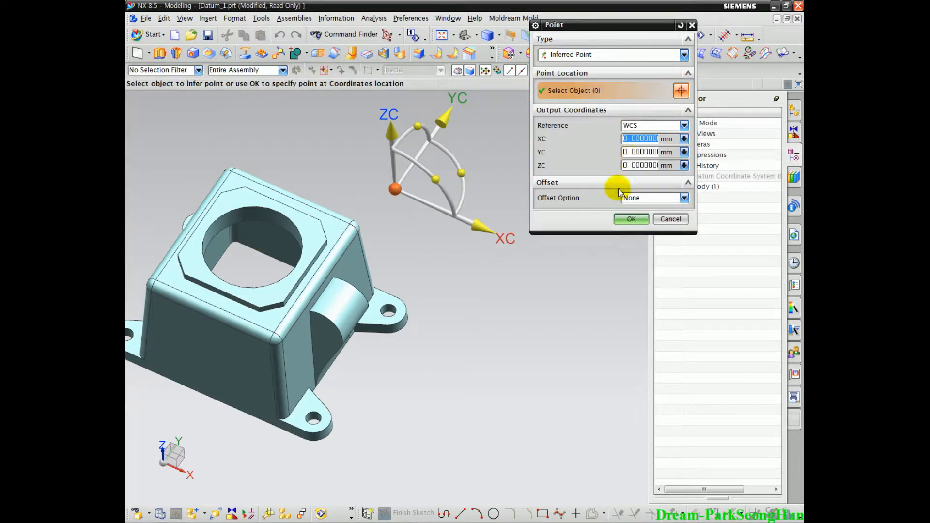
{"action": "left_click_drag", "start_coordinate": [598, 23], "coordinate": [601, 59]}
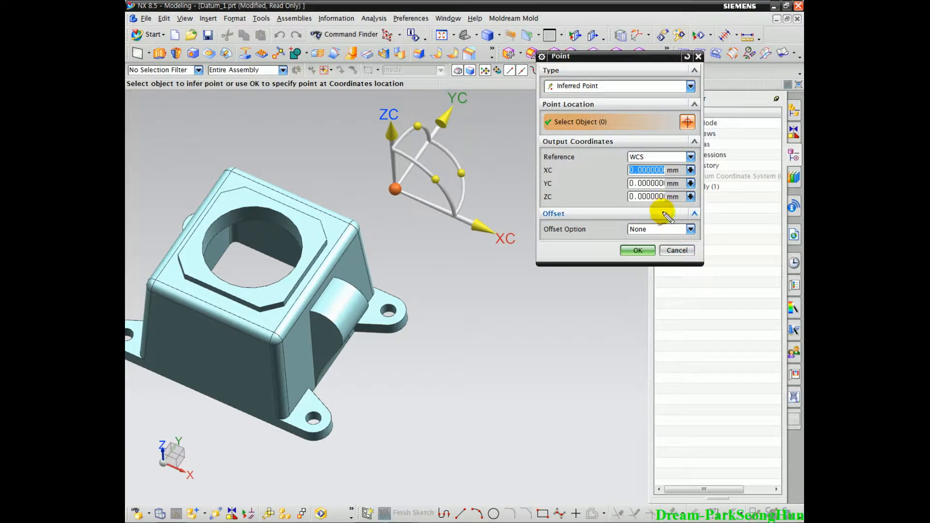
{"action": "mouse_move", "coordinate": [645, 215]}
{"action": "left_mouse_down"}
{"action": "mouse_move", "coordinate": [623, 154]}
{"action": "mouse_move", "coordinate": [670, 166]}
{"action": "mouse_move", "coordinate": [671, 209]}
{"action": "mouse_move", "coordinate": [613, 196]}
{"action": "mouse_move", "coordinate": [650, 150]}
{"action": "mouse_move", "coordinate": [649, 224]}
{"action": "left_mouse_up"}
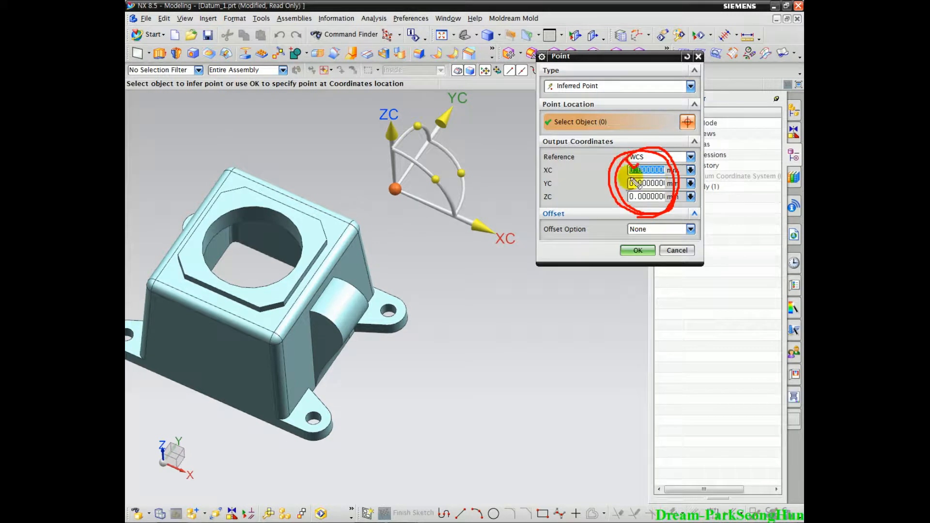
{"action": "key", "text": "Escape"}
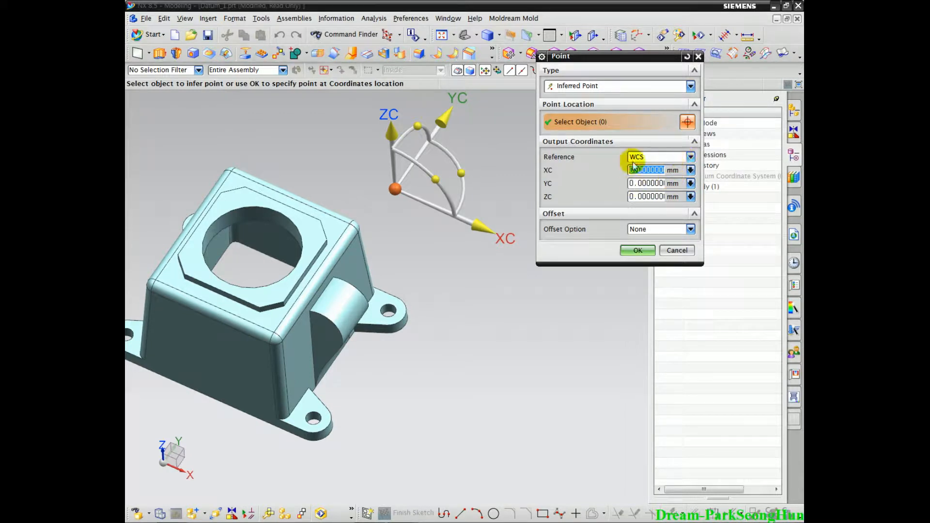
{"action": "mouse_move", "coordinate": [579, 166]}
{"action": "left_mouse_down"}
{"action": "mouse_move", "coordinate": [579, 140]}
{"action": "mouse_move", "coordinate": [538, 164]}
{"action": "mouse_move", "coordinate": [585, 154]}
{"action": "left_mouse_up"}
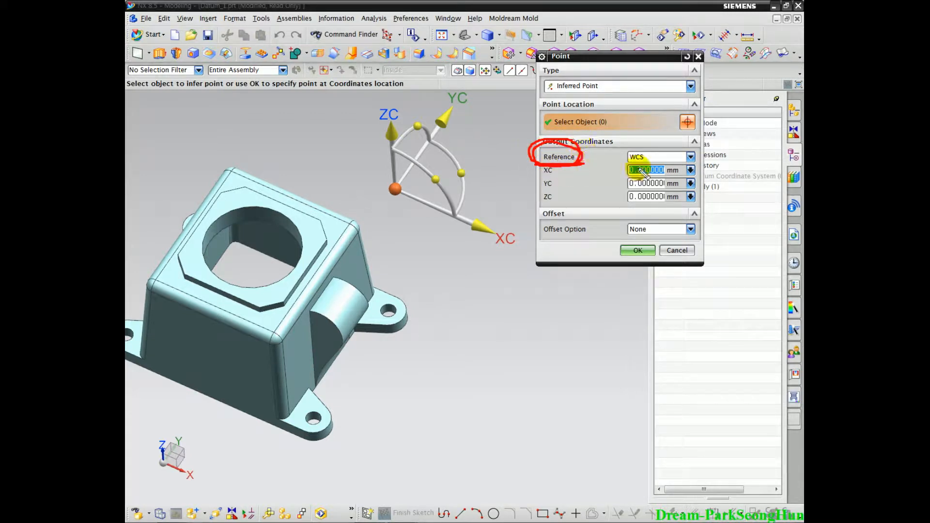
{"action": "left_click_drag", "start_coordinate": [651, 160], "coordinate": [658, 155]}
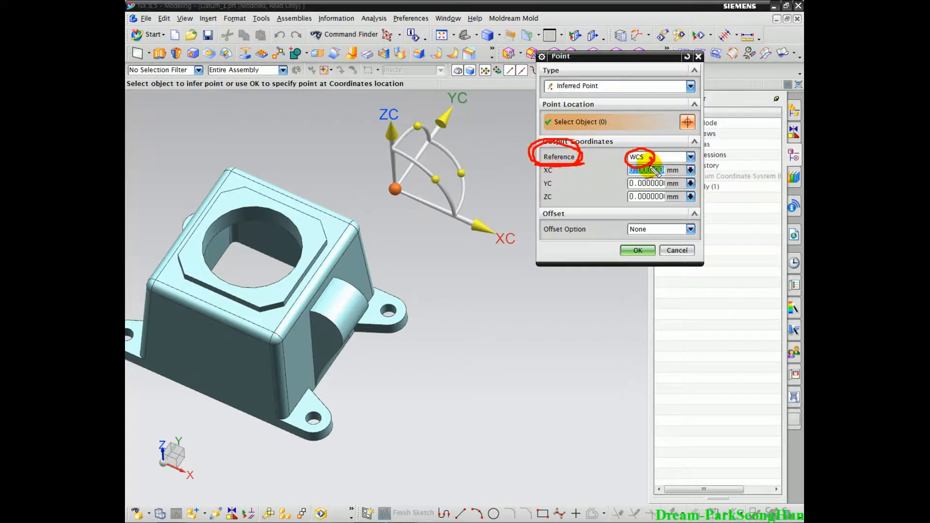
{"action": "left_click", "coordinate": [652, 157]}
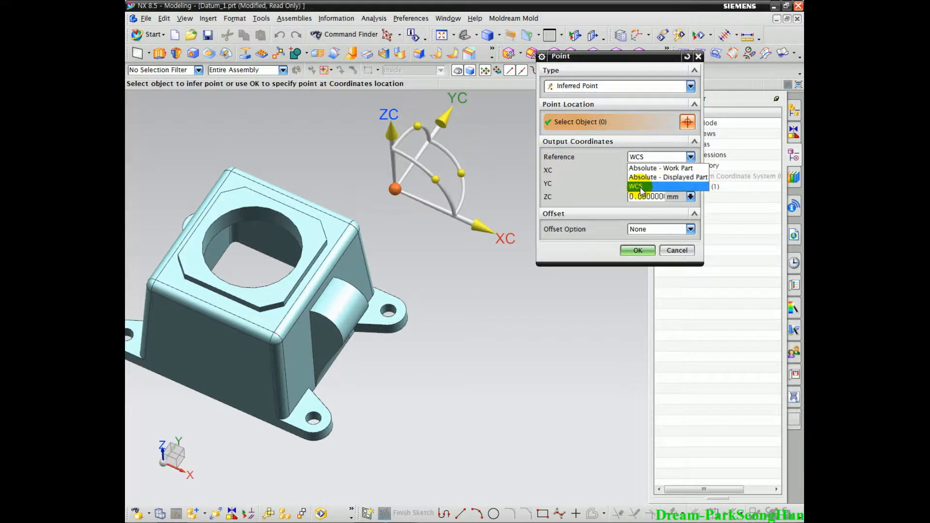
{"action": "left_click", "coordinate": [648, 168]}
{"action": "middle_click_drag", "start_coordinate": [413, 325], "coordinate": [413, 322], "text": "shift"}
{"action": "mouse_move", "coordinate": [654, 194]}
{"action": "left_mouse_down"}
{"action": "mouse_move", "coordinate": [619, 204]}
{"action": "mouse_move", "coordinate": [651, 155]}
{"action": "mouse_move", "coordinate": [660, 208]}
{"action": "left_mouse_up"}
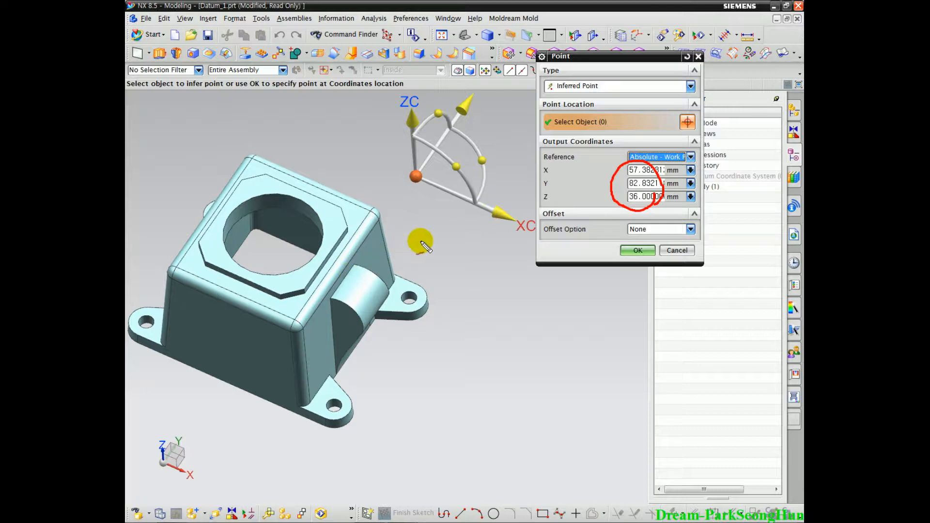
{"action": "key", "text": "Escape"}
{"action": "left_click", "coordinate": [283, 253]}
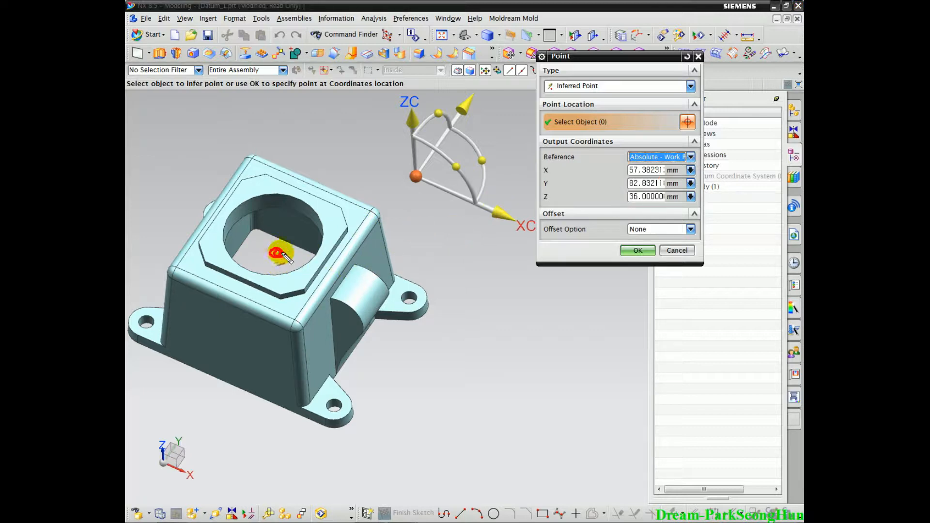
{"action": "mouse_move", "coordinate": [404, 194]}
{"action": "left_mouse_down"}
{"action": "mouse_move", "coordinate": [412, 162]}
{"action": "mouse_move", "coordinate": [438, 167]}
{"action": "mouse_move", "coordinate": [457, 186]}
{"action": "left_mouse_up"}
{"action": "key", "text": "Escape"}
Move the WCS origin to the absolute work part coordinates X 100, Y 100, Z 0 mm
{"action": "left_click", "coordinate": [650, 171]}
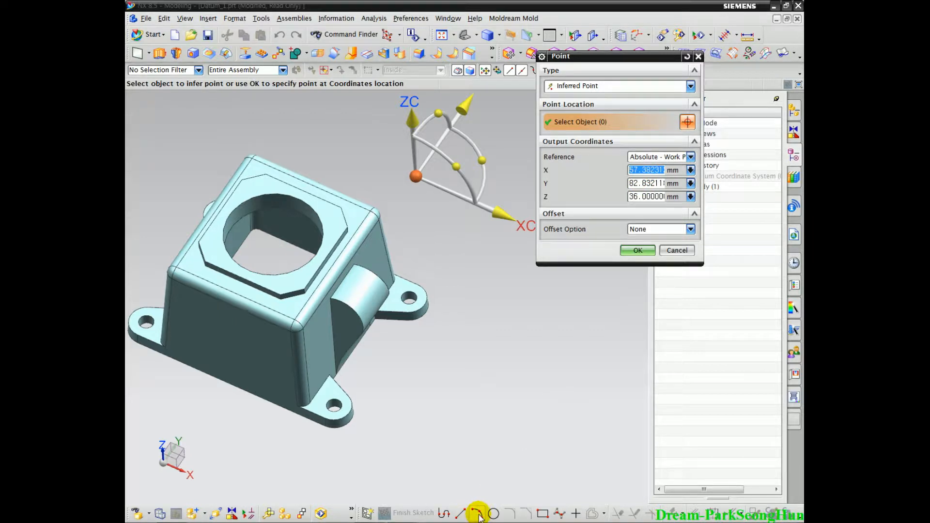
{"action": "type", "text": "100"}
{"action": "key", "text": "Tab"}
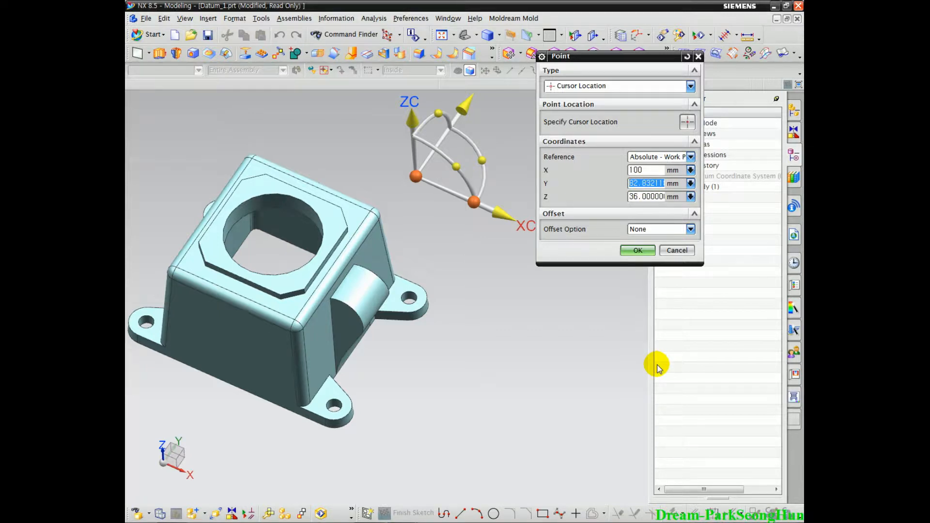
{"action": "type", "text": "100"}
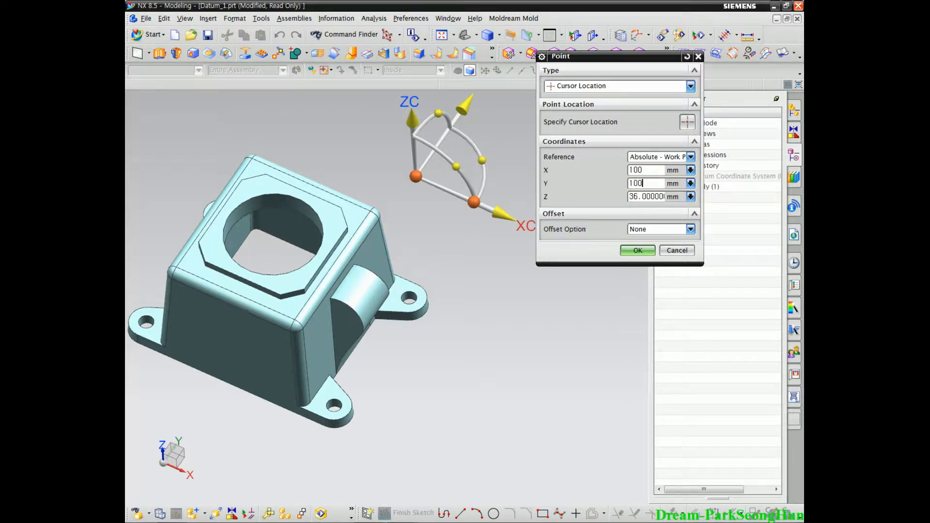
{"action": "key", "text": "Tab"}
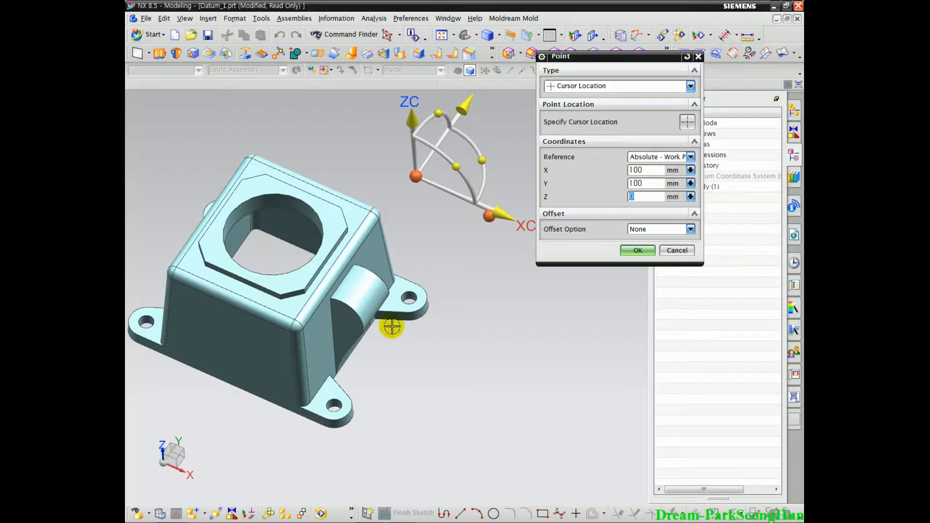
{"action": "scroll", "coordinate": [427, 300], "scroll_direction": "down", "scroll_amount": 3}
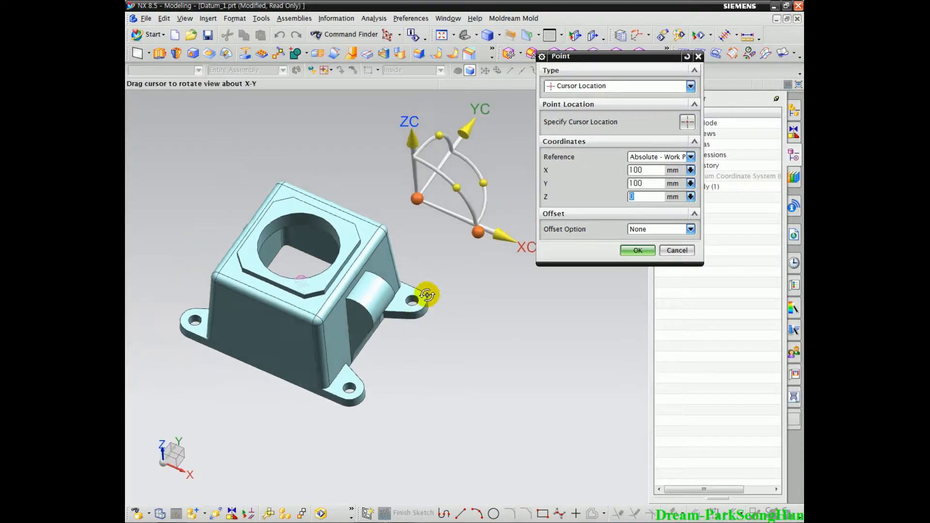
{"action": "left_click", "coordinate": [638, 250]}
{"action": "middle_click_drag", "start_coordinate": [422, 283], "coordinate": [357, 271]}
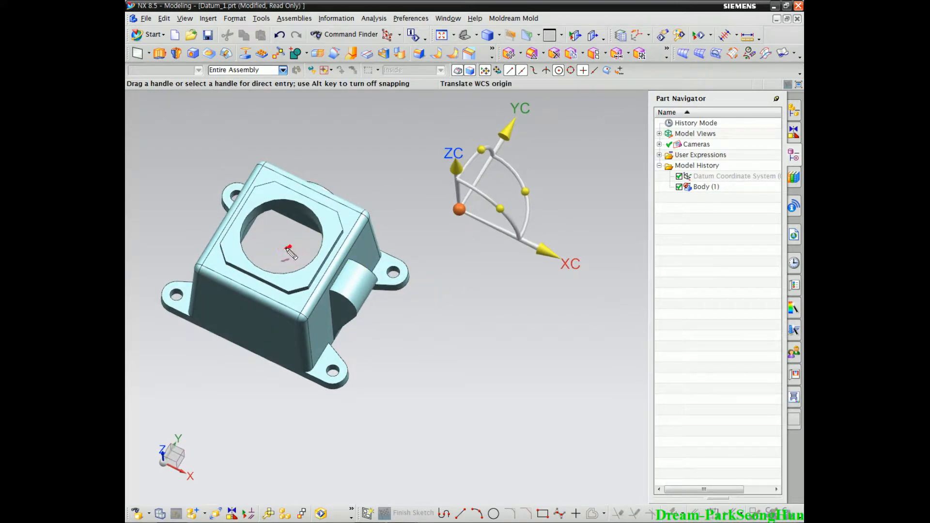
{"action": "mouse_move", "coordinate": [467, 223]}
{"action": "left_mouse_down"}
{"action": "mouse_move", "coordinate": [448, 204]}
{"action": "mouse_move", "coordinate": [469, 217]}
{"action": "left_mouse_up"}
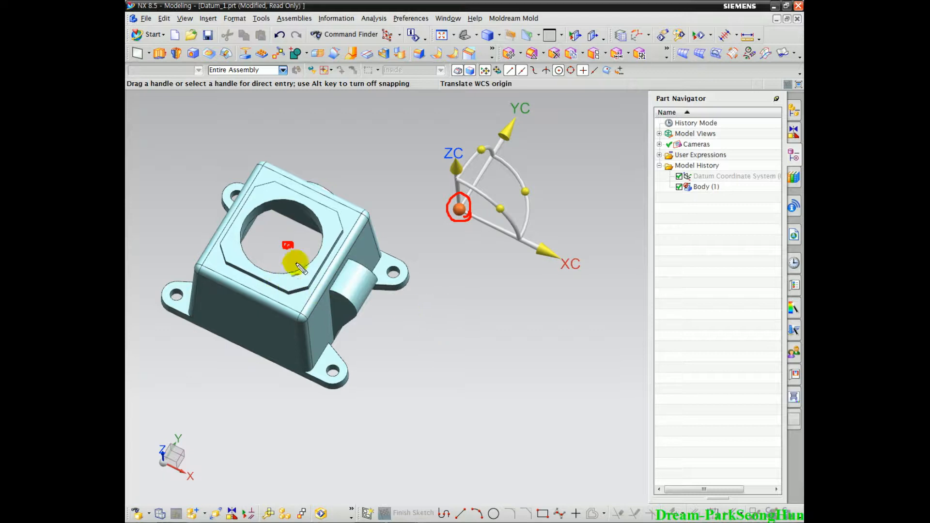
{"action": "left_click", "coordinate": [475, 221]}
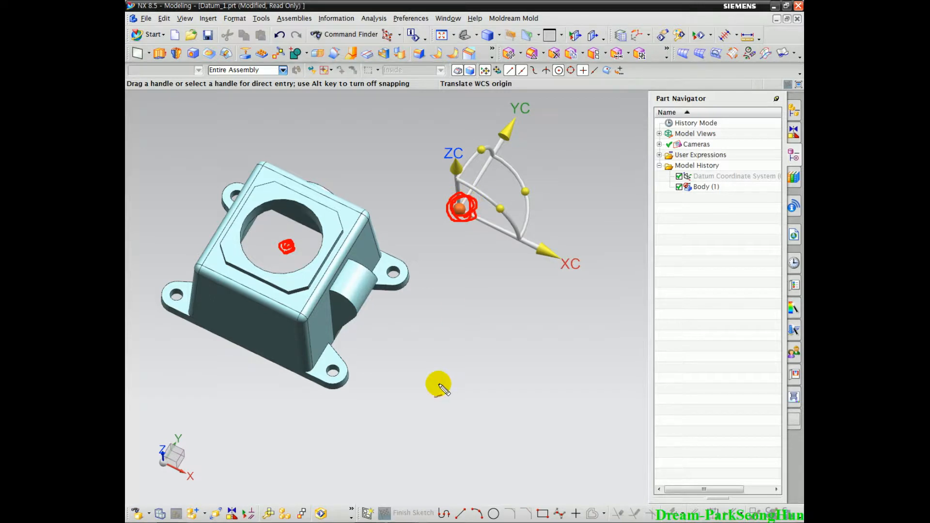
{"action": "middle_click_drag", "start_coordinate": [438, 388], "coordinate": [572, 146]}
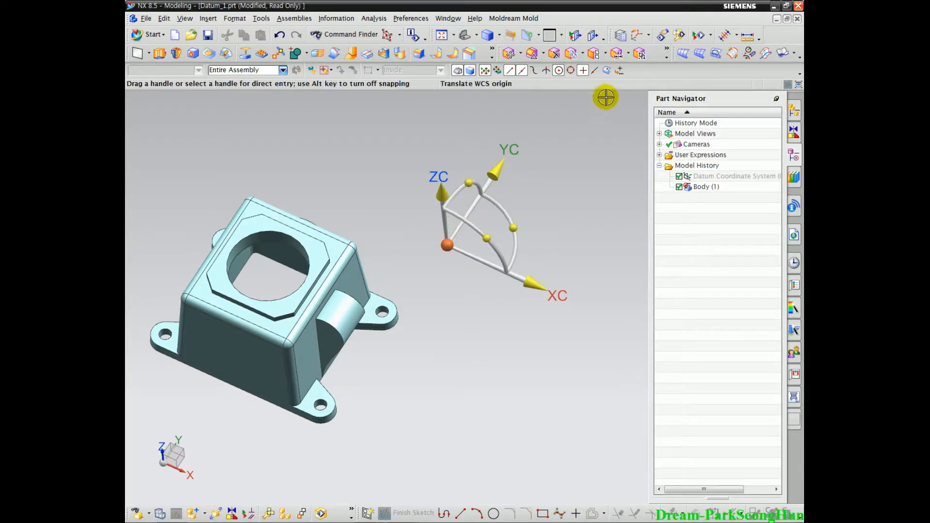
Reopen the full Point dialog and define a point at XC 100 mm, keeping the WCS as coordinate reference
{"action": "left_click", "coordinate": [619, 72]}
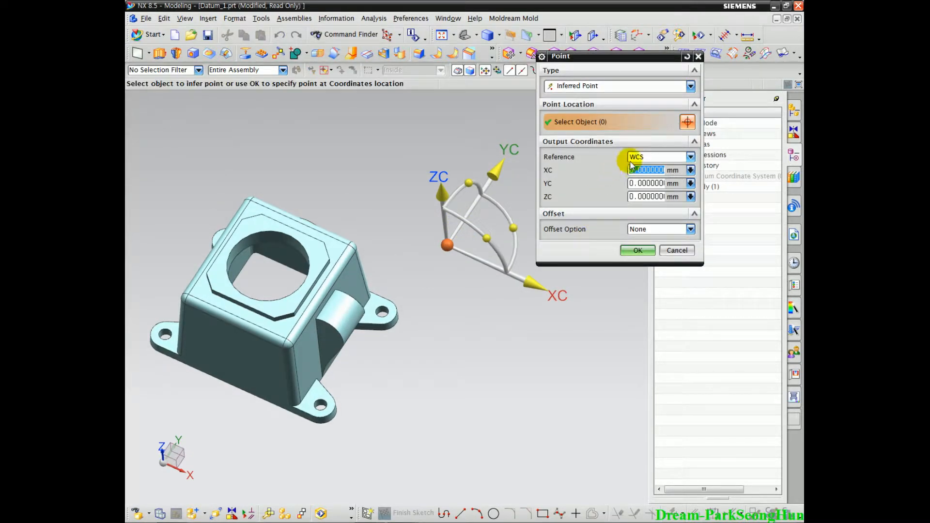
{"action": "left_click_drag", "start_coordinate": [630, 157], "coordinate": [658, 167]}
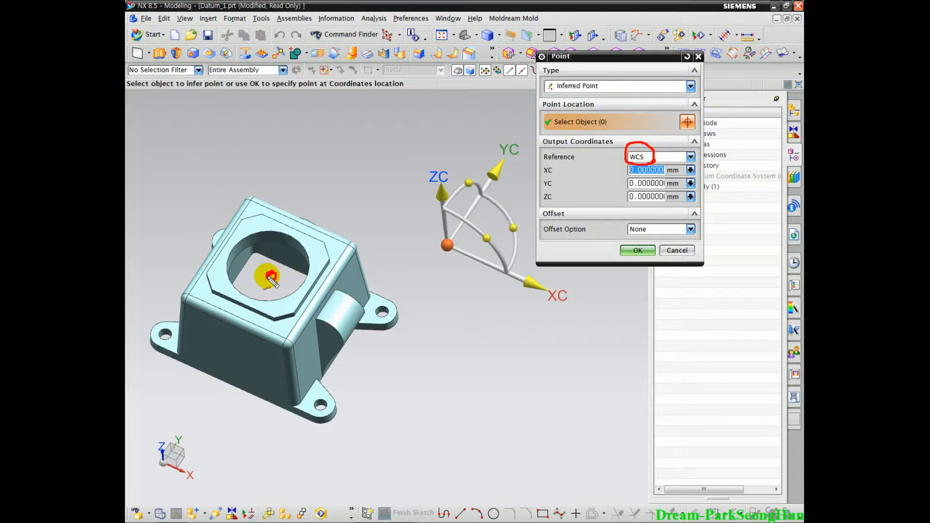
{"action": "left_click_drag", "start_coordinate": [353, 262], "coordinate": [444, 250]}
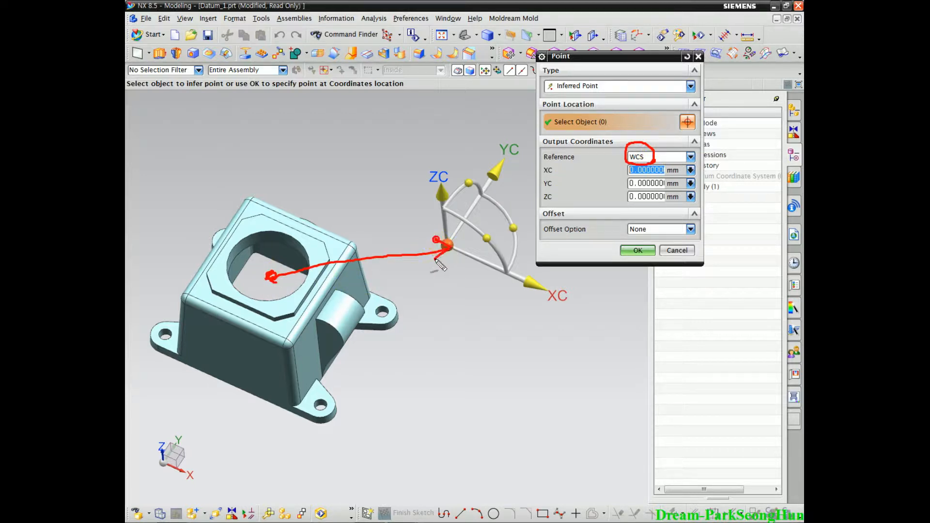
{"action": "key", "text": "Escape"}
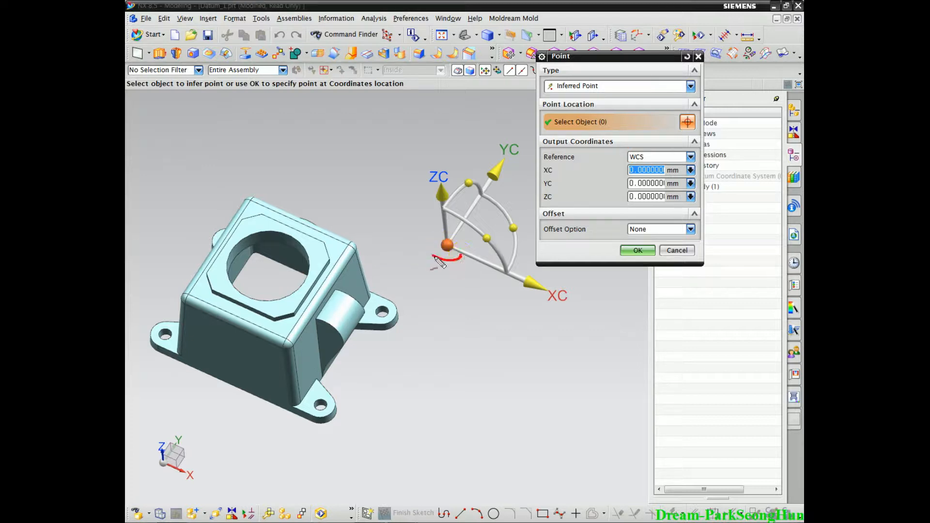
{"action": "middle_click_drag", "start_coordinate": [436, 316], "coordinate": [336, 274], "text": "shift"}
{"action": "left_click", "coordinate": [634, 170]}
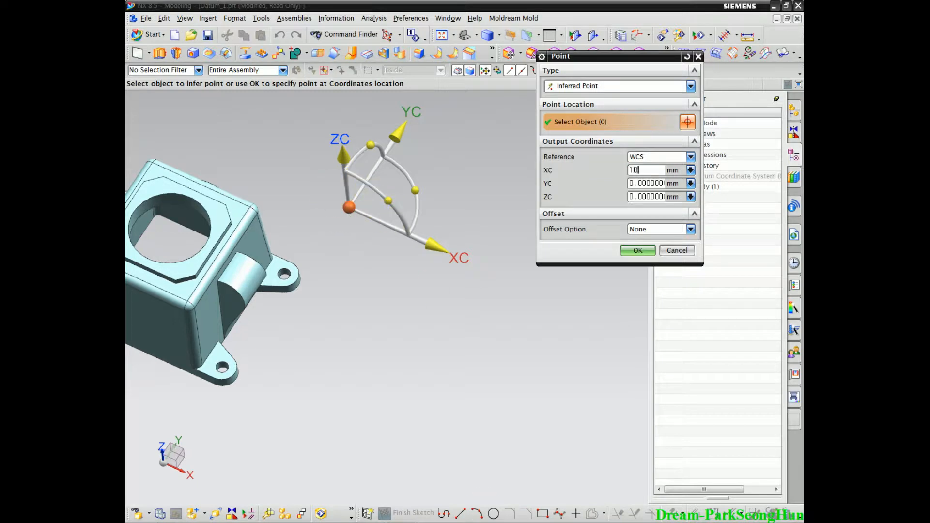
{"action": "type", "text": "0"}
{"action": "key", "text": "Return"}
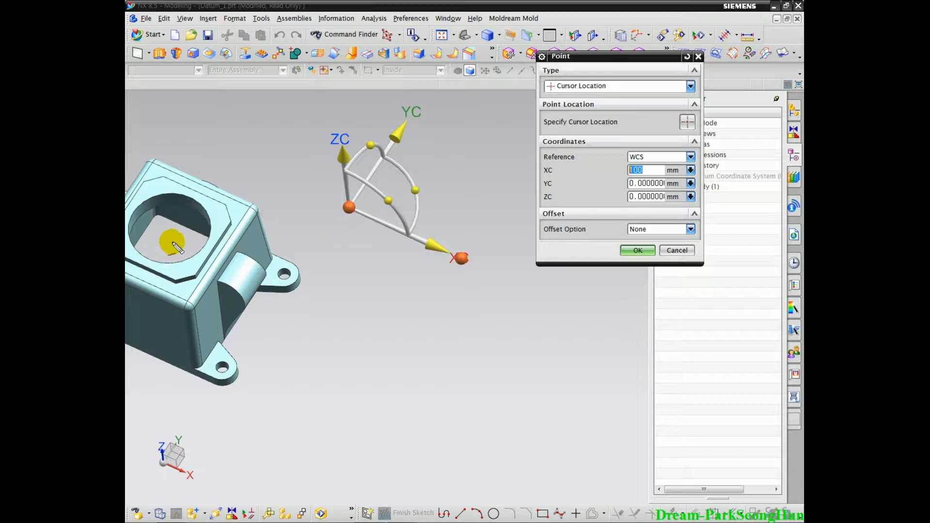
{"action": "left_click_drag", "start_coordinate": [180, 246], "coordinate": [455, 257]}
{"action": "left_click_drag", "start_coordinate": [672, 172], "coordinate": [668, 171]}
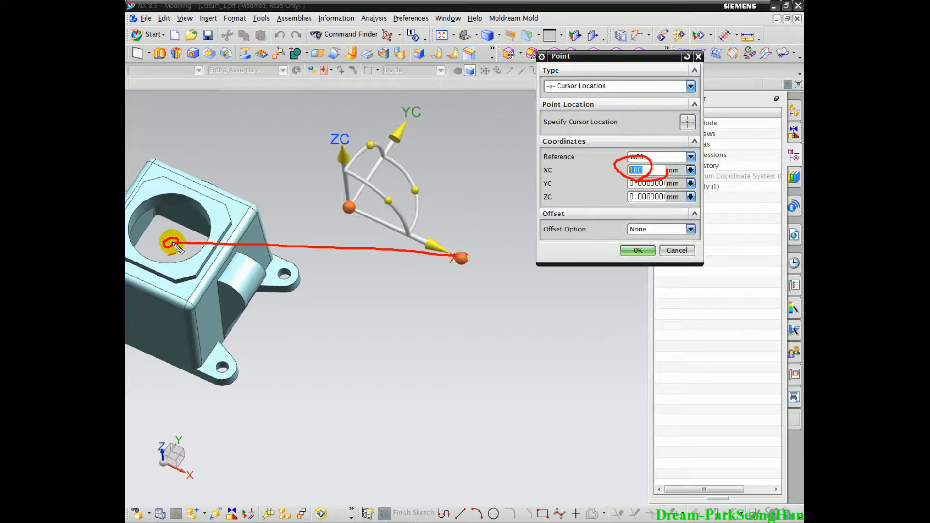
{"action": "key", "text": "Escape"}
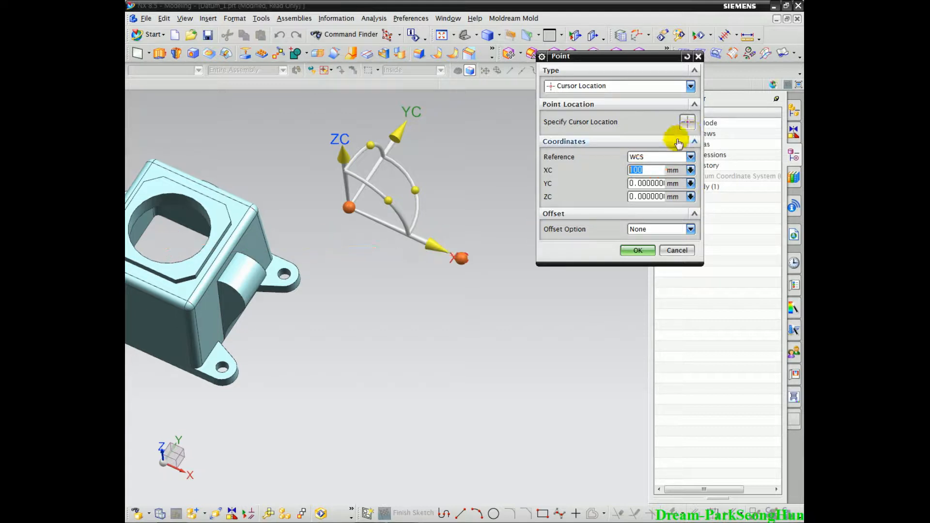
{"action": "mouse_move", "coordinate": [366, 220]}
{"action": "left_mouse_down"}
{"action": "mouse_move", "coordinate": [331, 194]}
{"action": "mouse_move", "coordinate": [363, 215]}
{"action": "left_mouse_up"}
{"action": "mouse_move", "coordinate": [394, 276]}
{"action": "left_mouse_down"}
{"action": "mouse_move", "coordinate": [438, 263]}
{"action": "mouse_move", "coordinate": [465, 239]}
{"action": "mouse_move", "coordinate": [451, 271]}
{"action": "mouse_move", "coordinate": [477, 252]}
{"action": "mouse_move", "coordinate": [450, 248]}
{"action": "mouse_move", "coordinate": [464, 262]}
{"action": "mouse_move", "coordinate": [453, 245]}
{"action": "mouse_move", "coordinate": [468, 255]}
{"action": "mouse_move", "coordinate": [479, 248]}
{"action": "left_mouse_up"}
{"action": "key", "text": "Escape"}
{"action": "mouse_move", "coordinate": [464, 280]}
{"action": "left_mouse_down"}
{"action": "mouse_move", "coordinate": [461, 256]}
{"action": "mouse_move", "coordinate": [462, 276]}
{"action": "left_mouse_up"}
{"action": "key", "text": "Escape"}
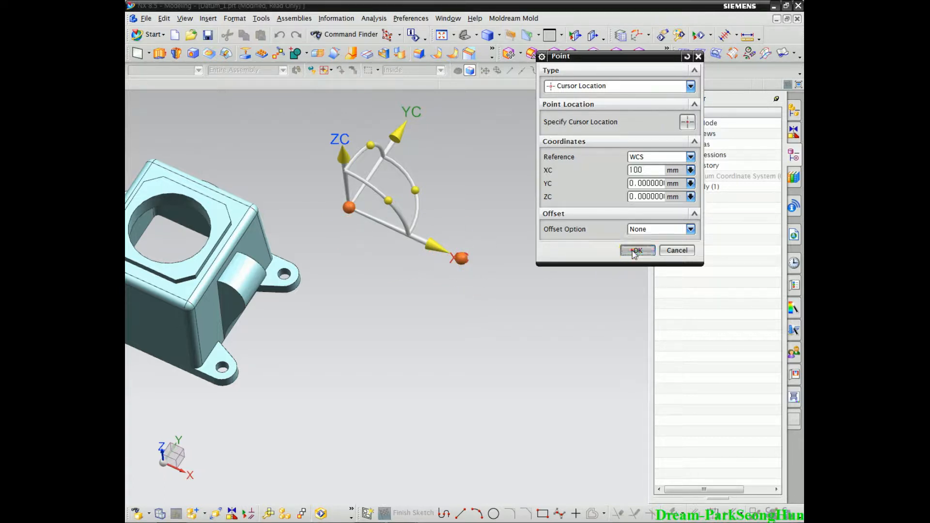
Accept the defined point to move the WCS origin 100 mm along XC
{"action": "left_click", "coordinate": [634, 251]}
{"action": "mouse_move", "coordinate": [488, 264]}
{"action": "left_mouse_down"}
{"action": "mouse_move", "coordinate": [442, 248]}
{"action": "mouse_move", "coordinate": [405, 202]}
{"action": "mouse_move", "coordinate": [415, 253]}
{"action": "mouse_move", "coordinate": [461, 218]}
{"action": "left_mouse_up"}
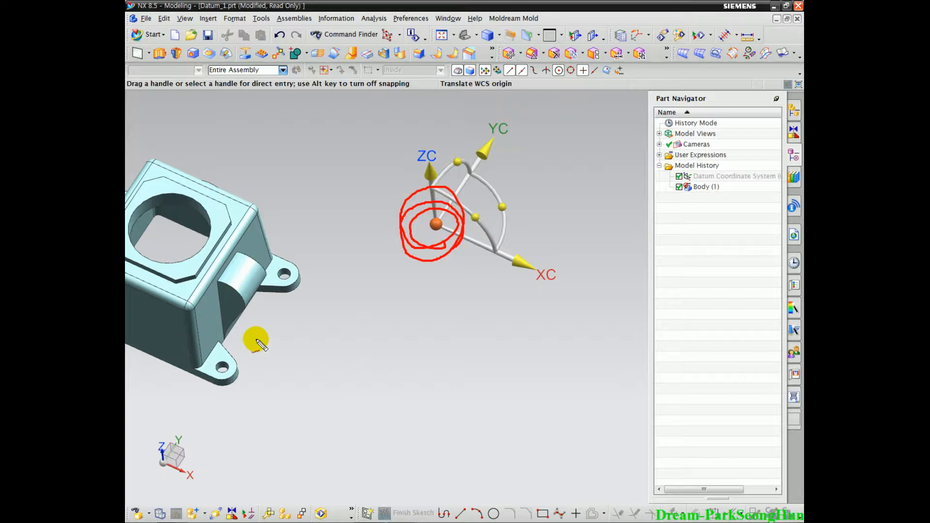
{"action": "key", "text": "Escape"}
{"action": "middle_click_drag", "start_coordinate": [295, 320], "coordinate": [296, 341], "text": "shift"}
{"action": "left_click", "coordinate": [235, 267]}
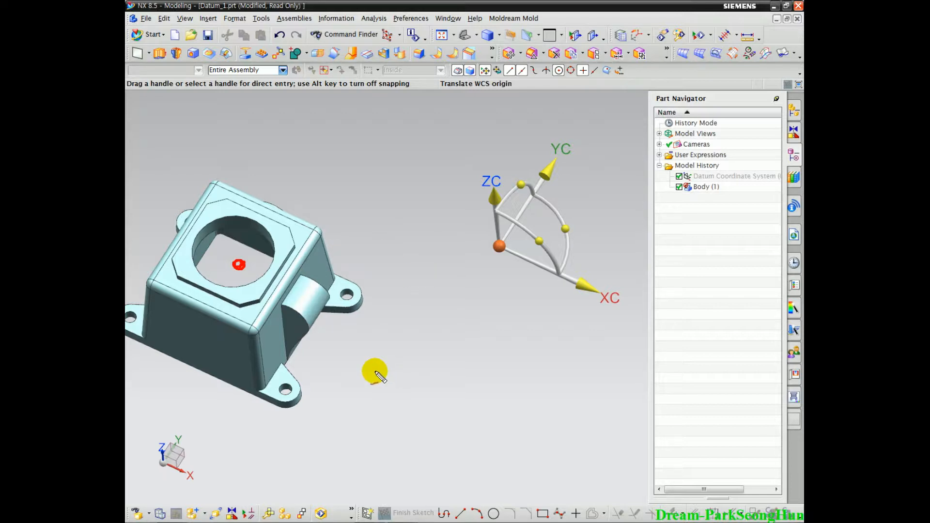
{"action": "middle_click_drag", "start_coordinate": [461, 326], "coordinate": [442, 313]}
{"action": "scroll", "coordinate": [455, 319], "scroll_direction": "up", "scroll_amount": 3}
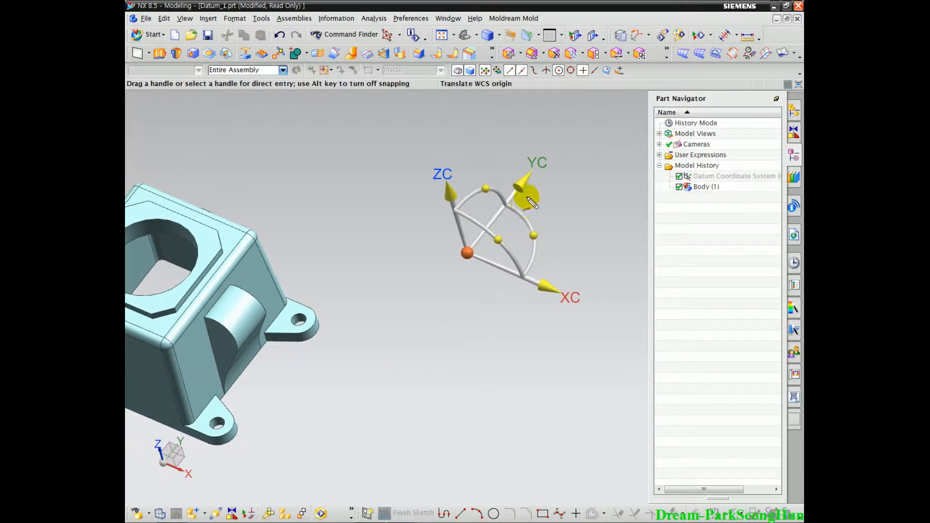
{"action": "left_click_drag", "start_coordinate": [542, 288], "coordinate": [561, 310]}
{"action": "left_click_drag", "start_coordinate": [550, 206], "coordinate": [536, 211]}
{"action": "left_click_drag", "start_coordinate": [471, 209], "coordinate": [420, 180]}
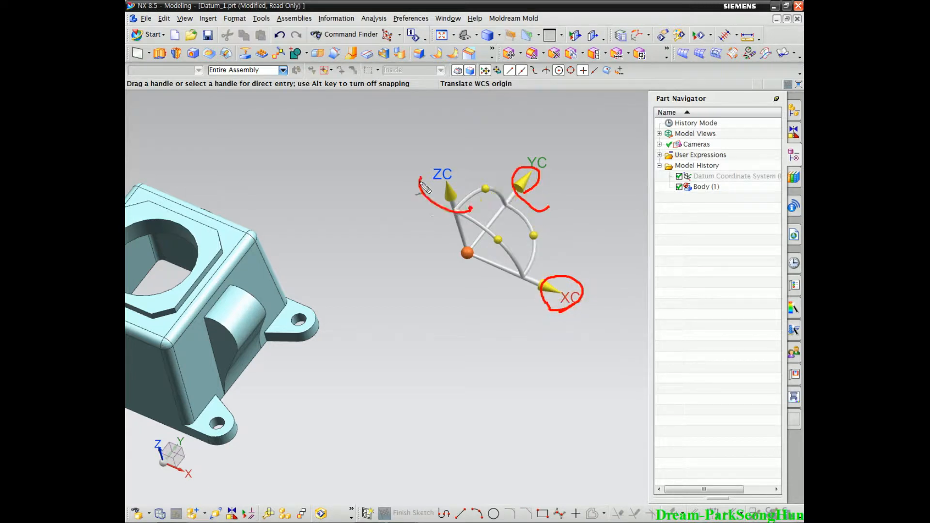
{"action": "key", "text": "Escape"}
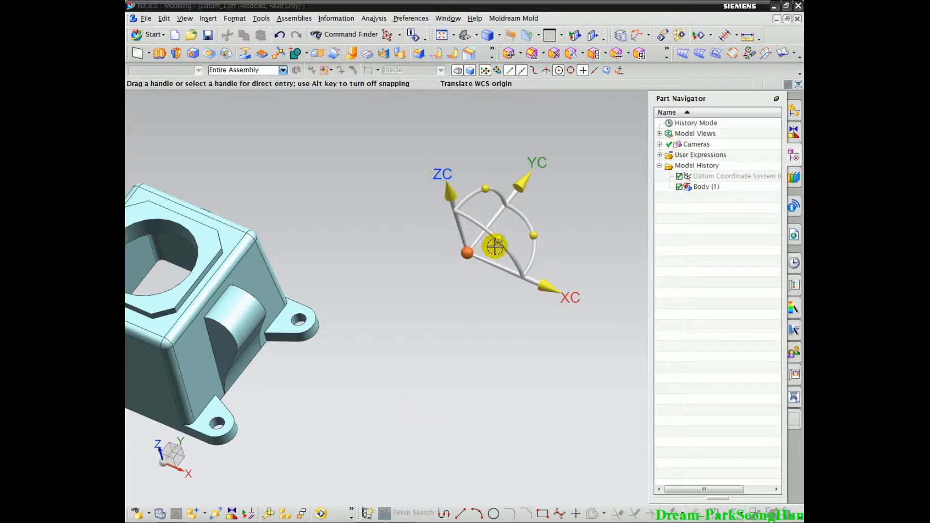
Translate the WCS along its XC axis by a distance of 50 mm
{"action": "left_click", "coordinate": [531, 288]}
{"action": "middle_click_drag", "start_coordinate": [433, 352], "coordinate": [423, 307]}
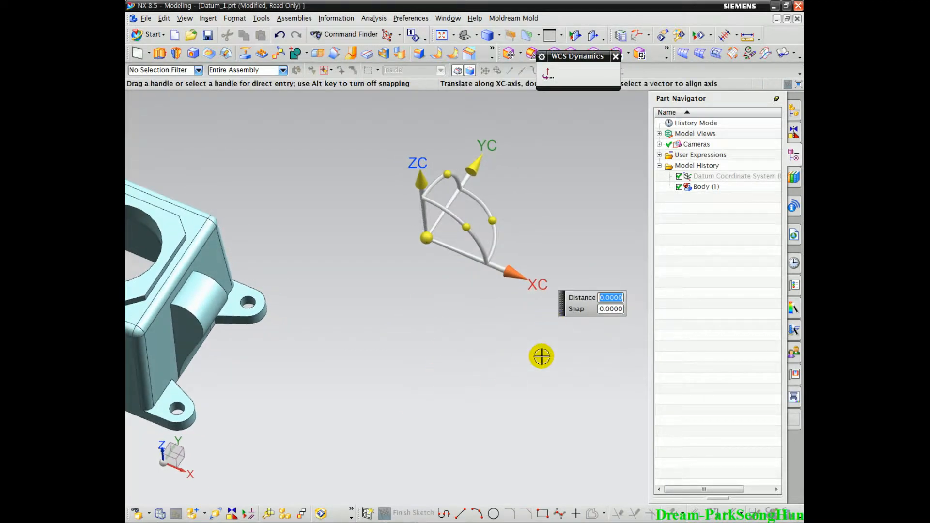
{"action": "mouse_move", "coordinate": [562, 305]}
{"action": "left_mouse_down"}
{"action": "mouse_move", "coordinate": [550, 228]}
{"action": "mouse_move", "coordinate": [616, 224]}
{"action": "mouse_move", "coordinate": [615, 257]}
{"action": "mouse_move", "coordinate": [547, 252]}
{"action": "left_mouse_up"}
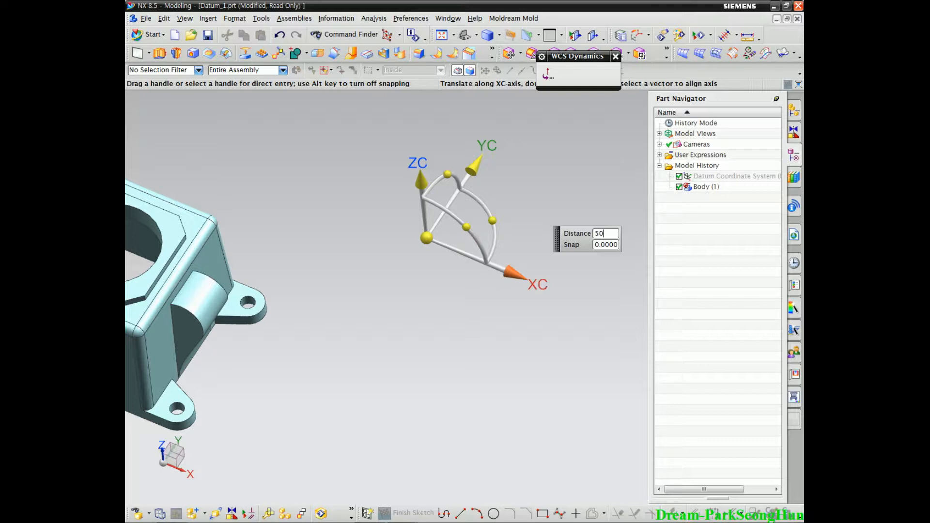
{"action": "key", "text": "Return"}
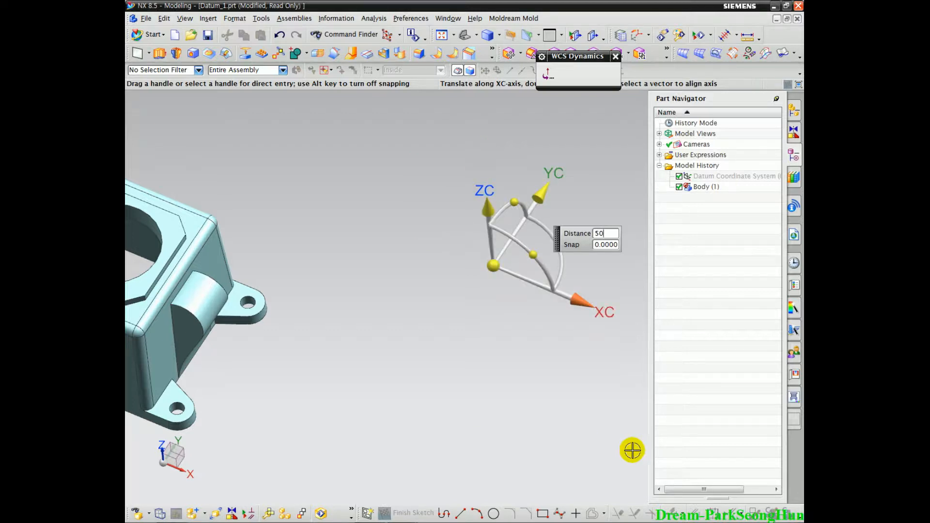
{"action": "left_click_drag", "start_coordinate": [492, 285], "coordinate": [579, 321]}
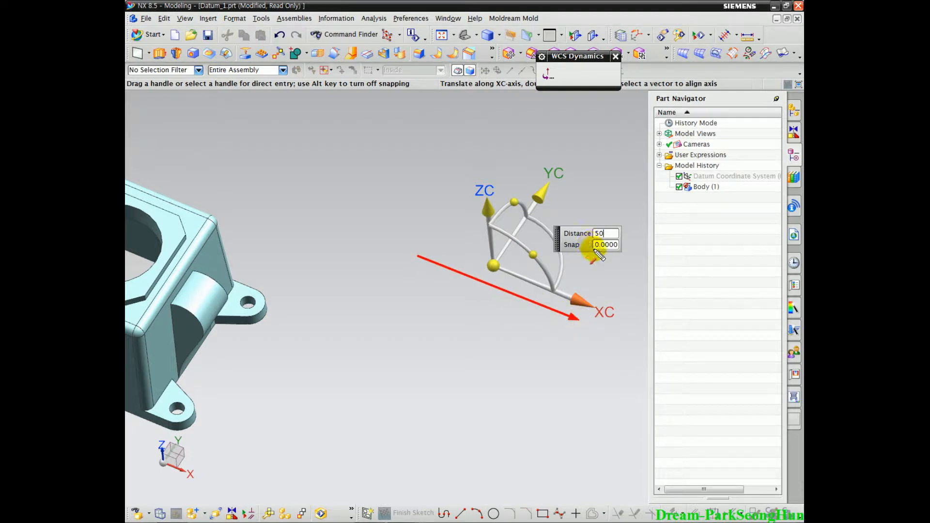
{"action": "left_click_drag", "start_coordinate": [579, 215], "coordinate": [623, 243]}
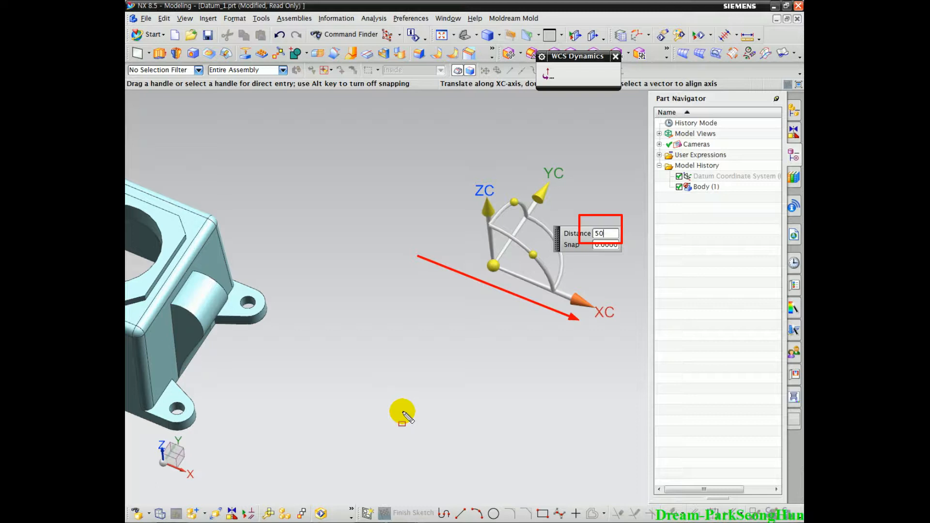
{"action": "key", "text": "Escape"}
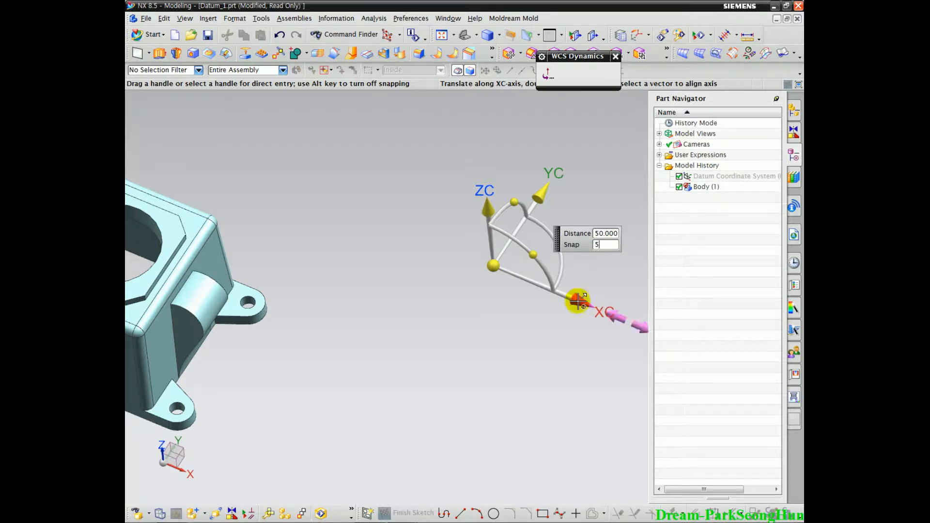
Set the XC snap increment to 5 mm and move the WCS back along its XC axis to a distance of about -15 mm
{"action": "left_click_drag", "start_coordinate": [578, 301], "coordinate": [483, 254]}
{"action": "middle_click_drag", "start_coordinate": [483, 254], "coordinate": [442, 265]}
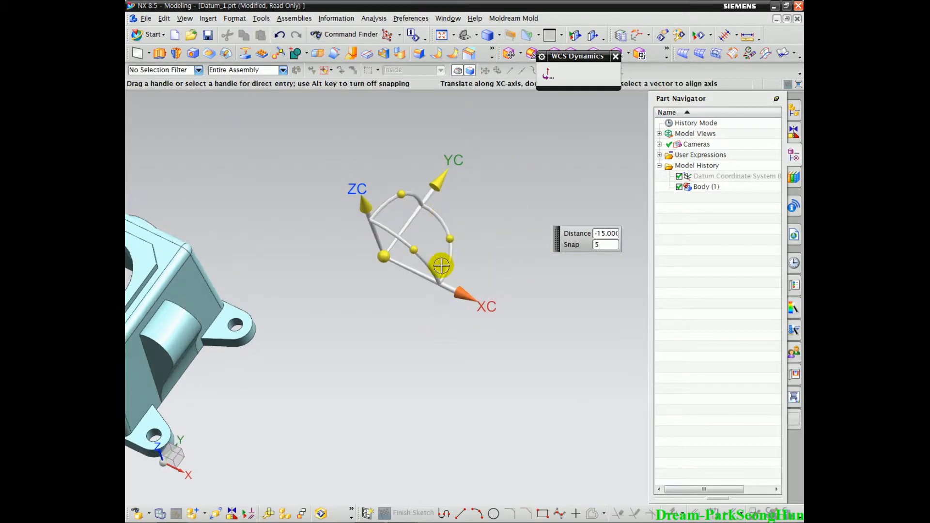
Set the YC snap increment to 10 mm and slide the WCS backward and then partly forward along its YC axis
{"action": "left_click", "coordinate": [438, 182]}
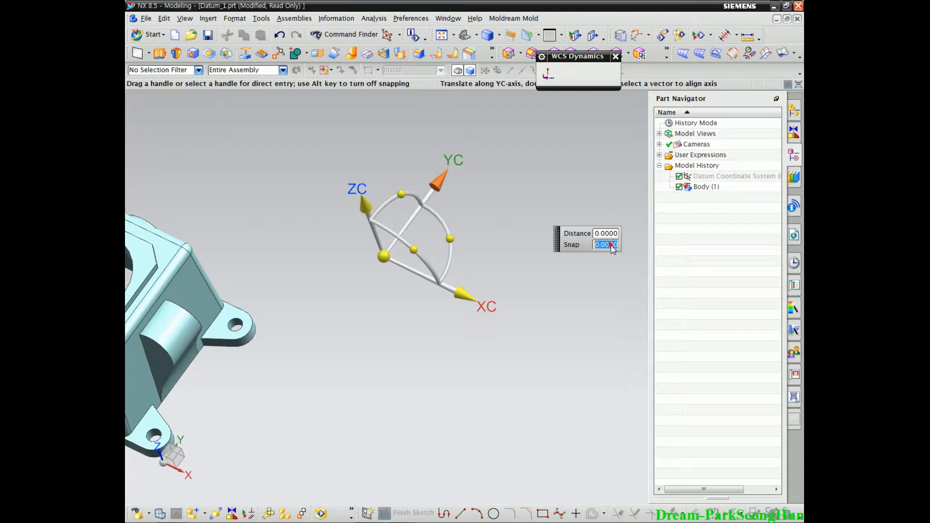
{"action": "left_click_drag", "start_coordinate": [441, 177], "coordinate": [370, 311]}
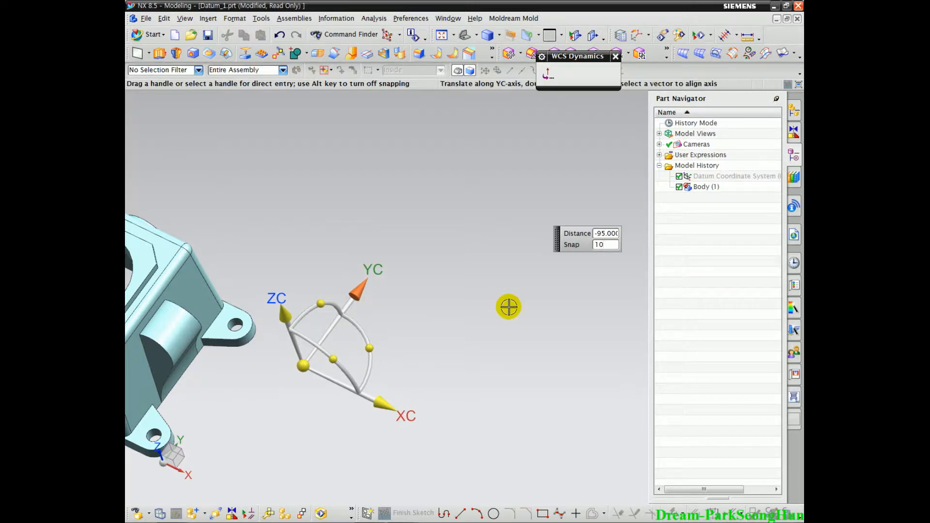
{"action": "left_click_drag", "start_coordinate": [361, 291], "coordinate": [437, 235]}
{"action": "middle_click_drag", "start_coordinate": [467, 266], "coordinate": [482, 251]}
Activate the ZC axis handle of the WCS
{"action": "left_click", "coordinate": [362, 213]}
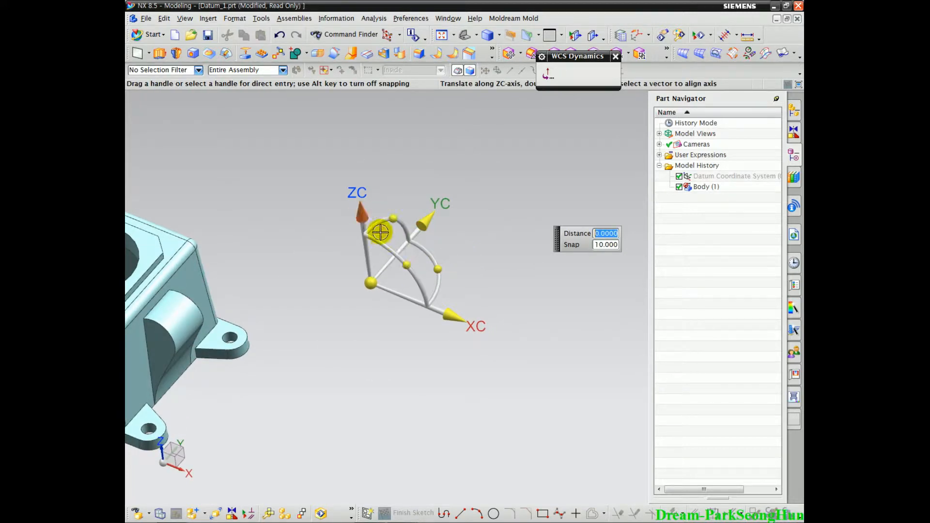
{"action": "mouse_move", "coordinate": [374, 209]}
{"action": "left_mouse_down"}
{"action": "mouse_move", "coordinate": [363, 125]}
{"action": "mouse_move", "coordinate": [365, 207]}
{"action": "left_mouse_up"}
{"action": "mouse_move", "coordinate": [506, 280]}
{"action": "middle_mouse_down"}
{"action": "mouse_move", "coordinate": [504, 293]}
{"action": "mouse_move", "coordinate": [502, 282]}
{"action": "middle_mouse_up"}
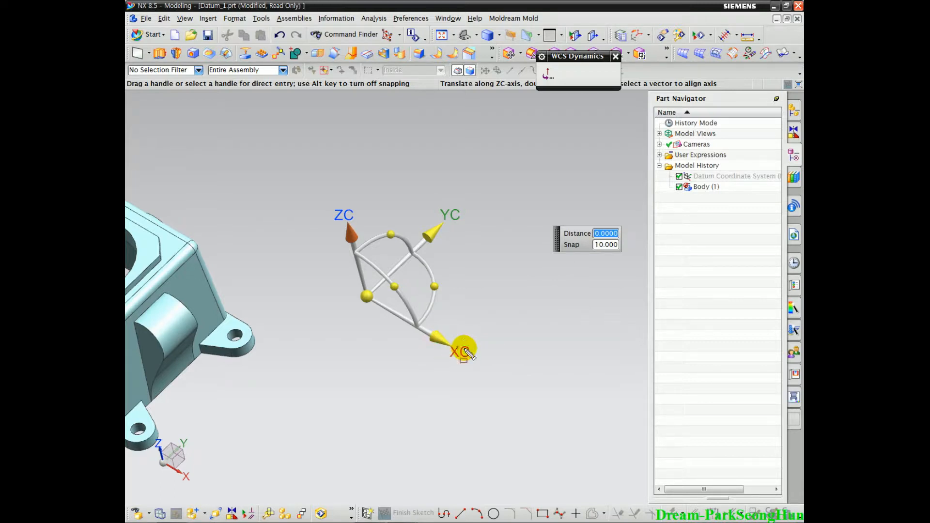
{"action": "left_click_drag", "start_coordinate": [429, 328], "coordinate": [453, 334]}
{"action": "left_click_drag", "start_coordinate": [361, 251], "coordinate": [334, 255]}
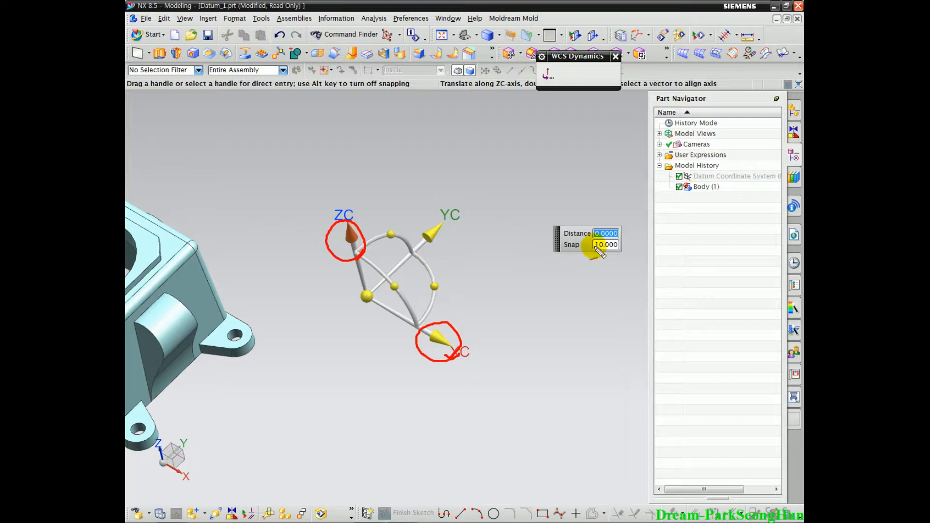
{"action": "mouse_move", "coordinate": [535, 90]}
{"action": "left_mouse_down"}
{"action": "mouse_move", "coordinate": [529, 48]}
{"action": "mouse_move", "coordinate": [622, 46]}
{"action": "mouse_move", "coordinate": [625, 87]}
{"action": "mouse_move", "coordinate": [536, 91]}
{"action": "left_mouse_up"}
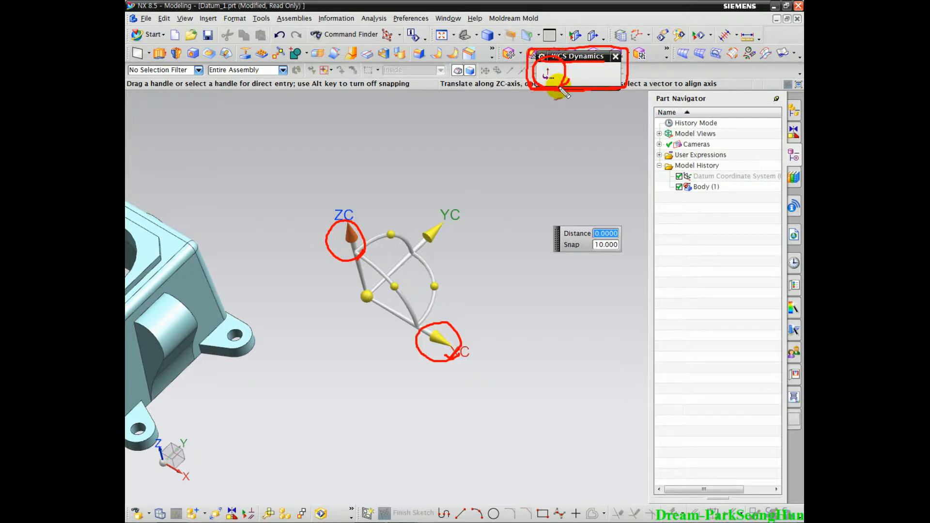
{"action": "key", "text": "Escape"}
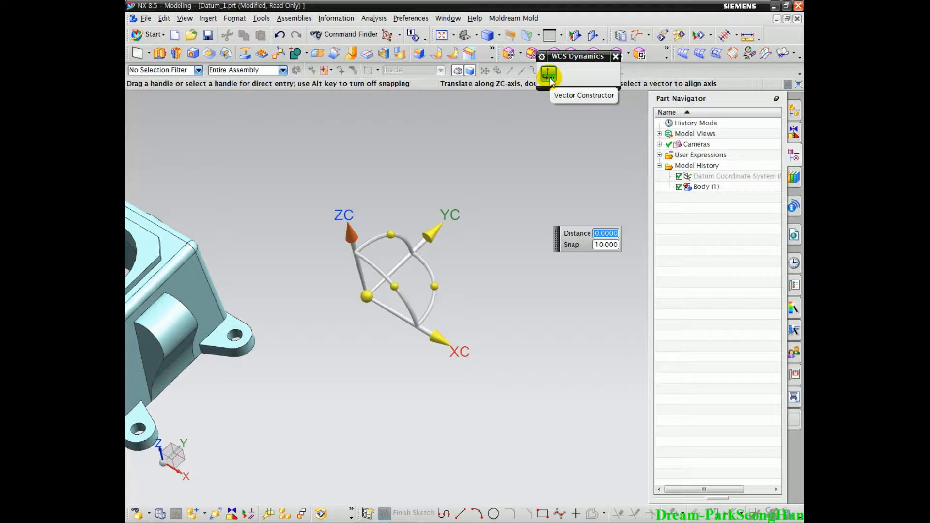
{"action": "left_click_drag", "start_coordinate": [537, 78], "coordinate": [563, 87]}
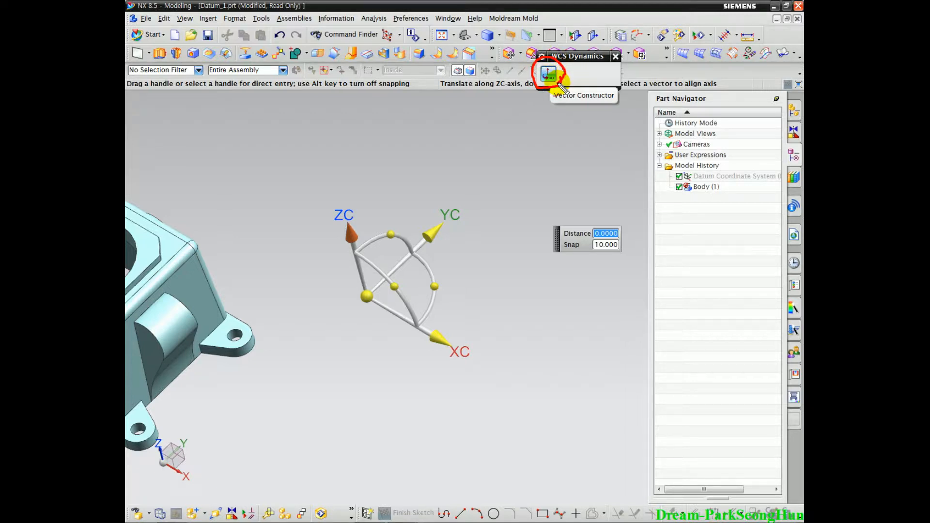
{"action": "mouse_move", "coordinate": [334, 254]}
{"action": "left_mouse_down"}
{"action": "mouse_move", "coordinate": [363, 213]}
{"action": "mouse_move", "coordinate": [351, 253]}
{"action": "left_mouse_up"}
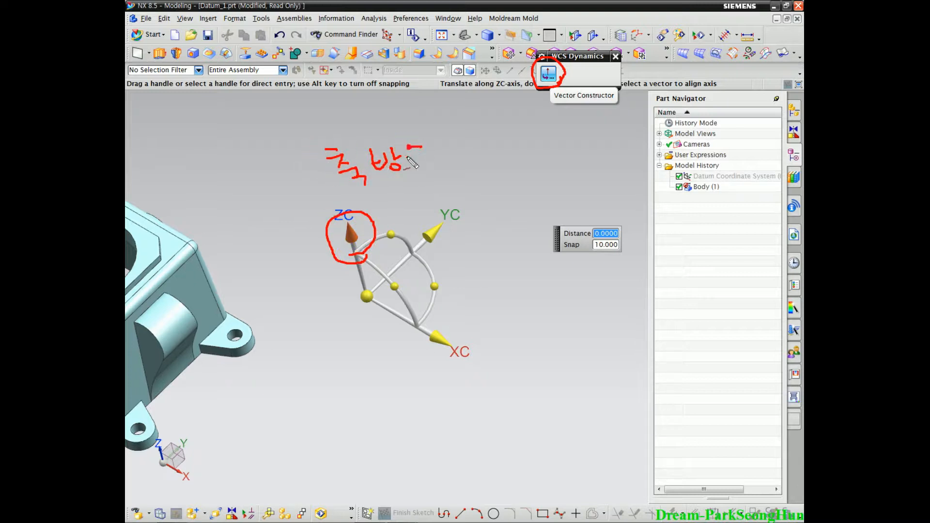
{"action": "left_click_drag", "start_coordinate": [470, 159], "coordinate": [475, 153]}
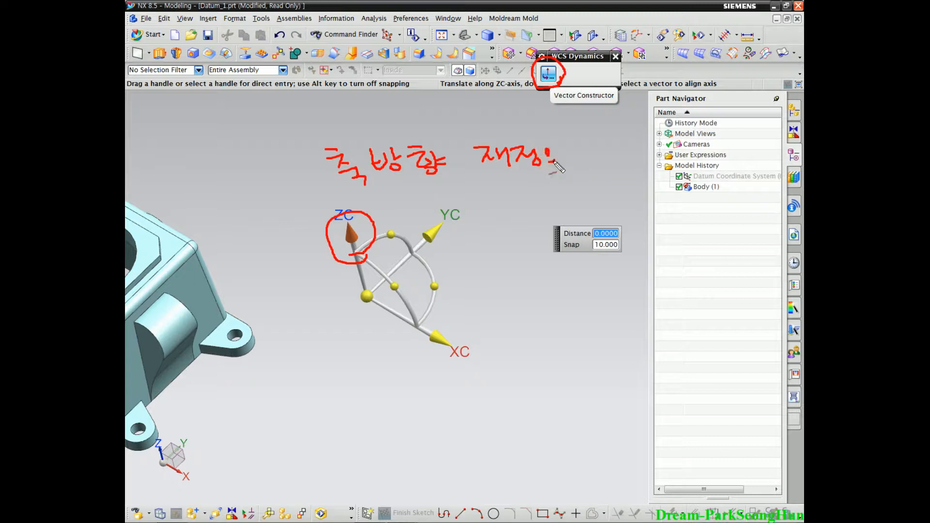
{"action": "middle_click_drag", "start_coordinate": [396, 303], "coordinate": [404, 226], "text": "shift"}
{"action": "left_click_drag", "start_coordinate": [482, 284], "coordinate": [483, 286]}
{"action": "mouse_move", "coordinate": [441, 245]}
{"action": "left_mouse_down"}
{"action": "mouse_move", "coordinate": [477, 285]}
{"action": "mouse_move", "coordinate": [415, 263]}
{"action": "mouse_move", "coordinate": [477, 266]}
{"action": "left_mouse_up"}
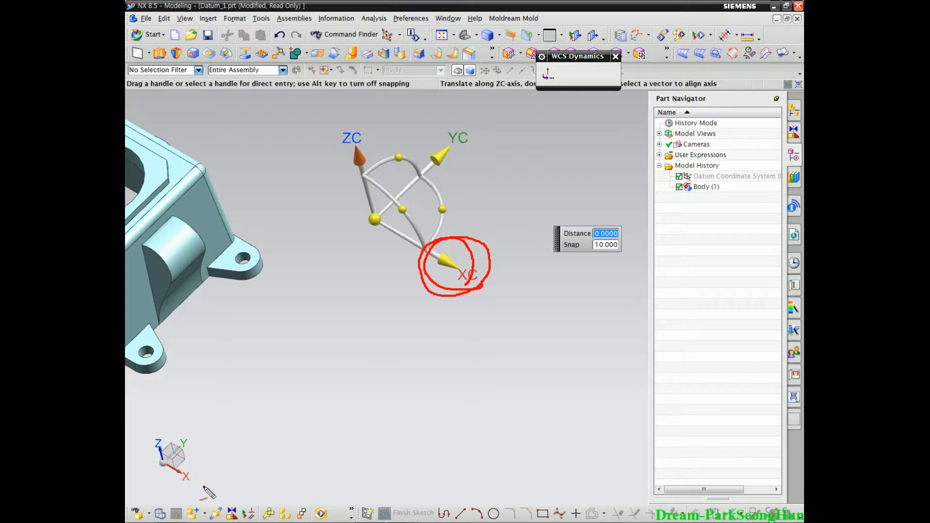
{"action": "mouse_move", "coordinate": [183, 460]}
{"action": "left_mouse_down"}
{"action": "mouse_move", "coordinate": [207, 489]}
{"action": "mouse_move", "coordinate": [176, 461]}
{"action": "left_mouse_up"}
{"action": "middle_click_drag", "start_coordinate": [339, 416], "coordinate": [392, 342], "text": "shift"}
{"action": "mouse_move", "coordinate": [158, 477]}
{"action": "left_mouse_down"}
{"action": "mouse_move", "coordinate": [197, 460]}
{"action": "mouse_move", "coordinate": [195, 480]}
{"action": "left_mouse_up"}
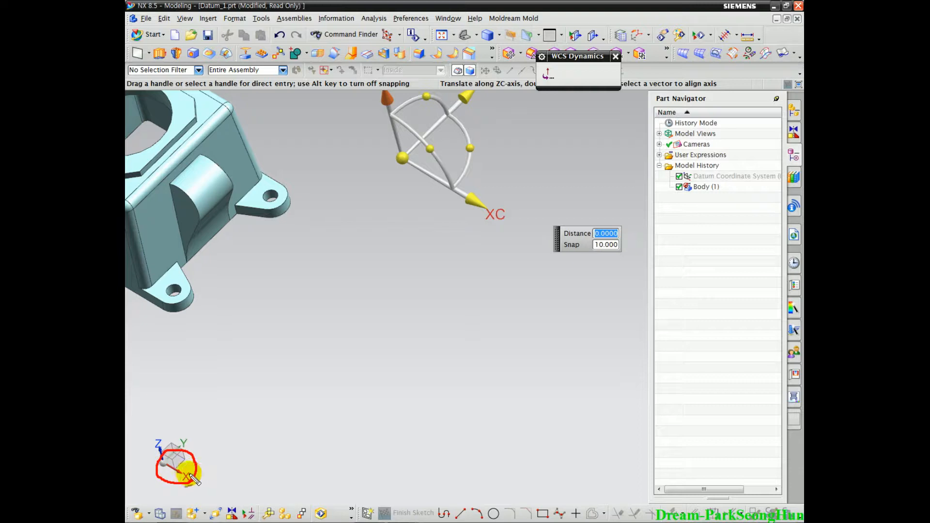
{"action": "mouse_move", "coordinate": [155, 464]}
{"action": "left_mouse_down"}
{"action": "mouse_move", "coordinate": [184, 460]}
{"action": "mouse_move", "coordinate": [192, 479]}
{"action": "left_mouse_up"}
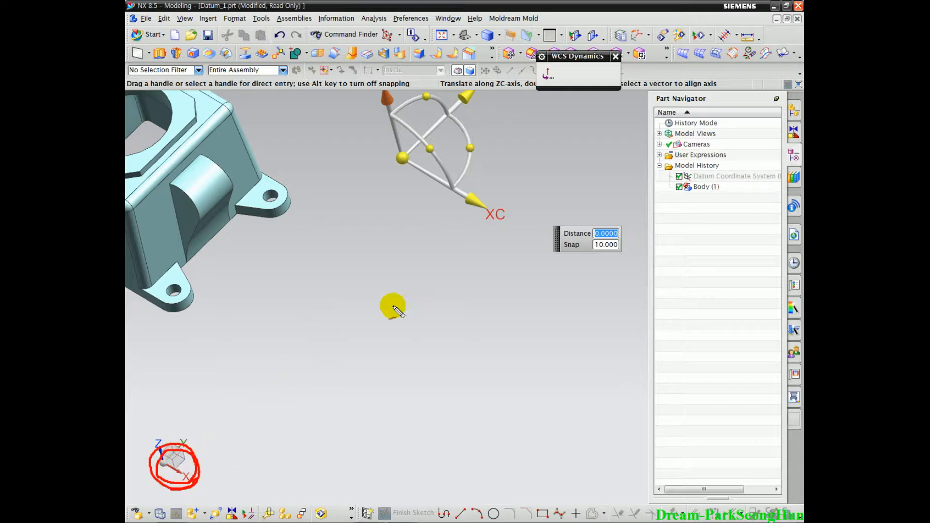
{"action": "mouse_move", "coordinate": [471, 194]}
{"action": "left_mouse_down"}
{"action": "mouse_move", "coordinate": [496, 220]}
{"action": "mouse_move", "coordinate": [499, 194]}
{"action": "left_mouse_up"}
{"action": "key", "text": "Escape"}
{"action": "middle_click_drag", "start_coordinate": [341, 281], "coordinate": [424, 328], "text": "shift"}
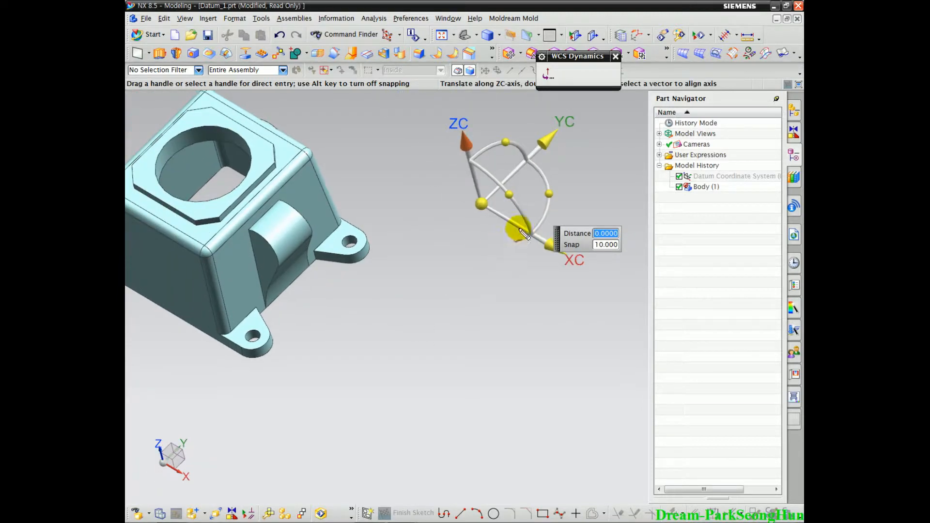
{"action": "mouse_move", "coordinate": [487, 169]}
{"action": "left_mouse_down"}
{"action": "mouse_move", "coordinate": [357, 125]}
{"action": "mouse_move", "coordinate": [240, 147]}
{"action": "left_mouse_up"}
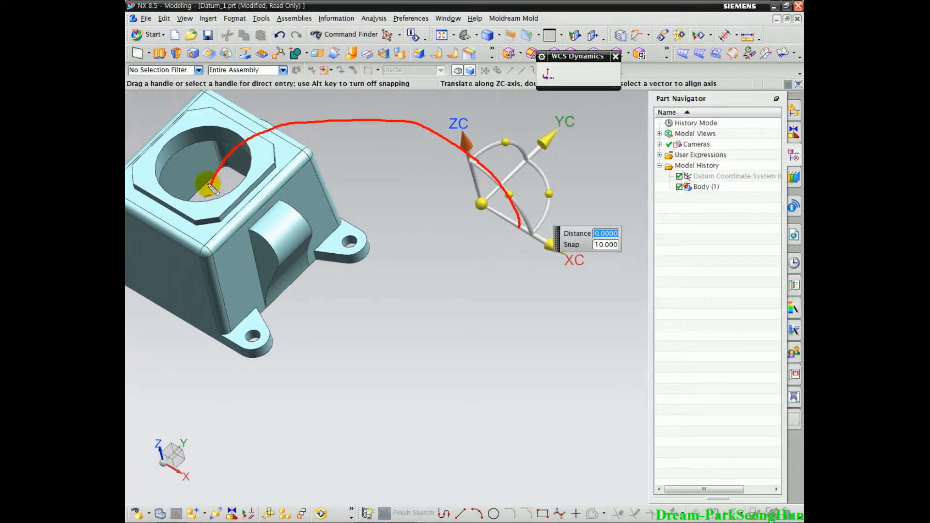
{"action": "left_click_drag", "start_coordinate": [502, 208], "coordinate": [504, 223]}
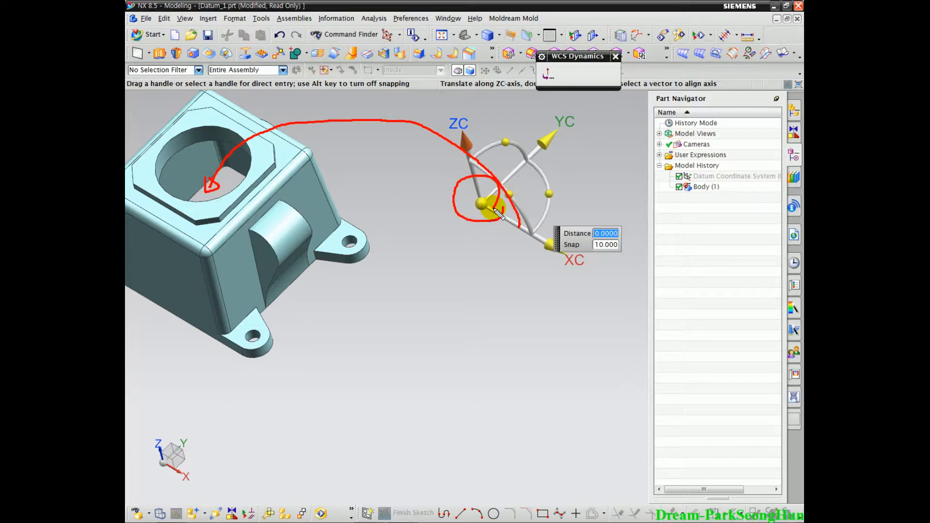
{"action": "middle_click_drag", "start_coordinate": [494, 348], "coordinate": [463, 272]}
{"action": "mouse_move", "coordinate": [196, 482]}
{"action": "left_mouse_down"}
{"action": "mouse_move", "coordinate": [191, 489]}
{"action": "mouse_move", "coordinate": [197, 473]}
{"action": "mouse_move", "coordinate": [188, 459]}
{"action": "left_mouse_up"}
{"action": "mouse_move", "coordinate": [482, 234]}
{"action": "left_mouse_down"}
{"action": "mouse_move", "coordinate": [528, 194]}
{"action": "mouse_move", "coordinate": [523, 237]}
{"action": "mouse_move", "coordinate": [506, 239]}
{"action": "left_mouse_up"}
{"action": "key", "text": "Escape"}
{"action": "mouse_move", "coordinate": [470, 306]}
{"action": "middle_mouse_down"}
{"action": "mouse_move", "coordinate": [479, 315]}
{"action": "mouse_move", "coordinate": [426, 359]}
{"action": "mouse_move", "coordinate": [423, 373]}
{"action": "middle_mouse_up"}
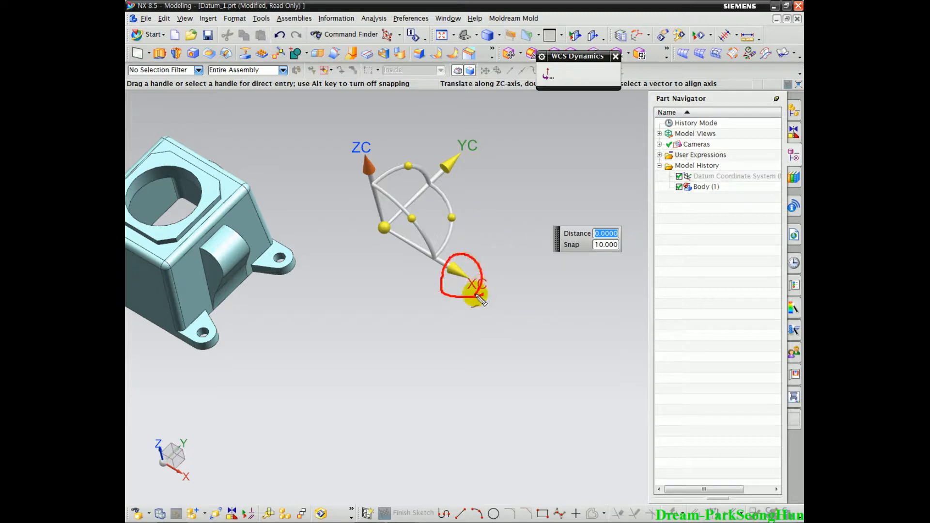
{"action": "left_click", "coordinate": [548, 74]}
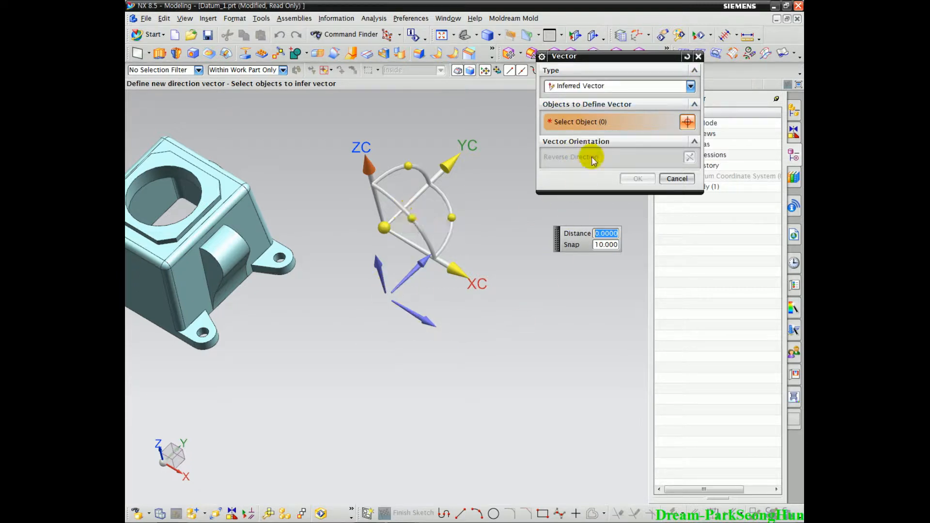
{"action": "left_click_drag", "start_coordinate": [575, 59], "coordinate": [595, 98]}
{"action": "left_click", "coordinate": [696, 218]}
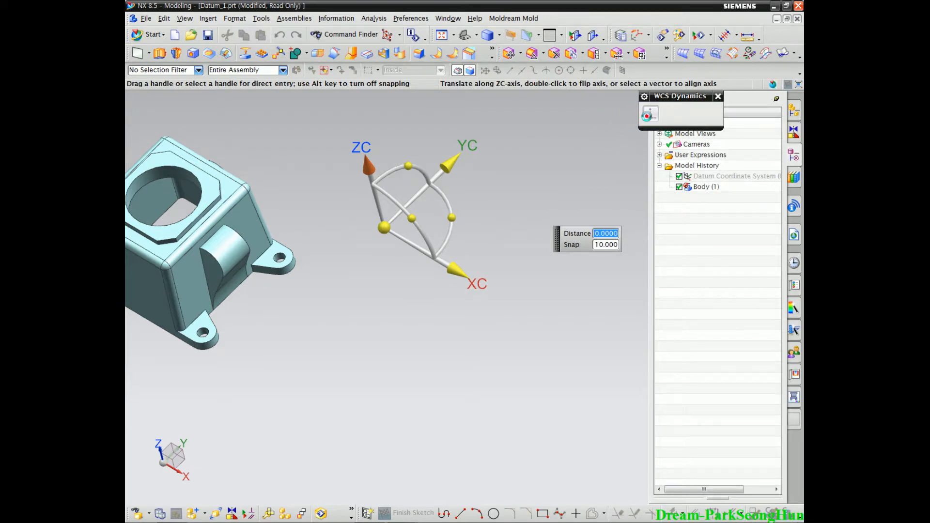
{"action": "left_click", "coordinate": [651, 117]}
{"action": "left_click_drag", "start_coordinate": [610, 99], "coordinate": [551, 52]}
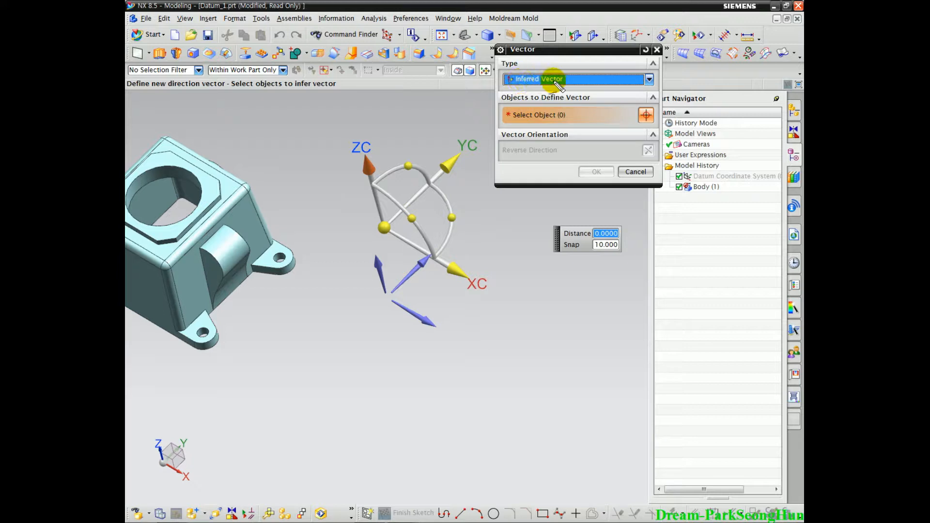
{"action": "mouse_move", "coordinate": [543, 93]}
{"action": "left_mouse_down"}
{"action": "mouse_move", "coordinate": [492, 72]}
{"action": "mouse_move", "coordinate": [565, 63]}
{"action": "mouse_move", "coordinate": [519, 91]}
{"action": "mouse_move", "coordinate": [495, 67]}
{"action": "left_mouse_up"}
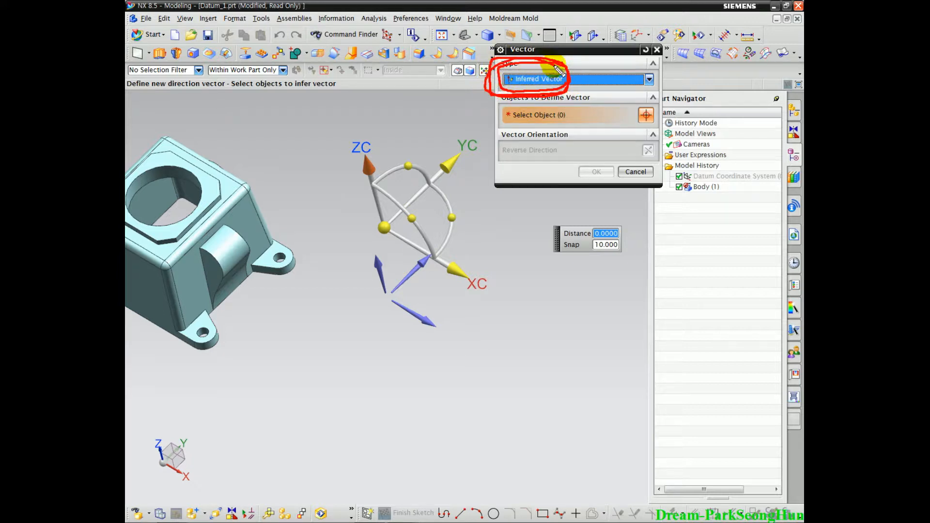
{"action": "key", "text": "Escape"}
{"action": "left_click", "coordinate": [635, 172]}
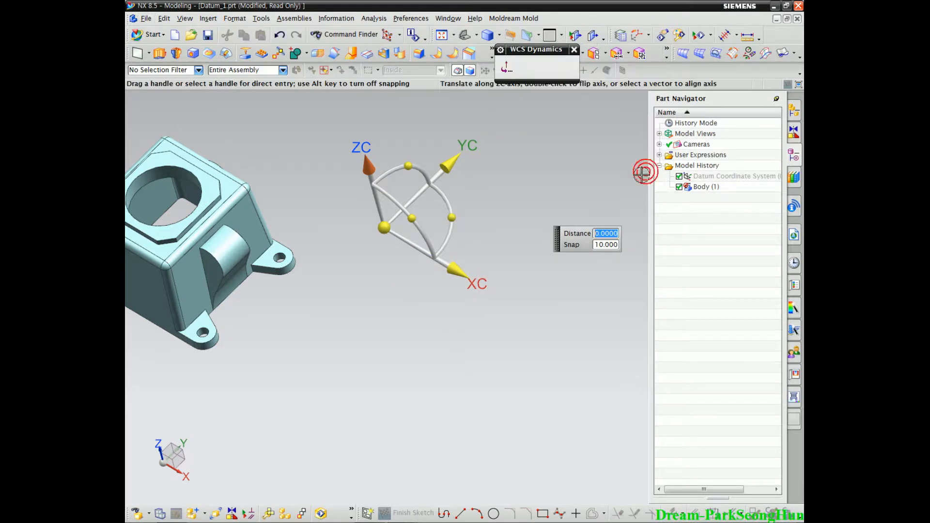
Align the ZC axis of the WCS with the slanted upright edge at the housing's corner beside the rounded boss
{"action": "middle_click_drag", "start_coordinate": [469, 266], "coordinate": [518, 283]}
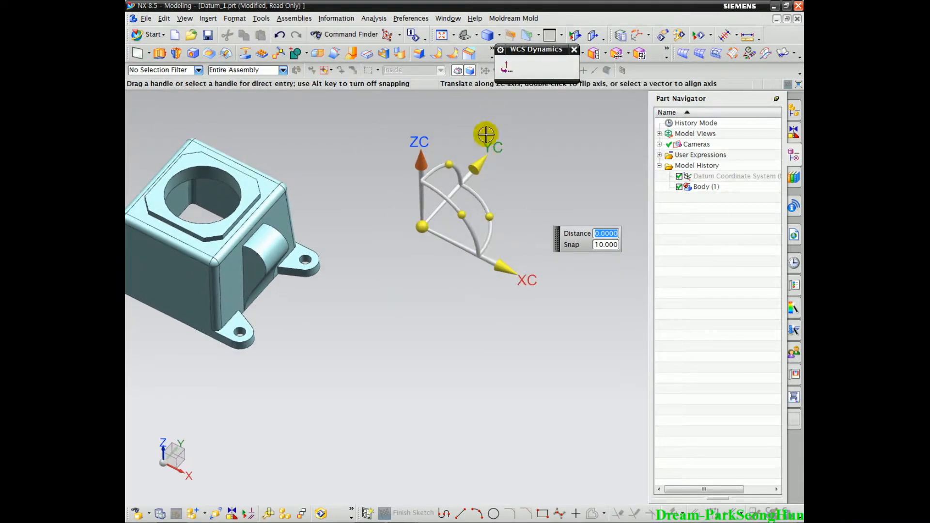
{"action": "middle_click_drag", "start_coordinate": [504, 178], "coordinate": [507, 91]}
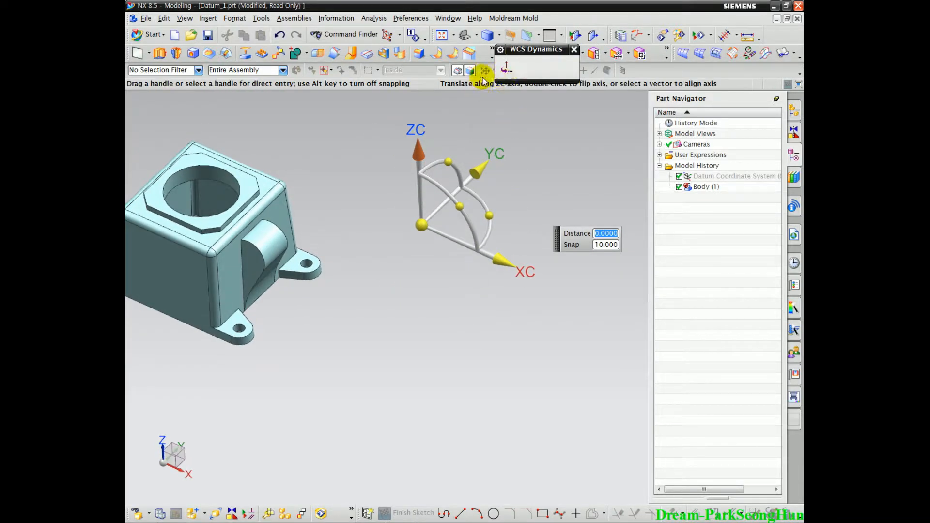
{"action": "middle_click_drag", "start_coordinate": [414, 296], "coordinate": [450, 283]}
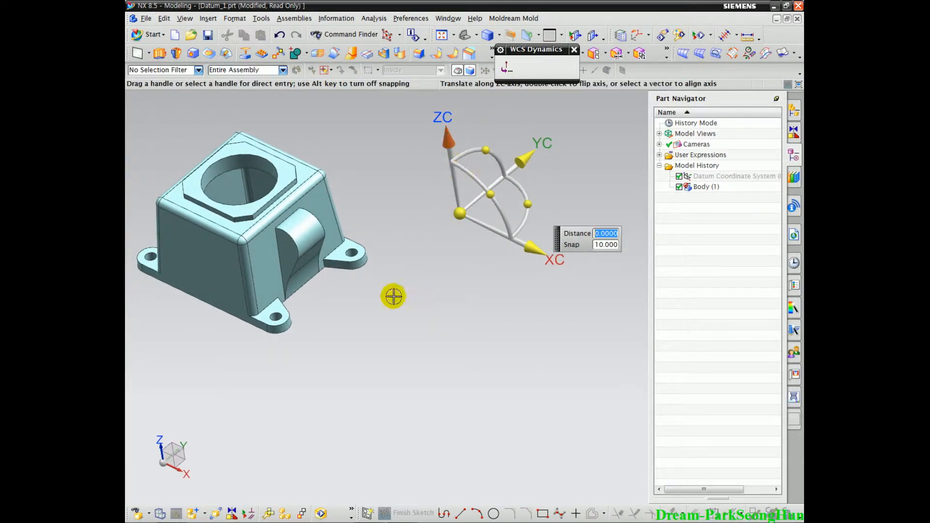
{"action": "scroll", "coordinate": [327, 247], "scroll_direction": "up", "scroll_amount": 4}
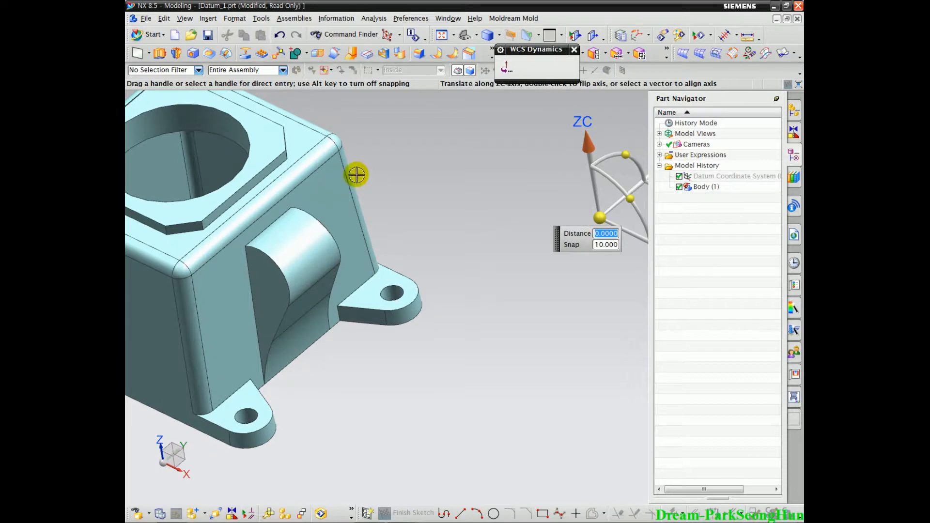
{"action": "left_click", "coordinate": [342, 165]}
{"action": "middle_click_drag", "start_coordinate": [431, 284], "coordinate": [441, 246]}
{"action": "left_click", "coordinate": [517, 158]}
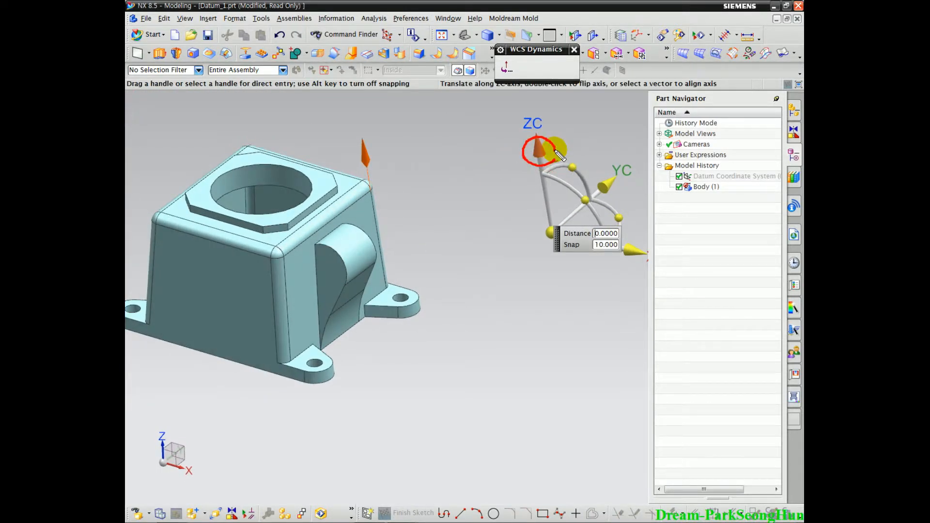
{"action": "mouse_move", "coordinate": [385, 255]}
{"action": "left_mouse_down"}
{"action": "mouse_move", "coordinate": [354, 117]}
{"action": "mouse_move", "coordinate": [349, 141]}
{"action": "left_mouse_up"}
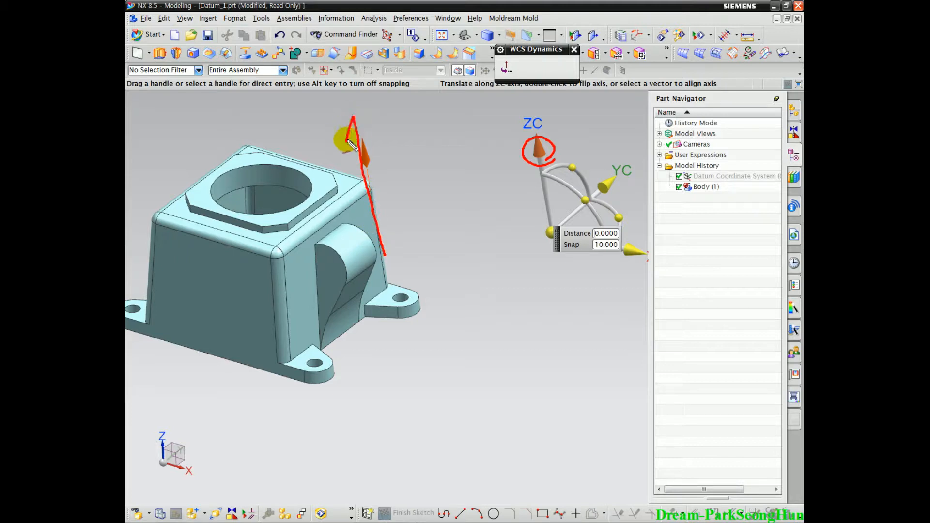
{"action": "left_click", "coordinate": [464, 359]}
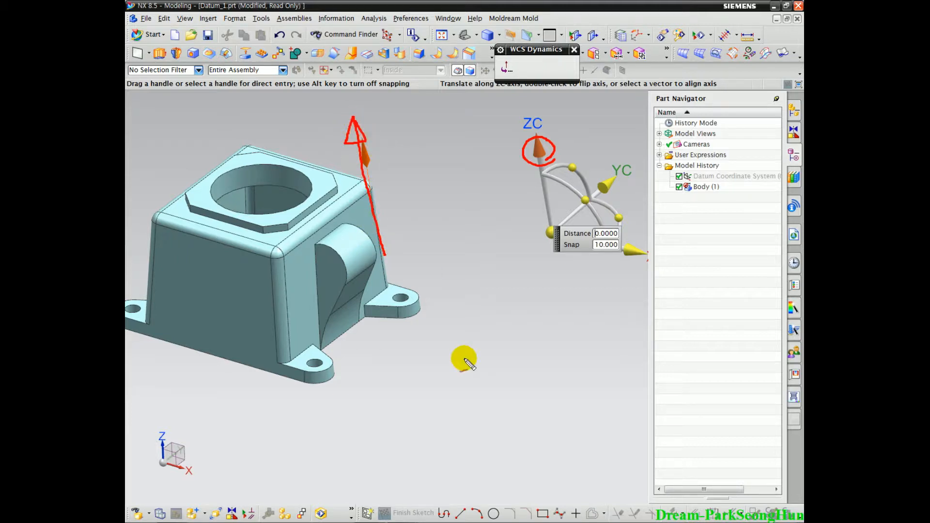
Realign the ZC axis of the WCS with the normal of the raised octagonal face on top of the housing
{"action": "left_click", "coordinate": [534, 162]}
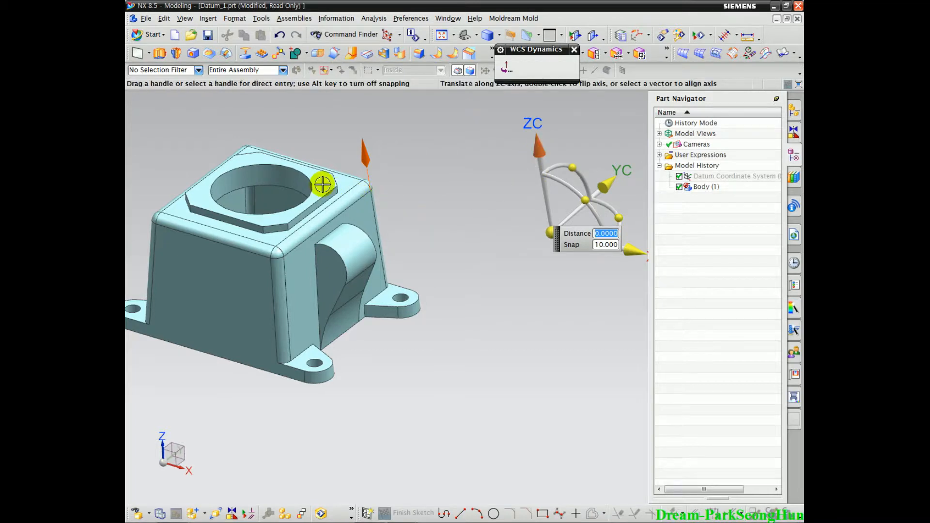
{"action": "left_click", "coordinate": [322, 180]}
{"action": "left_click", "coordinate": [251, 195]}
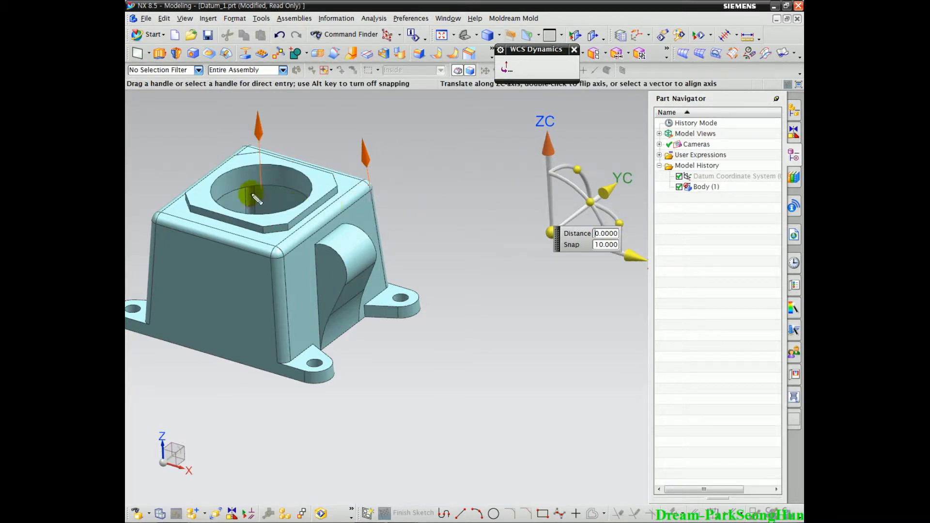
Open the vector constructor for the WCS's ZC axis, check its vector types, and reposition the dialog clear of the WCS handles
{"action": "left_click", "coordinate": [260, 76]}
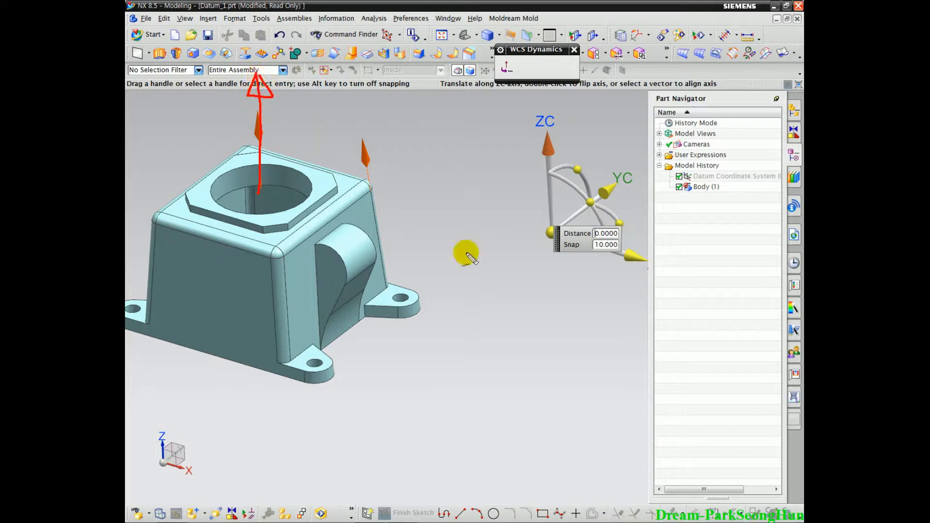
{"action": "left_click", "coordinate": [507, 68]}
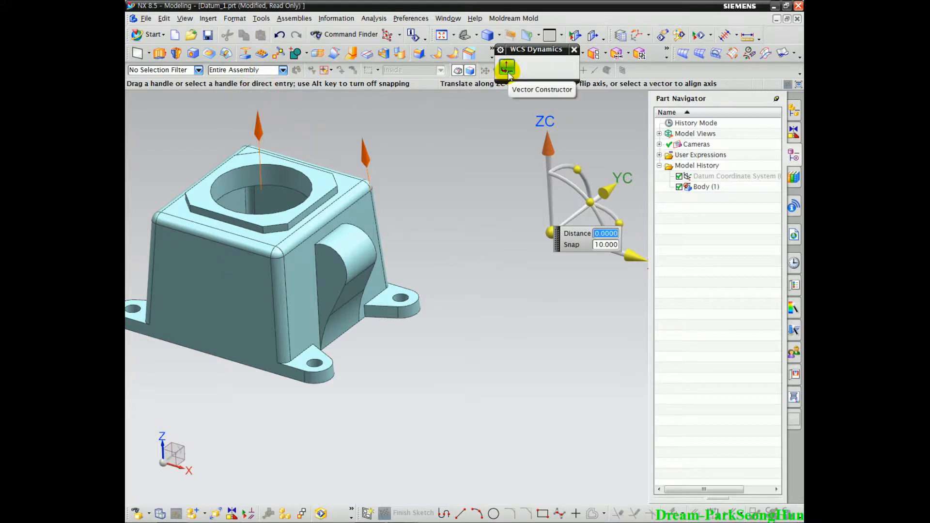
{"action": "left_click", "coordinate": [507, 70]}
{"action": "left_click", "coordinate": [524, 80]}
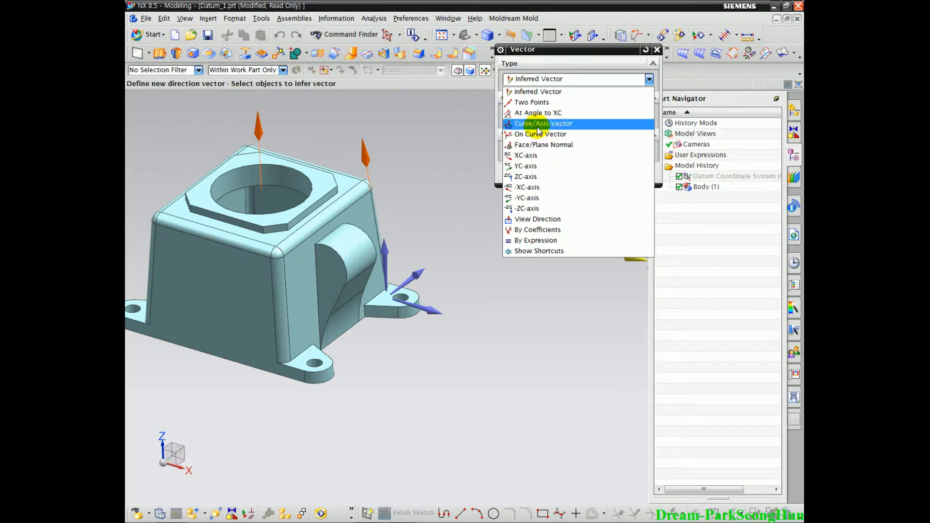
{"action": "left_click", "coordinate": [580, 60]}
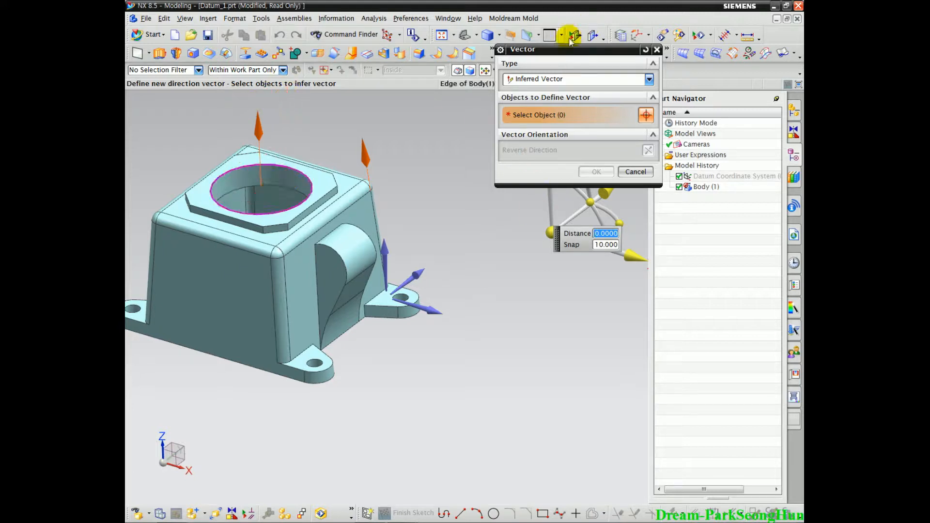
{"action": "left_click_drag", "start_coordinate": [562, 49], "coordinate": [655, 50]}
{"action": "middle_click_drag", "start_coordinate": [478, 209], "coordinate": [503, 183], "text": "shift"}
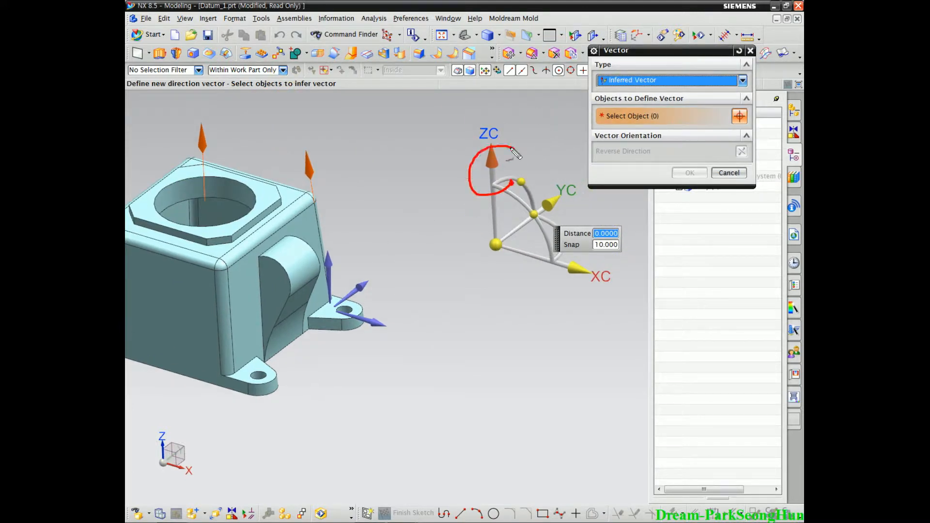
{"action": "left_click_drag", "start_coordinate": [321, 238], "coordinate": [316, 203]}
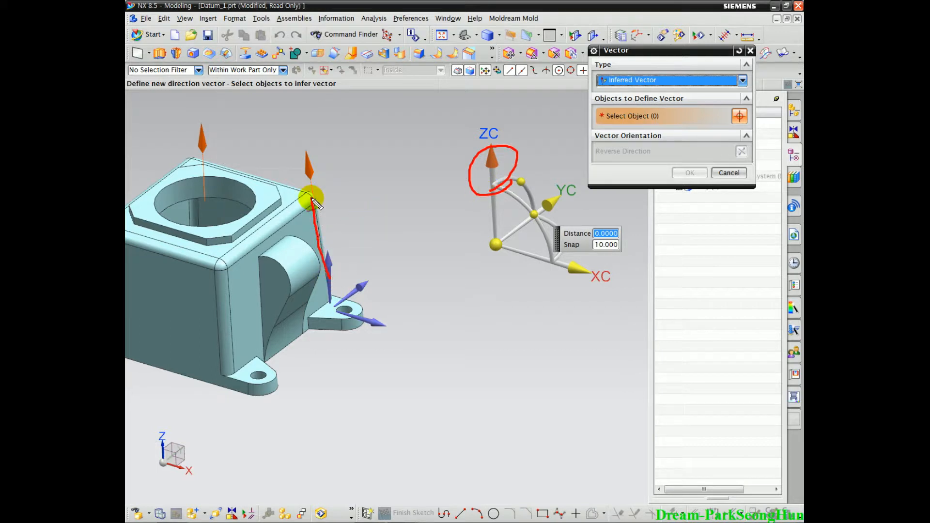
{"action": "mouse_move", "coordinate": [274, 80]}
{"action": "left_mouse_down"}
{"action": "mouse_move", "coordinate": [291, 78]}
{"action": "mouse_move", "coordinate": [293, 90]}
{"action": "left_mouse_up"}
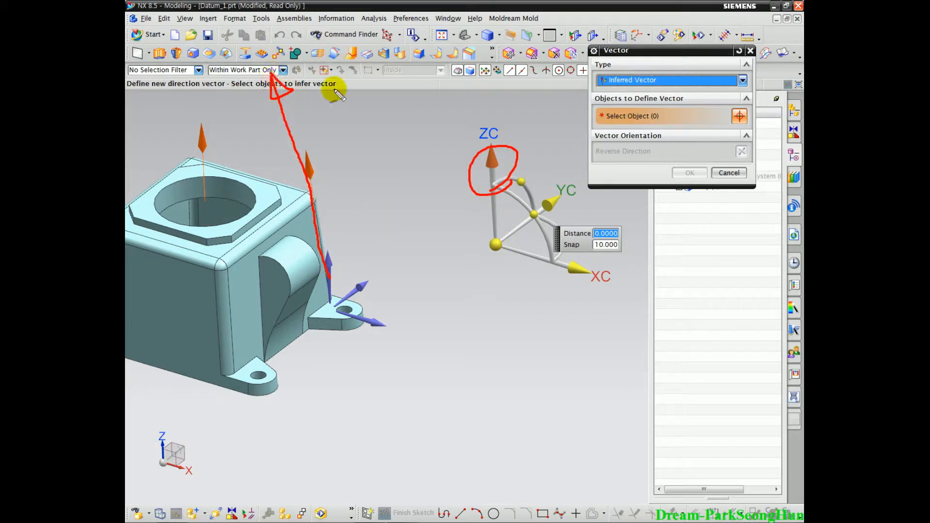
{"action": "left_click_drag", "start_coordinate": [467, 181], "coordinate": [411, 64]}
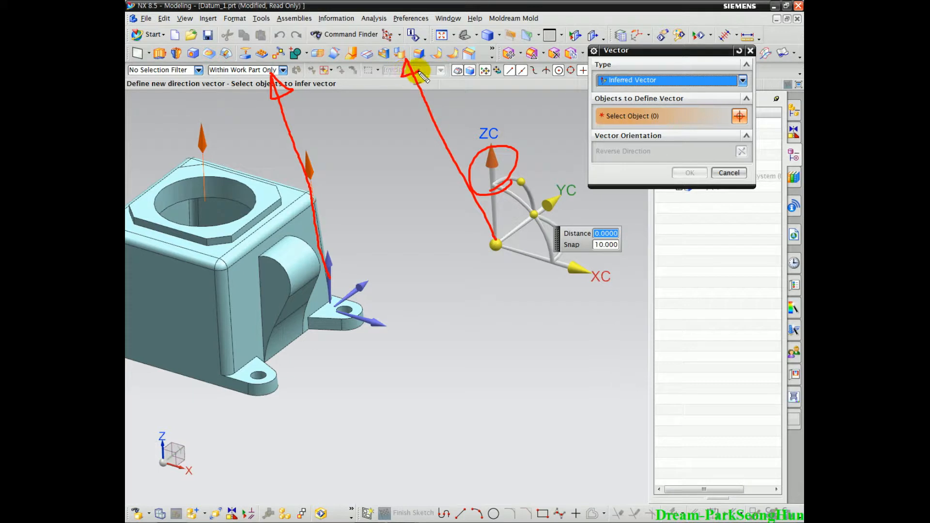
{"action": "key", "text": "Escape"}
{"action": "middle_click_drag", "start_coordinate": [432, 294], "coordinate": [436, 329]}
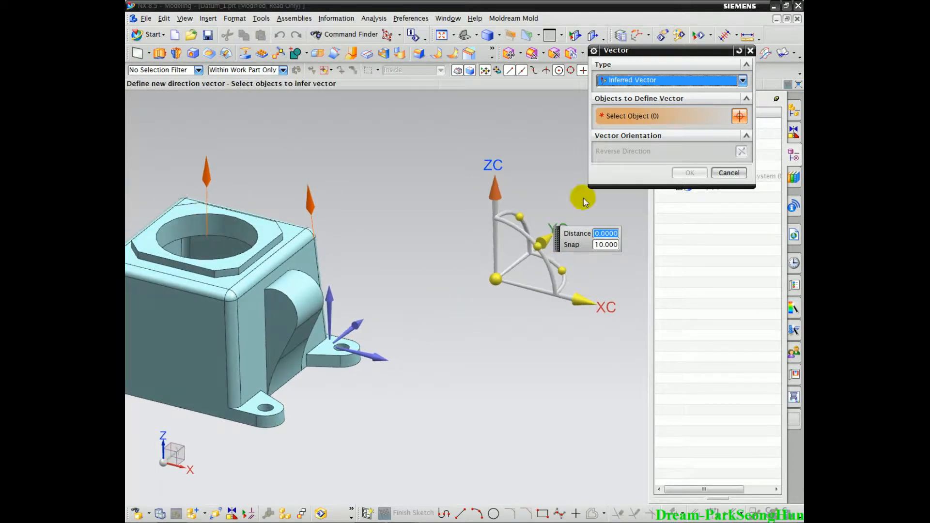
Change the vector type to Two Points
{"action": "left_click", "coordinate": [624, 81]}
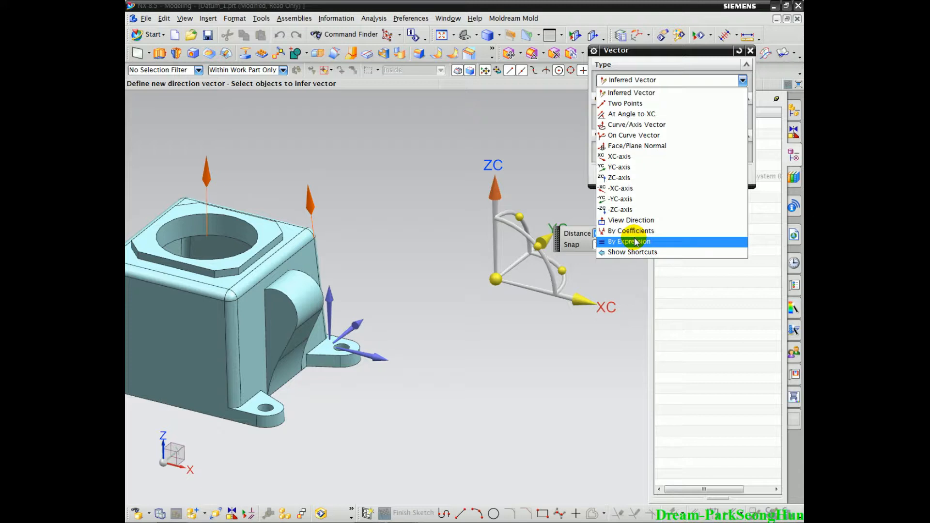
{"action": "left_click", "coordinate": [626, 106]}
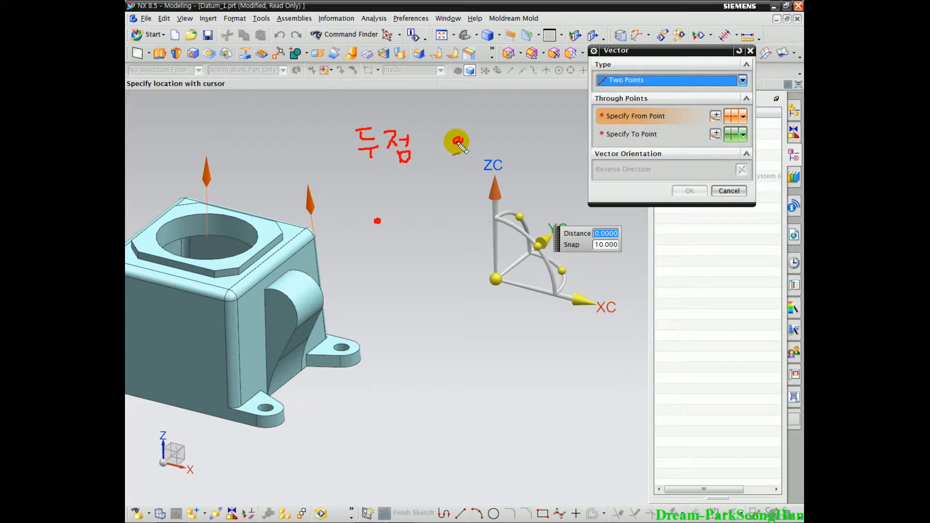
{"action": "mouse_move", "coordinate": [401, 207]}
{"action": "left_mouse_down"}
{"action": "mouse_move", "coordinate": [462, 130]}
{"action": "mouse_move", "coordinate": [498, 102]}
{"action": "left_mouse_up"}
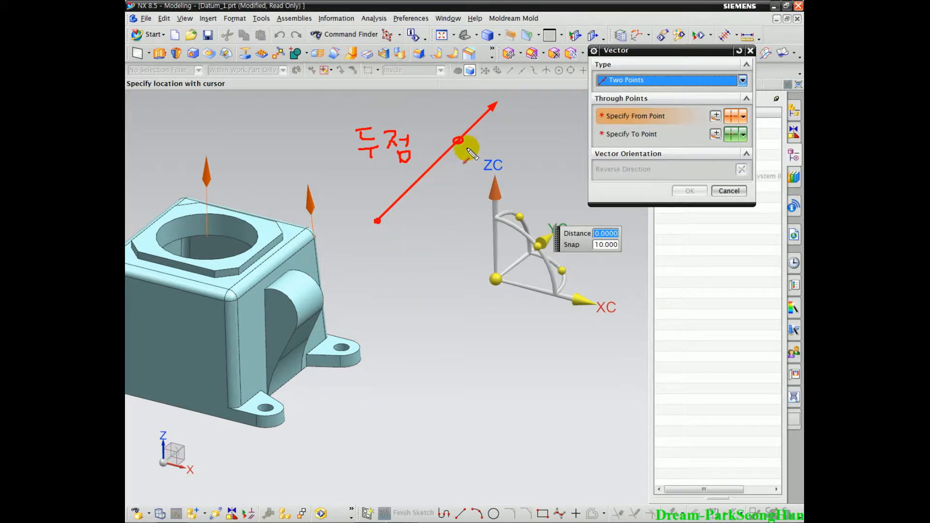
{"action": "mouse_move", "coordinate": [499, 127]}
{"action": "left_mouse_down"}
{"action": "mouse_move", "coordinate": [455, 183]}
{"action": "mouse_move", "coordinate": [498, 100]}
{"action": "mouse_move", "coordinate": [469, 177]}
{"action": "left_mouse_up"}
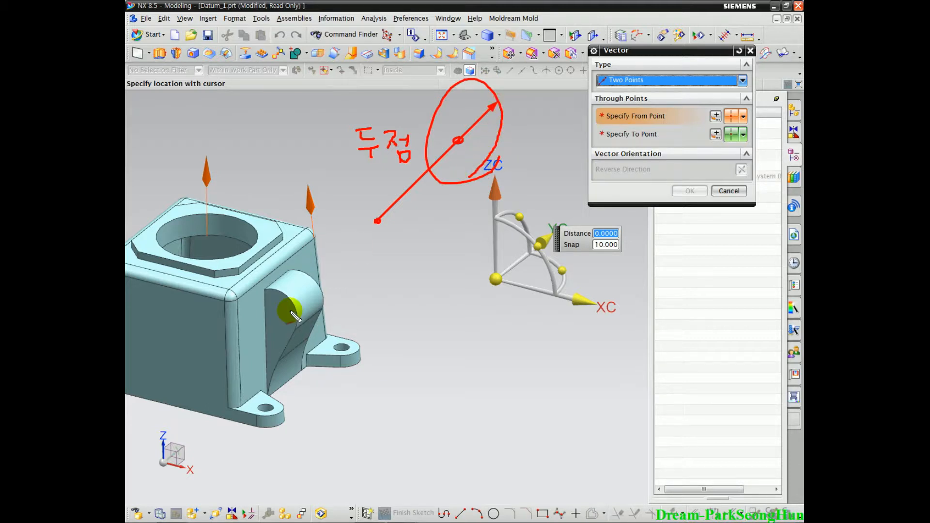
{"action": "key", "text": "Escape"}
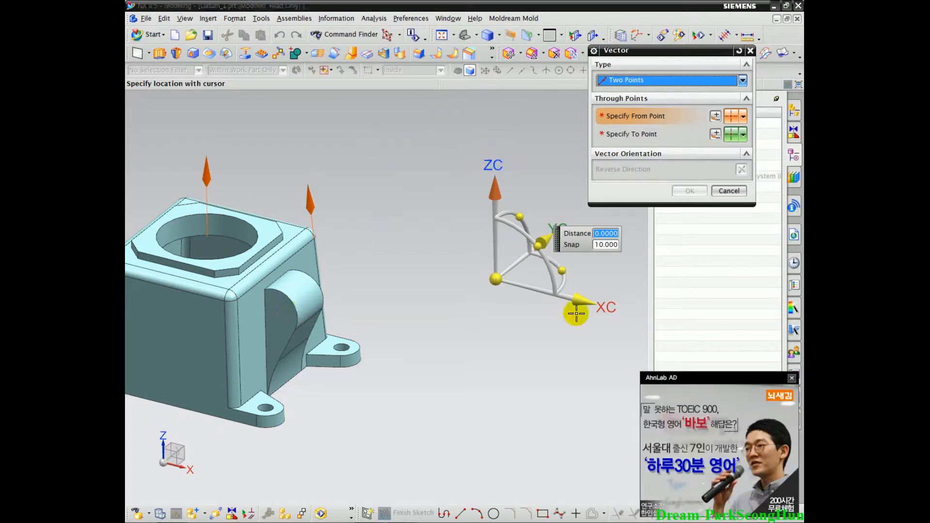
{"action": "left_click", "coordinate": [793, 378]}
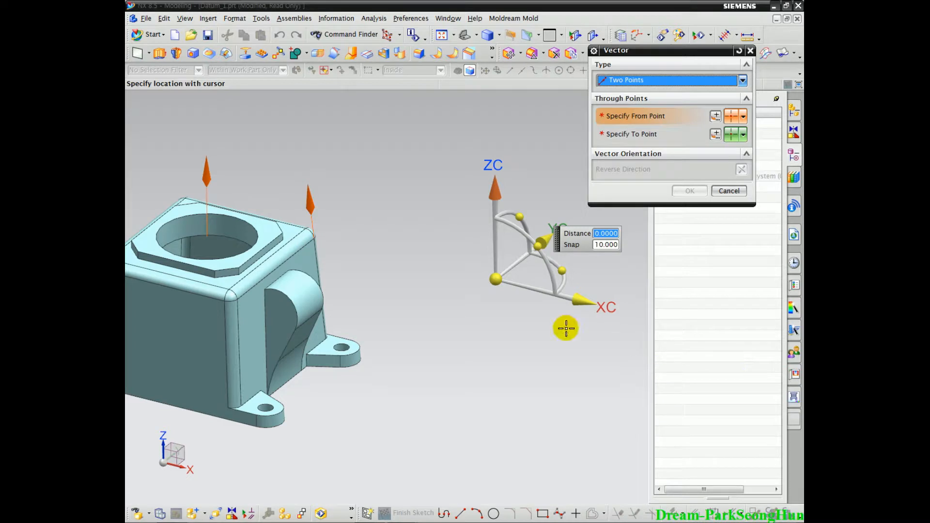
Set the from point to Inferred Point and pick the upper vertex at one end of the raised octagonal face's nearest short edge
{"action": "mouse_move", "coordinate": [333, 288]}
{"action": "middle_mouse_down"}
{"action": "mouse_move", "coordinate": [437, 278]}
{"action": "mouse_move", "coordinate": [448, 233]}
{"action": "middle_mouse_up"}
{"action": "left_click", "coordinate": [658, 117]}
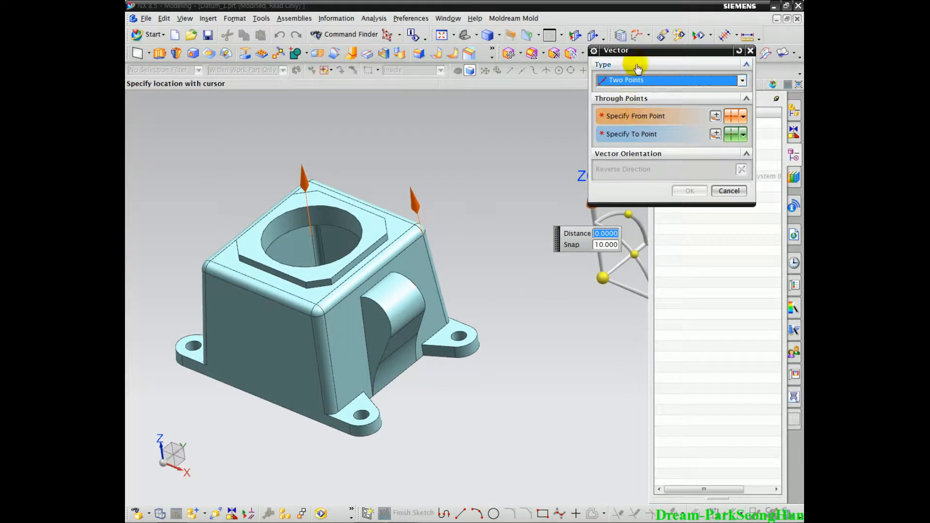
{"action": "left_click_drag", "start_coordinate": [641, 50], "coordinate": [610, 95]}
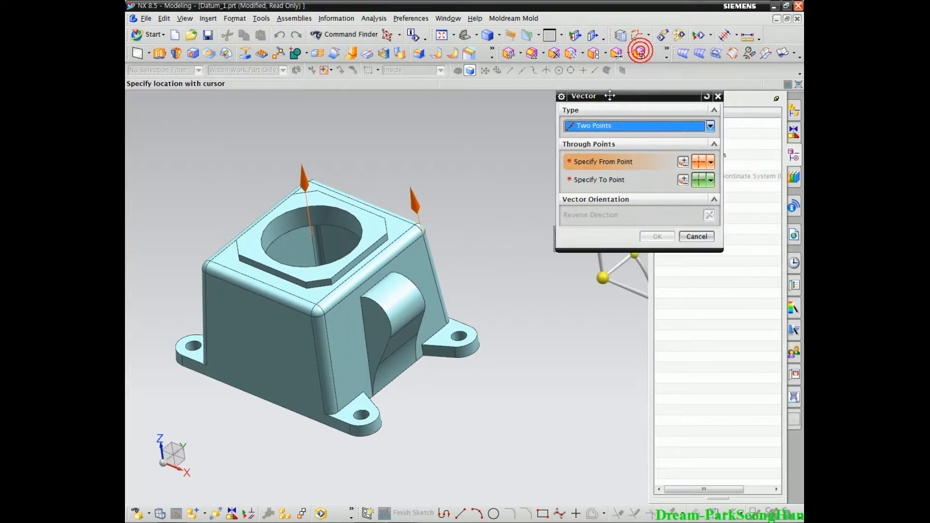
{"action": "left_click", "coordinate": [710, 163]}
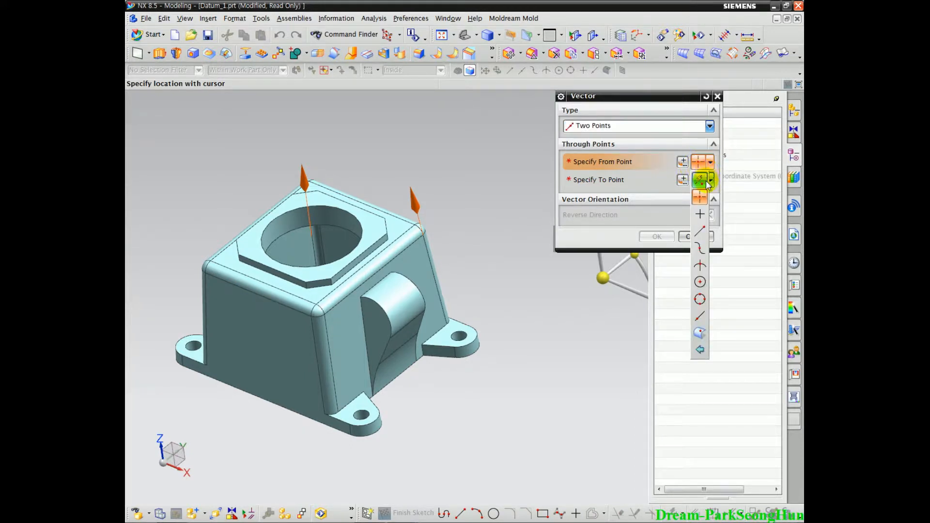
{"action": "left_click", "coordinate": [707, 182]}
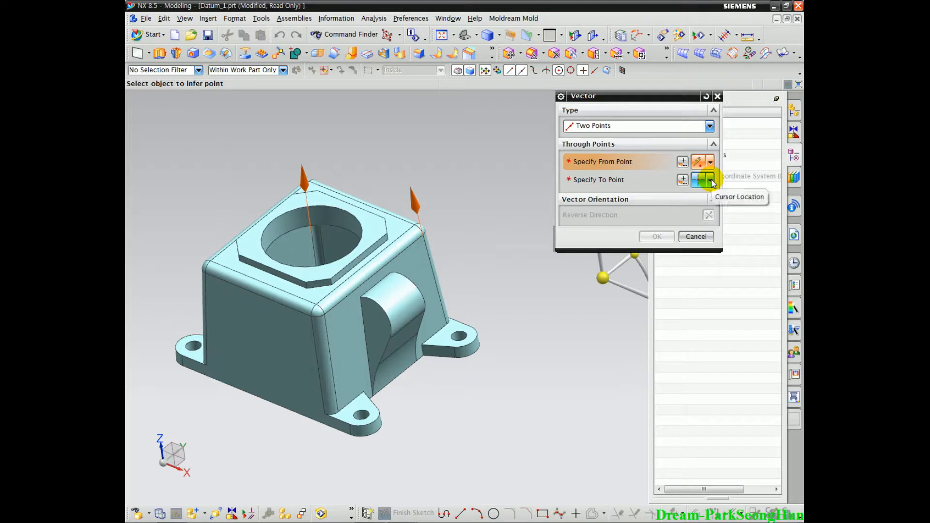
{"action": "middle_click_drag", "start_coordinate": [392, 286], "coordinate": [407, 250]}
{"action": "scroll", "coordinate": [407, 249], "scroll_direction": "up", "scroll_amount": 2}
{"action": "scroll", "coordinate": [355, 250], "scroll_direction": "up", "scroll_amount": 2}
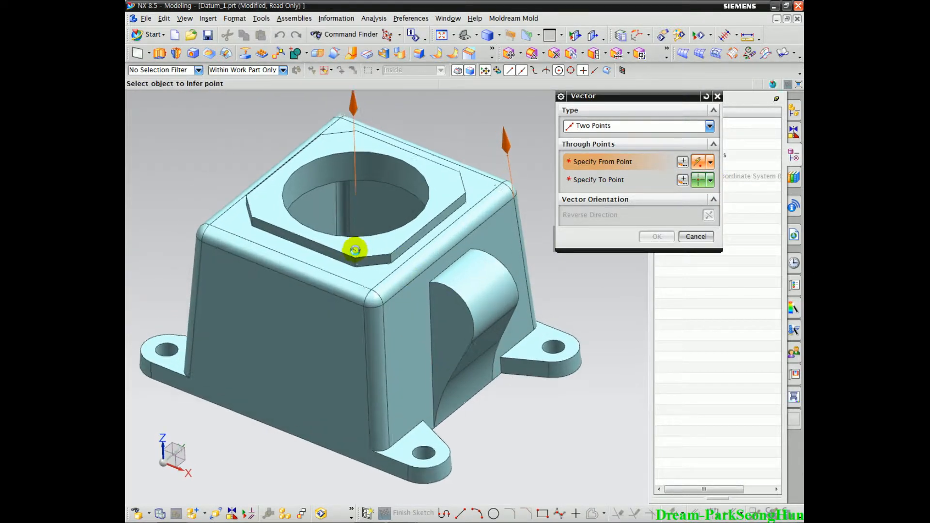
{"action": "scroll", "coordinate": [355, 250], "scroll_direction": "up", "scroll_amount": 2}
{"action": "scroll", "coordinate": [390, 299], "scroll_direction": "up", "scroll_amount": 3}
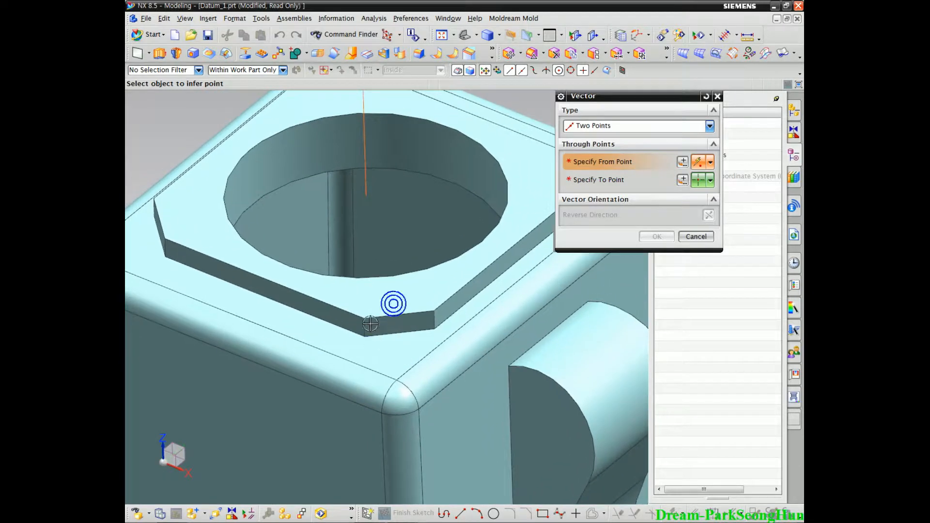
{"action": "mouse_move", "coordinate": [365, 317]}
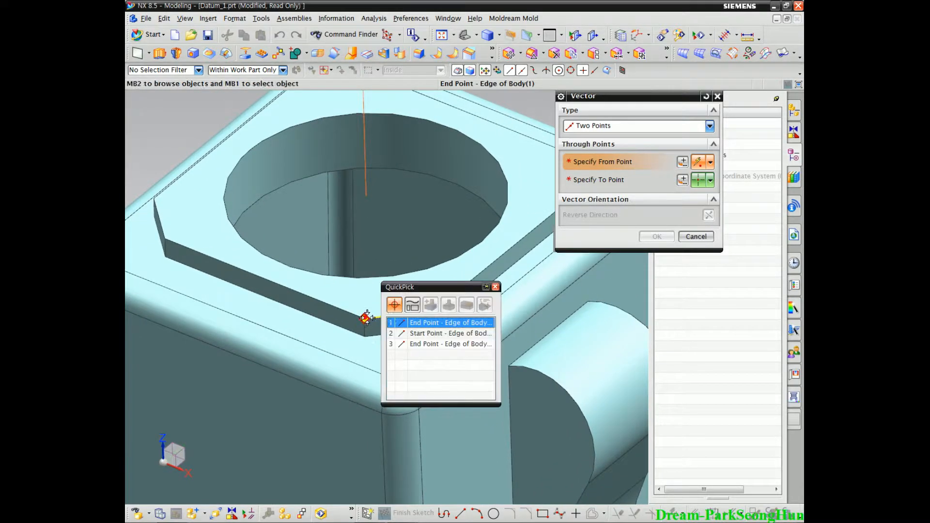
{"action": "left_click", "coordinate": [399, 318]}
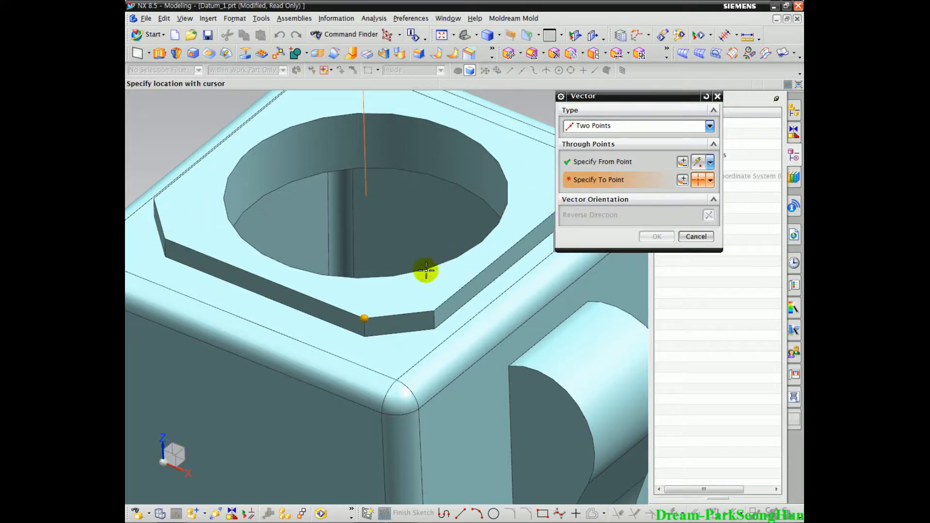
Set the to point to Inferred Point and pick the diagonally opposite vertex on the octagonal face's far short edge
{"action": "middle_click_drag", "start_coordinate": [497, 260], "coordinate": [475, 240]}
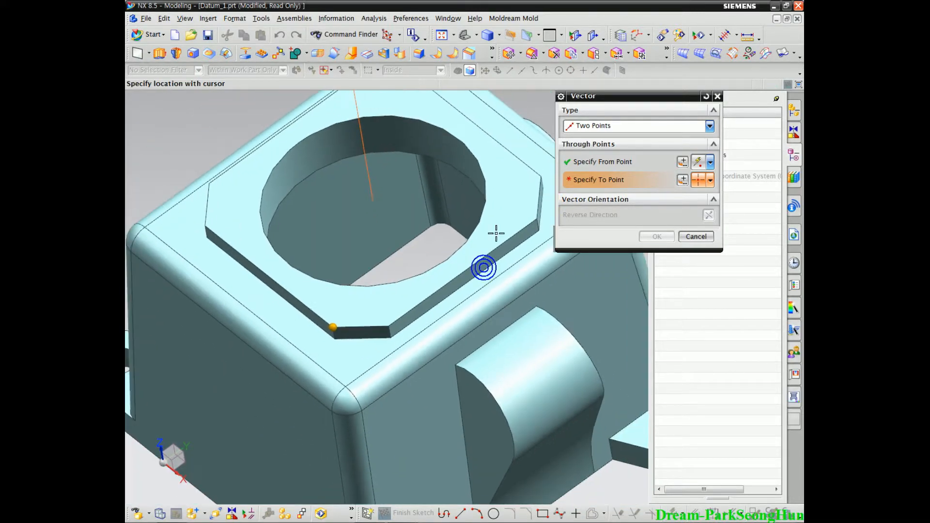
{"action": "left_click", "coordinate": [361, 341]}
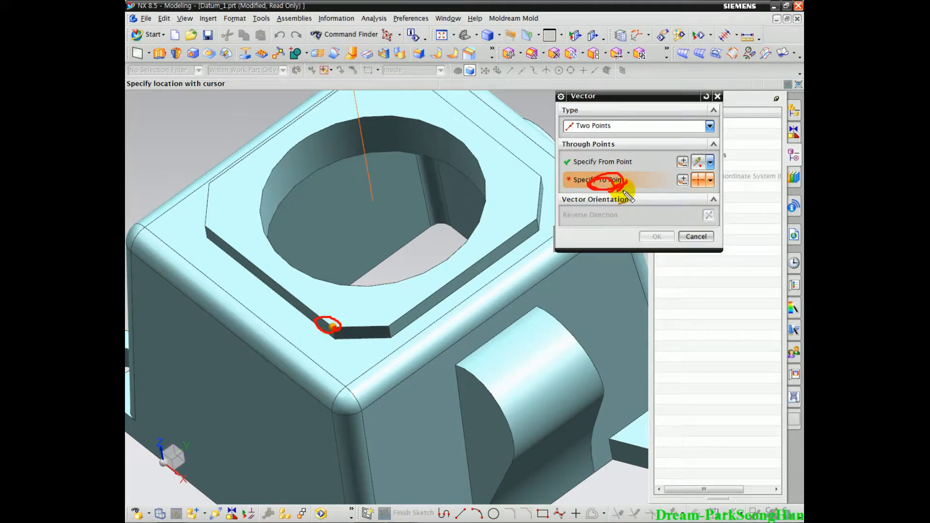
{"action": "left_click", "coordinate": [711, 181]}
{"action": "left_click", "coordinate": [700, 198]}
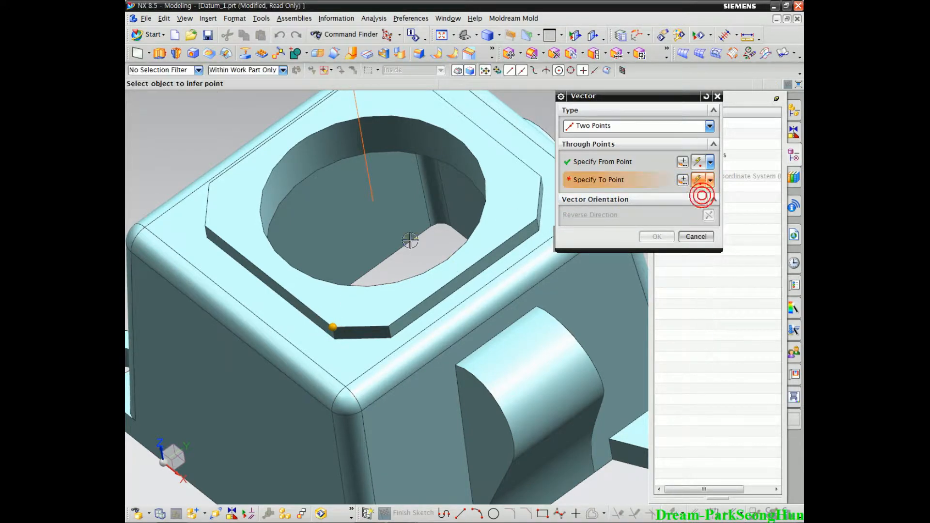
{"action": "scroll", "coordinate": [410, 240], "scroll_direction": "up", "scroll_amount": 3}
{"action": "scroll", "coordinate": [406, 167], "scroll_direction": "up", "scroll_amount": 3}
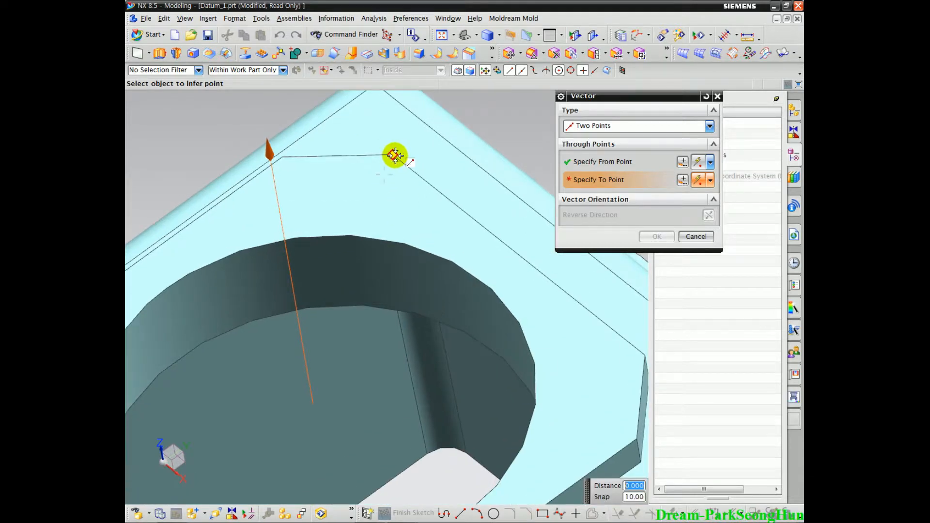
{"action": "left_click", "coordinate": [394, 155]}
{"action": "scroll", "coordinate": [435, 296], "scroll_direction": "down", "scroll_amount": 5}
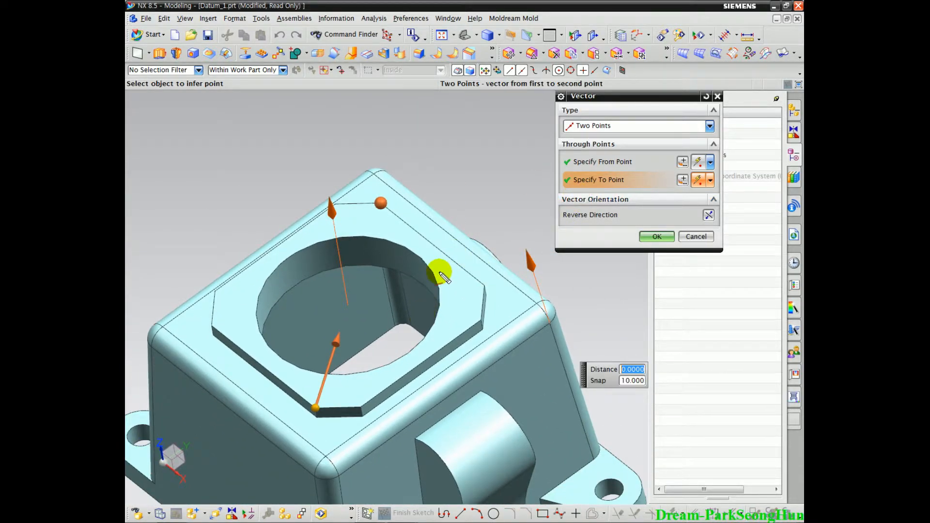
{"action": "left_click_drag", "start_coordinate": [326, 401], "coordinate": [383, 209]}
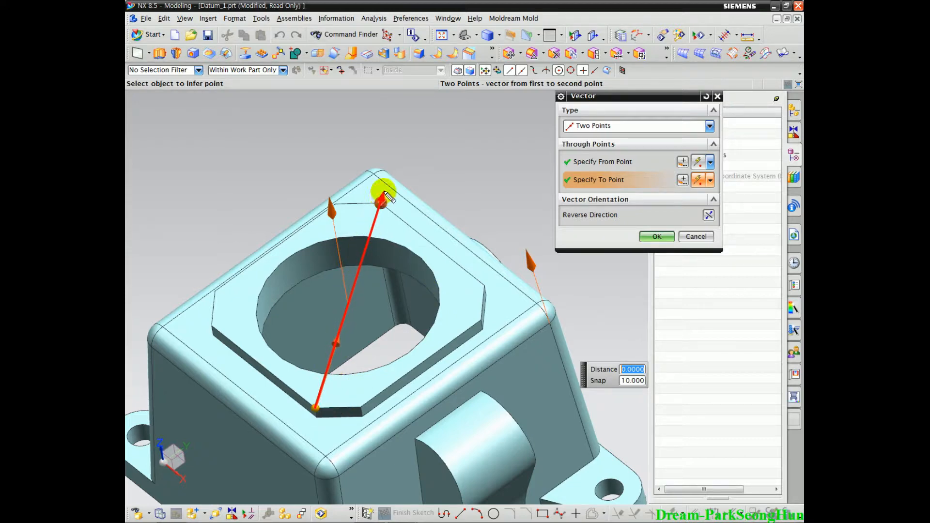
{"action": "left_click_drag", "start_coordinate": [392, 184], "coordinate": [396, 165]}
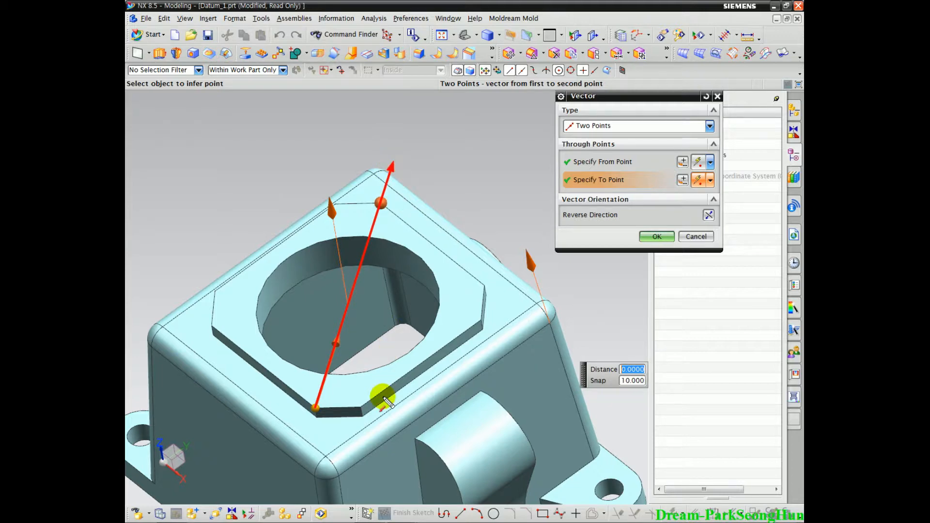
{"action": "left_click_drag", "start_coordinate": [383, 402], "coordinate": [344, 357]}
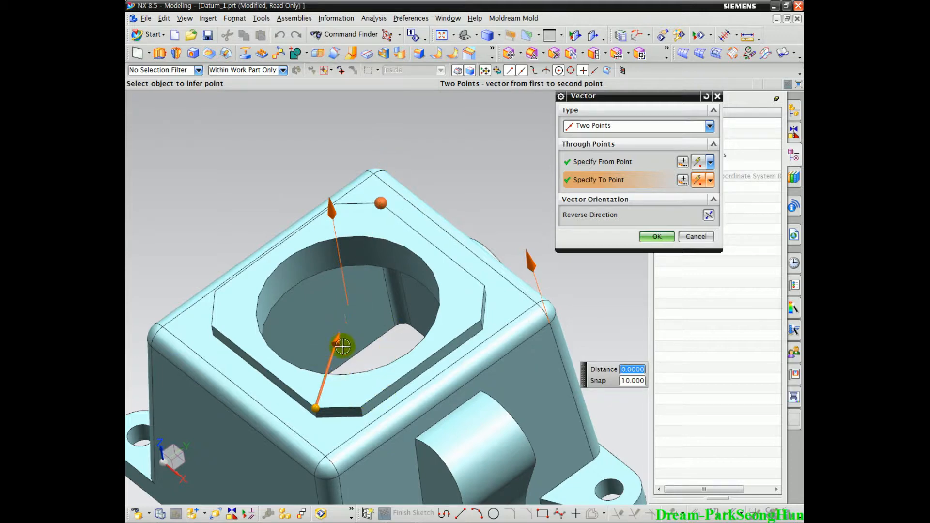
Accept the two-point vector as the new direction of the WCS's ZC axis
{"action": "scroll", "coordinate": [343, 346], "scroll_direction": "down", "scroll_amount": 3}
{"action": "left_click", "coordinate": [657, 236]}
{"action": "middle_click_drag", "start_coordinate": [655, 241], "coordinate": [534, 260]}
{"action": "left_click_drag", "start_coordinate": [500, 249], "coordinate": [551, 259]}
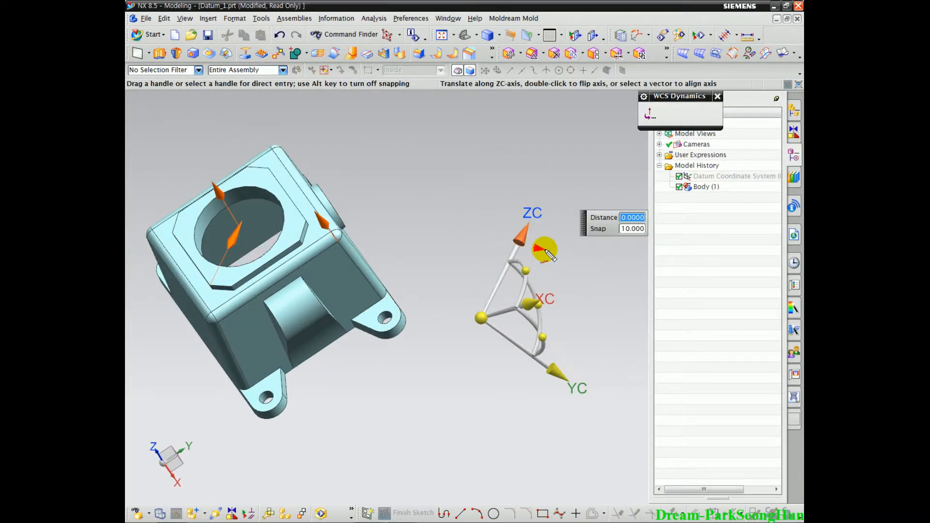
{"action": "left_click_drag", "start_coordinate": [531, 273], "coordinate": [221, 286]}
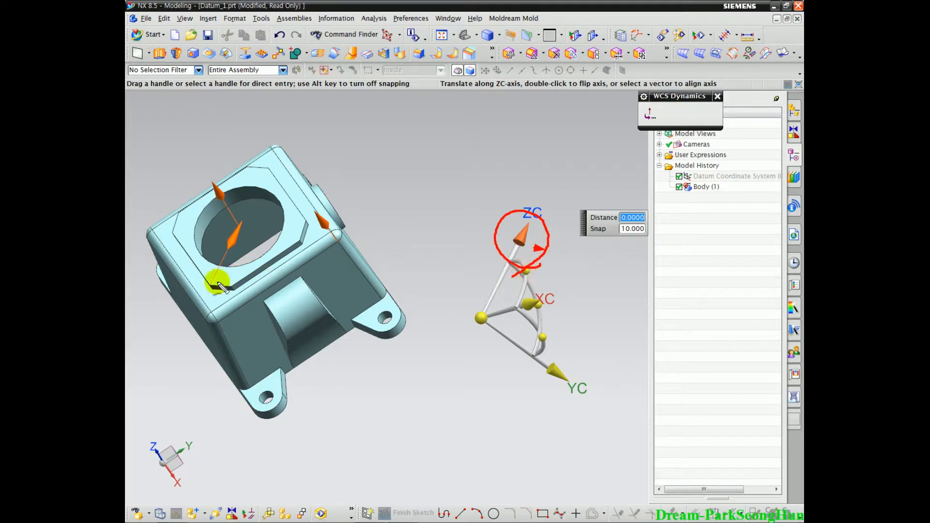
{"action": "left_click_drag", "start_coordinate": [257, 222], "coordinate": [277, 144]}
{"action": "left_click_drag", "start_coordinate": [514, 251], "coordinate": [554, 158]}
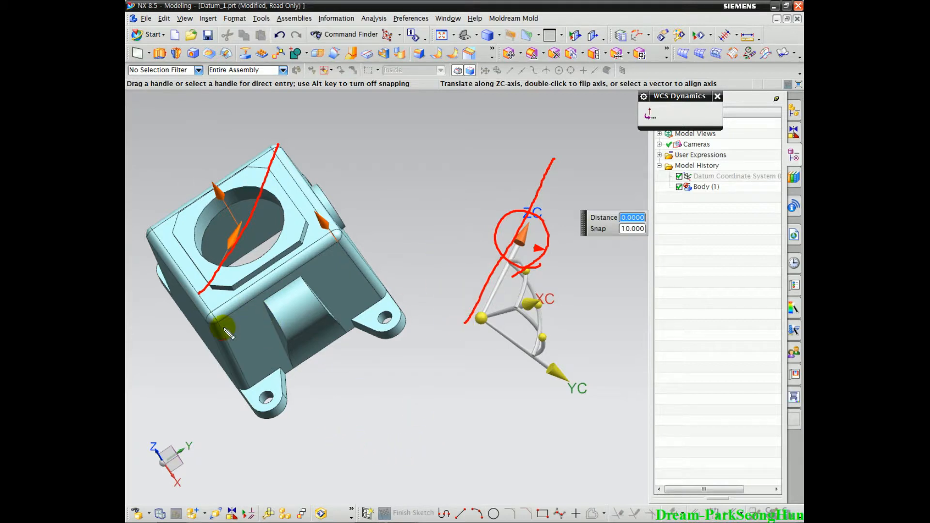
{"action": "left_click_drag", "start_coordinate": [205, 289], "coordinate": [204, 292]}
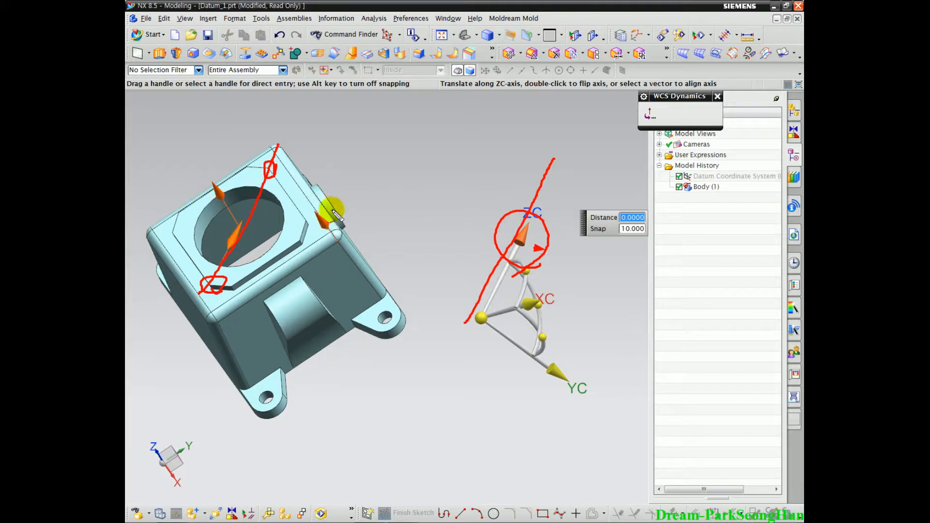
{"action": "key", "text": "Escape"}
{"action": "mouse_move", "coordinate": [378, 203]}
{"action": "middle_mouse_down"}
{"action": "mouse_move", "coordinate": [420, 233]}
{"action": "mouse_move", "coordinate": [386, 207]}
{"action": "mouse_move", "coordinate": [383, 214]}
{"action": "middle_mouse_up"}
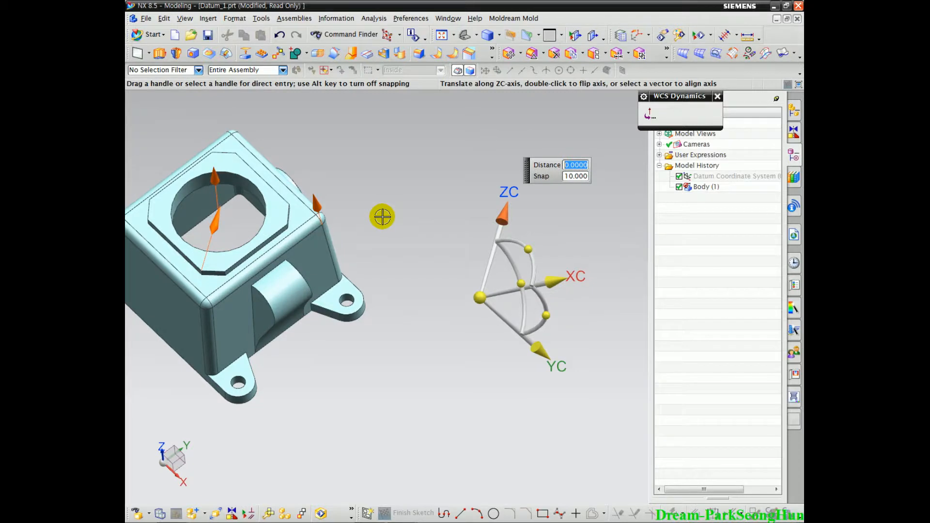
{"action": "left_click", "coordinate": [652, 119]}
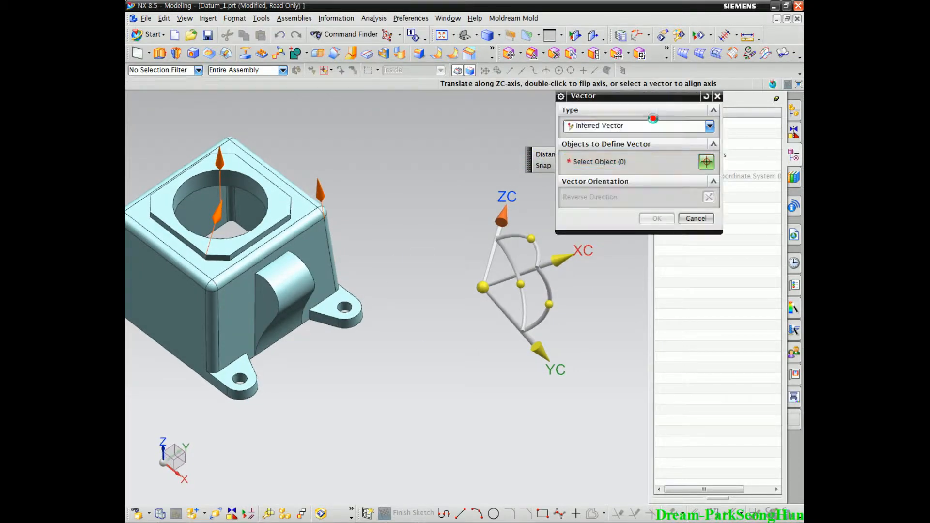
{"action": "left_click", "coordinate": [599, 128]}
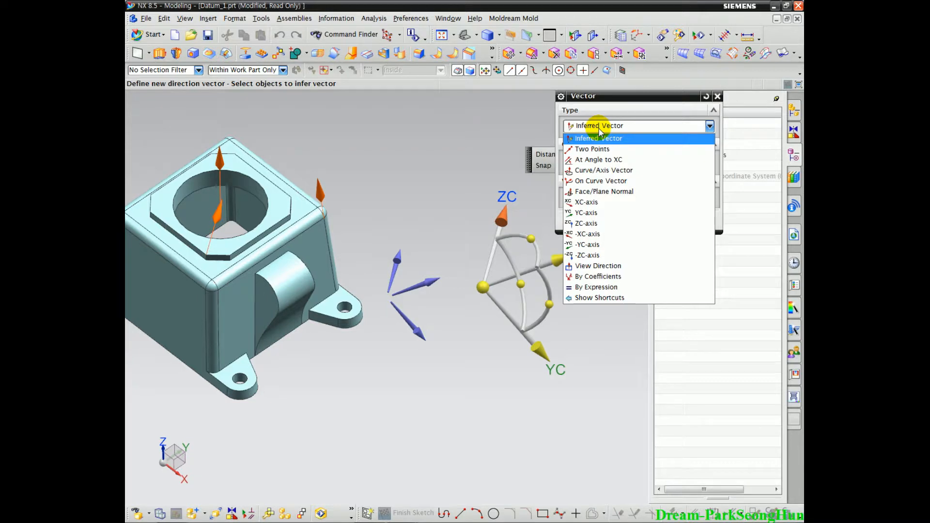
{"action": "left_click", "coordinate": [609, 161]}
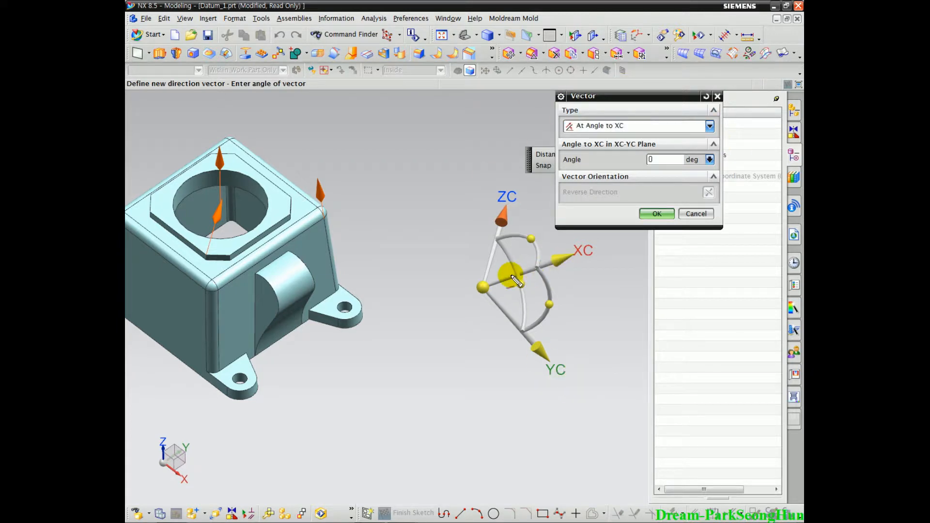
{"action": "mouse_move", "coordinate": [490, 328]}
{"action": "left_mouse_down"}
{"action": "mouse_move", "coordinate": [545, 269]}
{"action": "mouse_move", "coordinate": [442, 291]}
{"action": "mouse_move", "coordinate": [542, 311]}
{"action": "left_mouse_up"}
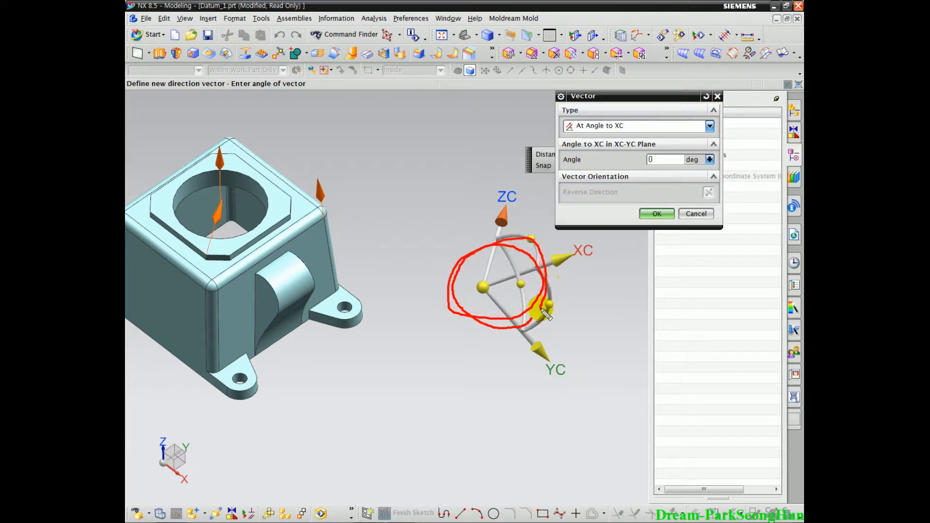
{"action": "left_click", "coordinate": [696, 215]}
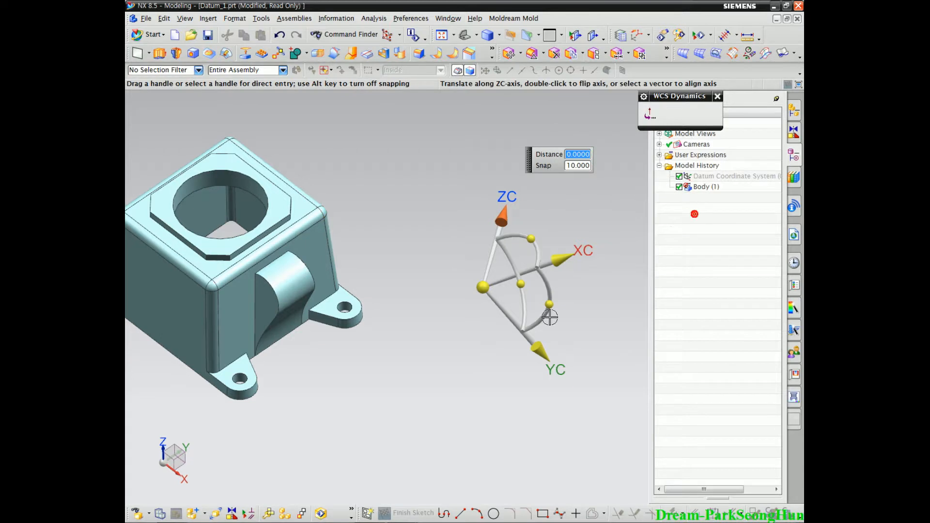
Exit WCS Dynamics with the realigned WCS kept and bring up the Format commands
{"action": "left_click", "coordinate": [717, 96]}
{"action": "left_click", "coordinate": [236, 19]}
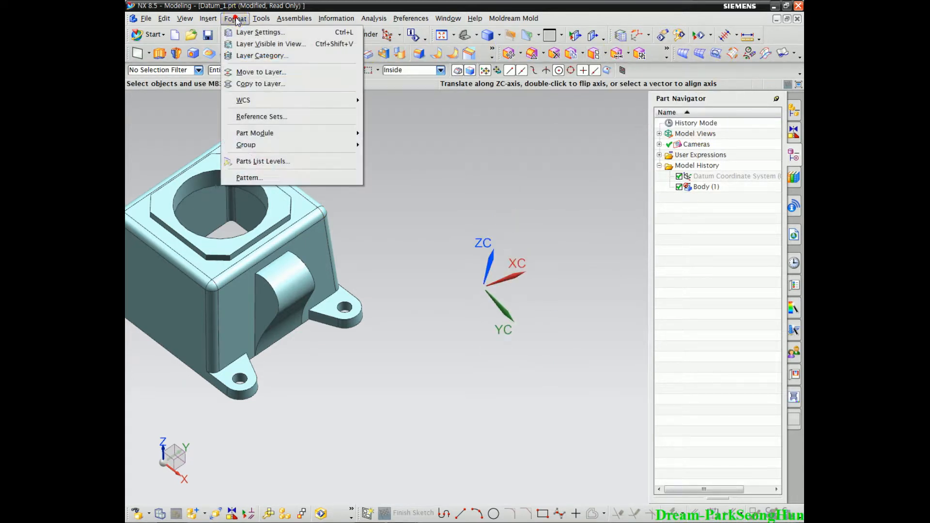
Set the WCS to the orientation and position of the absolute coordinate system
{"action": "mouse_move", "coordinate": [256, 101]}
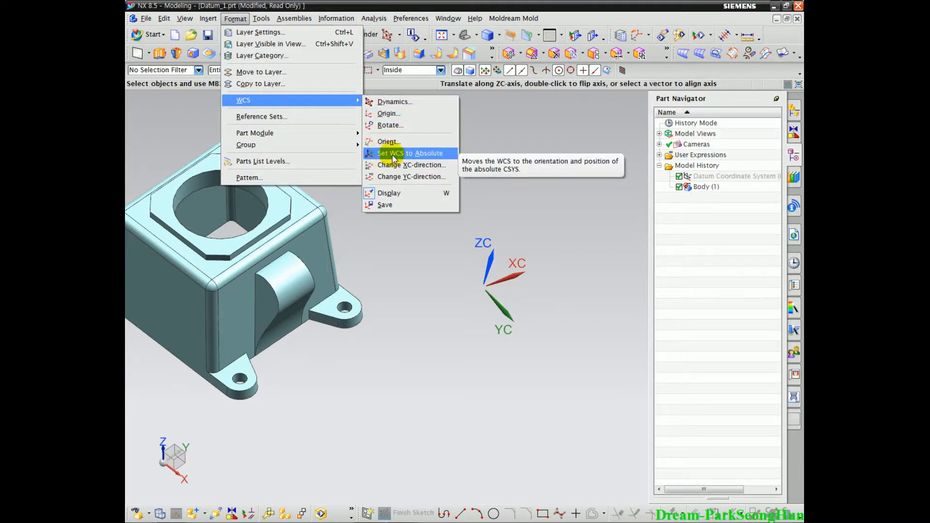
{"action": "left_click", "coordinate": [428, 158]}
{"action": "middle_click_drag", "start_coordinate": [247, 263], "coordinate": [383, 223]}
{"action": "middle_click_drag", "start_coordinate": [515, 200], "coordinate": [522, 188]}
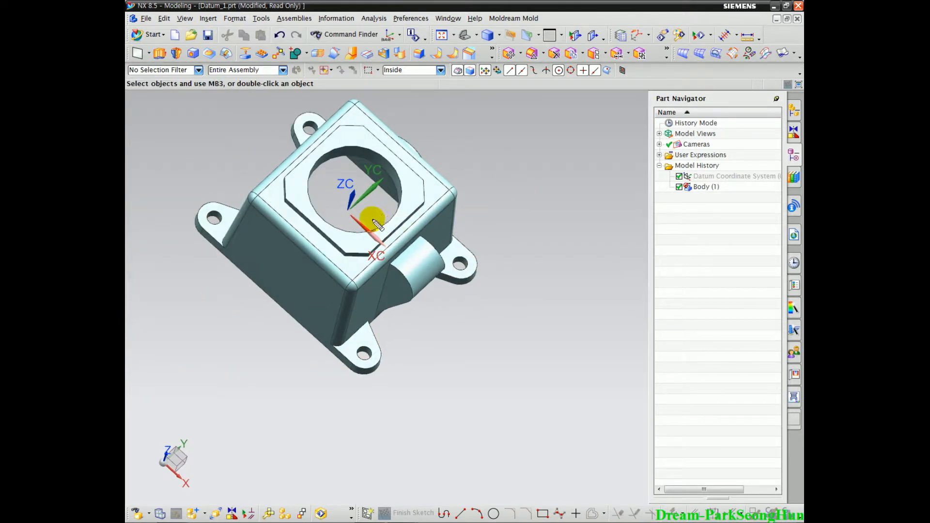
{"action": "left_click_drag", "start_coordinate": [330, 206], "coordinate": [371, 211]}
{"action": "key", "text": "Escape"}
{"action": "mouse_move", "coordinate": [413, 255]}
{"action": "middle_mouse_down"}
{"action": "mouse_move", "coordinate": [401, 272]}
{"action": "mouse_move", "coordinate": [346, 208]}
{"action": "middle_mouse_up"}
{"action": "scroll", "coordinate": [345, 207], "scroll_direction": "up", "scroll_amount": 3}
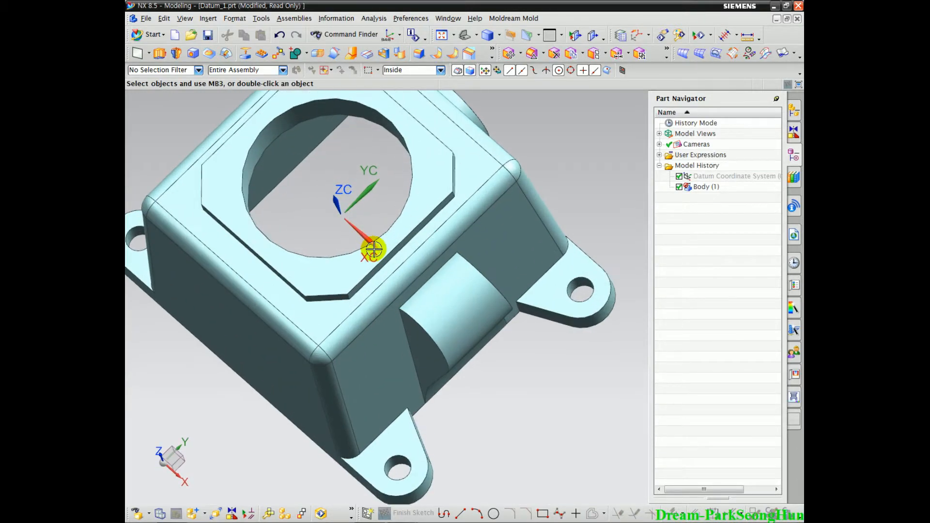
Activate dynamic editing of the WCS so its axis, origin and rotation handles can be manipulated
{"action": "double_click", "coordinate": [367, 192]}
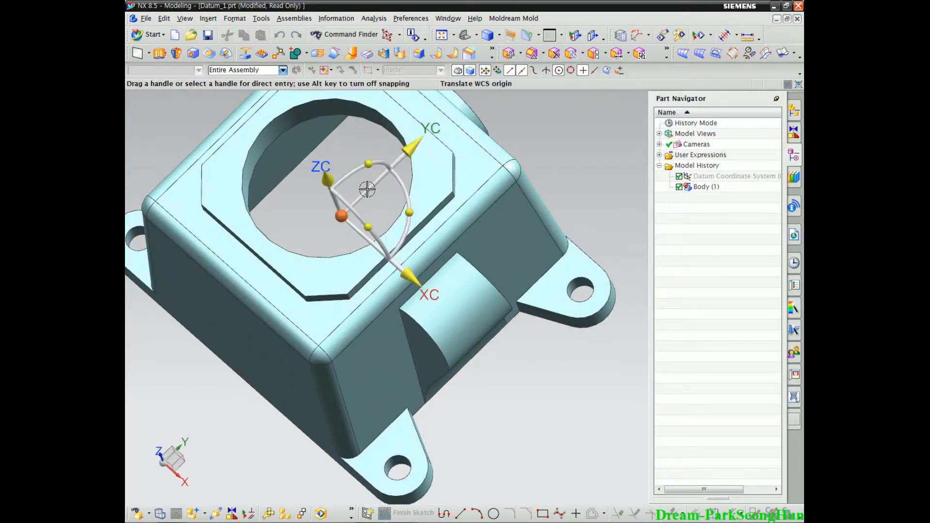
{"action": "left_click", "coordinate": [234, 18]}
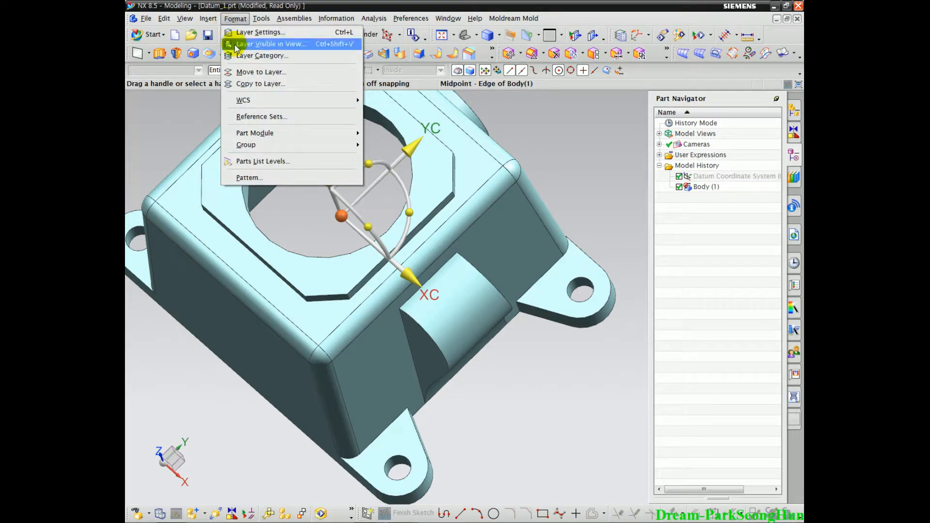
{"action": "left_click", "coordinate": [260, 100]}
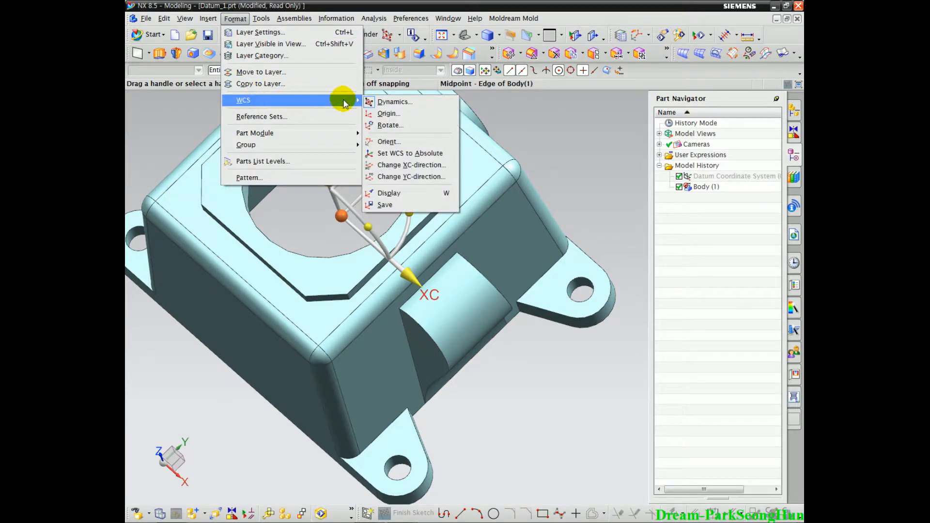
{"action": "left_click", "coordinate": [668, 77]}
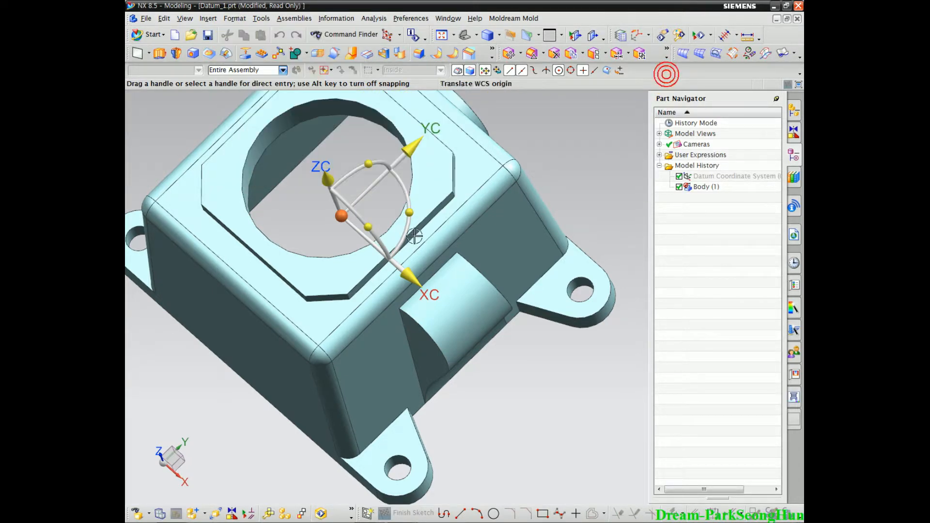
{"action": "middle_click_drag", "start_coordinate": [301, 245], "coordinate": [315, 228]}
{"action": "mouse_move", "coordinate": [386, 263]}
{"action": "middle_mouse_down"}
{"action": "mouse_move", "coordinate": [376, 276]}
{"action": "mouse_move", "coordinate": [383, 269]}
{"action": "middle_mouse_up"}
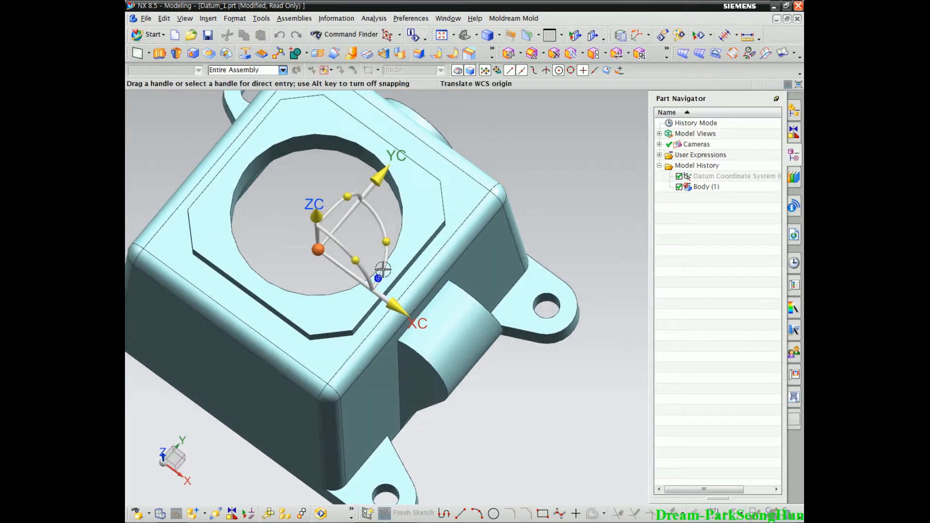
Align the WCS YC-axis with a vector defined by At Angle to XC, using an angle of 30 degrees
{"action": "left_click", "coordinate": [373, 174]}
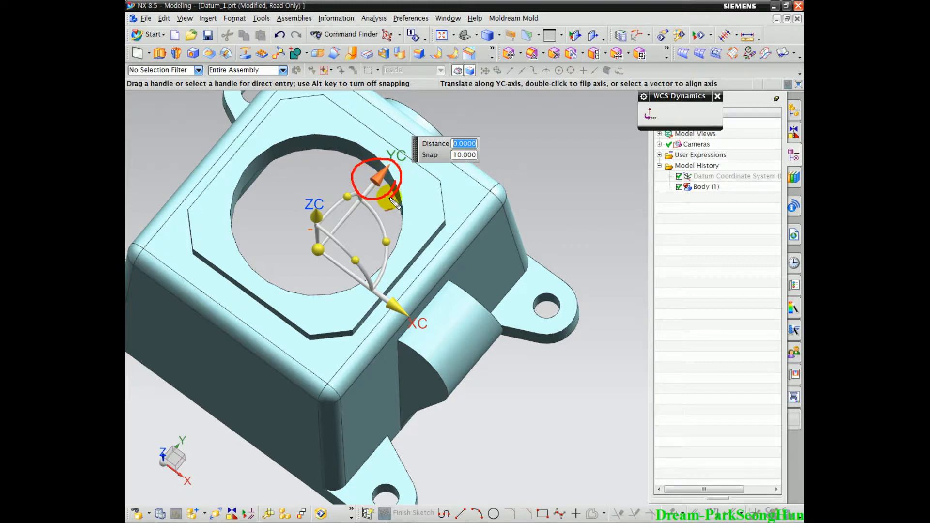
{"action": "left_click", "coordinate": [648, 113]}
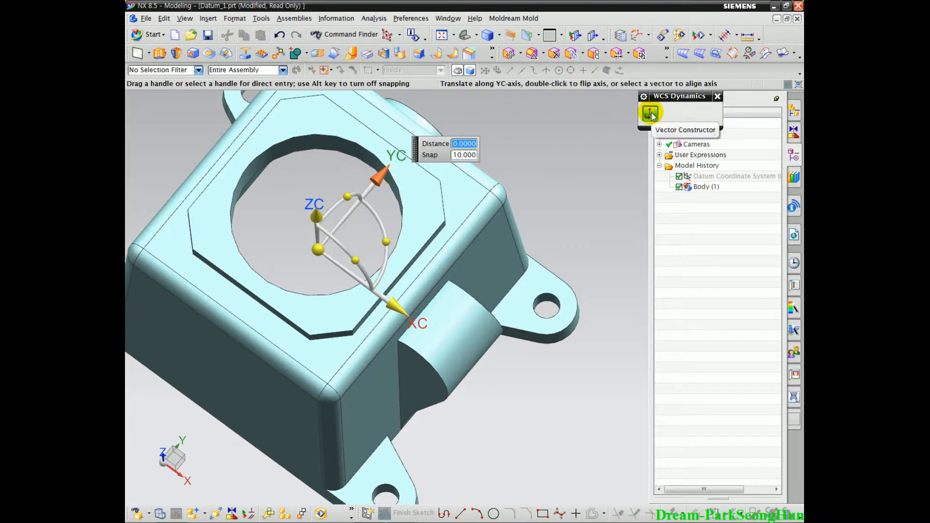
{"action": "left_click", "coordinate": [651, 115]}
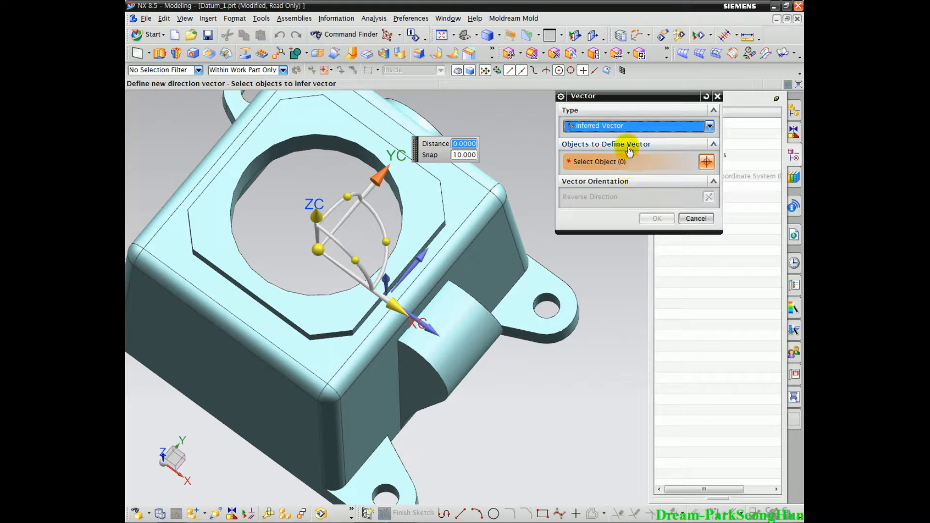
{"action": "left_click", "coordinate": [618, 126]}
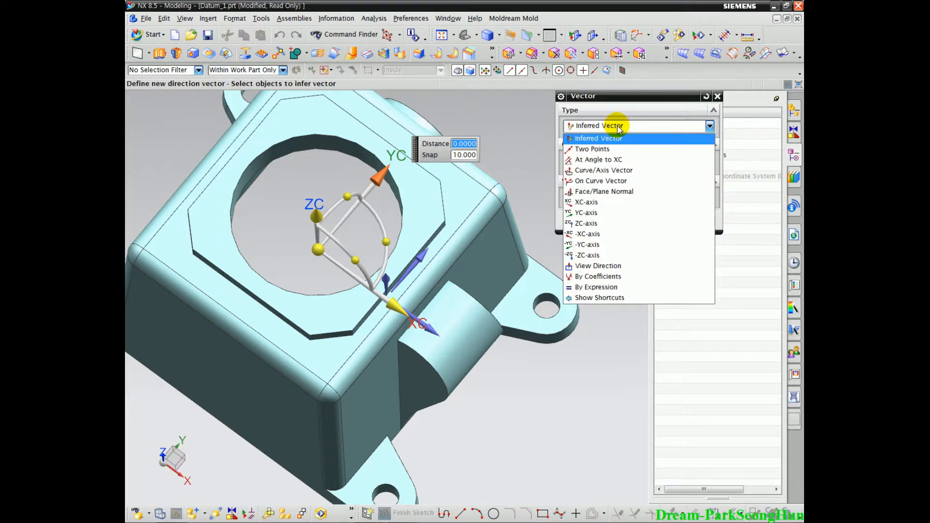
{"action": "left_click", "coordinate": [599, 160]}
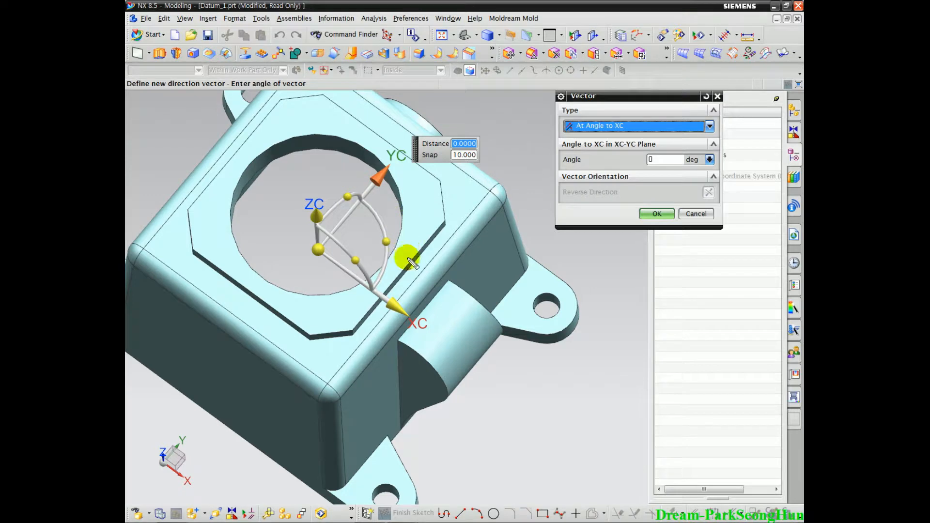
{"action": "left_click_drag", "start_coordinate": [388, 214], "coordinate": [435, 200]}
{"action": "mouse_move", "coordinate": [477, 247]}
{"action": "left_mouse_down"}
{"action": "mouse_move", "coordinate": [390, 304]}
{"action": "mouse_move", "coordinate": [312, 235]}
{"action": "mouse_move", "coordinate": [394, 175]}
{"action": "mouse_move", "coordinate": [459, 273]}
{"action": "left_mouse_up"}
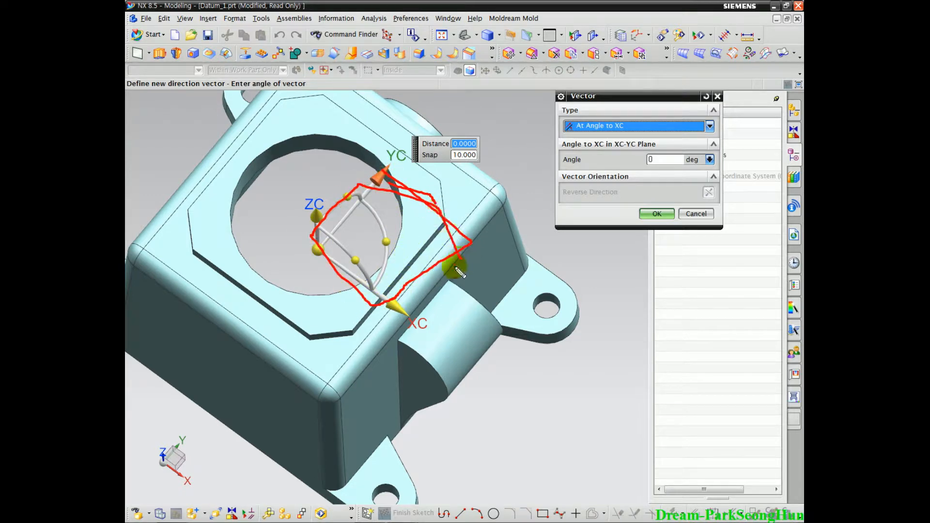
{"action": "key", "text": "Escape"}
{"action": "mouse_move", "coordinate": [382, 293]}
{"action": "left_mouse_down"}
{"action": "mouse_move", "coordinate": [442, 338]}
{"action": "mouse_move", "coordinate": [459, 327]}
{"action": "left_mouse_up"}
{"action": "key", "text": "Escape"}
{"action": "left_click_drag", "start_coordinate": [320, 270], "coordinate": [326, 268]}
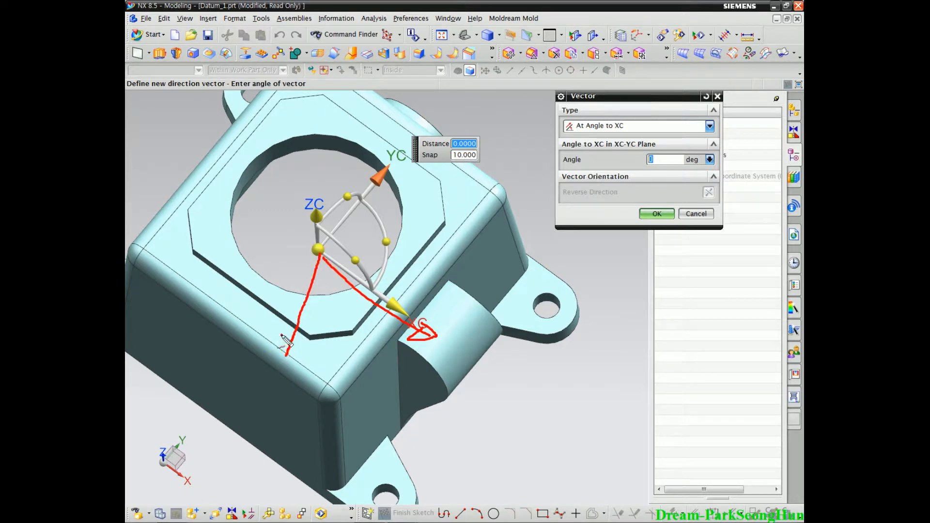
{"action": "left_click_drag", "start_coordinate": [330, 253], "coordinate": [341, 267]}
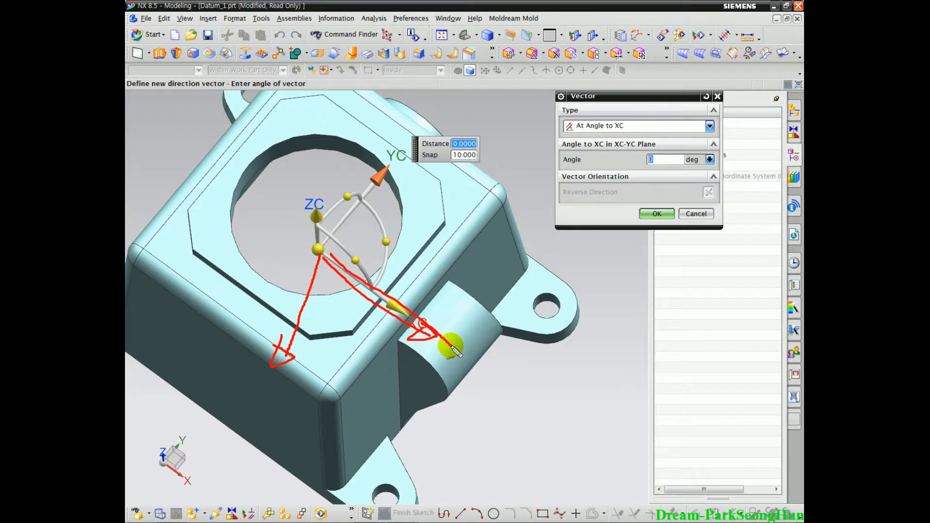
{"action": "key", "text": "Escape"}
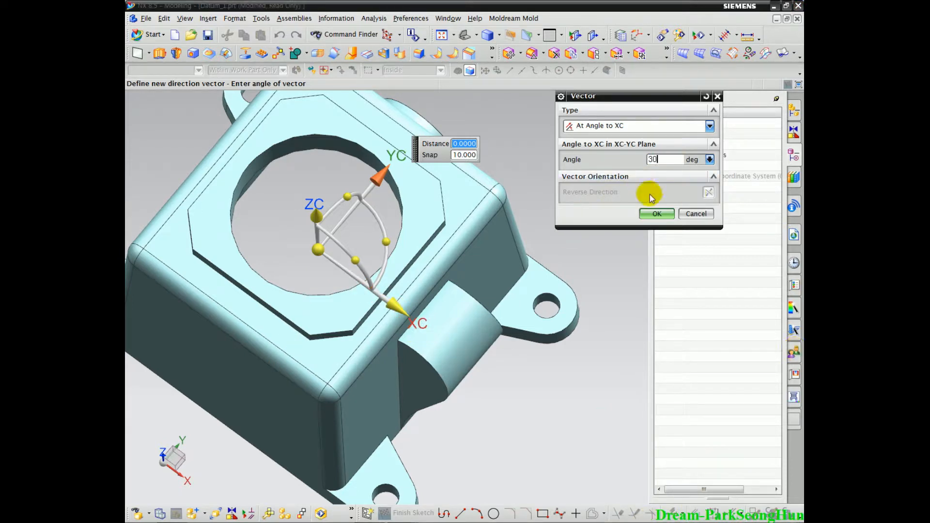
{"action": "left_click", "coordinate": [656, 214]}
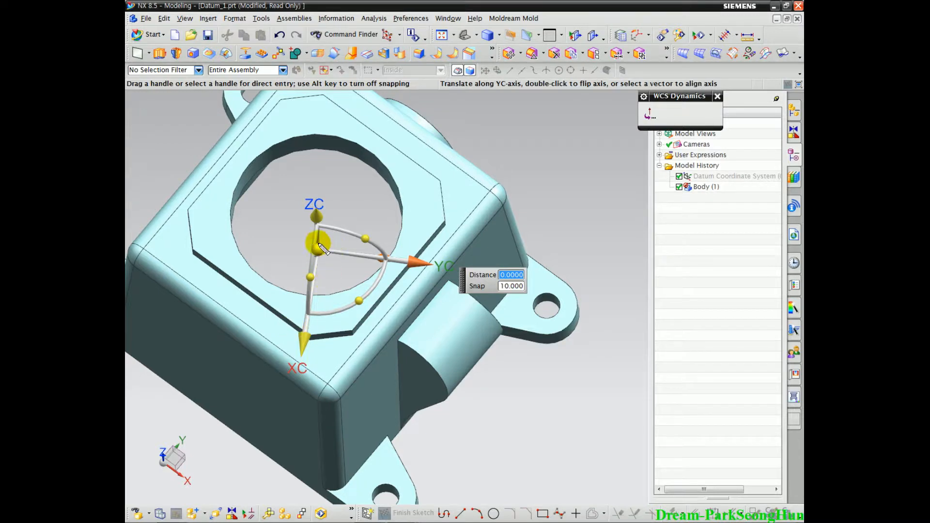
{"action": "left_click_drag", "start_coordinate": [335, 255], "coordinate": [445, 341]}
{"action": "left_click_drag", "start_coordinate": [383, 294], "coordinate": [371, 320]}
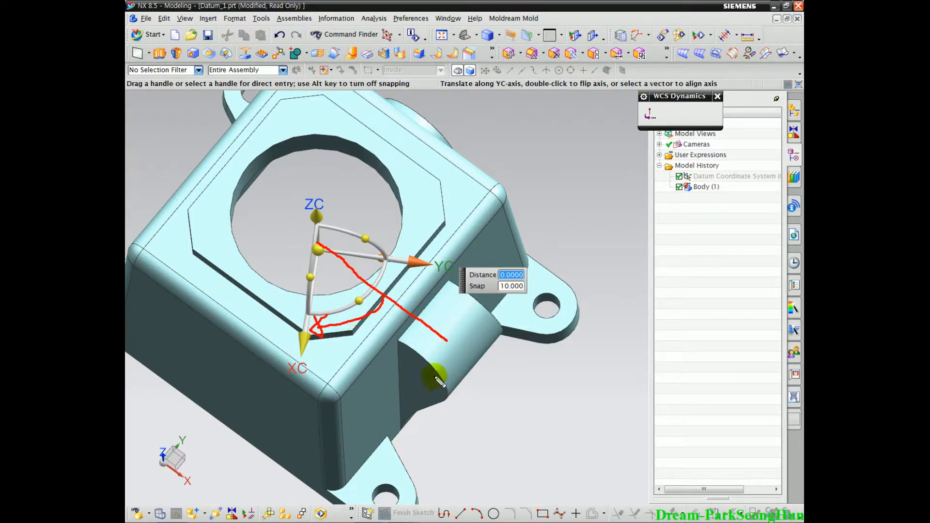
{"action": "mouse_move", "coordinate": [405, 336]}
{"action": "middle_mouse_down"}
{"action": "mouse_move", "coordinate": [409, 326]}
{"action": "mouse_move", "coordinate": [398, 347]}
{"action": "mouse_move", "coordinate": [382, 334]}
{"action": "middle_mouse_up"}
{"action": "left_click_drag", "start_coordinate": [429, 328], "coordinate": [442, 345]}
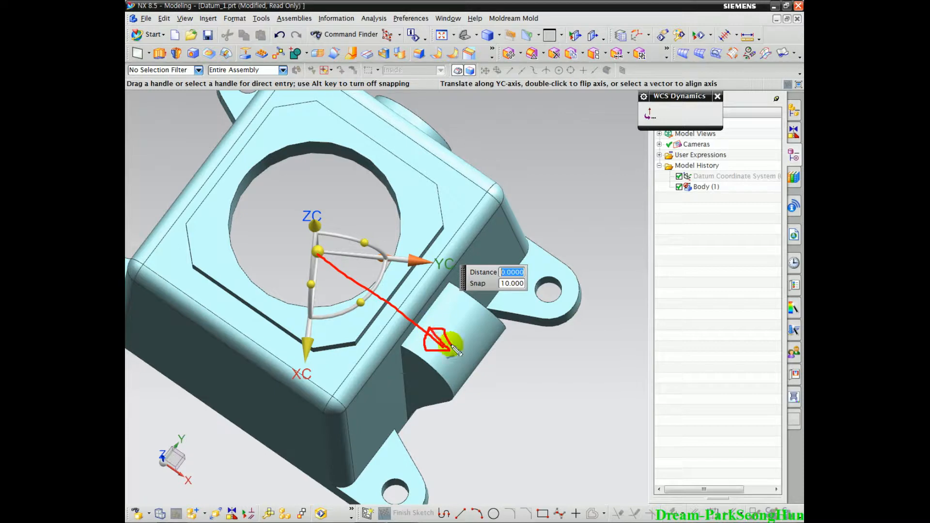
{"action": "key", "text": "Escape"}
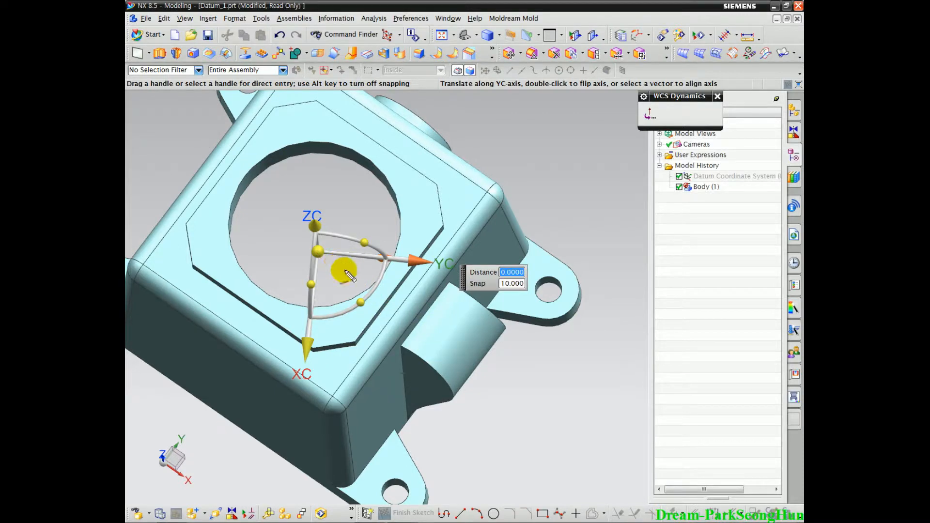
{"action": "left_click_drag", "start_coordinate": [382, 297], "coordinate": [429, 327]}
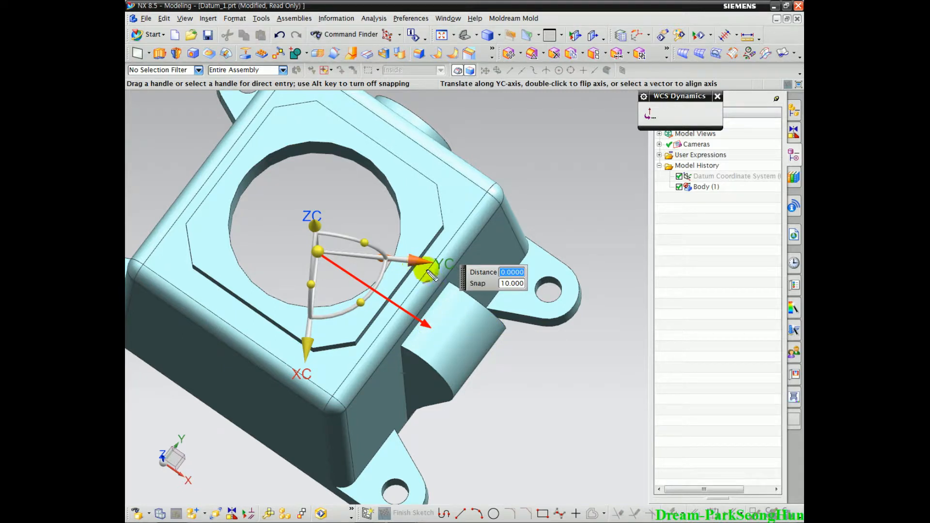
{"action": "left_click_drag", "start_coordinate": [406, 260], "coordinate": [435, 264]}
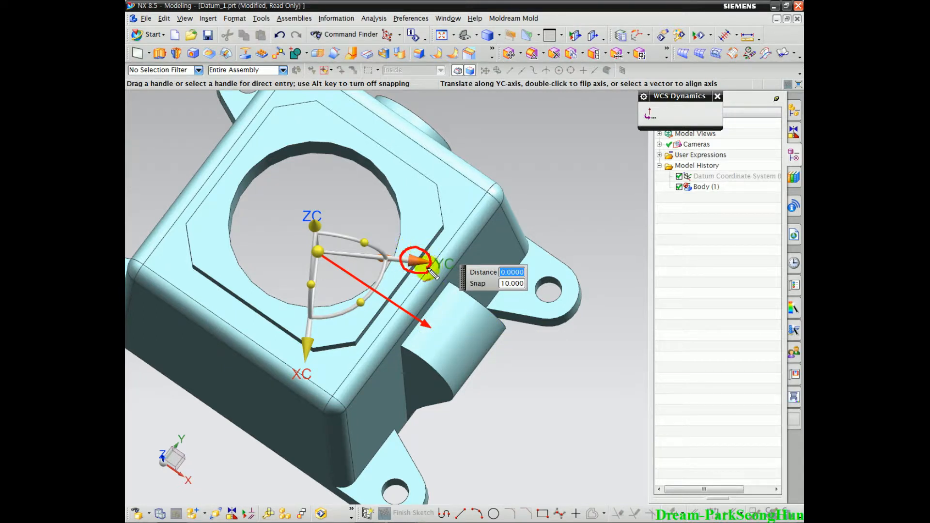
{"action": "left_click_drag", "start_coordinate": [352, 277], "coordinate": [440, 334]}
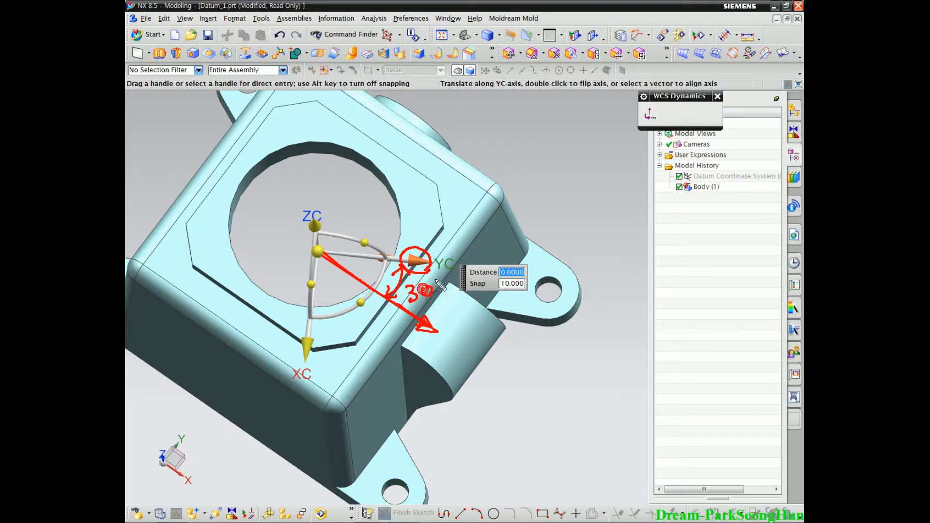
{"action": "key", "text": "Escape"}
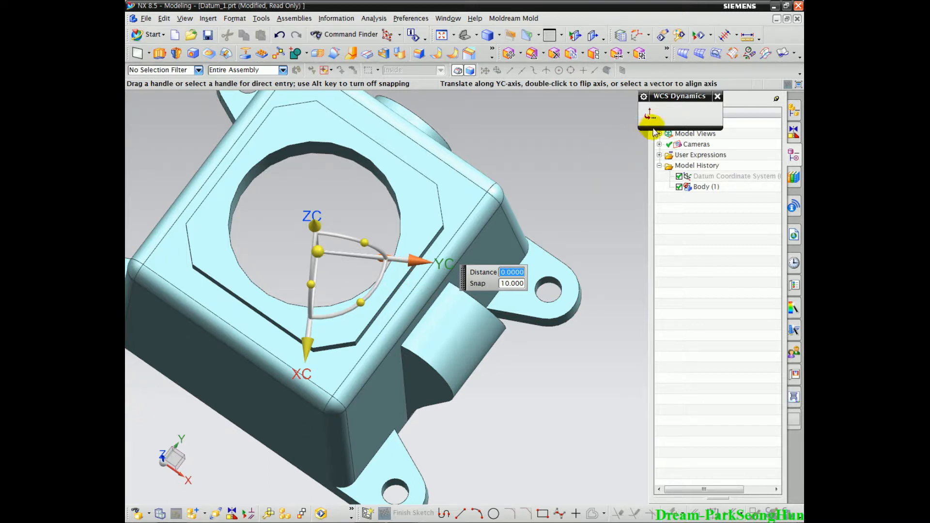
Align the YC-axis by Curve/Axis Vector with the raised octagonal pad's long straight top edge opposite the half-round boss
{"action": "left_click", "coordinate": [657, 117]}
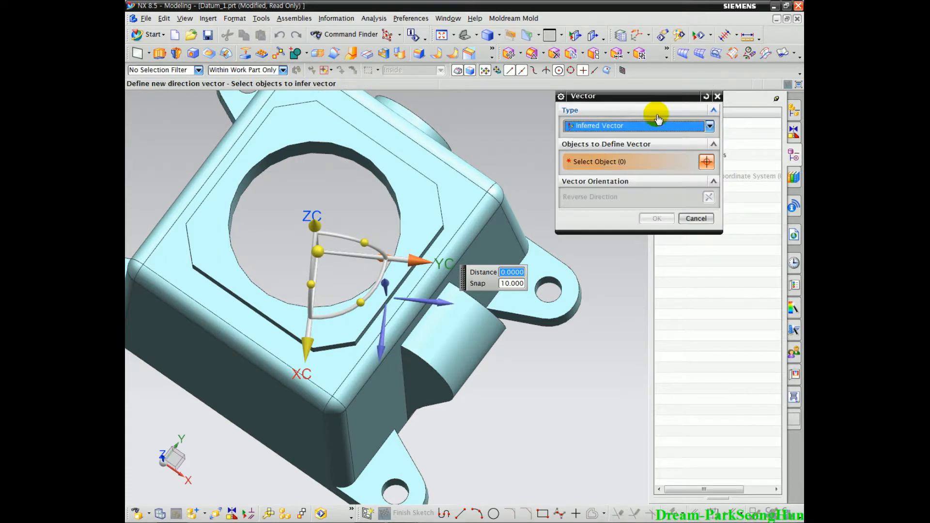
{"action": "left_click", "coordinate": [622, 127]}
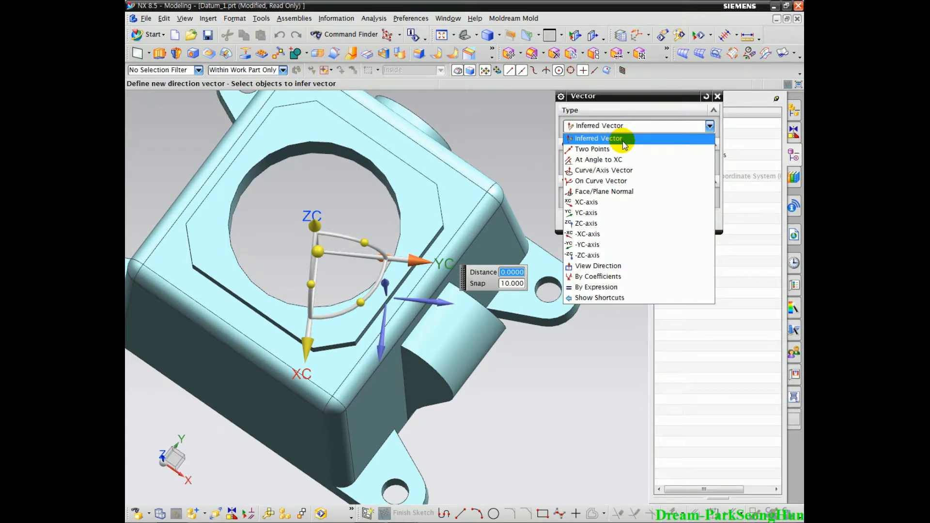
{"action": "left_click", "coordinate": [630, 170]}
{"action": "mouse_move", "coordinate": [395, 342]}
{"action": "middle_mouse_down"}
{"action": "mouse_move", "coordinate": [397, 320]}
{"action": "mouse_move", "coordinate": [388, 357]}
{"action": "mouse_move", "coordinate": [394, 328]}
{"action": "middle_mouse_up"}
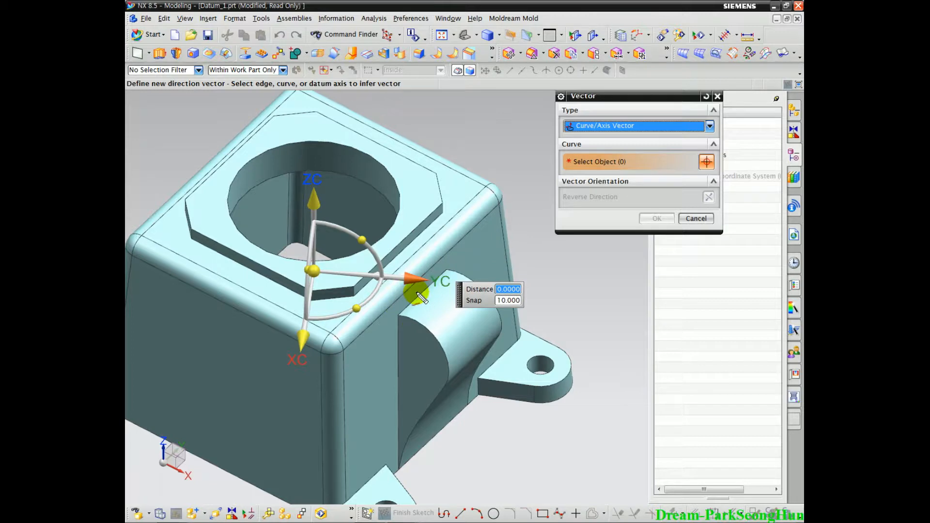
{"action": "mouse_move", "coordinate": [428, 287]}
{"action": "left_mouse_down"}
{"action": "mouse_move", "coordinate": [370, 274]}
{"action": "mouse_move", "coordinate": [428, 265]}
{"action": "left_mouse_up"}
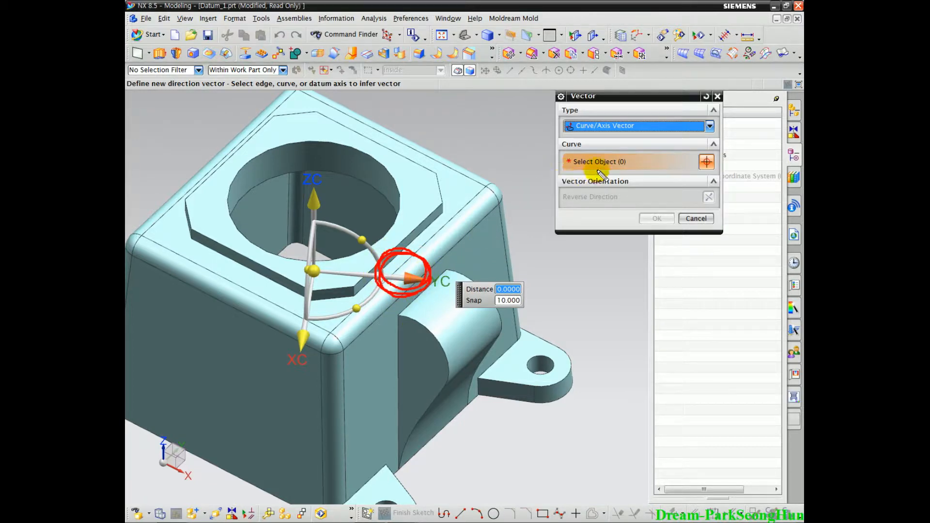
{"action": "mouse_move", "coordinate": [557, 158]}
{"action": "left_mouse_down"}
{"action": "mouse_move", "coordinate": [601, 178]}
{"action": "mouse_move", "coordinate": [572, 138]}
{"action": "mouse_move", "coordinate": [557, 169]}
{"action": "left_mouse_up"}
{"action": "key", "text": "Escape"}
{"action": "mouse_move", "coordinate": [436, 172]}
{"action": "middle_mouse_down"}
{"action": "mouse_move", "coordinate": [453, 177]}
{"action": "mouse_move", "coordinate": [388, 193]}
{"action": "middle_mouse_up"}
{"action": "scroll", "coordinate": [436, 222], "scroll_direction": "up", "scroll_amount": 5}
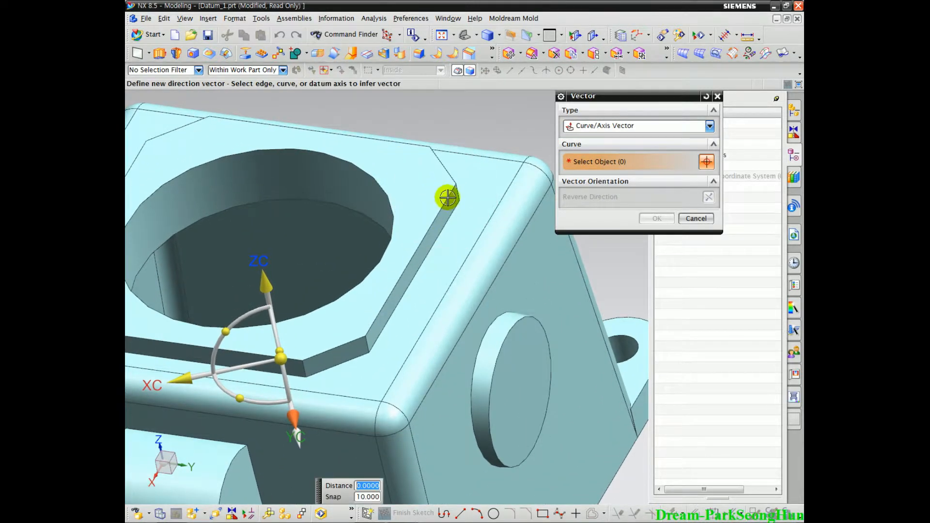
{"action": "scroll", "coordinate": [446, 194], "scroll_direction": "down", "scroll_amount": 5}
{"action": "middle_click_drag", "start_coordinate": [447, 194], "coordinate": [473, 243]}
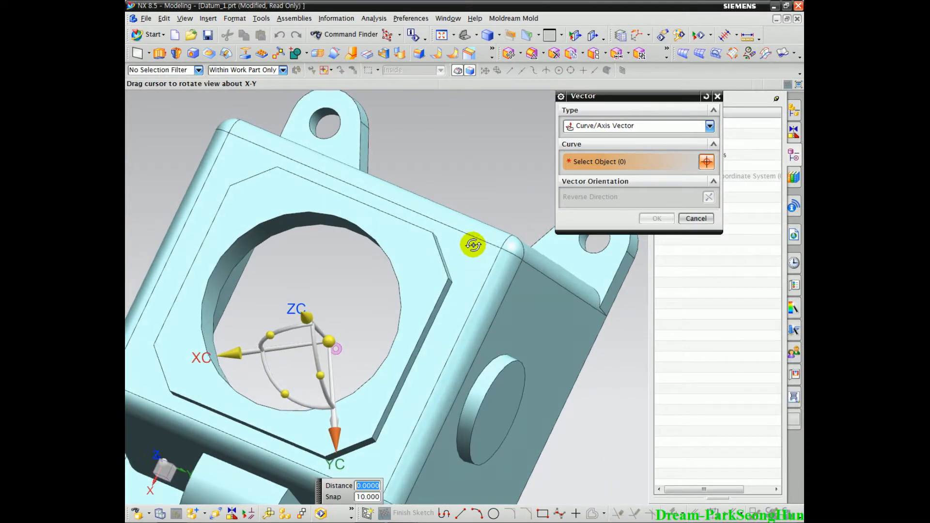
{"action": "scroll", "coordinate": [481, 214], "scroll_direction": "up", "scroll_amount": 5}
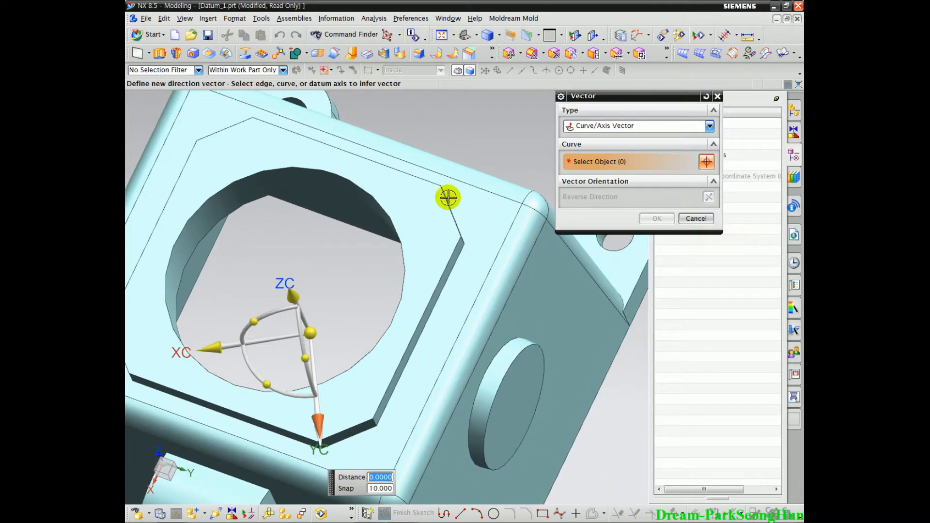
{"action": "left_click", "coordinate": [426, 180]}
{"action": "mouse_move", "coordinate": [467, 293]}
{"action": "middle_mouse_down"}
{"action": "mouse_move", "coordinate": [469, 276]}
{"action": "mouse_move", "coordinate": [478, 287]}
{"action": "middle_mouse_up"}
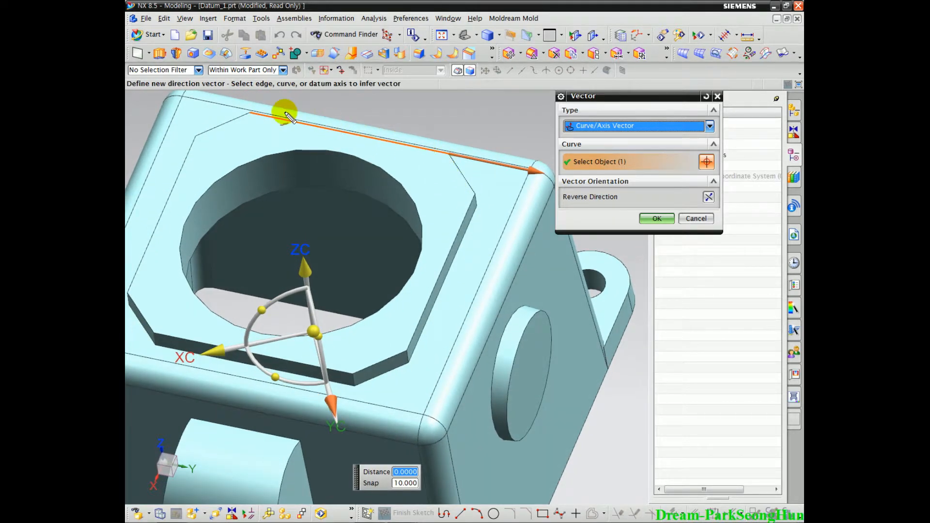
{"action": "mouse_move", "coordinate": [264, 122]}
{"action": "left_mouse_down"}
{"action": "mouse_move", "coordinate": [545, 179]}
{"action": "mouse_move", "coordinate": [528, 187]}
{"action": "left_mouse_up"}
{"action": "key", "text": "Escape"}
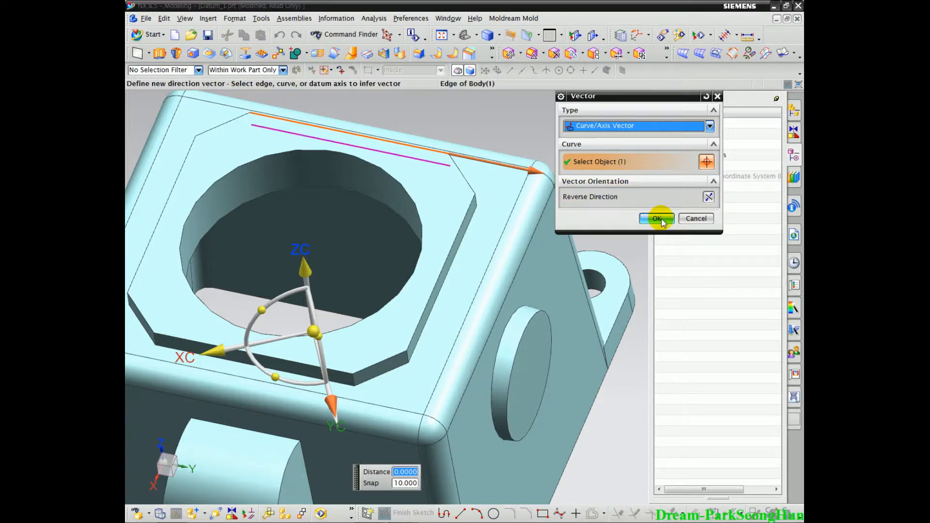
{"action": "left_click", "coordinate": [659, 218]}
{"action": "middle_click_drag", "start_coordinate": [446, 285], "coordinate": [454, 233], "text": "shift"}
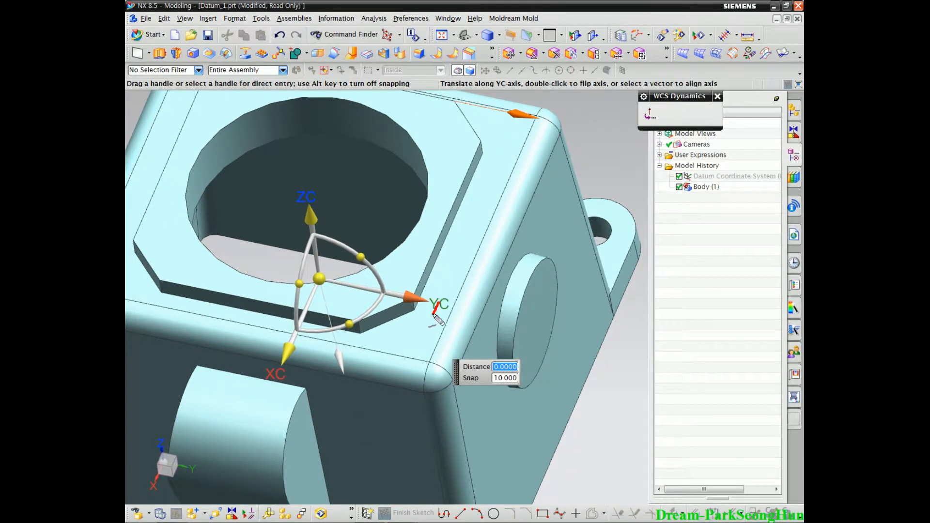
{"action": "left_click_drag", "start_coordinate": [407, 278], "coordinate": [432, 310]}
{"action": "left_click_drag", "start_coordinate": [423, 97], "coordinate": [459, 108]}
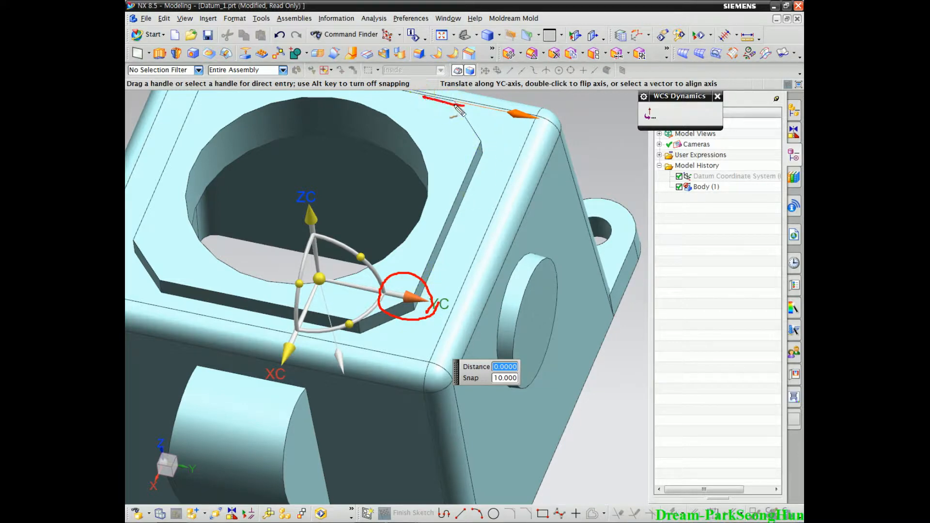
{"action": "key", "text": "Escape"}
{"action": "mouse_move", "coordinate": [431, 243]}
{"action": "middle_mouse_down"}
{"action": "mouse_move", "coordinate": [436, 224]}
{"action": "mouse_move", "coordinate": [482, 243]}
{"action": "mouse_move", "coordinate": [469, 280]}
{"action": "mouse_move", "coordinate": [453, 241]}
{"action": "mouse_move", "coordinate": [423, 245]}
{"action": "mouse_move", "coordinate": [461, 257]}
{"action": "middle_mouse_up"}
{"action": "middle_click_drag", "start_coordinate": [539, 157], "coordinate": [540, 151]}
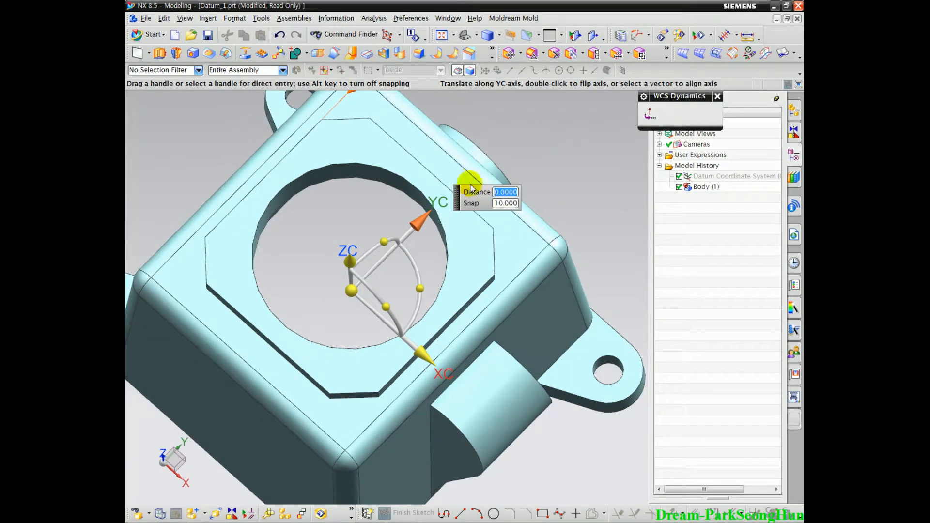
Open the Vector Constructor for the WCS YC-axis and set its type to On Curve Vector
{"action": "left_click_drag", "start_coordinate": [456, 196], "coordinate": [516, 122]}
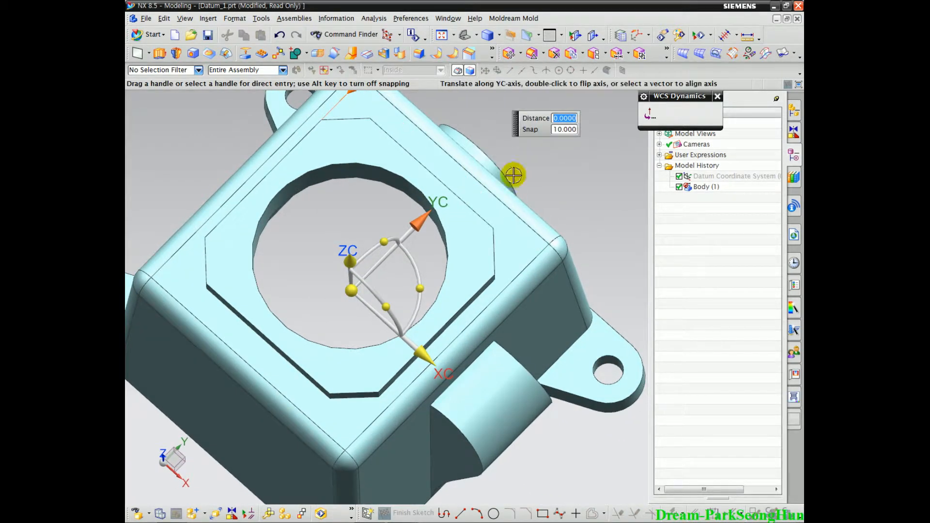
{"action": "left_click", "coordinate": [485, 265]}
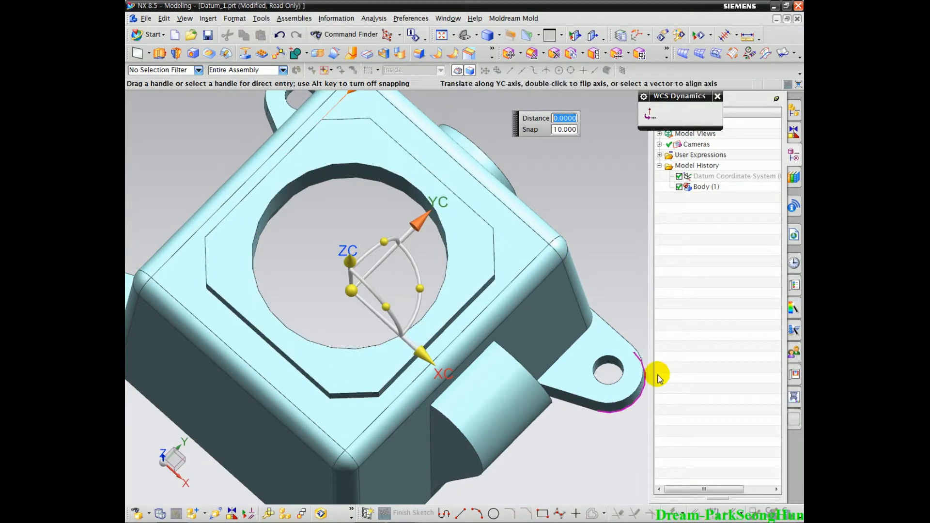
{"action": "left_click", "coordinate": [650, 115]}
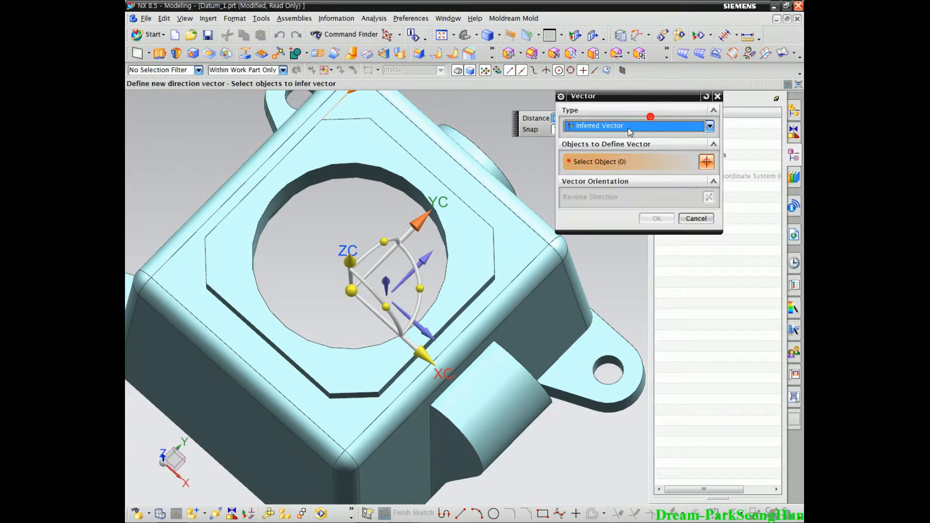
{"action": "left_click", "coordinate": [595, 127]}
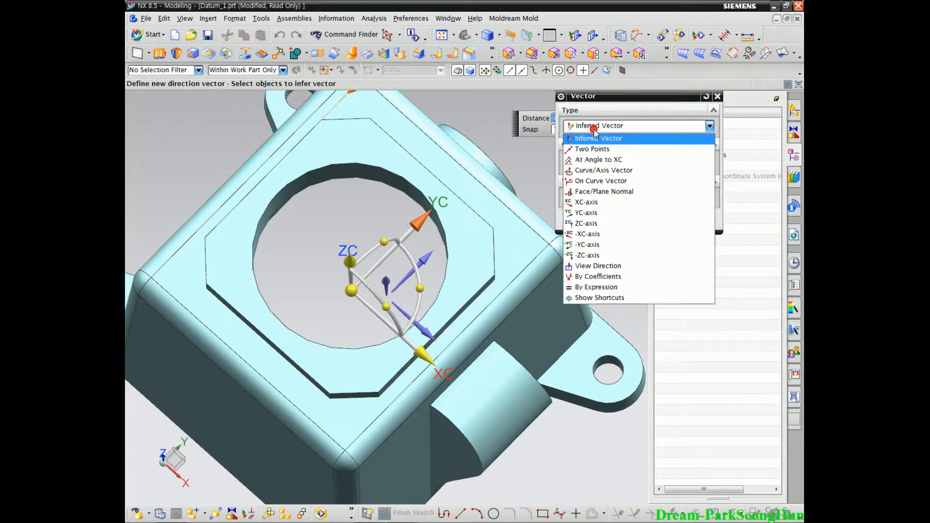
{"action": "left_click", "coordinate": [597, 181]}
{"action": "mouse_move", "coordinate": [395, 308]}
{"action": "middle_mouse_down"}
{"action": "mouse_move", "coordinate": [426, 315]}
{"action": "mouse_move", "coordinate": [417, 329]}
{"action": "middle_mouse_up"}
{"action": "left_click_drag", "start_coordinate": [610, 127], "coordinate": [567, 131]}
{"action": "mouse_move", "coordinate": [415, 218]}
{"action": "middle_mouse_down"}
{"action": "mouse_move", "coordinate": [426, 218]}
{"action": "mouse_move", "coordinate": [408, 227]}
{"action": "mouse_move", "coordinate": [413, 257]}
{"action": "mouse_move", "coordinate": [426, 208]}
{"action": "middle_mouse_up"}
{"action": "scroll", "coordinate": [428, 222], "scroll_direction": "up", "scroll_amount": 2}
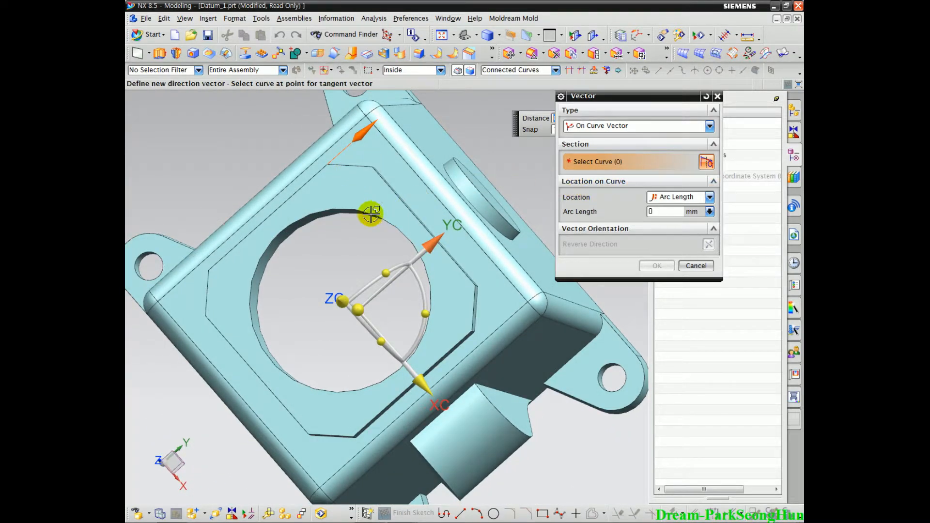
{"action": "mouse_move", "coordinate": [475, 201]}
{"action": "middle_mouse_down"}
{"action": "mouse_move", "coordinate": [453, 200]}
{"action": "mouse_move", "coordinate": [470, 196]}
{"action": "mouse_move", "coordinate": [478, 207]}
{"action": "mouse_move", "coordinate": [478, 185]}
{"action": "middle_mouse_up"}
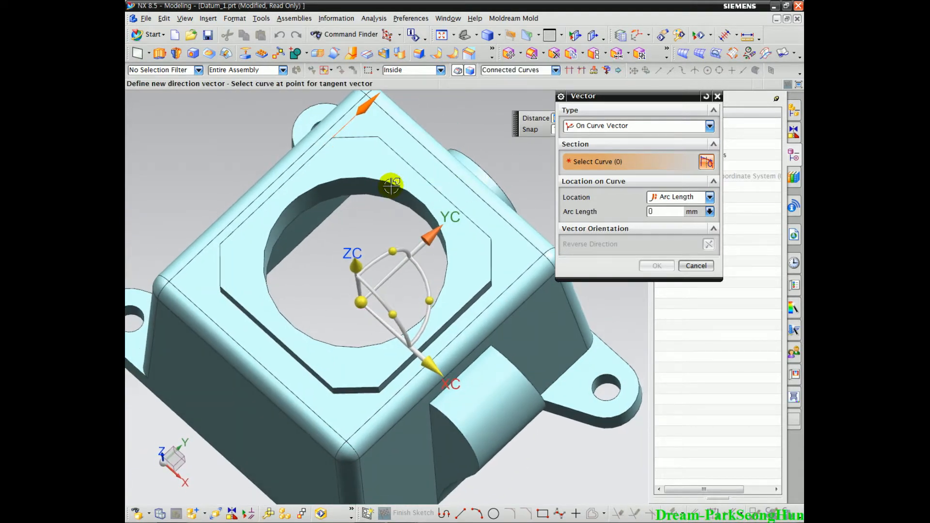
{"action": "scroll", "coordinate": [445, 221], "scroll_direction": "up", "scroll_amount": 3}
{"action": "middle_click_drag", "start_coordinate": [445, 221], "coordinate": [431, 203]}
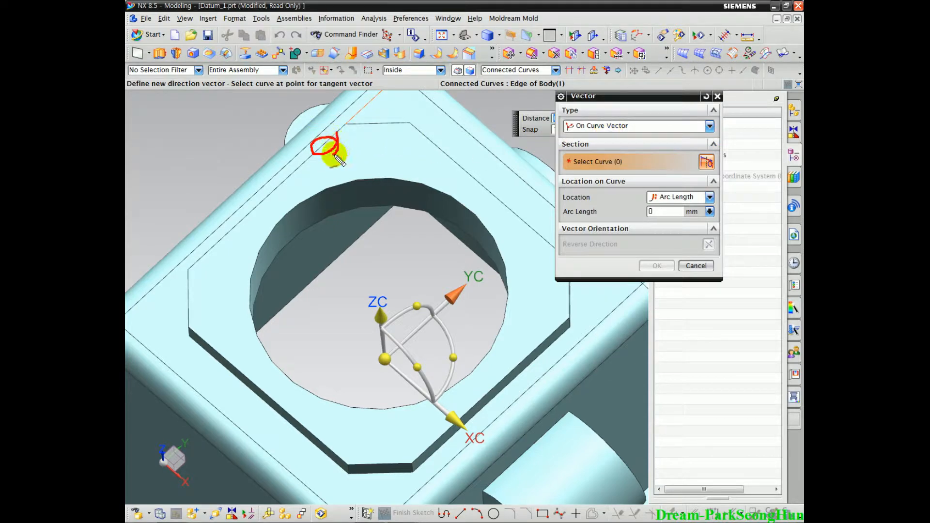
{"action": "left_click_drag", "start_coordinate": [275, 170], "coordinate": [373, 89]}
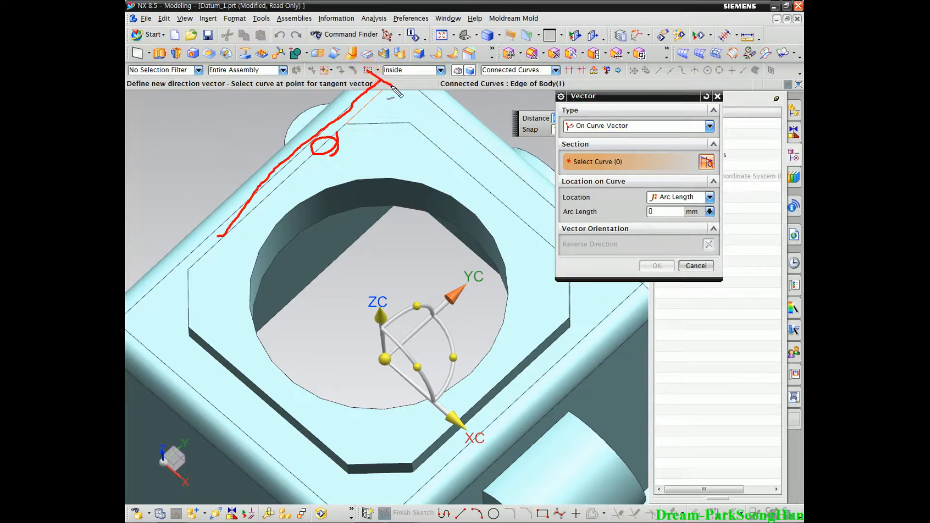
{"action": "key", "text": "Escape"}
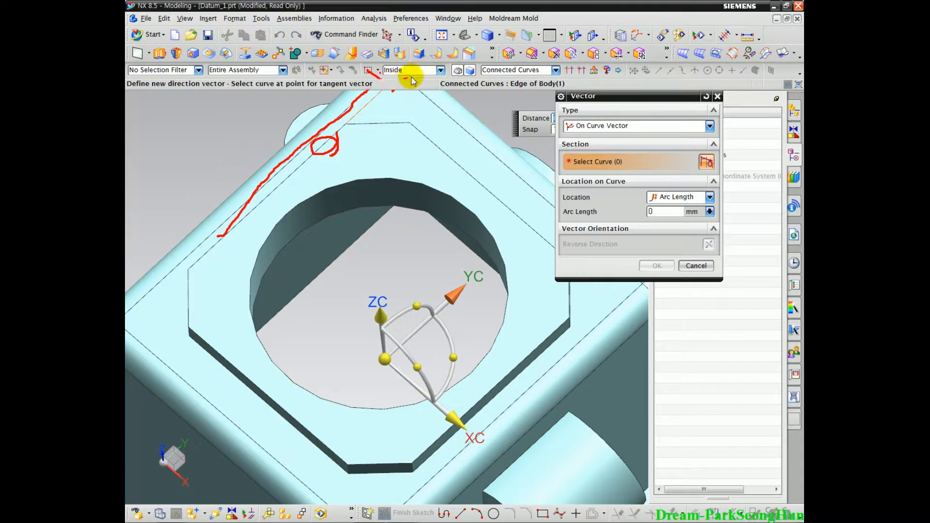
Try the octagonal pad's short corner edge as the tangent curve with an arc length of 0 mm, and deselect it
{"action": "left_click", "coordinate": [391, 121]}
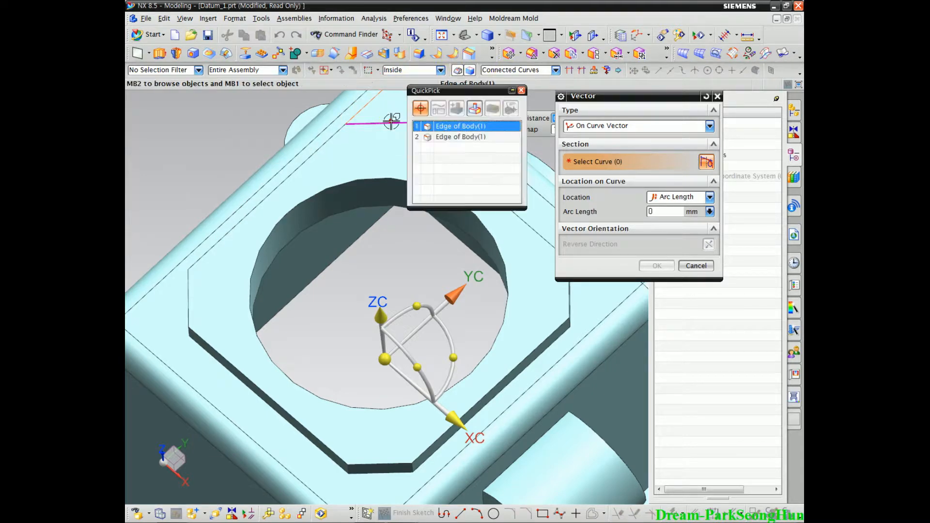
{"action": "left_click", "coordinate": [437, 125]}
{"action": "left_click", "coordinate": [420, 293]}
{"action": "middle_click_drag", "start_coordinate": [410, 241], "coordinate": [442, 243], "text": "shift"}
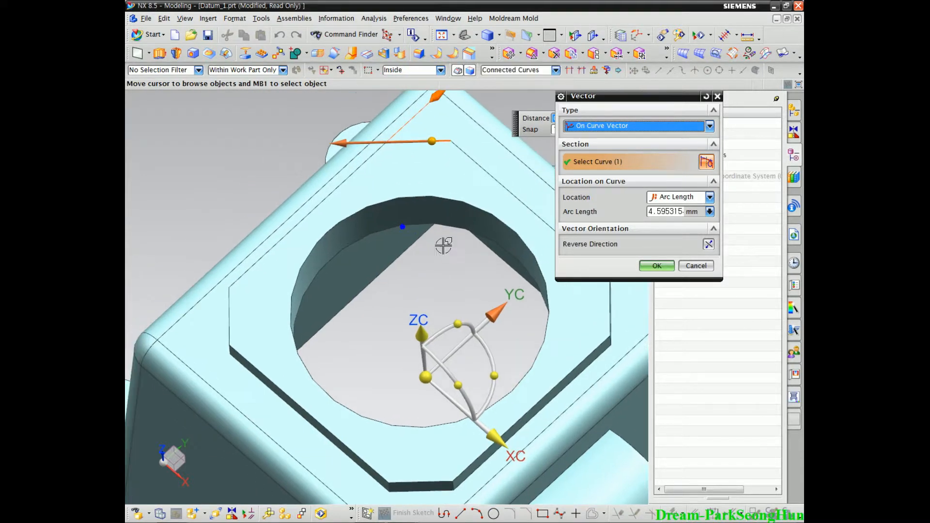
{"action": "mouse_move", "coordinate": [430, 141]}
{"action": "left_mouse_down"}
{"action": "mouse_move", "coordinate": [387, 143]}
{"action": "mouse_move", "coordinate": [446, 141]}
{"action": "left_mouse_up"}
{"action": "middle_click_drag", "start_coordinate": [432, 235], "coordinate": [407, 223], "text": "shift"}
{"action": "scroll", "coordinate": [407, 223], "scroll_direction": "up", "scroll_amount": 5}
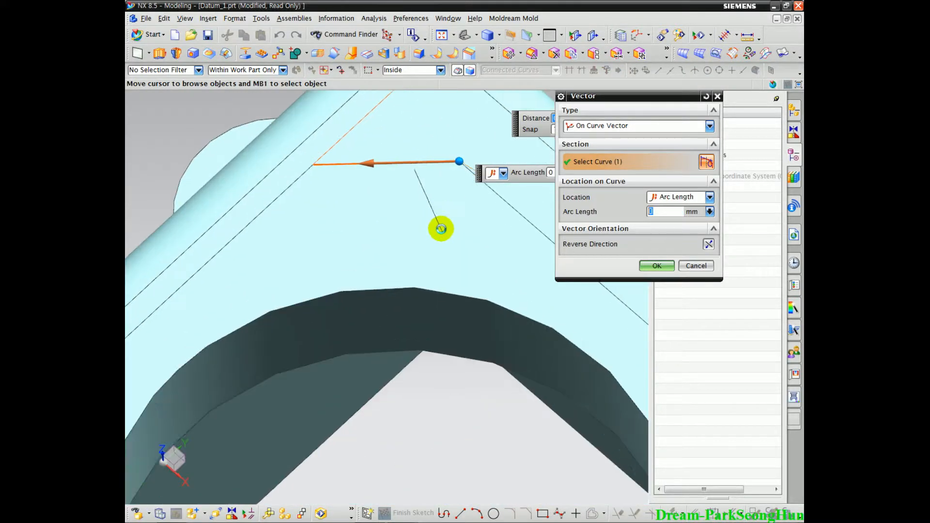
{"action": "left_click_drag", "start_coordinate": [463, 161], "coordinate": [483, 171]}
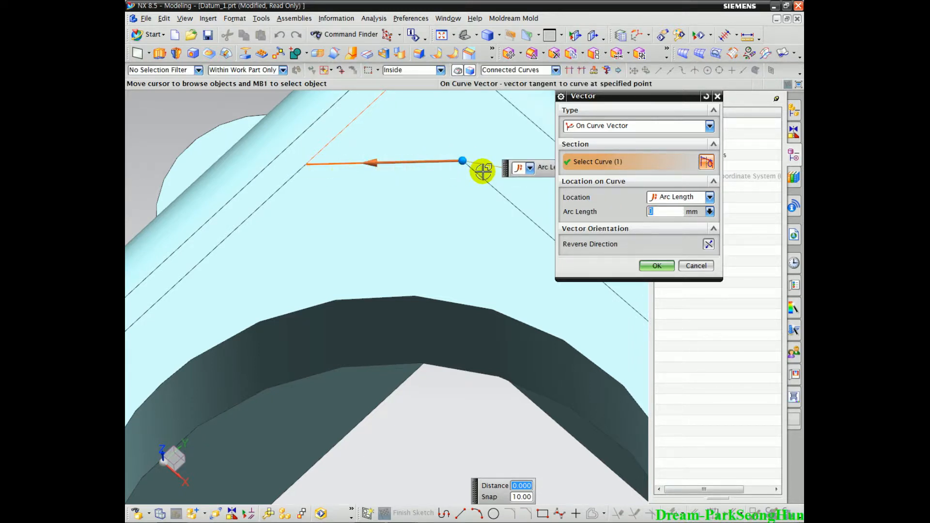
{"action": "scroll", "coordinate": [424, 292], "scroll_direction": "down", "scroll_amount": 5}
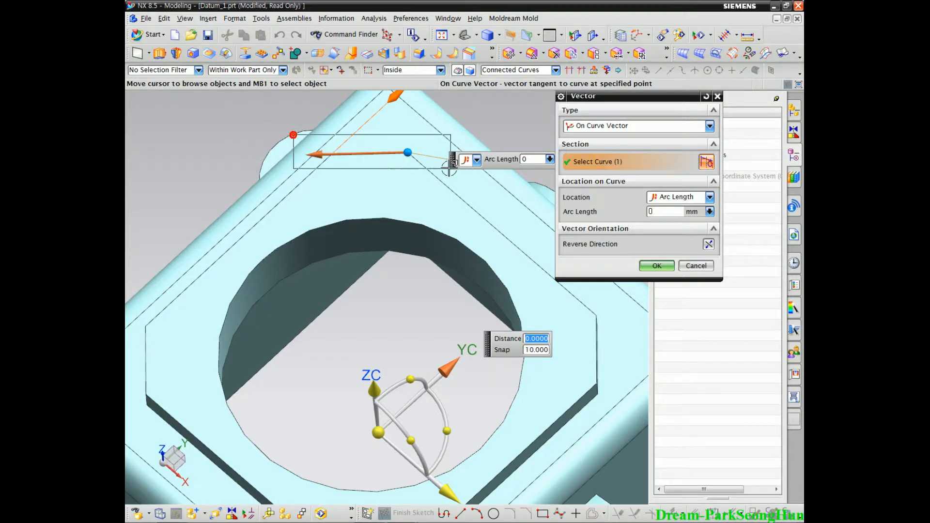
{"action": "left_click", "coordinate": [435, 164], "text": "shift"}
{"action": "middle_click_drag", "start_coordinate": [464, 200], "coordinate": [347, 230]}
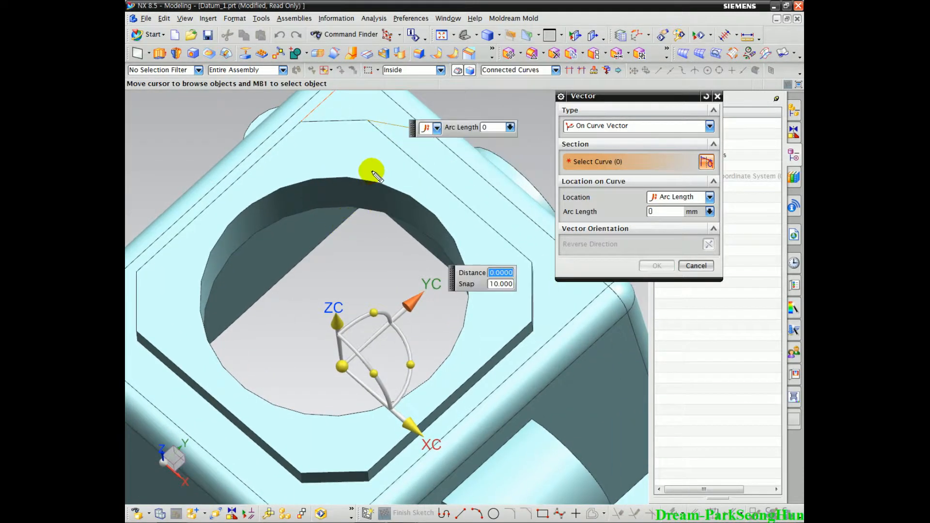
Select the large bore's circular top edge as the curve and move the tangent location to an arc length of 72.5 mm
{"action": "mouse_move", "coordinate": [361, 184]}
{"action": "left_mouse_down"}
{"action": "mouse_move", "coordinate": [442, 201]}
{"action": "mouse_move", "coordinate": [467, 305]}
{"action": "mouse_move", "coordinate": [338, 398]}
{"action": "mouse_move", "coordinate": [231, 359]}
{"action": "mouse_move", "coordinate": [218, 216]}
{"action": "mouse_move", "coordinate": [291, 170]}
{"action": "mouse_move", "coordinate": [460, 276]}
{"action": "mouse_move", "coordinate": [344, 384]}
{"action": "left_mouse_up"}
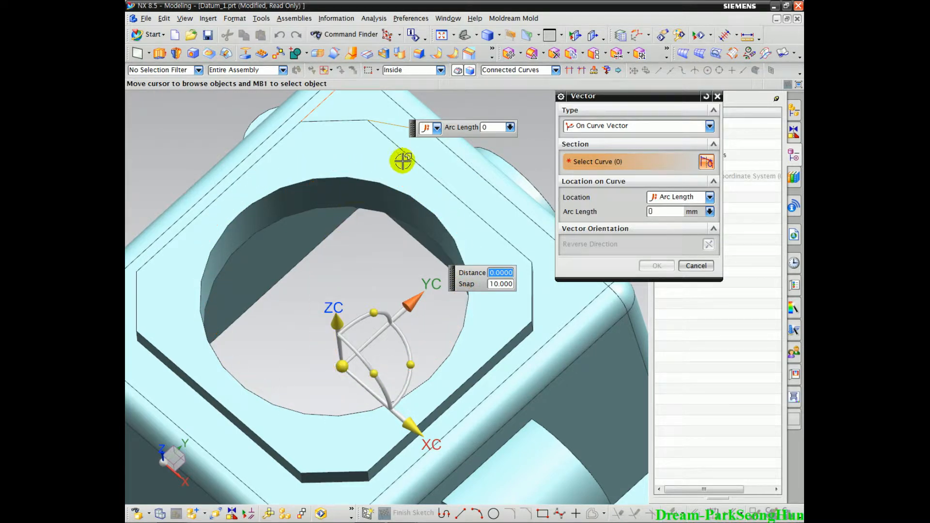
{"action": "left_click", "coordinate": [390, 186]}
{"action": "middle_click_drag", "start_coordinate": [370, 319], "coordinate": [339, 257], "text": "shift"}
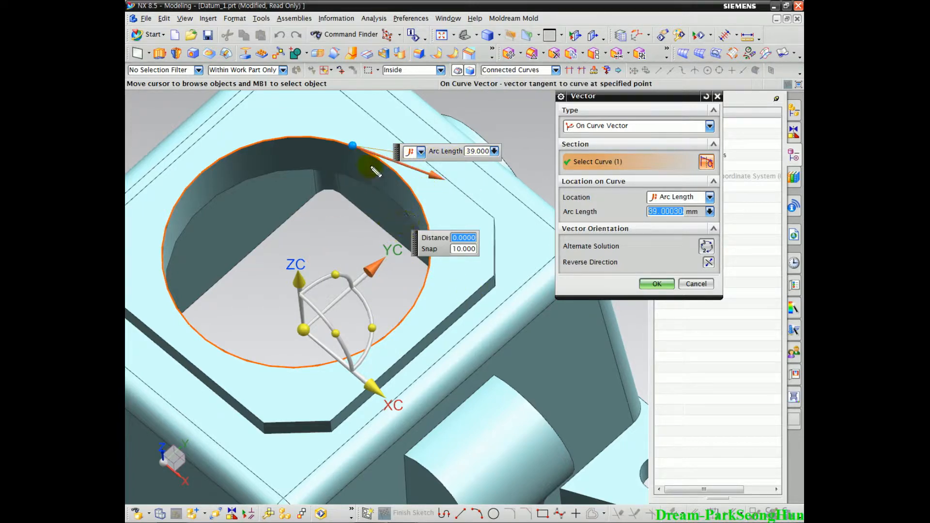
{"action": "left_click_drag", "start_coordinate": [396, 153], "coordinate": [423, 110]}
{"action": "middle_click_drag", "start_coordinate": [307, 253], "coordinate": [312, 235]}
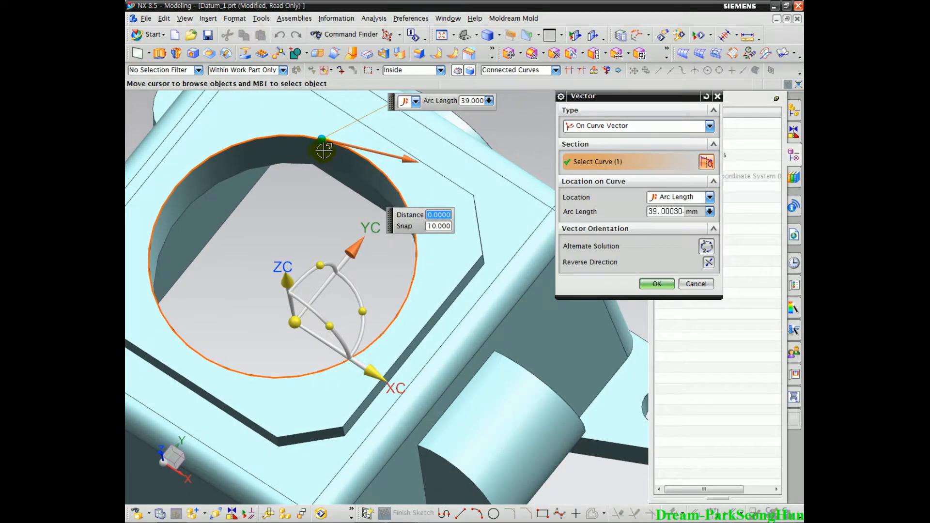
{"action": "left_click_drag", "start_coordinate": [319, 133], "coordinate": [359, 162]}
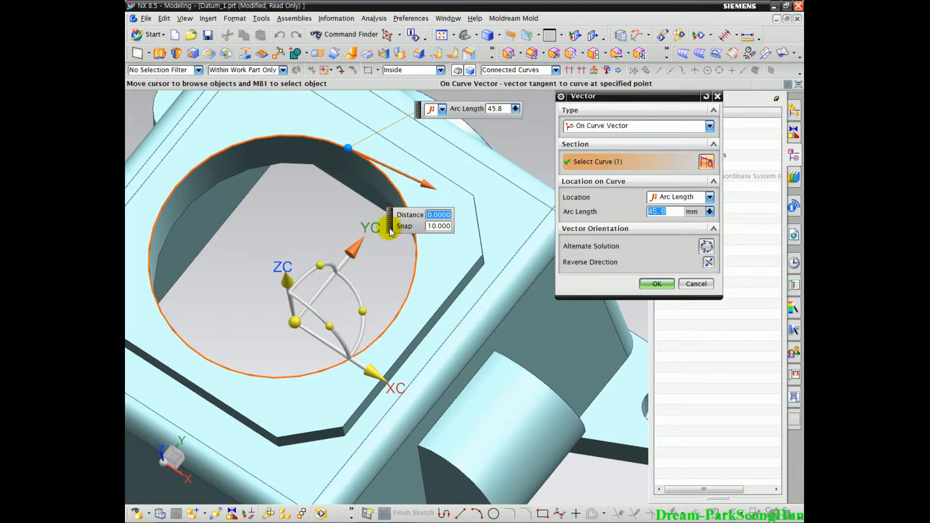
{"action": "left_click_drag", "start_coordinate": [350, 148], "coordinate": [413, 225]}
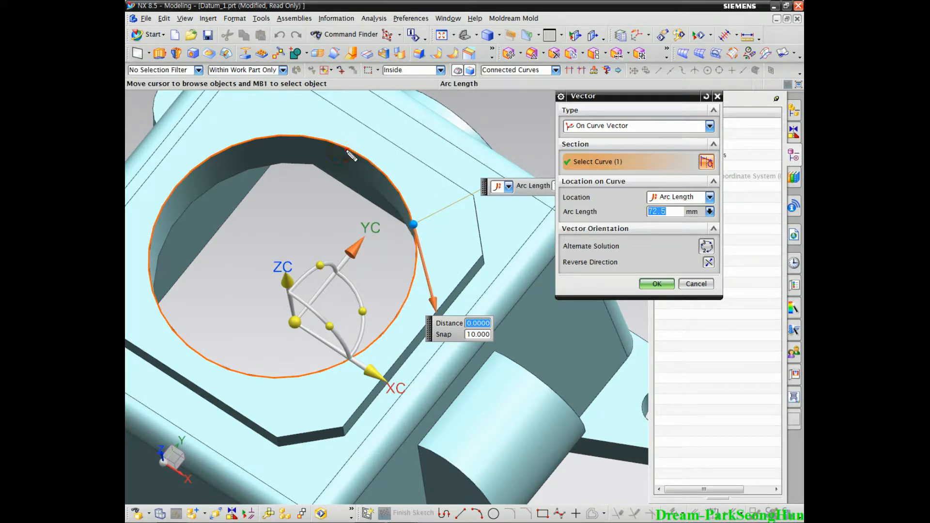
{"action": "mouse_move", "coordinate": [345, 148]}
{"action": "left_mouse_down"}
{"action": "mouse_move", "coordinate": [422, 188]}
{"action": "mouse_move", "coordinate": [443, 261]}
{"action": "left_mouse_up"}
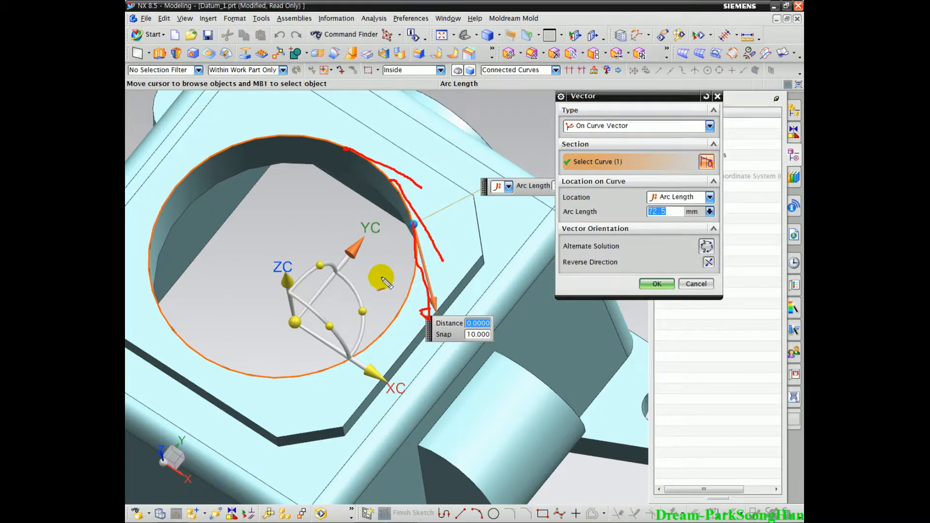
{"action": "middle_click_drag", "start_coordinate": [350, 272], "coordinate": [406, 284]}
{"action": "scroll", "coordinate": [406, 285], "scroll_direction": "down", "scroll_amount": 3}
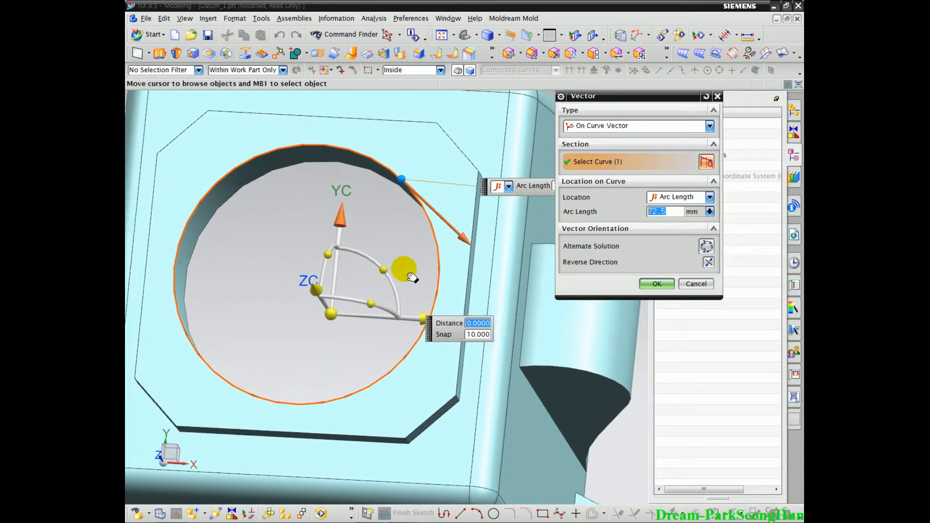
{"action": "left_click_drag", "start_coordinate": [395, 201], "coordinate": [458, 257]}
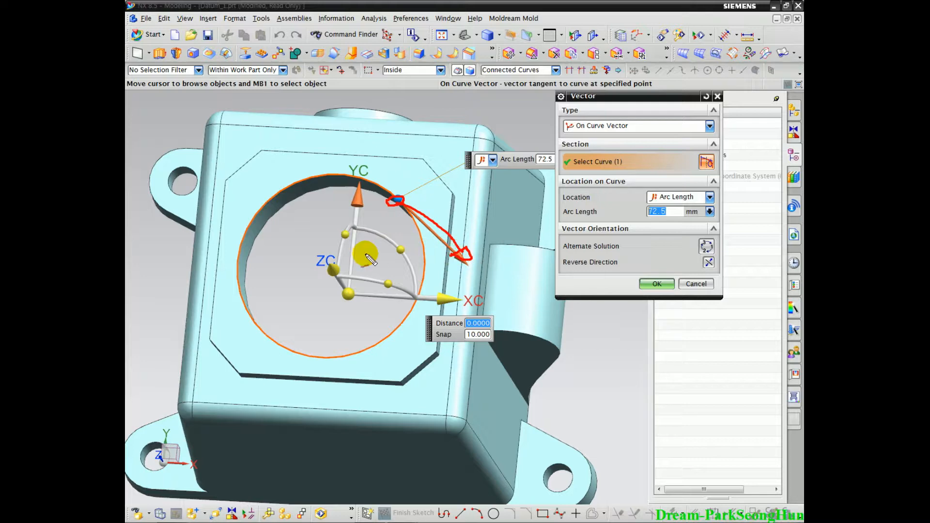
{"action": "mouse_move", "coordinate": [339, 201]}
{"action": "left_mouse_down"}
{"action": "mouse_move", "coordinate": [390, 192]}
{"action": "mouse_move", "coordinate": [383, 221]}
{"action": "left_mouse_up"}
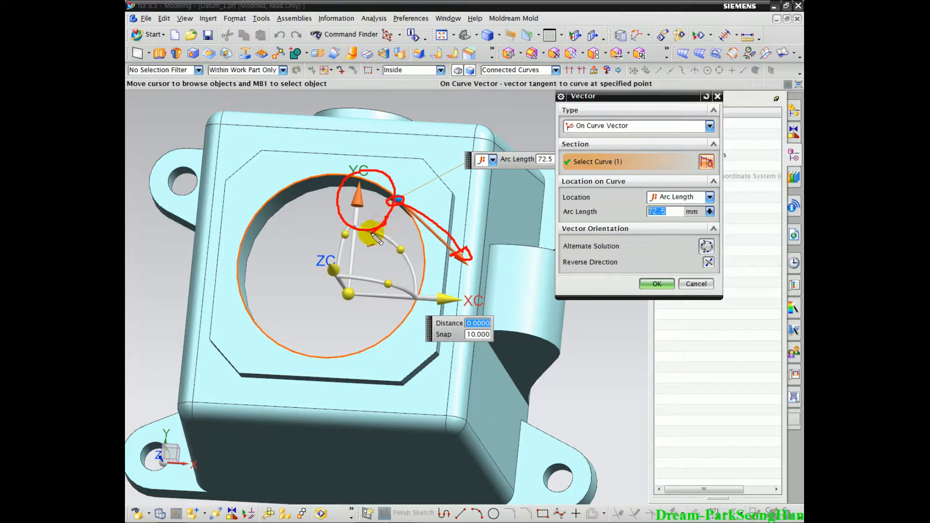
{"action": "left_click_drag", "start_coordinate": [365, 147], "coordinate": [357, 312]}
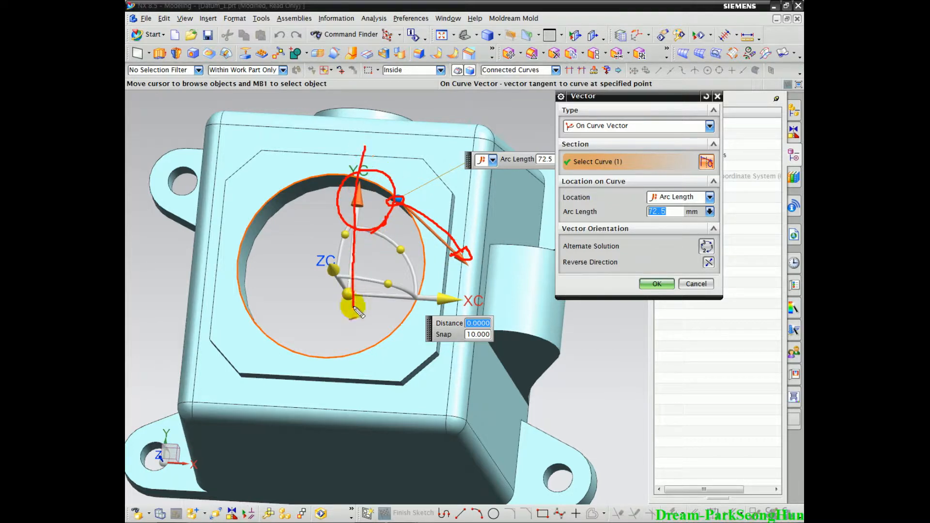
{"action": "left_click_drag", "start_coordinate": [373, 154], "coordinate": [353, 306]}
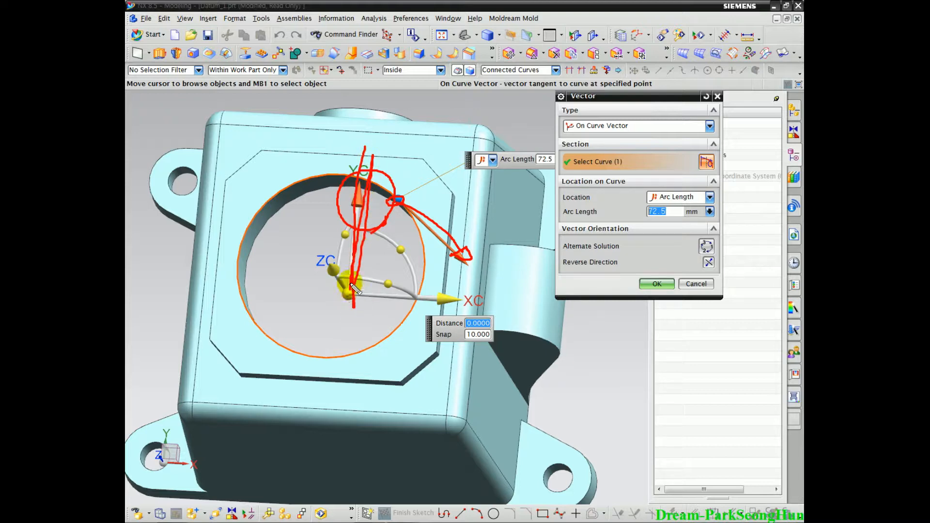
{"action": "key", "text": "Escape"}
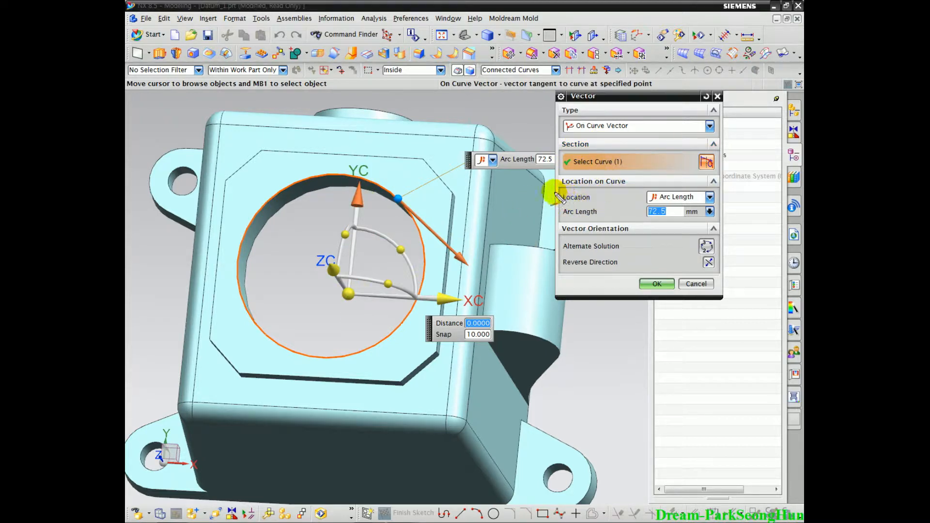
{"action": "mouse_move", "coordinate": [617, 199]}
{"action": "left_mouse_down"}
{"action": "mouse_move", "coordinate": [589, 169]}
{"action": "mouse_move", "coordinate": [630, 191]}
{"action": "left_mouse_up"}
{"action": "key", "text": "Escape"}
{"action": "left_click_drag", "start_coordinate": [560, 206], "coordinate": [602, 209]}
{"action": "key", "text": "Escape"}
Try Through Point as the location method on the bore edge and return to Arc Length
{"action": "left_click", "coordinate": [673, 199]}
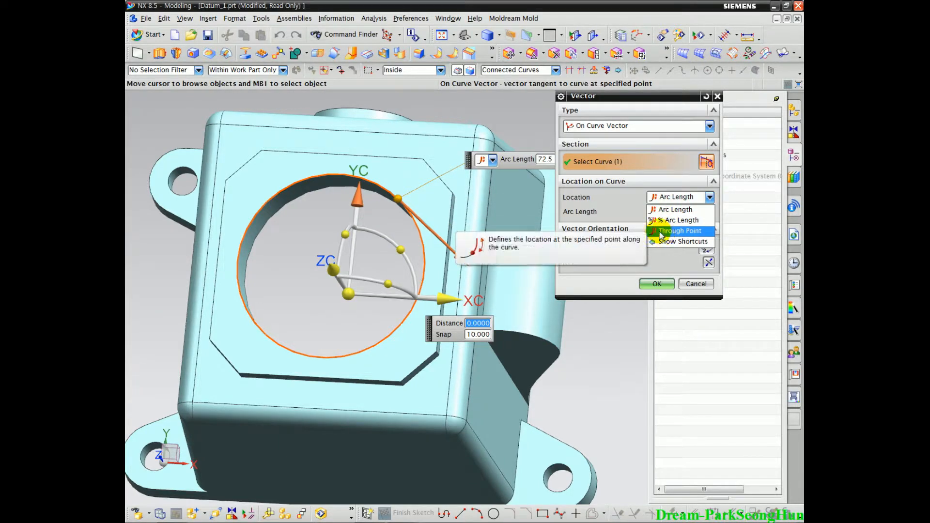
{"action": "left_click", "coordinate": [671, 231]}
{"action": "left_click", "coordinate": [669, 197]}
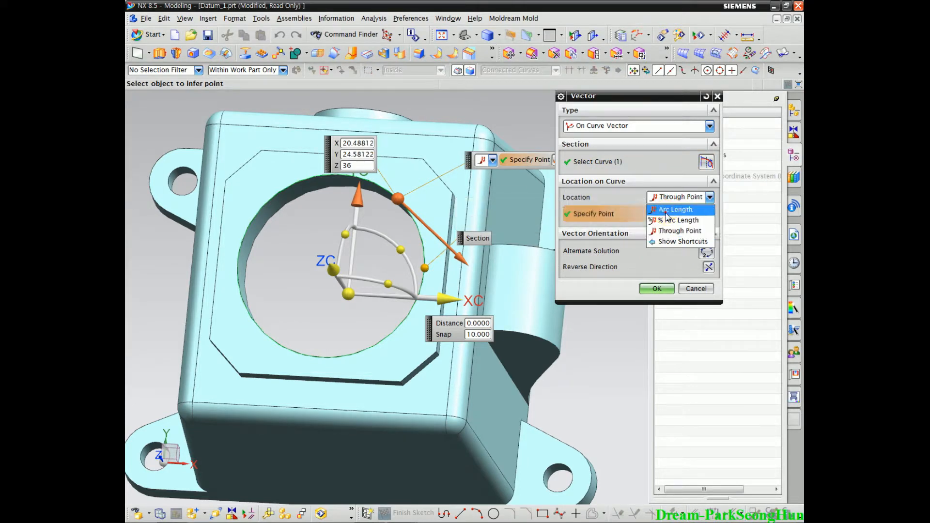
{"action": "left_click", "coordinate": [668, 209]}
{"action": "mouse_move", "coordinate": [633, 206]}
{"action": "left_mouse_down"}
{"action": "mouse_move", "coordinate": [600, 218]}
{"action": "mouse_move", "coordinate": [635, 182]}
{"action": "mouse_move", "coordinate": [603, 235]}
{"action": "left_mouse_up"}
{"action": "left_click", "coordinate": [671, 197]}
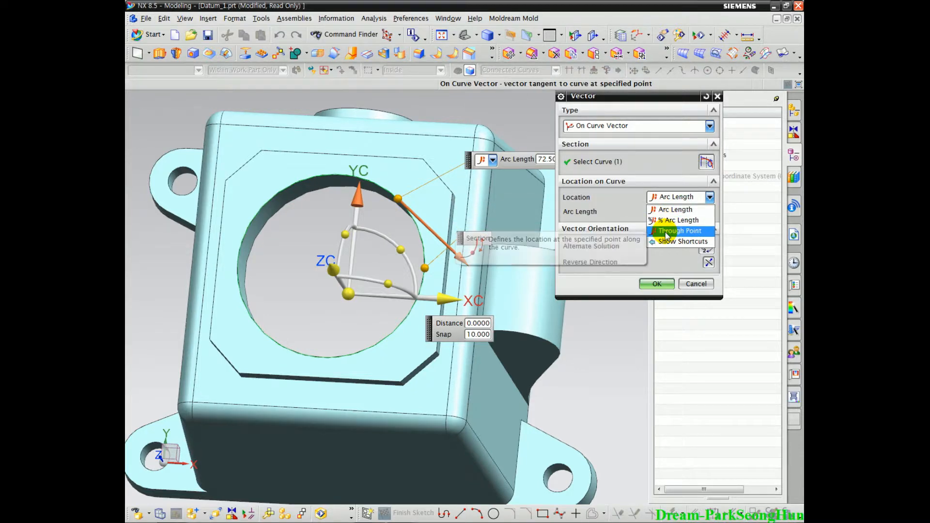
{"action": "left_click", "coordinate": [617, 201]}
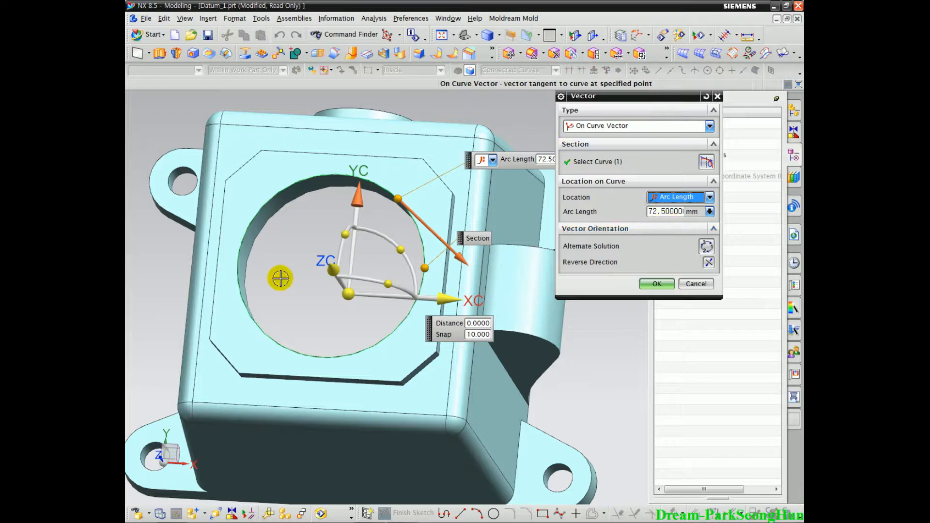
{"action": "mouse_move", "coordinate": [240, 257]}
{"action": "left_mouse_down"}
{"action": "mouse_move", "coordinate": [263, 191]}
{"action": "mouse_move", "coordinate": [363, 167]}
{"action": "mouse_move", "coordinate": [435, 266]}
{"action": "mouse_move", "coordinate": [358, 352]}
{"action": "mouse_move", "coordinate": [239, 291]}
{"action": "mouse_move", "coordinate": [245, 256]}
{"action": "left_mouse_up"}
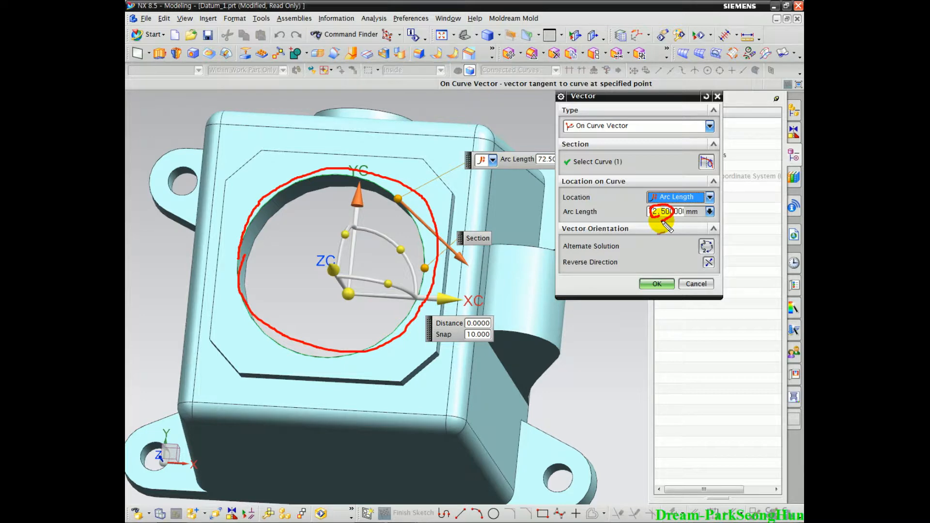
{"action": "key", "text": "Escape"}
{"action": "left_click_drag", "start_coordinate": [603, 223], "coordinate": [605, 223]}
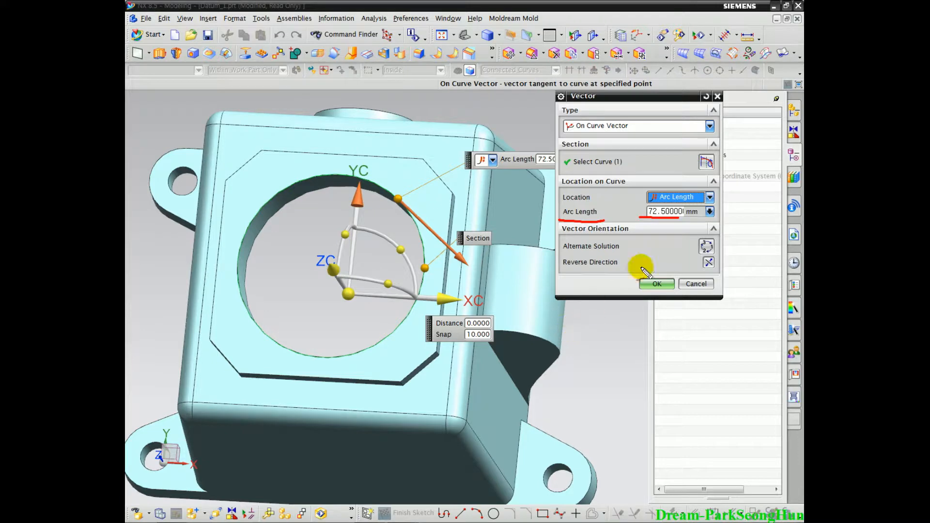
Try arc lengths of 0, 10 and 50 mm for the tangent location on the bore's circular edge
{"action": "left_click", "coordinate": [664, 211]}
{"action": "type", "text": "0"}
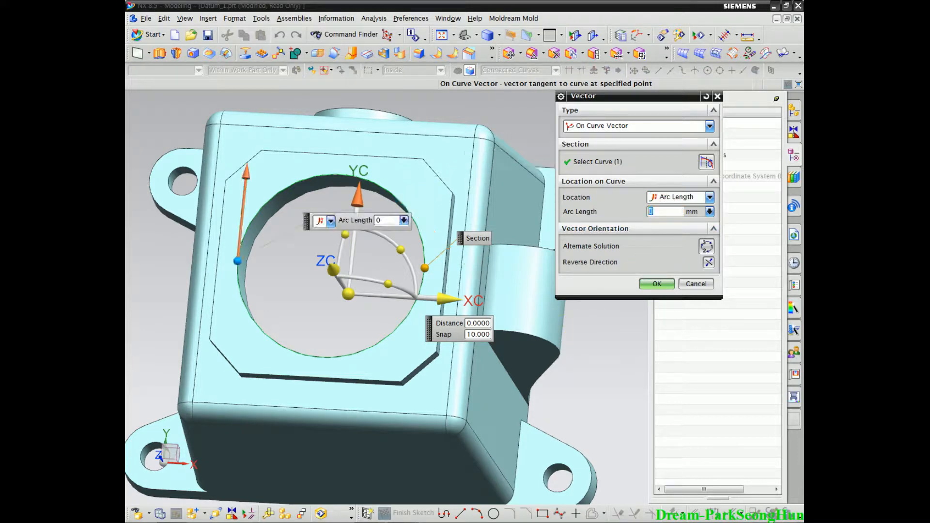
{"action": "mouse_move", "coordinate": [242, 272]}
{"action": "left_mouse_down"}
{"action": "mouse_move", "coordinate": [248, 267]}
{"action": "mouse_move", "coordinate": [233, 255]}
{"action": "left_mouse_up"}
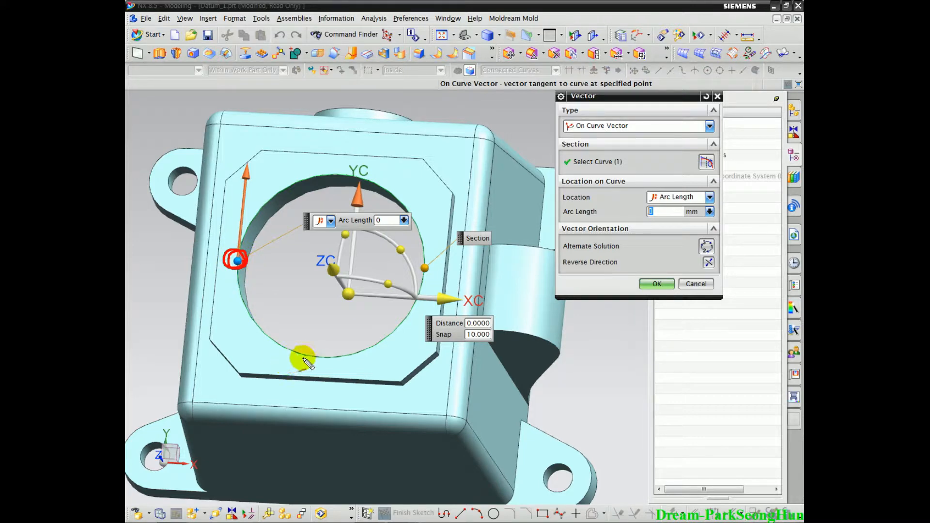
{"action": "key", "text": "Escape"}
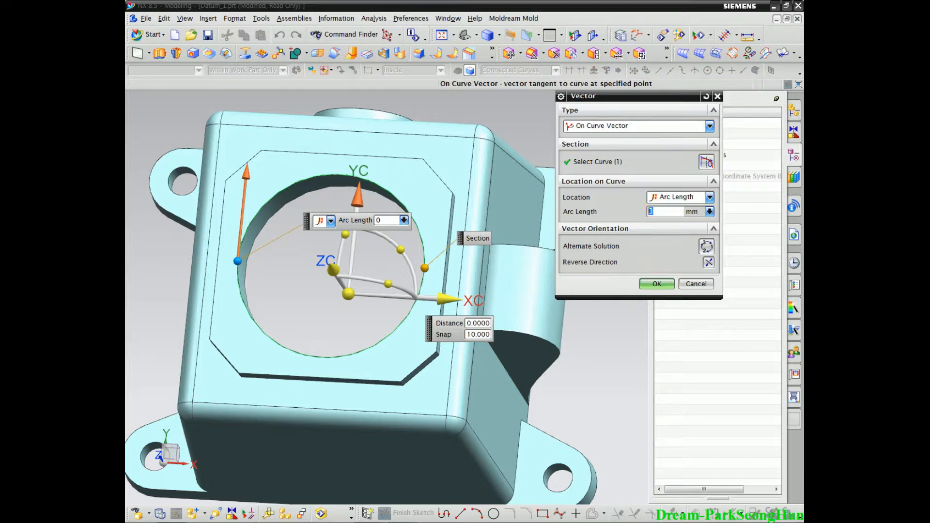
{"action": "key", "text": "Return"}
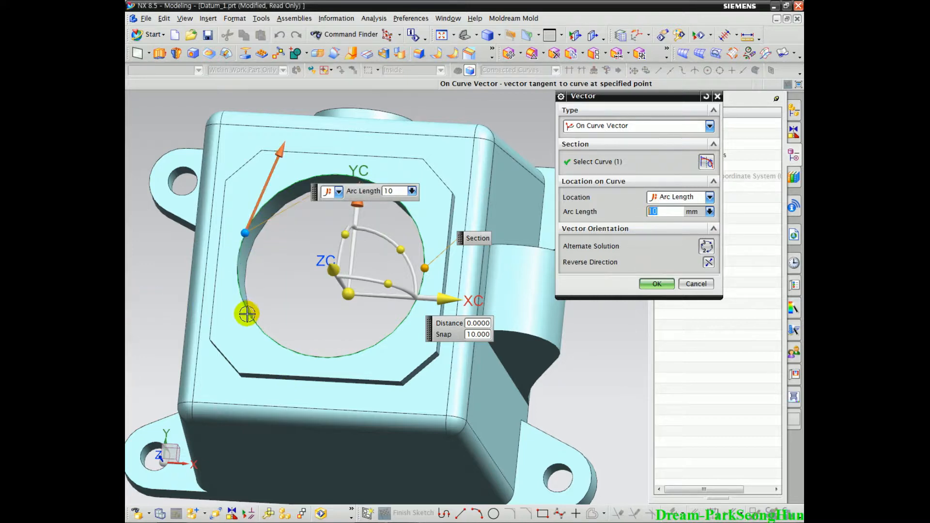
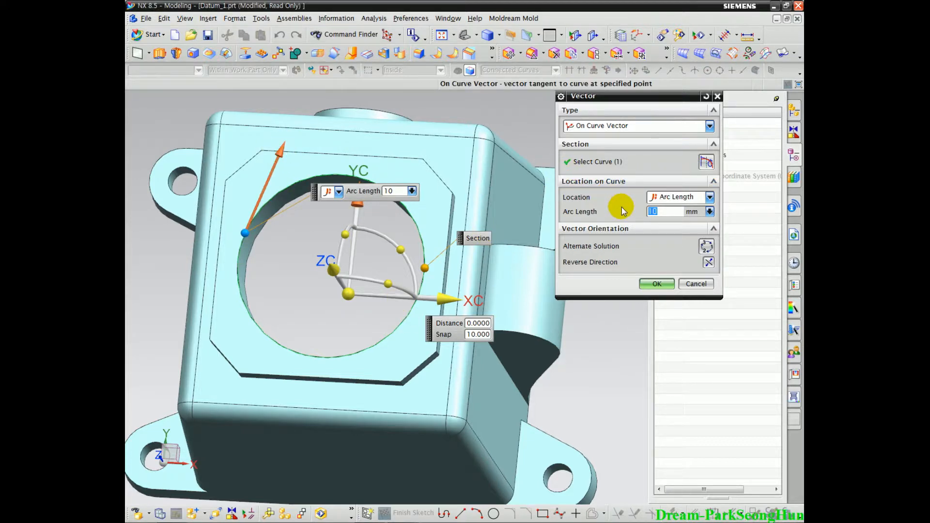
{"action": "mouse_move", "coordinate": [255, 227]}
{"action": "left_mouse_down"}
{"action": "mouse_move", "coordinate": [415, 198]}
{"action": "mouse_move", "coordinate": [380, 339]}
{"action": "mouse_move", "coordinate": [259, 286]}
{"action": "mouse_move", "coordinate": [415, 270]}
{"action": "mouse_move", "coordinate": [320, 170]}
{"action": "left_mouse_up"}
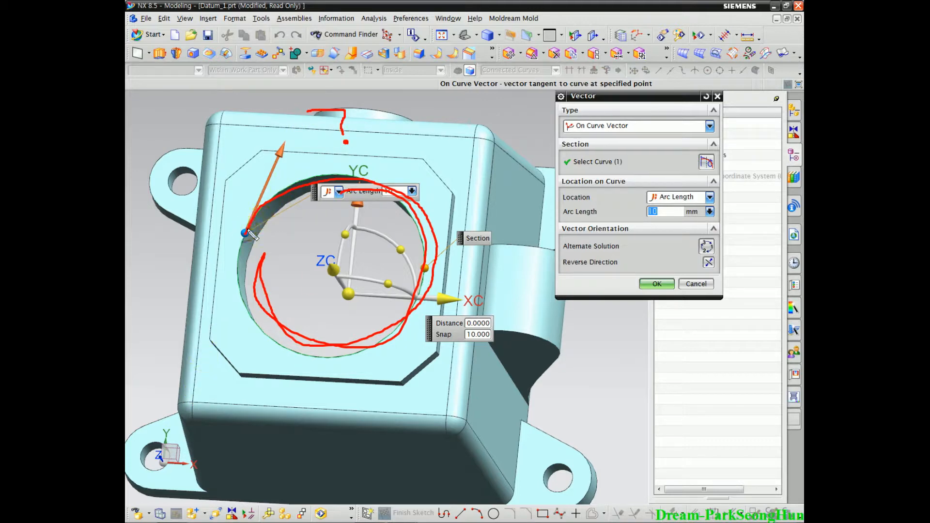
{"action": "mouse_move", "coordinate": [246, 228]}
{"action": "left_mouse_down"}
{"action": "mouse_move", "coordinate": [423, 286]}
{"action": "mouse_move", "coordinate": [264, 315]}
{"action": "mouse_move", "coordinate": [256, 262]}
{"action": "left_mouse_up"}
{"action": "key", "text": "Escape"}
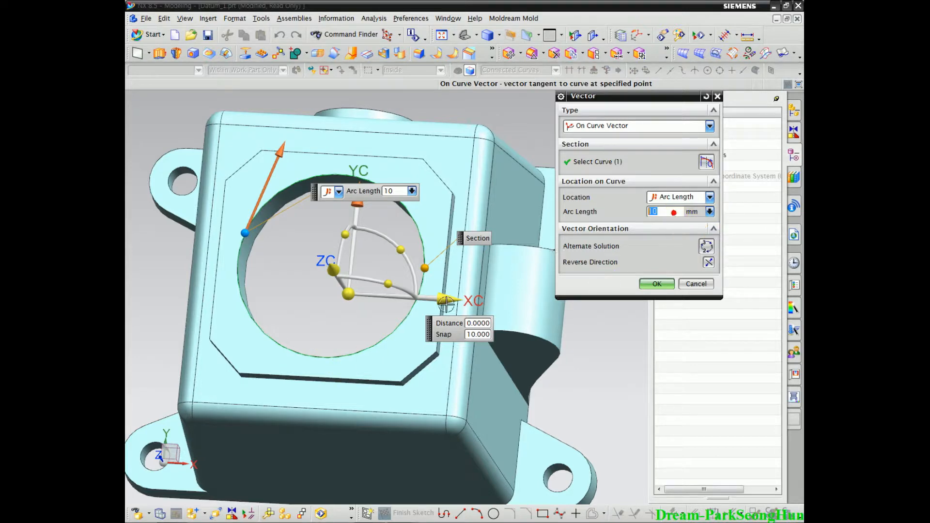
{"action": "type", "text": "50"}
{"action": "key", "text": "Return"}
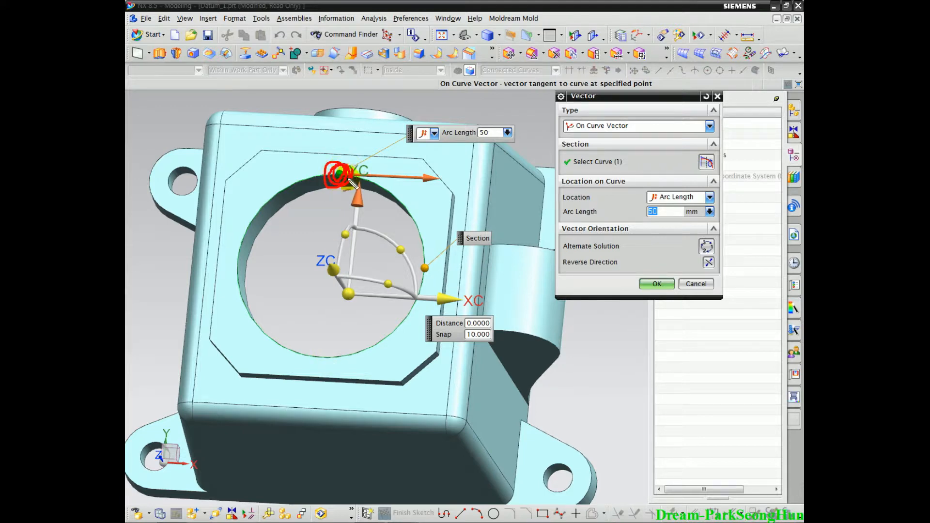
{"action": "mouse_move", "coordinate": [342, 181]}
{"action": "left_mouse_down"}
{"action": "mouse_move", "coordinate": [490, 177]}
{"action": "mouse_move", "coordinate": [450, 192]}
{"action": "left_mouse_up"}
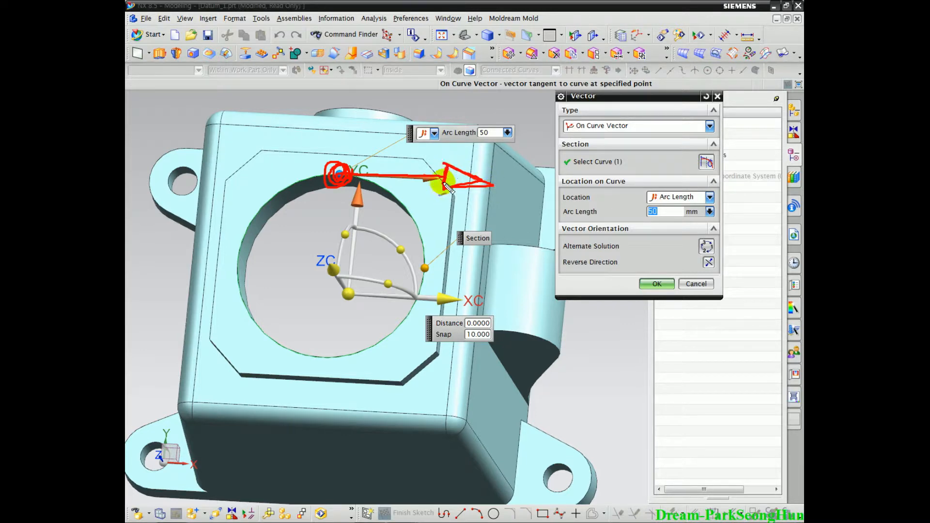
{"action": "left_click_drag", "start_coordinate": [385, 191], "coordinate": [365, 240]}
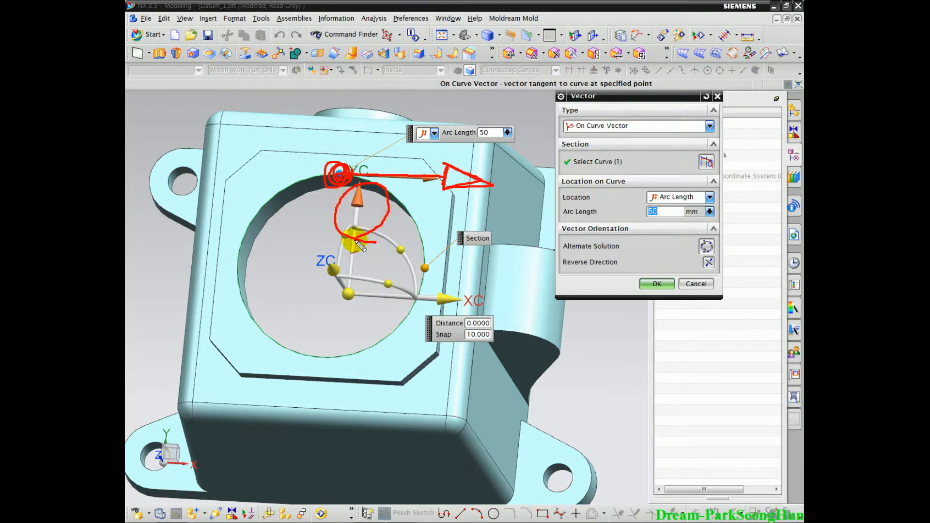
{"action": "key", "text": "Escape"}
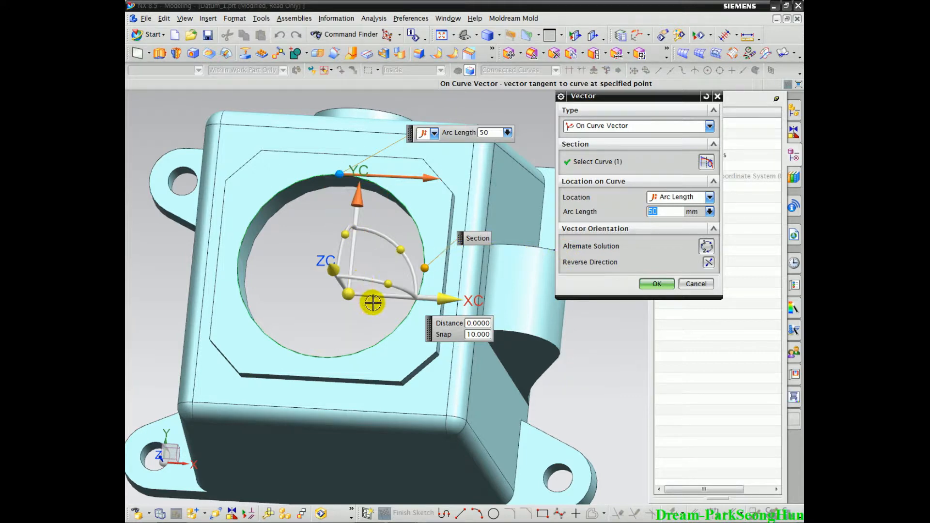
Switch the location method on the bore edge to % Arc Length and set it to 50
{"action": "left_click", "coordinate": [710, 197]}
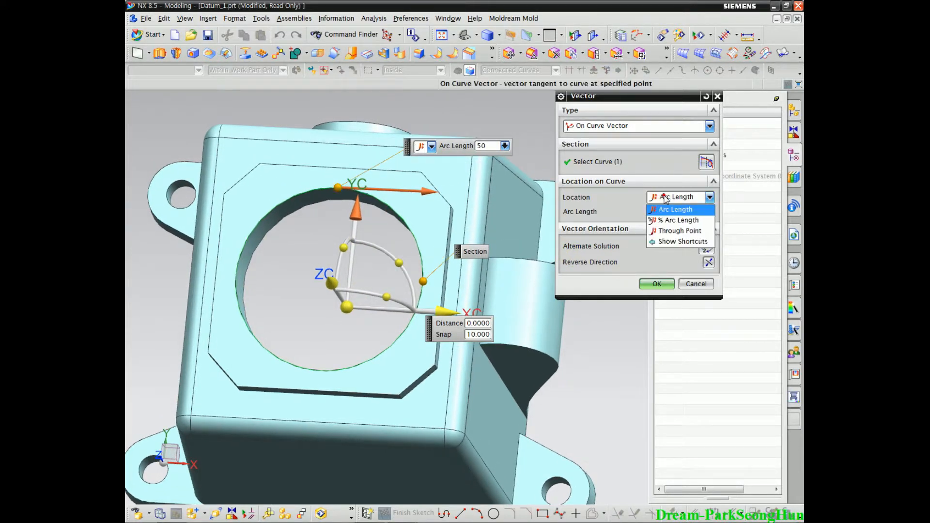
{"action": "left_click", "coordinate": [667, 222]}
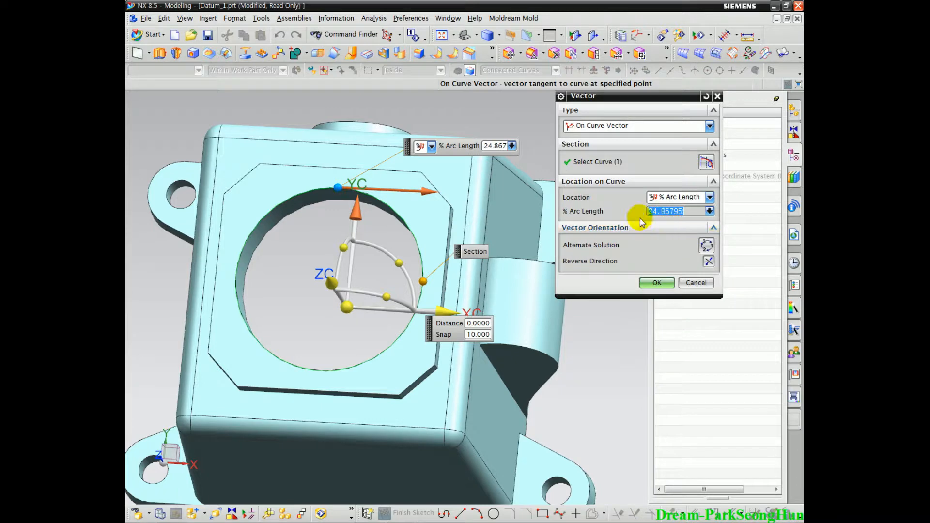
{"action": "mouse_move", "coordinate": [250, 238]}
{"action": "left_mouse_down"}
{"action": "mouse_move", "coordinate": [378, 199]}
{"action": "mouse_move", "coordinate": [426, 278]}
{"action": "mouse_move", "coordinate": [307, 365]}
{"action": "mouse_move", "coordinate": [235, 303]}
{"action": "left_mouse_up"}
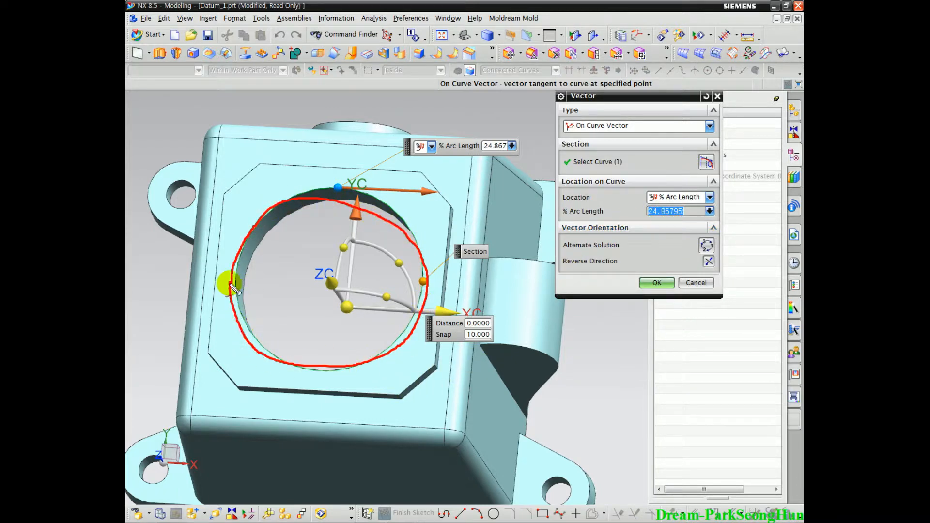
{"action": "left_click_drag", "start_coordinate": [240, 154], "coordinate": [240, 184]}
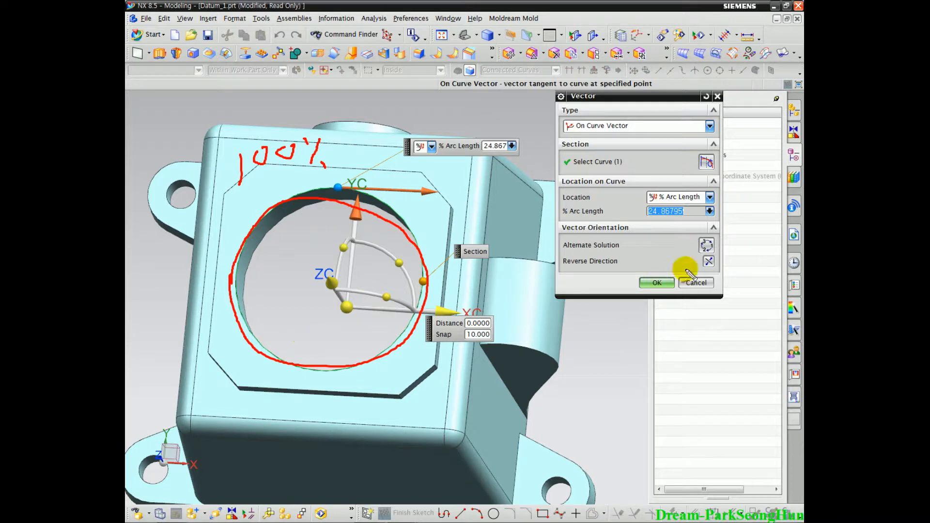
{"action": "left_click", "coordinate": [671, 211]}
{"action": "type", "text": "50"}
{"action": "key", "text": "Return"}
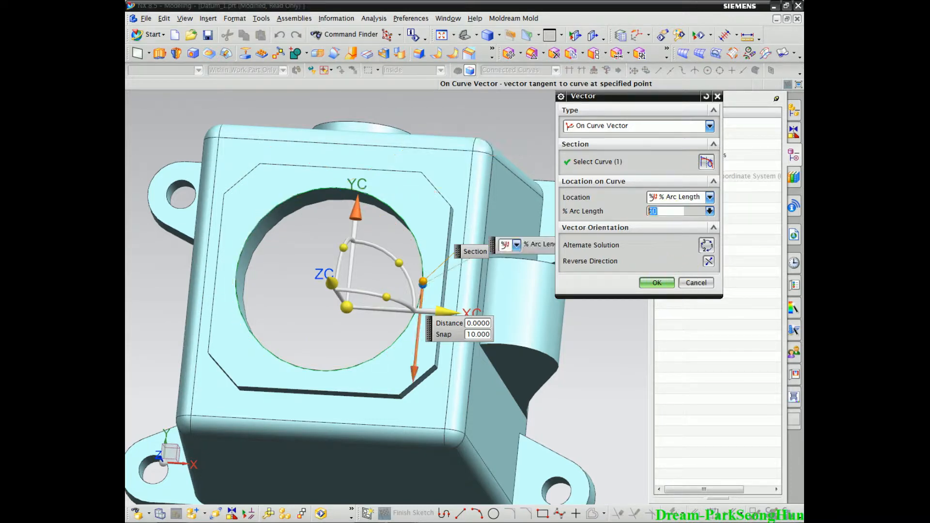
Set the vector location on the bore edge to a % arc length of 30
{"action": "middle_click_drag", "start_coordinate": [317, 284], "coordinate": [249, 259]}
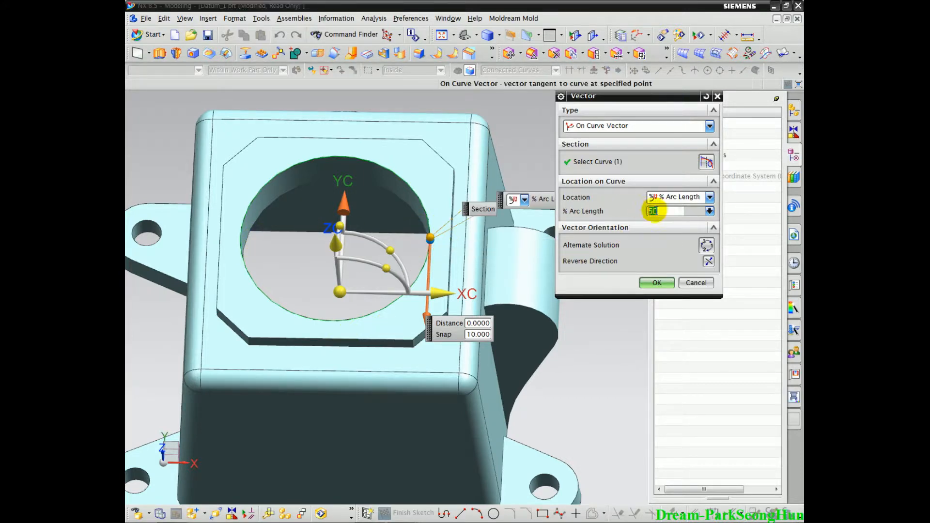
{"action": "type", "text": "30"}
{"action": "key", "text": "Return"}
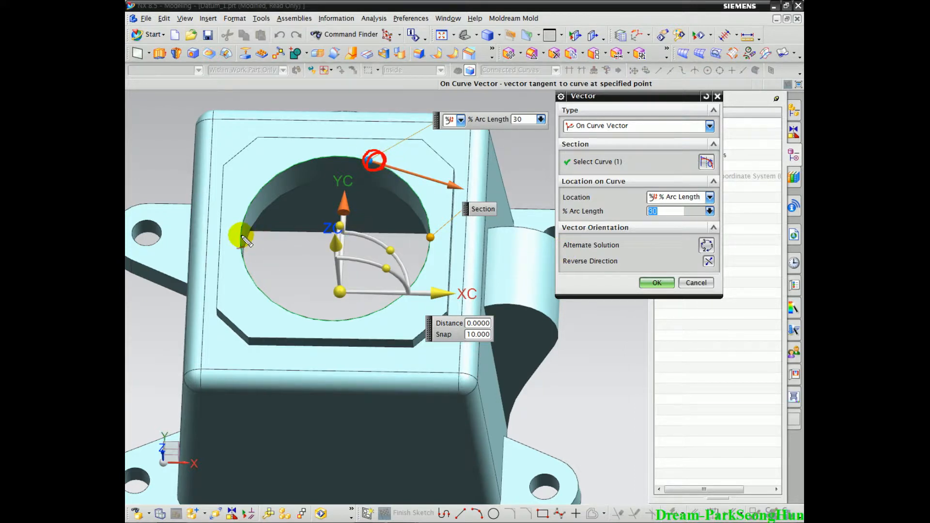
{"action": "mouse_move", "coordinate": [242, 206]}
{"action": "left_mouse_down"}
{"action": "mouse_move", "coordinate": [320, 155]}
{"action": "mouse_move", "coordinate": [436, 201]}
{"action": "mouse_move", "coordinate": [394, 298]}
{"action": "mouse_move", "coordinate": [252, 281]}
{"action": "mouse_move", "coordinate": [263, 217]}
{"action": "left_mouse_up"}
{"action": "left_click_drag", "start_coordinate": [199, 185], "coordinate": [196, 200]}
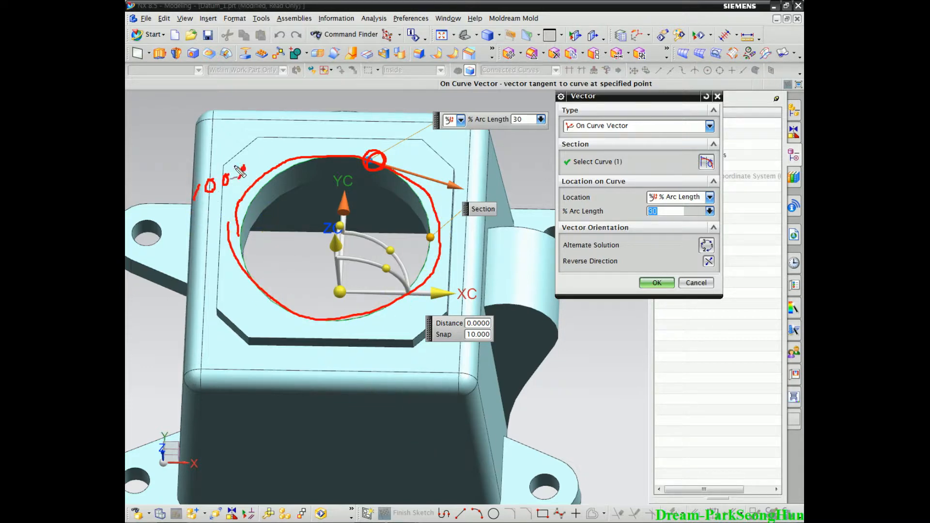
{"action": "left_click_drag", "start_coordinate": [367, 175], "coordinate": [386, 156]}
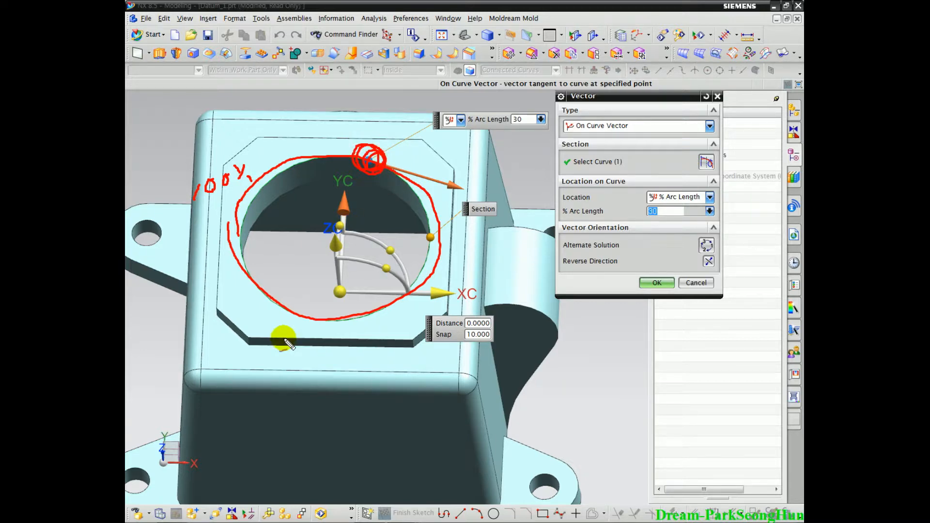
{"action": "key", "text": "Escape"}
{"action": "middle_click_drag", "start_coordinate": [366, 236], "coordinate": [341, 248]}
{"action": "left_click_drag", "start_coordinate": [351, 202], "coordinate": [354, 213]}
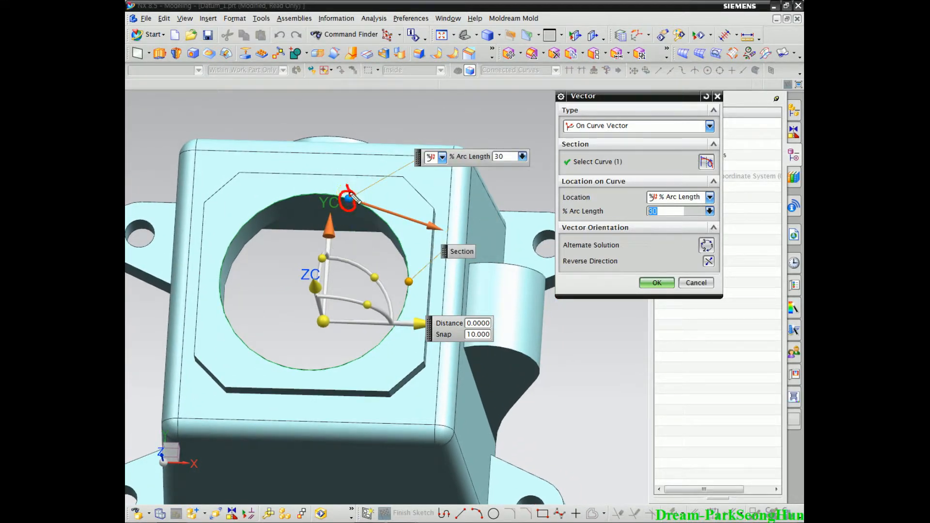
{"action": "mouse_move", "coordinate": [380, 215]}
{"action": "left_mouse_down"}
{"action": "mouse_move", "coordinate": [449, 227]}
{"action": "mouse_move", "coordinate": [444, 220]}
{"action": "left_mouse_up"}
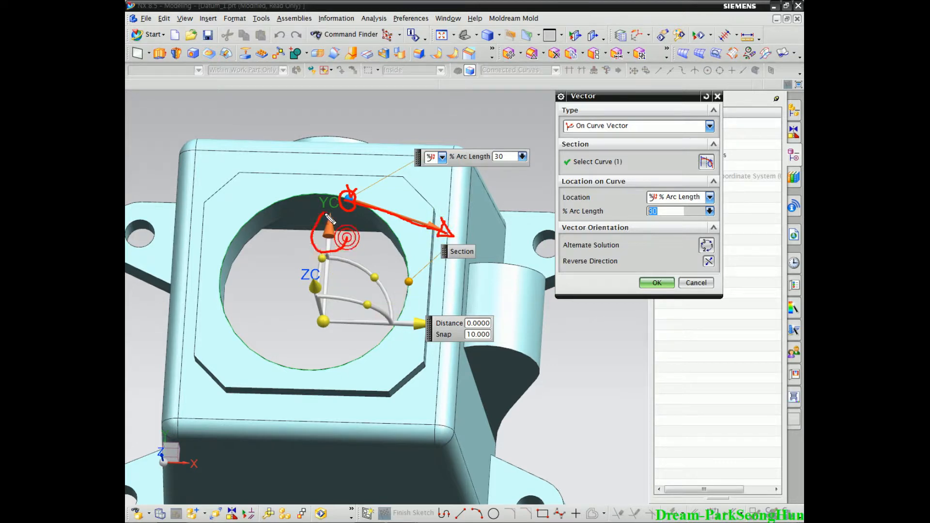
{"action": "key", "text": "Escape"}
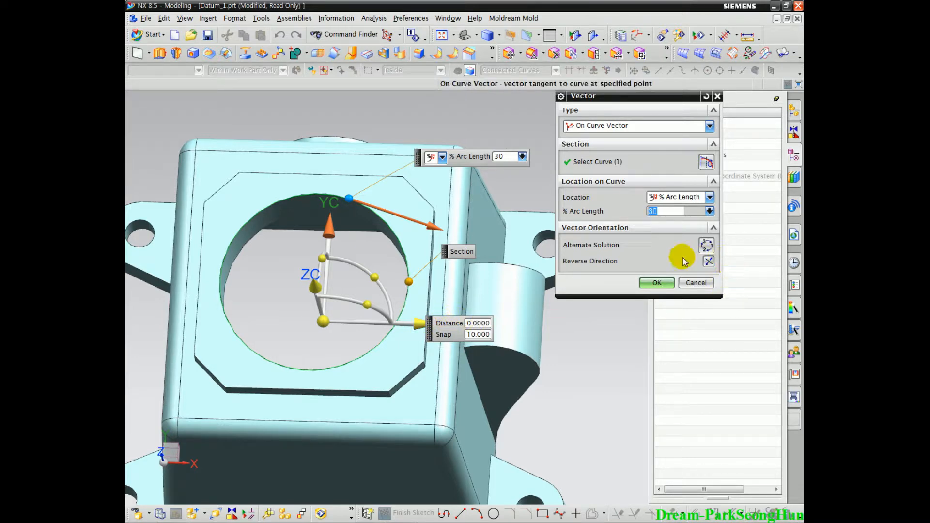
{"action": "left_click", "coordinate": [597, 291]}
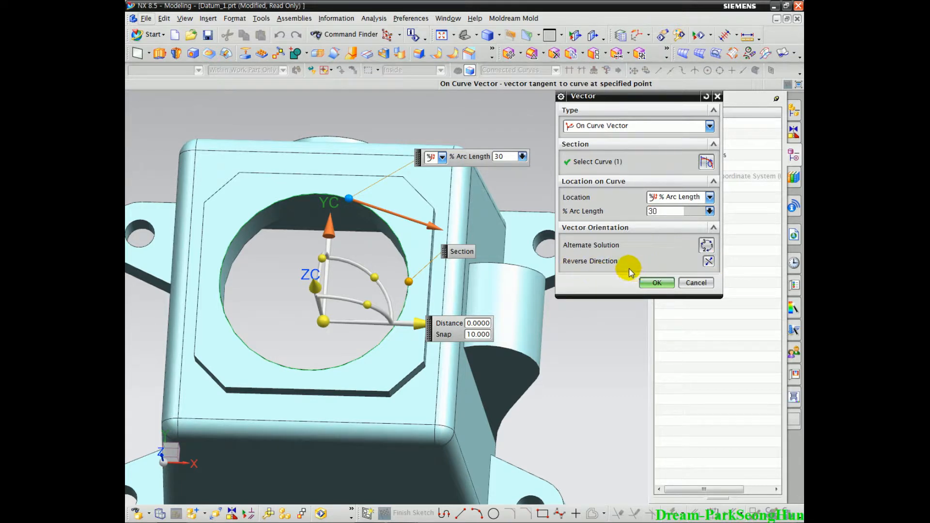
{"action": "mouse_move", "coordinate": [607, 241]}
{"action": "left_mouse_down"}
{"action": "mouse_move", "coordinate": [629, 216]}
{"action": "mouse_move", "coordinate": [564, 235]}
{"action": "left_mouse_up"}
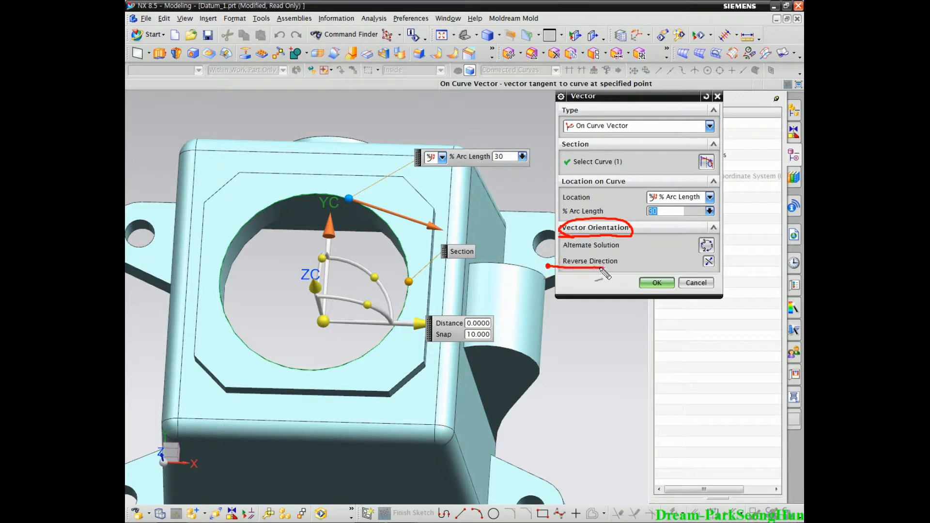
Reverse the tangent vector on the bore edge back and forth, returning it to its original direction
{"action": "left_click", "coordinate": [708, 262]}
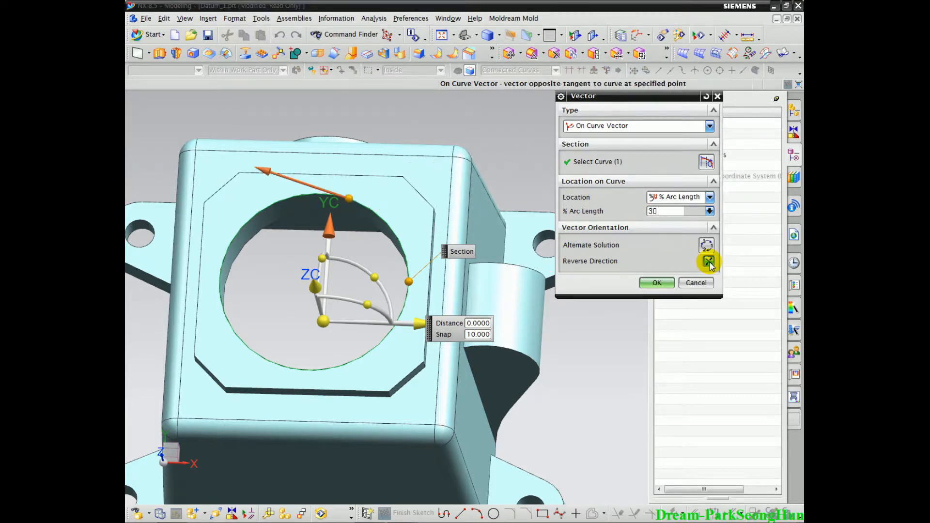
{"action": "left_click", "coordinate": [709, 262]}
{"action": "left_click", "coordinate": [708, 262]}
{"action": "left_click", "coordinate": [709, 261]}
{"action": "left_click", "coordinate": [708, 261]}
{"action": "left_click", "coordinate": [709, 262]}
{"action": "left_click", "coordinate": [708, 262]}
{"action": "left_click", "coordinate": [708, 261]}
Cycle the bore-edge vector through its Alternate Solution orientations, including normal to the curve, and return it to the curve tangent
{"action": "mouse_move", "coordinate": [561, 250]}
{"action": "left_mouse_down"}
{"action": "mouse_move", "coordinate": [649, 256]}
{"action": "mouse_move", "coordinate": [716, 242]}
{"action": "mouse_move", "coordinate": [700, 252]}
{"action": "mouse_move", "coordinate": [685, 241]}
{"action": "mouse_move", "coordinate": [709, 233]}
{"action": "mouse_move", "coordinate": [728, 259]}
{"action": "mouse_move", "coordinate": [702, 237]}
{"action": "left_mouse_up"}
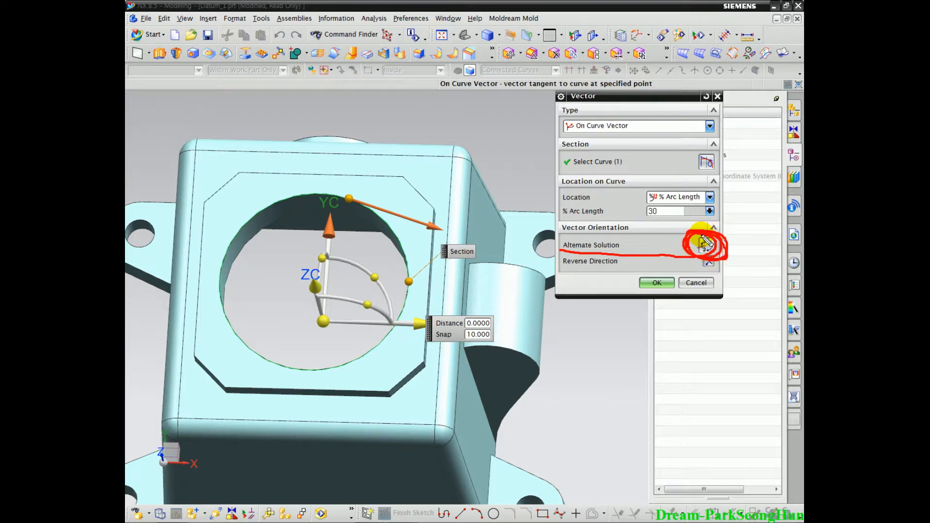
{"action": "key", "text": "Escape"}
{"action": "left_click", "coordinate": [706, 245]}
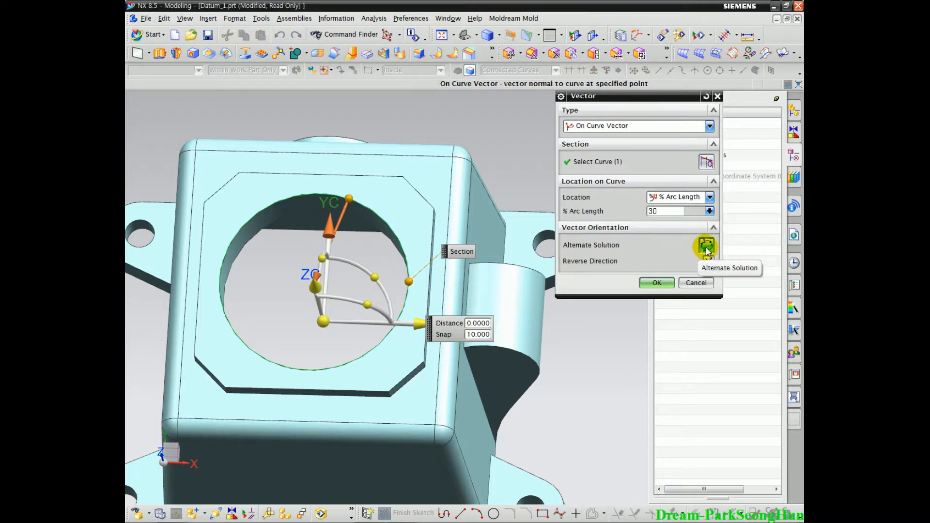
{"action": "left_click", "coordinate": [706, 246]}
{"action": "left_click", "coordinate": [707, 247]}
{"action": "left_click", "coordinate": [706, 247]}
{"action": "left_click", "coordinate": [706, 246]}
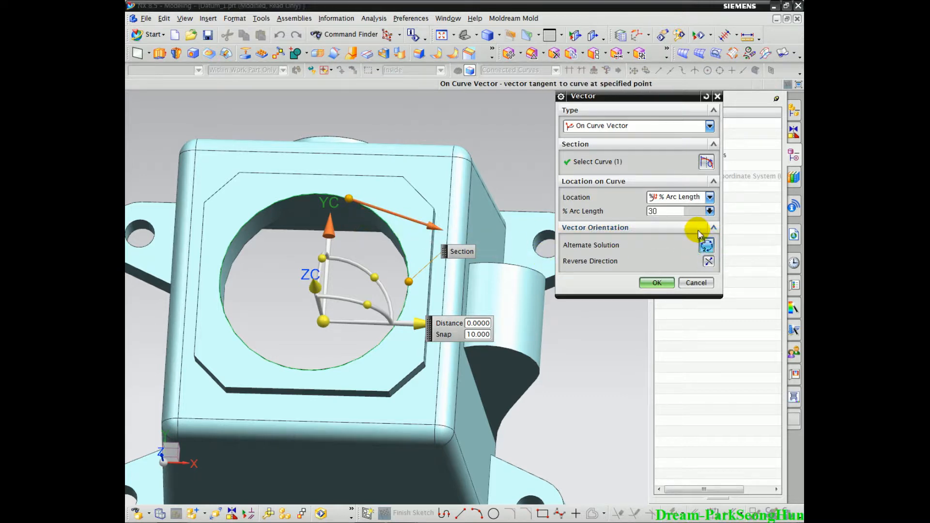
{"action": "left_click", "coordinate": [706, 246]}
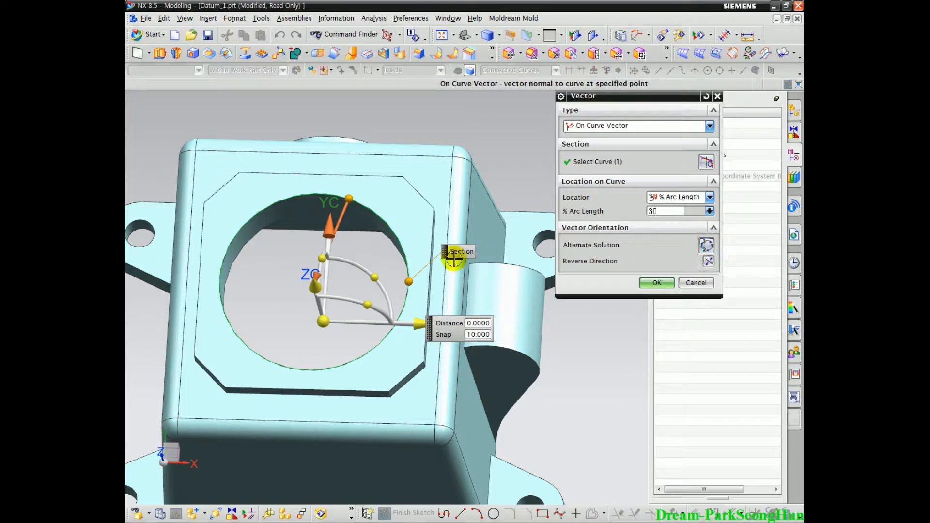
{"action": "middle_click_drag", "start_coordinate": [414, 260], "coordinate": [463, 252], "text": "shift"}
{"action": "left_click_drag", "start_coordinate": [390, 245], "coordinate": [361, 303]}
{"action": "left_click", "coordinate": [706, 246]}
{"action": "middle_click_drag", "start_coordinate": [424, 266], "coordinate": [427, 238]}
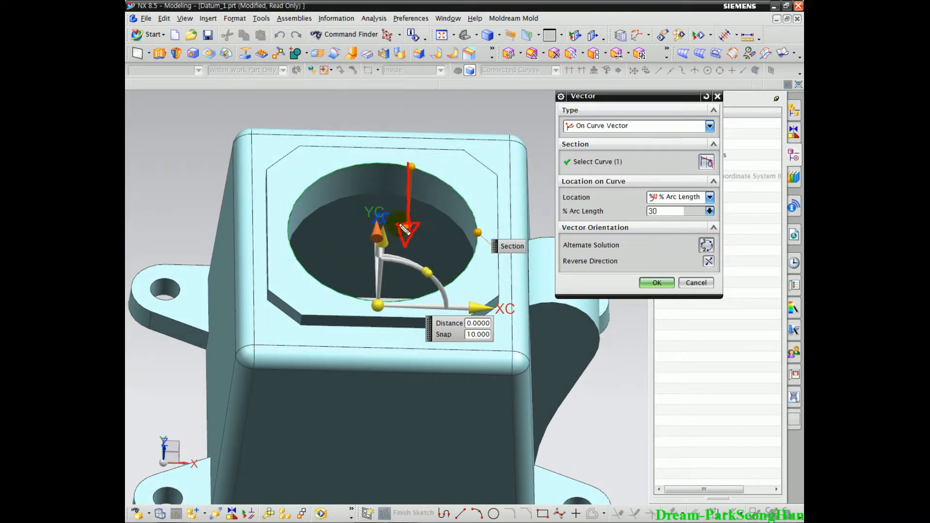
{"action": "left_click", "coordinate": [706, 246]}
{"action": "left_click", "coordinate": [706, 246]}
{"action": "left_click", "coordinate": [707, 246]}
{"action": "left_click", "coordinate": [707, 247]}
{"action": "left_click", "coordinate": [707, 246]}
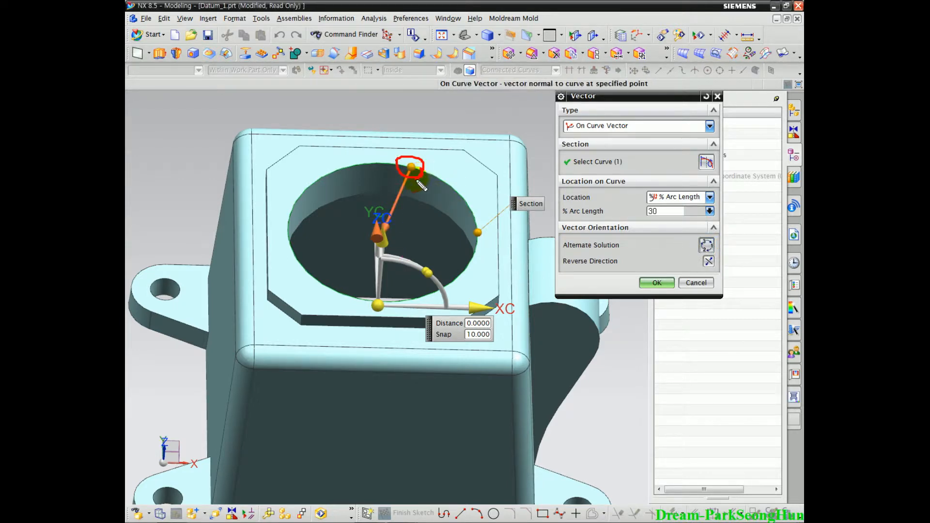
{"action": "left_click", "coordinate": [707, 246]}
{"action": "left_click", "coordinate": [707, 246]}
{"action": "left_click", "coordinate": [707, 246]}
{"action": "left_click", "coordinate": [707, 246]}
{"action": "left_click", "coordinate": [707, 246]}
{"action": "left_click", "coordinate": [707, 247]}
{"action": "left_click", "coordinate": [708, 247]}
{"action": "left_click", "coordinate": [708, 247]}
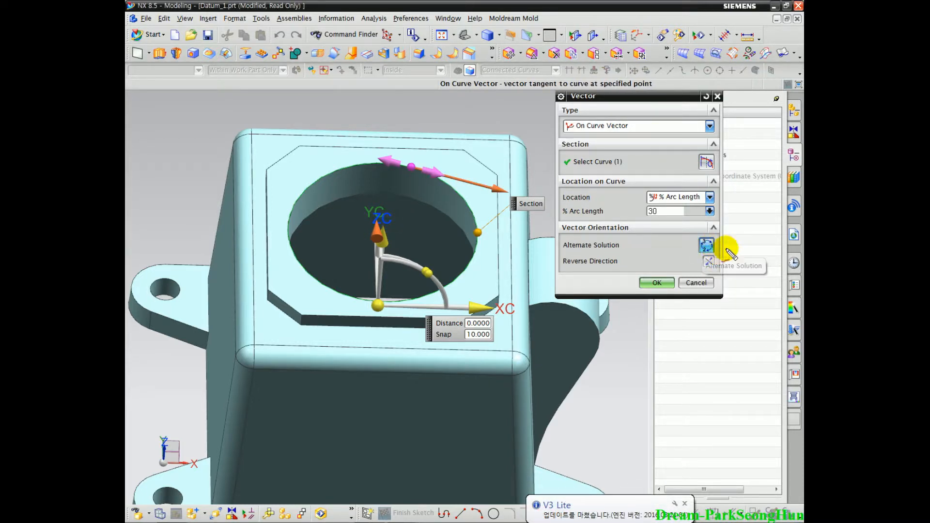
{"action": "left_click", "coordinate": [707, 246]}
{"action": "left_click", "coordinate": [706, 246]}
{"action": "left_click", "coordinate": [707, 246]}
{"action": "left_click", "coordinate": [707, 247]}
{"action": "left_click", "coordinate": [707, 246]}
{"action": "left_click", "coordinate": [707, 246]}
{"action": "left_click", "coordinate": [707, 246]}
{"action": "left_click", "coordinate": [707, 246]}
{"action": "left_click", "coordinate": [706, 246]}
{"action": "left_click", "coordinate": [706, 246]}
{"action": "left_click", "coordinate": [706, 246]}
{"action": "left_click", "coordinate": [707, 246]}
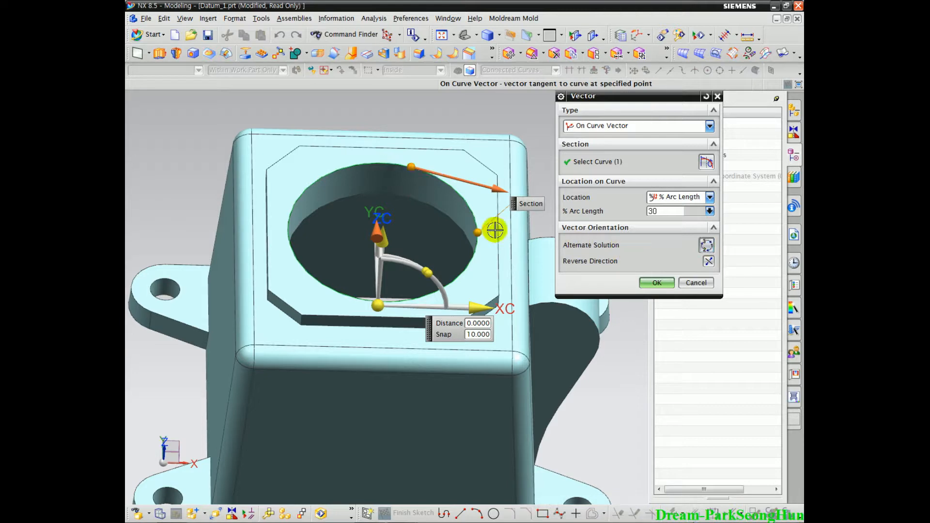
{"action": "middle_click_drag", "start_coordinate": [484, 264], "coordinate": [438, 250]}
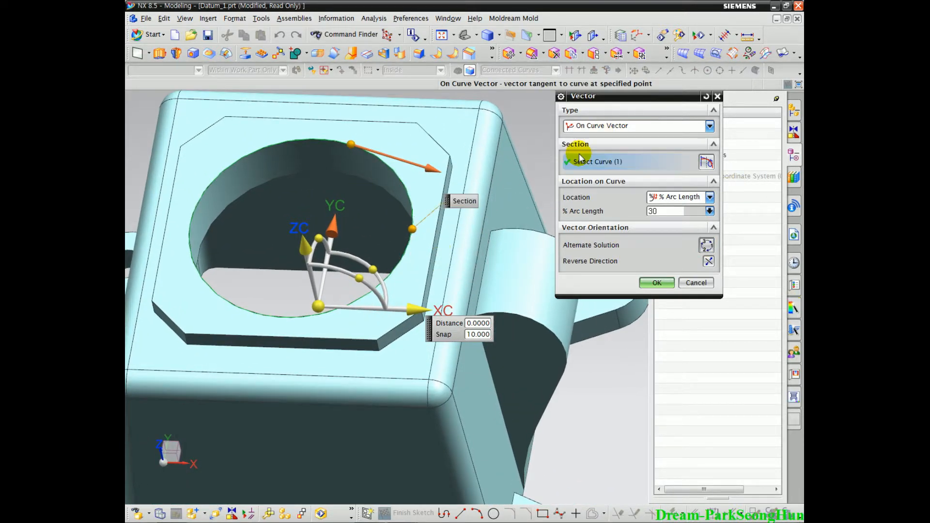
Switch the bore-edge vector's location method to Through Point and specify the end point of the octagonal pad's top edge
{"action": "left_click", "coordinate": [673, 197]}
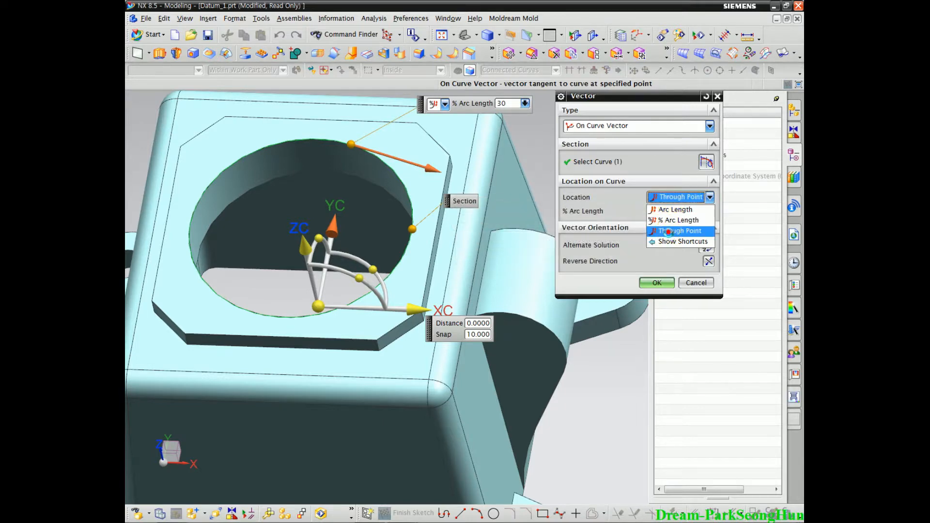
{"action": "left_click", "coordinate": [680, 231]}
{"action": "middle_click_drag", "start_coordinate": [409, 273], "coordinate": [445, 213]}
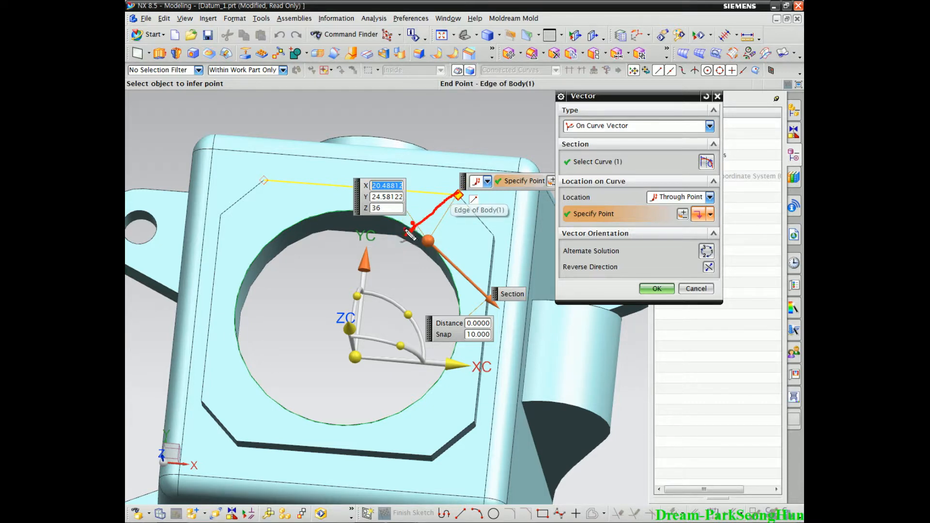
{"action": "middle_click_drag", "start_coordinate": [400, 294], "coordinate": [502, 214]}
{"action": "left_click", "coordinate": [436, 245]}
{"action": "middle_click_drag", "start_coordinate": [503, 270], "coordinate": [522, 218], "text": "shift"}
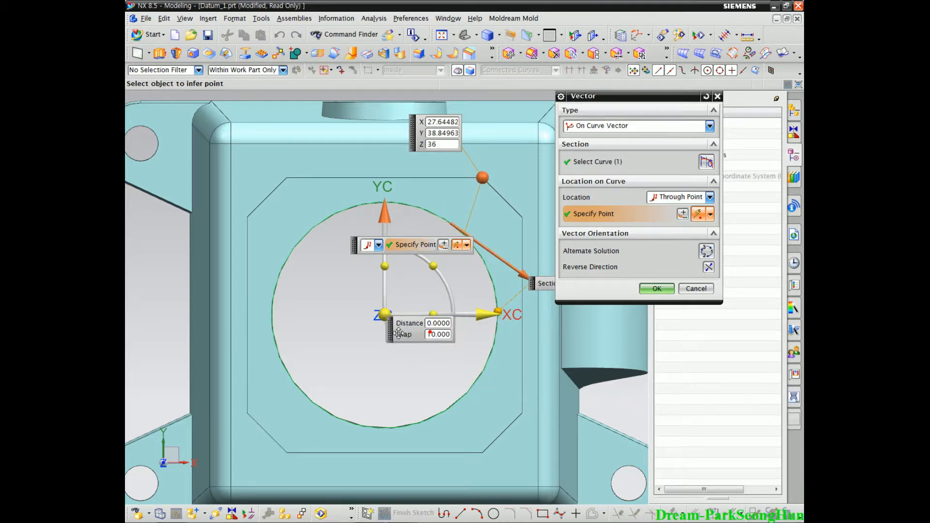
{"action": "middle_click_drag", "start_coordinate": [557, 371], "coordinate": [557, 360]}
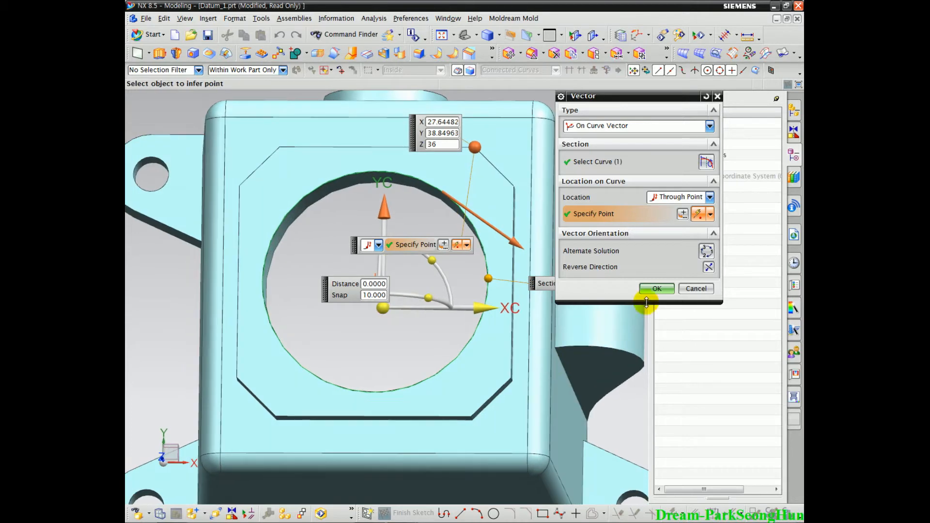
Cycle the through-point vector on the bore edge through its Alternate Solution orientations, ending on the curve tangent
{"action": "left_click", "coordinate": [706, 251]}
{"action": "left_click", "coordinate": [706, 251]}
{"action": "left_click", "coordinate": [707, 250]}
{"action": "left_click", "coordinate": [706, 251]}
{"action": "left_click", "coordinate": [706, 252]}
{"action": "left_click", "coordinate": [706, 252]}
{"action": "left_click", "coordinate": [707, 251]}
{"action": "left_click", "coordinate": [706, 252]}
{"action": "left_click", "coordinate": [707, 251]}
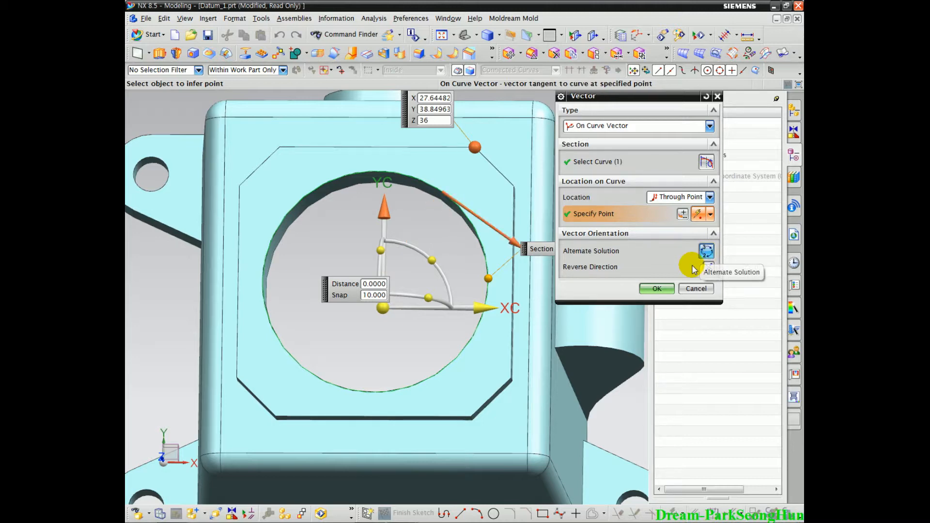
Accept the through-point tangent vector to align the WCS YC-axis with it, and finish WCS Dynamics
{"action": "middle_click_drag", "start_coordinate": [467, 380], "coordinate": [494, 375]}
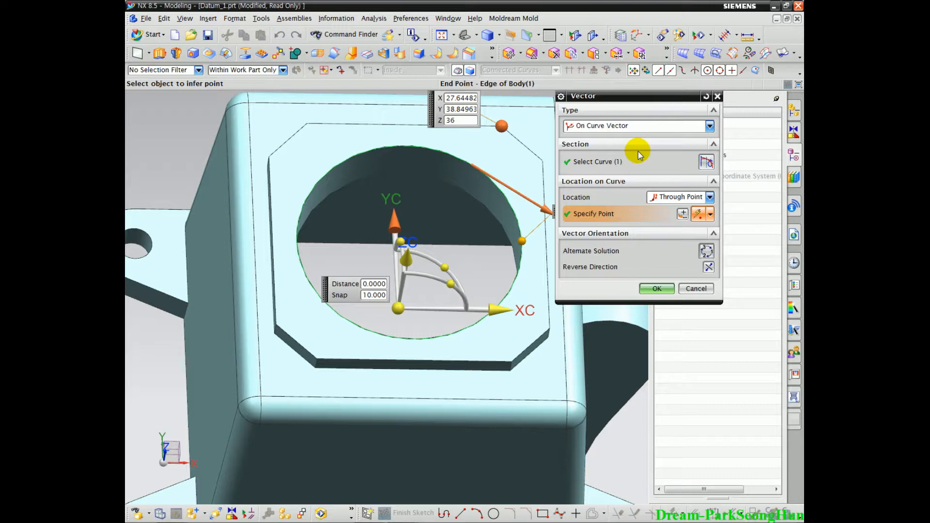
{"action": "left_click", "coordinate": [657, 289]}
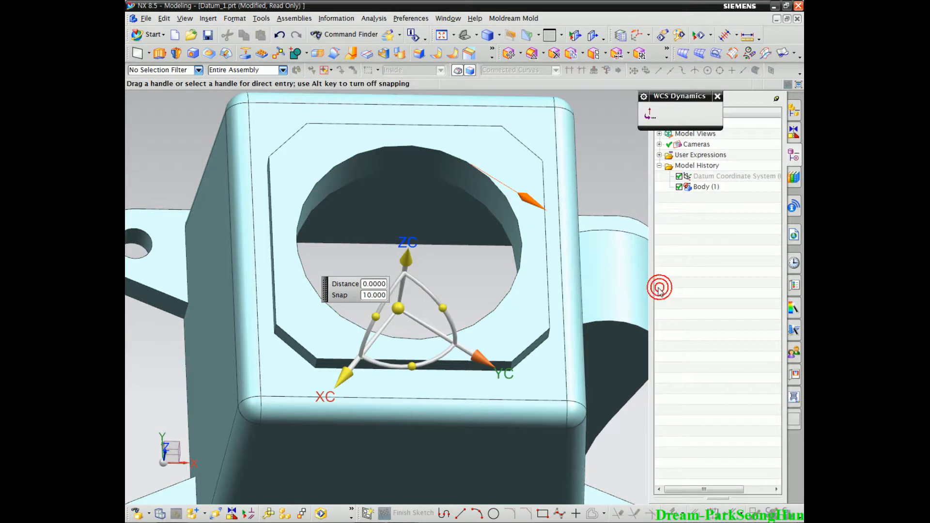
{"action": "middle_click", "coordinate": [364, 292]}
{"action": "middle_click_drag", "start_coordinate": [373, 240], "coordinate": [437, 235]}
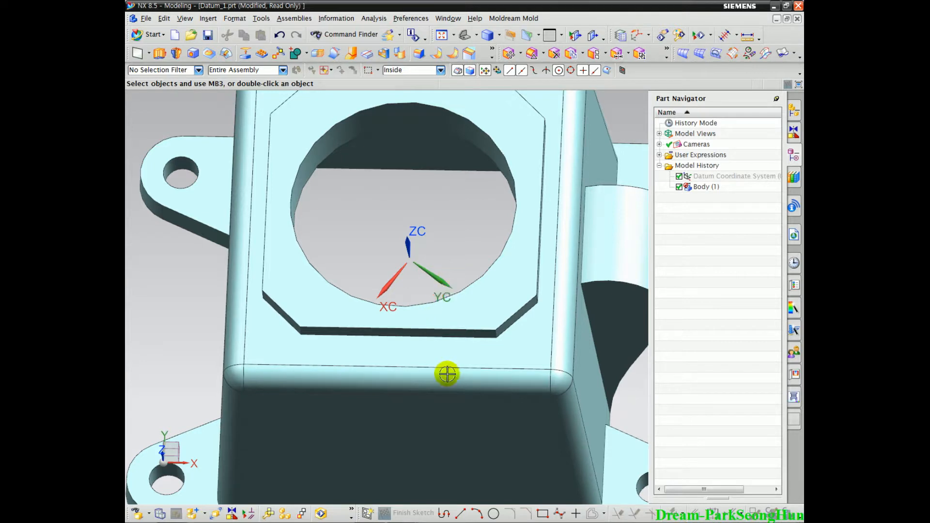
Reactivate WCS Dynamics, select the XC-axis handle and set its Vector Constructor type to Face/Plane Normal
{"action": "left_click", "coordinate": [426, 275]}
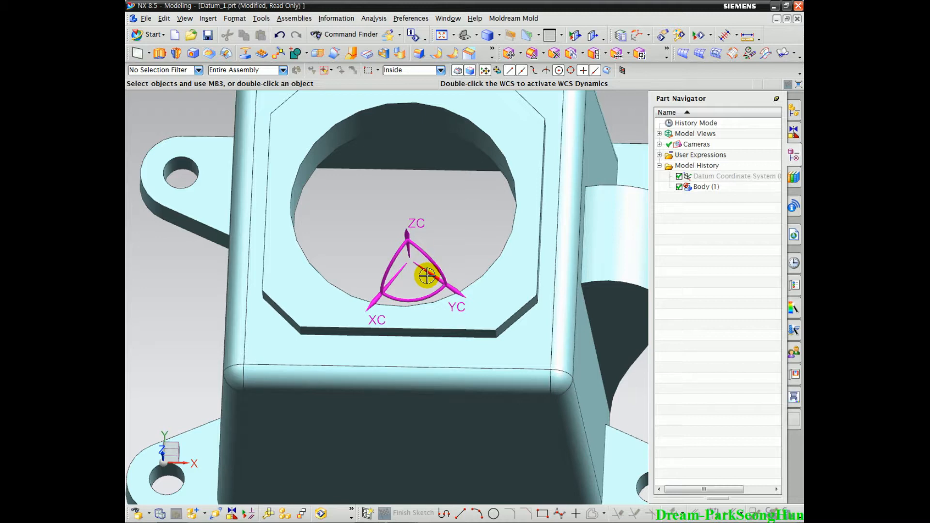
{"action": "left_click", "coordinate": [460, 244]}
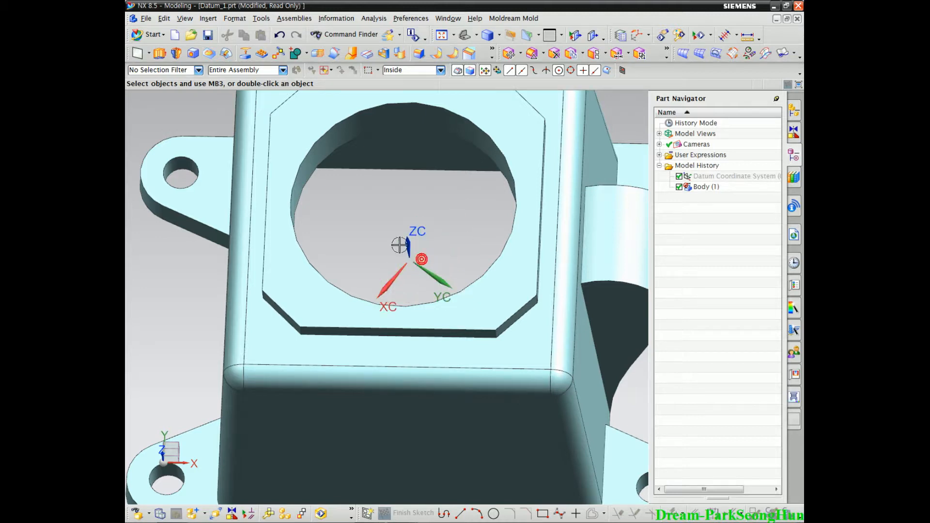
{"action": "double_click", "coordinate": [408, 246]}
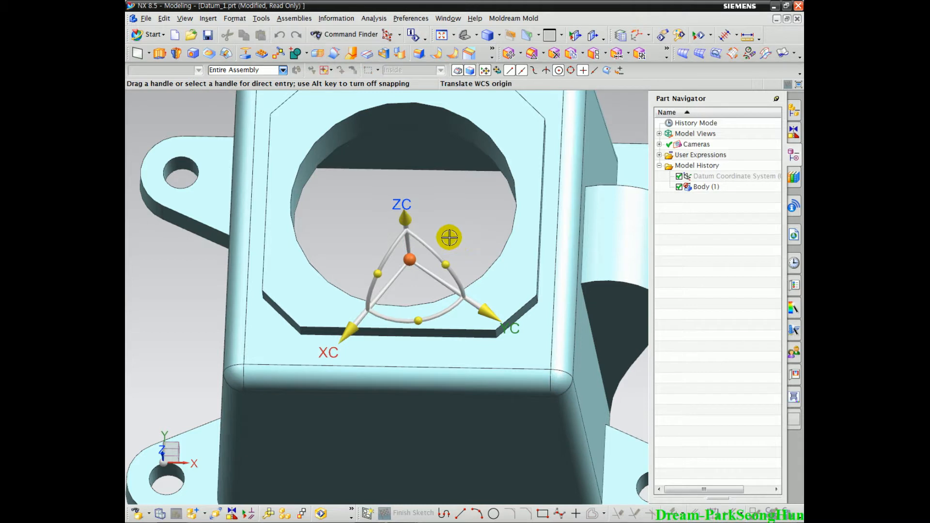
{"action": "middle_click_drag", "start_coordinate": [465, 338], "coordinate": [493, 315], "text": "shift"}
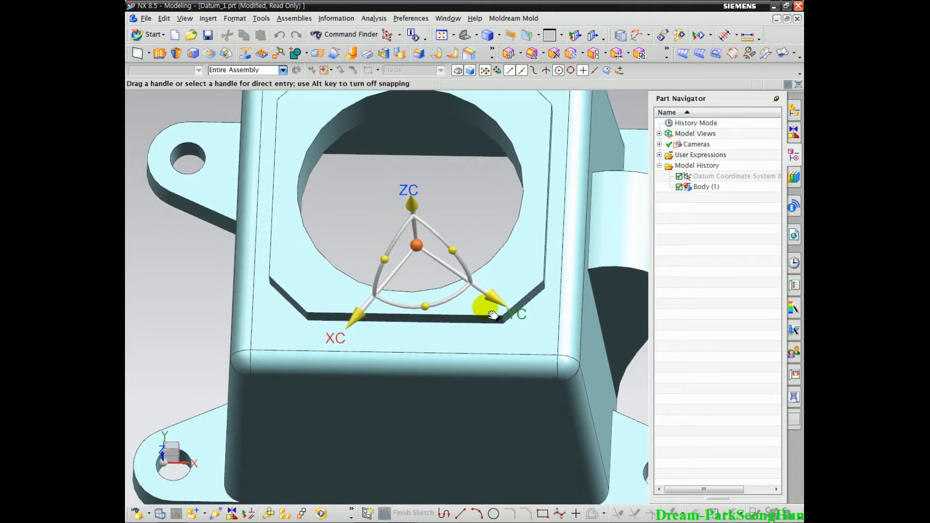
{"action": "left_click", "coordinate": [352, 322]}
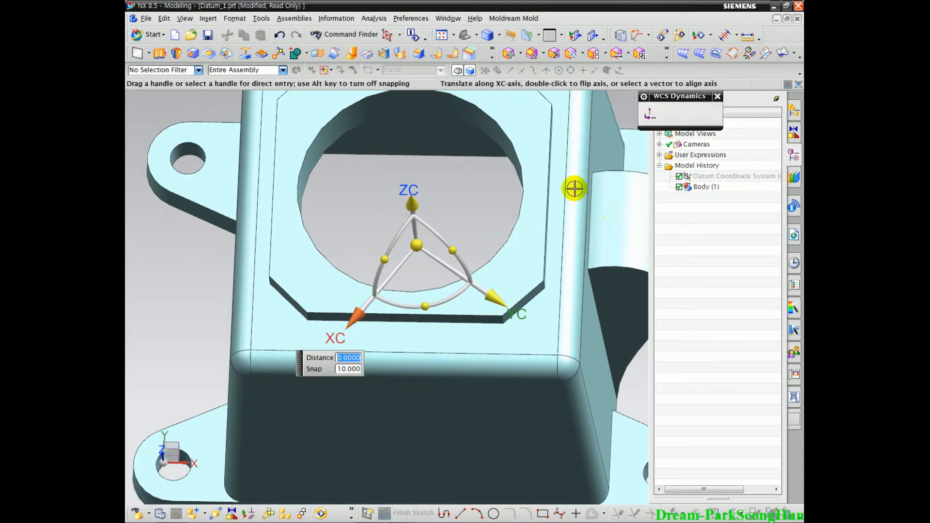
{"action": "left_click", "coordinate": [650, 117]}
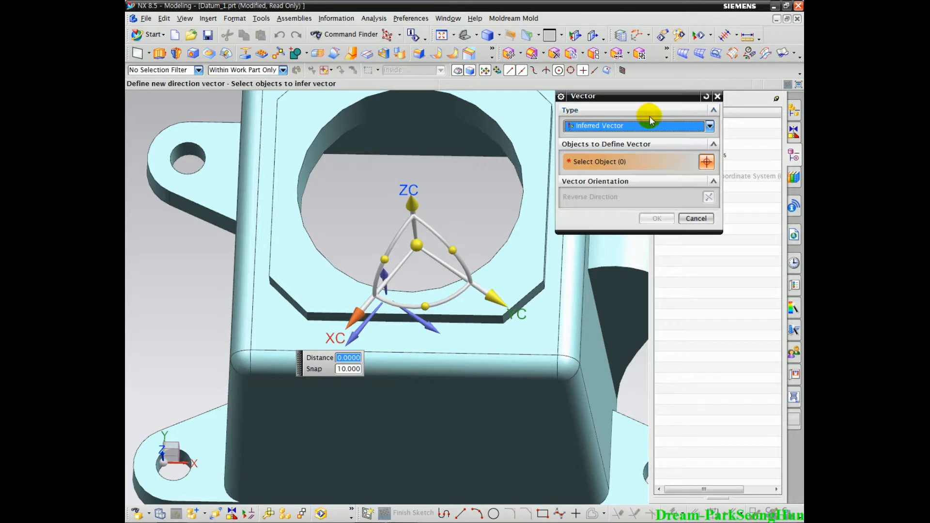
{"action": "left_click", "coordinate": [636, 127]}
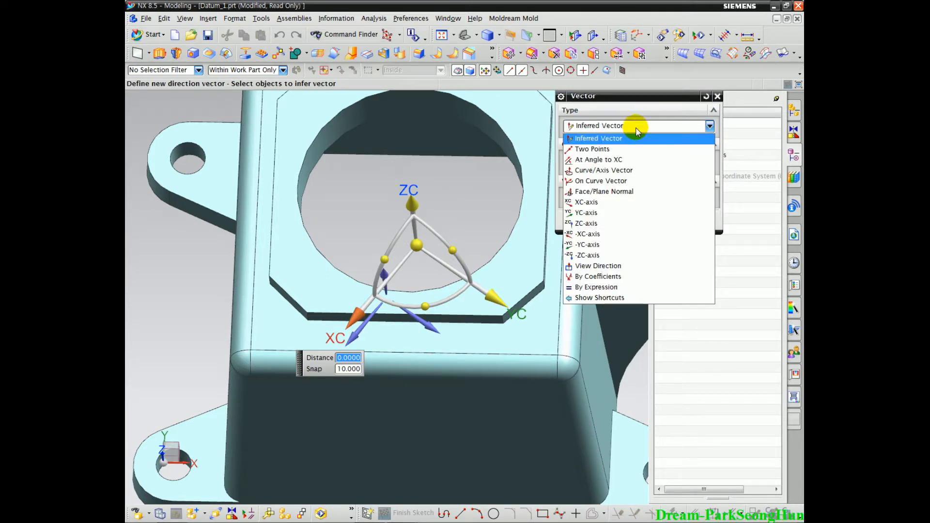
{"action": "left_click", "coordinate": [630, 193]}
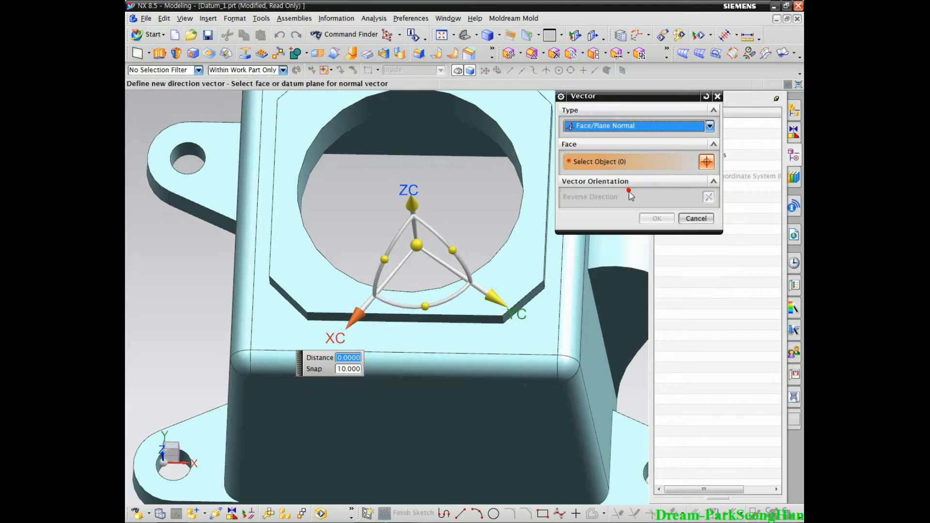
Try the octagonal pad's top face, the rounded boss face and the housing's side face as normal references, deselecting each one
{"action": "middle_click_drag", "start_coordinate": [519, 228], "coordinate": [440, 208]}
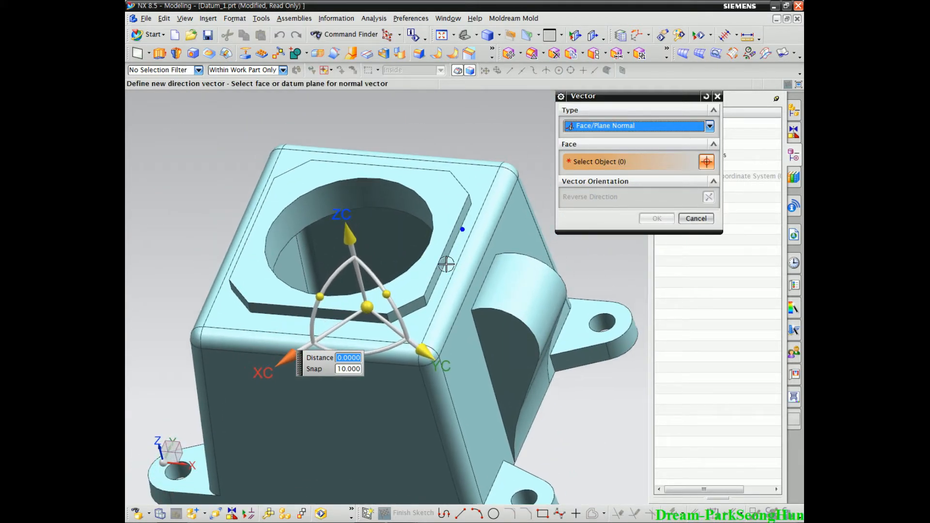
{"action": "left_click", "coordinate": [440, 180]}
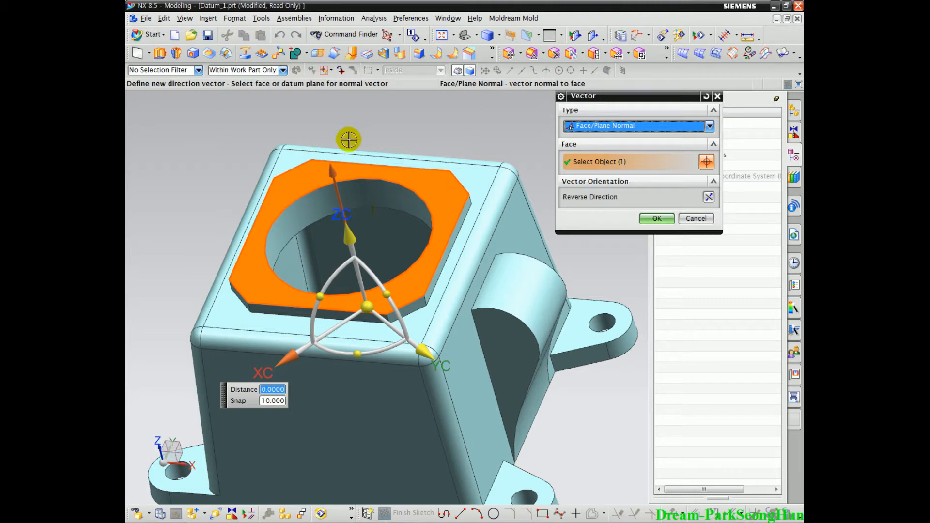
{"action": "middle_click_drag", "start_coordinate": [449, 262], "coordinate": [460, 257]}
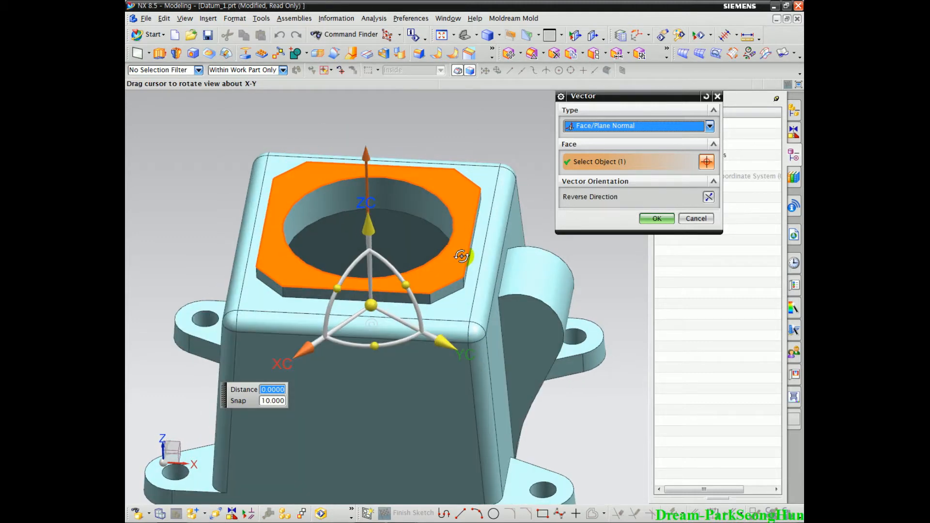
{"action": "left_click", "coordinate": [446, 191], "text": "shift"}
{"action": "left_click", "coordinate": [531, 262]}
{"action": "middle_click_drag", "start_coordinate": [536, 339], "coordinate": [492, 315]}
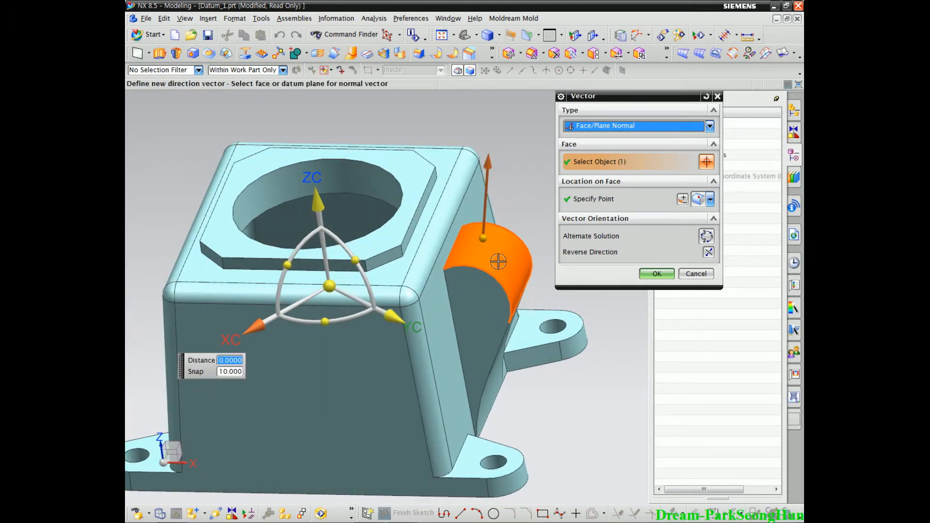
{"action": "left_click", "coordinate": [503, 264], "text": "shift"}
{"action": "left_click", "coordinate": [473, 203]}
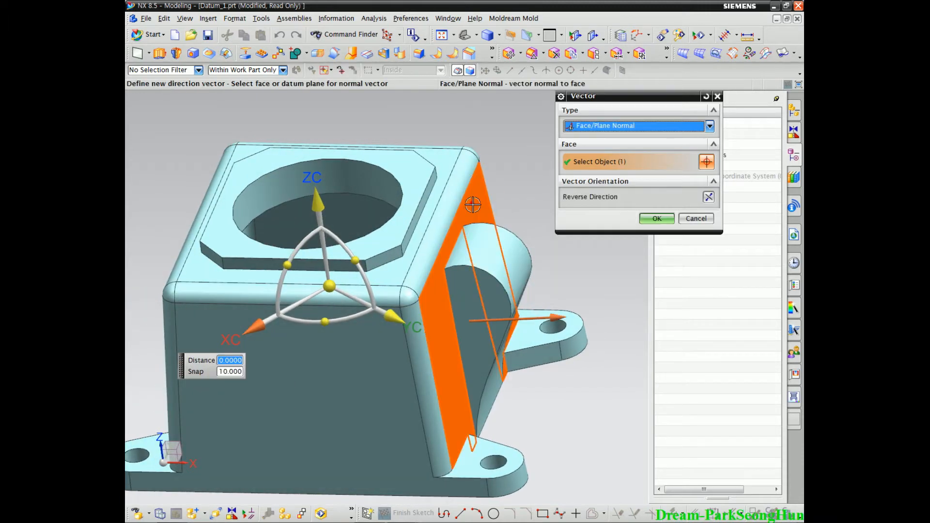
{"action": "middle_click_drag", "start_coordinate": [466, 358], "coordinate": [463, 324], "text": "shift"}
{"action": "left_click", "coordinate": [463, 324], "text": "shift"}
{"action": "middle_click_drag", "start_coordinate": [540, 389], "coordinate": [474, 343]}
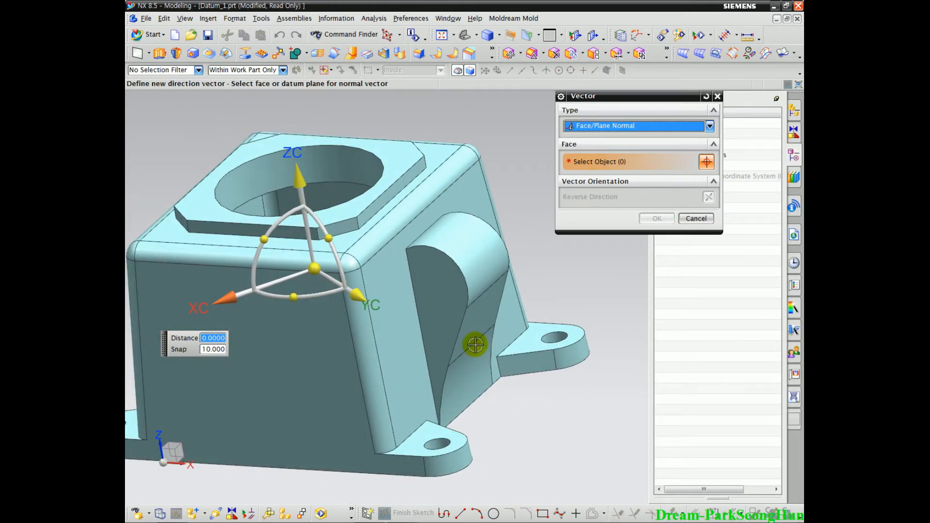
Align the WCS XC-axis with the normal of the octagonal pad's narrow side face next to the rounded boss
{"action": "scroll", "coordinate": [394, 228], "scroll_direction": "up", "scroll_amount": 3}
{"action": "middle_click_drag", "start_coordinate": [449, 284], "coordinate": [361, 197]}
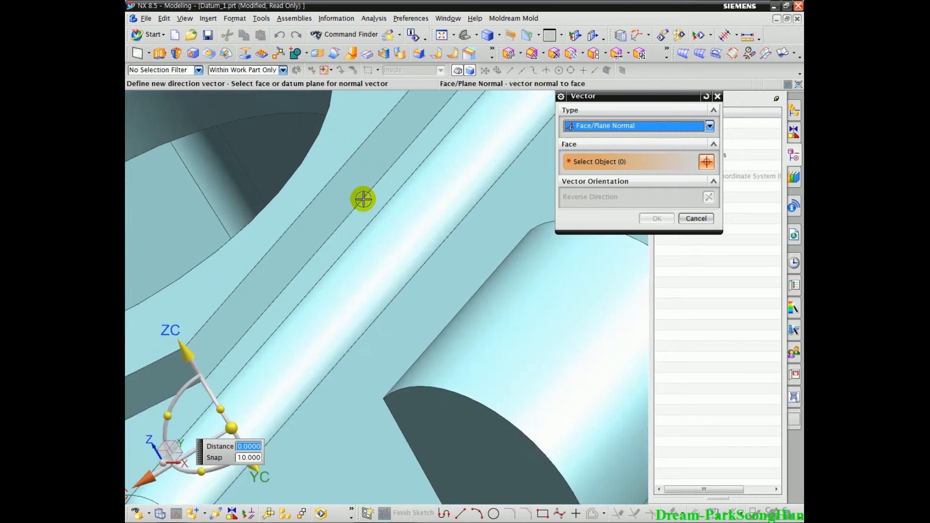
{"action": "left_click", "coordinate": [359, 166]}
{"action": "middle_click_drag", "start_coordinate": [432, 295], "coordinate": [384, 181]}
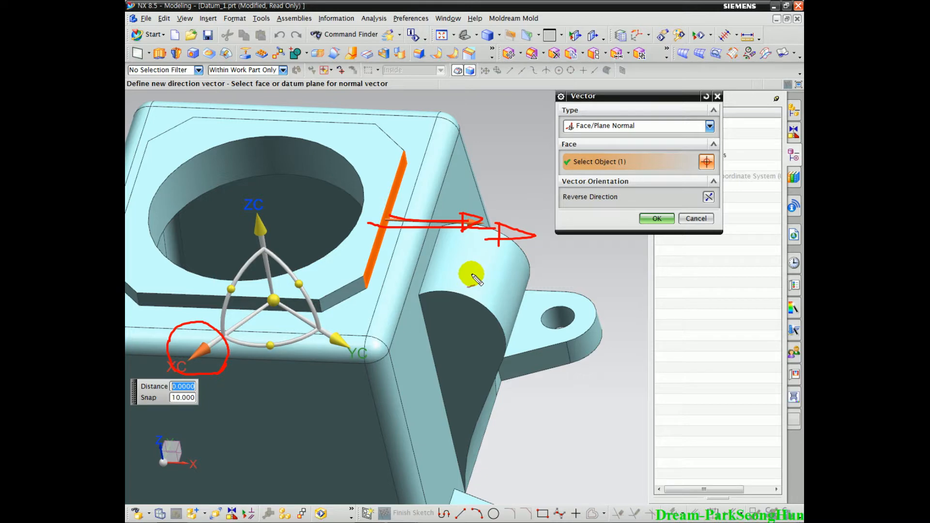
{"action": "scroll", "coordinate": [452, 357], "scroll_direction": "down", "scroll_amount": 5}
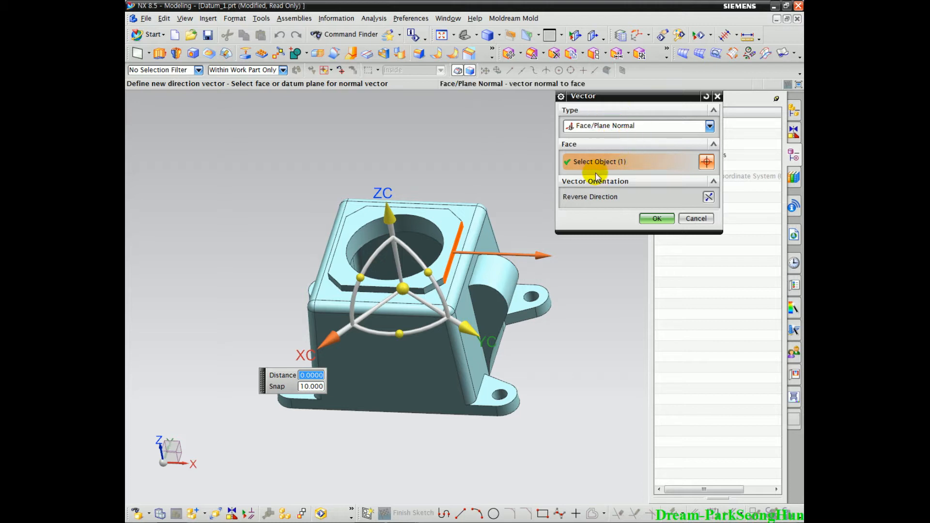
{"action": "left_click", "coordinate": [673, 221]}
{"action": "middle_click_drag", "start_coordinate": [435, 328], "coordinate": [451, 289]}
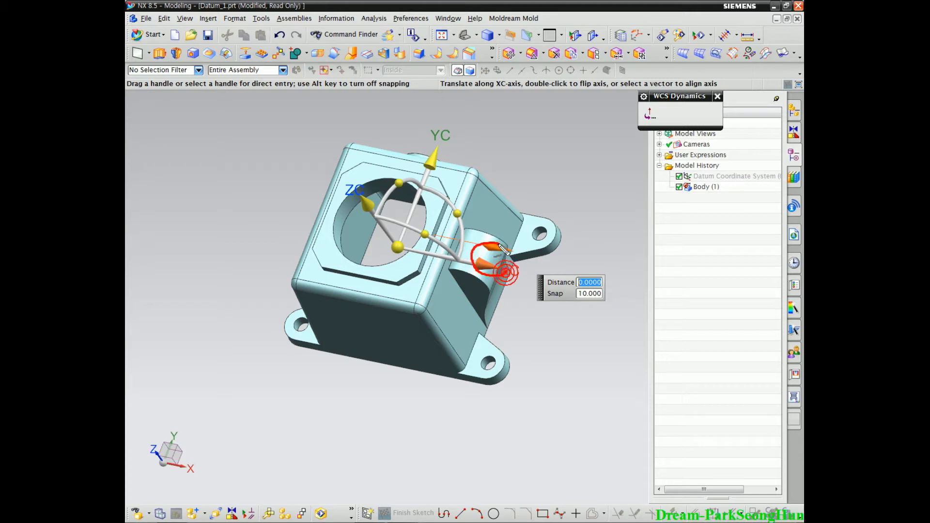
{"action": "middle_click_drag", "start_coordinate": [476, 326], "coordinate": [494, 320]}
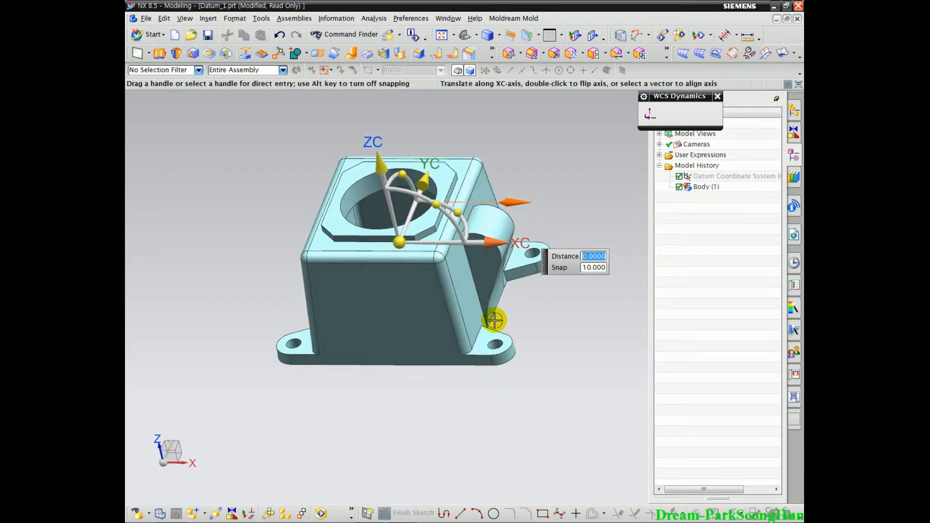
Open the Vector Constructor for the XC-axis handle and set the vector type to XC-axis
{"action": "left_click", "coordinate": [651, 115]}
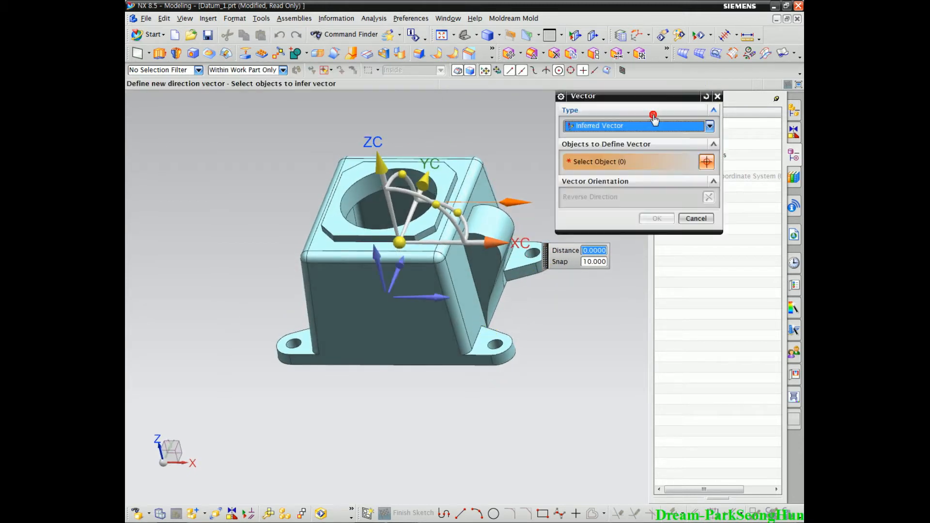
{"action": "left_click", "coordinate": [620, 125]}
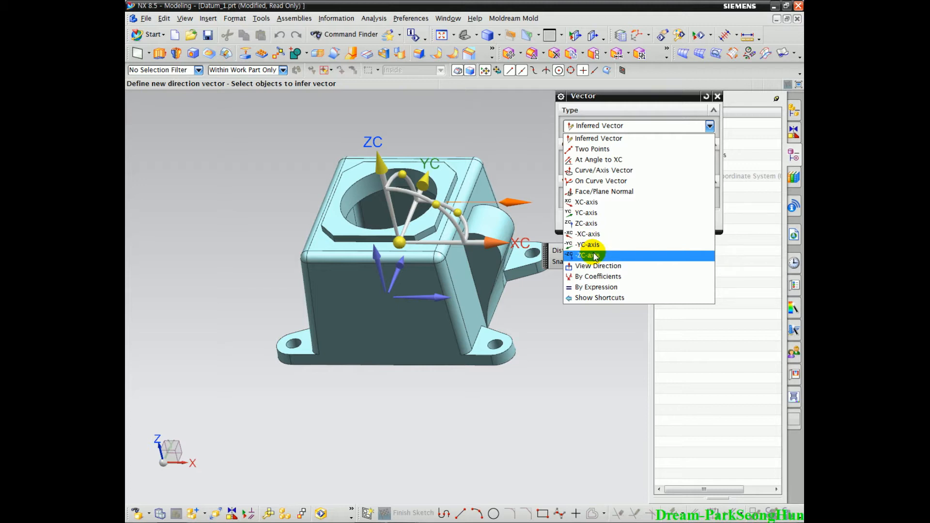
{"action": "left_click", "coordinate": [606, 203]}
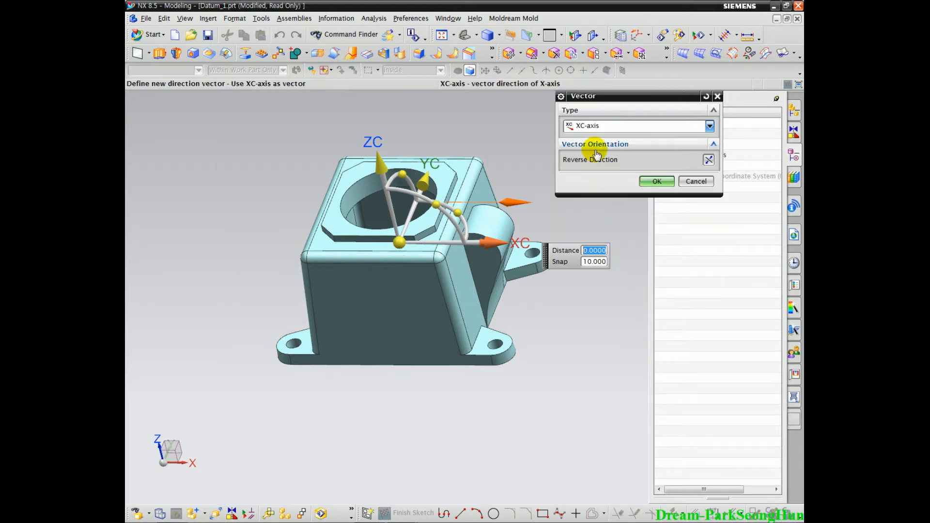
{"action": "left_click", "coordinate": [598, 125]}
{"action": "left_click", "coordinate": [588, 203]}
{"action": "mouse_move", "coordinate": [491, 281]}
{"action": "middle_mouse_down"}
{"action": "mouse_move", "coordinate": [494, 310]}
{"action": "mouse_move", "coordinate": [481, 295]}
{"action": "middle_mouse_up"}
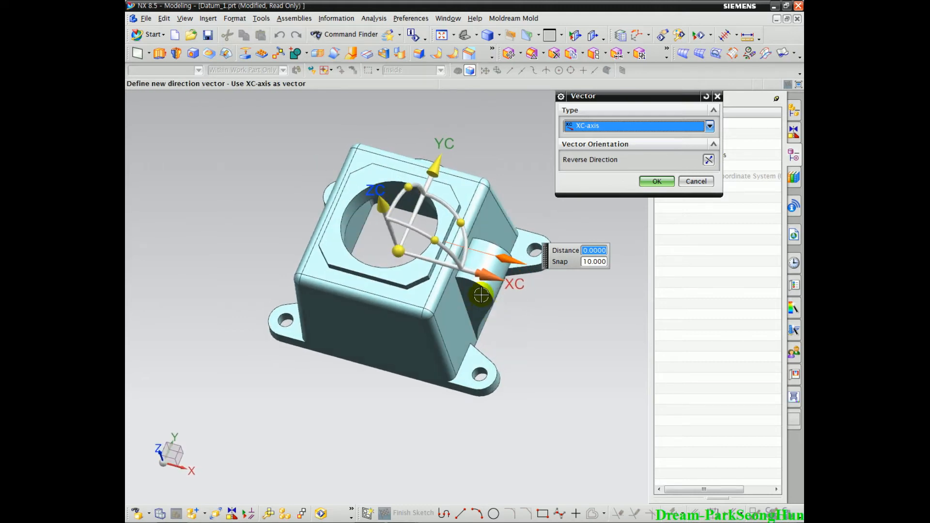
{"action": "left_click_drag", "start_coordinate": [419, 236], "coordinate": [504, 249]}
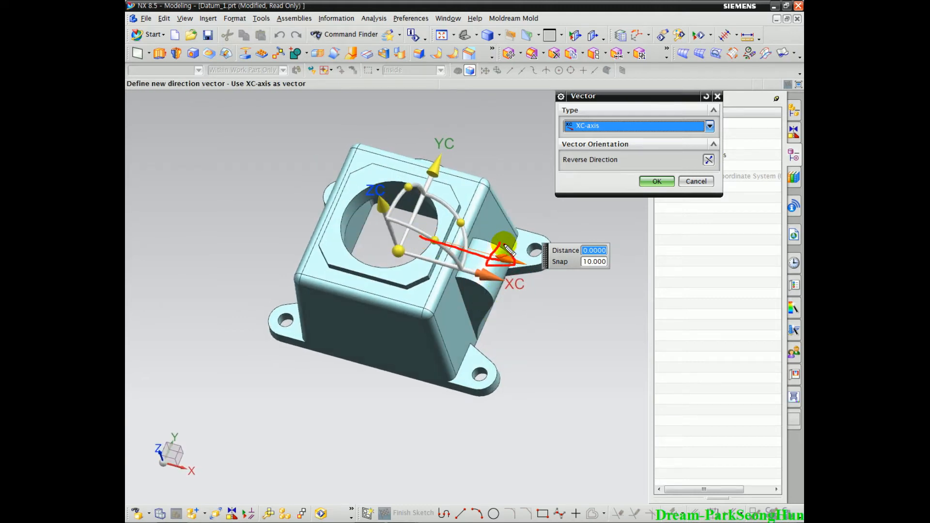
Change the vector type for the XC-axis handle to YC-axis
{"action": "left_click", "coordinate": [622, 126]}
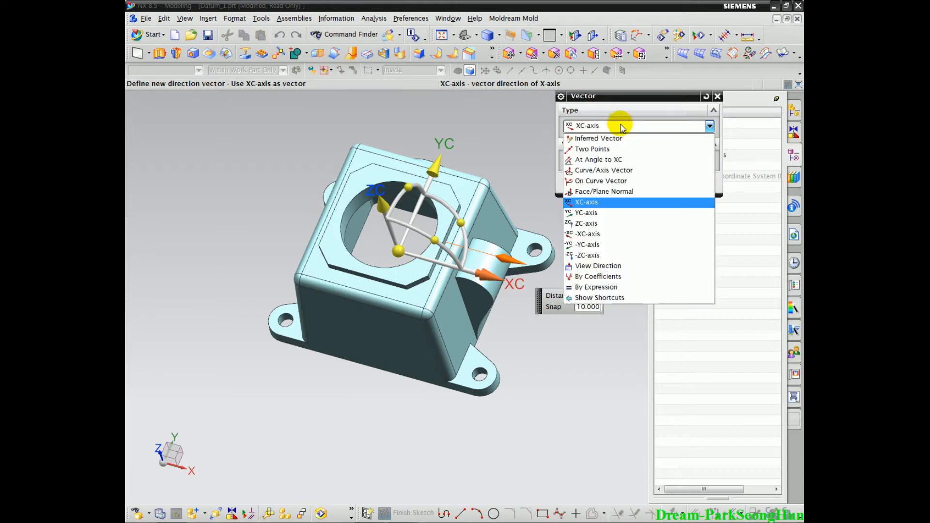
{"action": "left_click", "coordinate": [594, 216]}
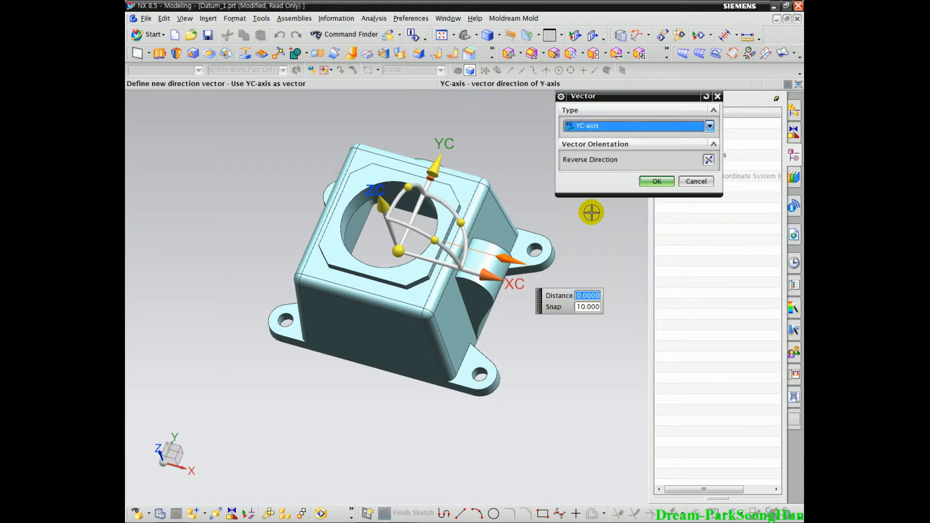
{"action": "middle_click_drag", "start_coordinate": [501, 216], "coordinate": [440, 183]}
{"action": "mouse_move", "coordinate": [418, 182]}
{"action": "left_mouse_down"}
{"action": "mouse_move", "coordinate": [439, 145]}
{"action": "mouse_move", "coordinate": [441, 192]}
{"action": "left_mouse_up"}
{"action": "key", "text": "Escape"}
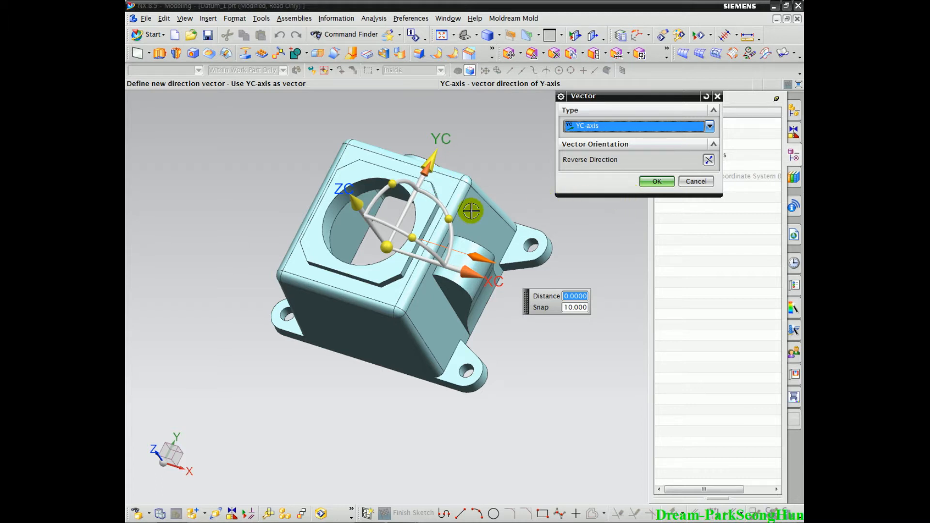
Align the WCS XC-axis with the YC-axis direction using the YC-axis vector type
{"action": "middle_click_drag", "start_coordinate": [468, 215], "coordinate": [478, 205]}
{"action": "mouse_move", "coordinate": [468, 276]}
{"action": "left_mouse_down"}
{"action": "mouse_move", "coordinate": [489, 254]}
{"action": "mouse_move", "coordinate": [490, 274]}
{"action": "left_mouse_up"}
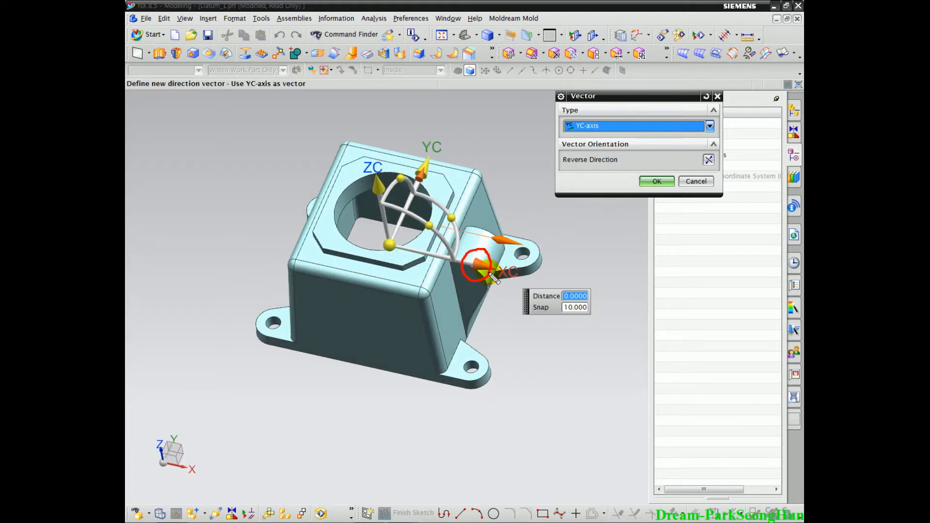
{"action": "key", "text": "Escape"}
{"action": "left_click", "coordinate": [586, 127]}
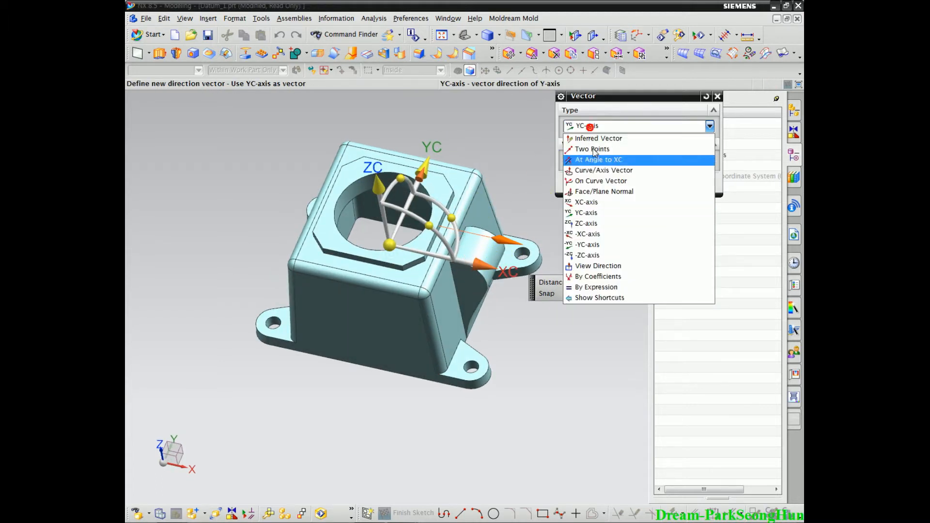
{"action": "left_click", "coordinate": [606, 211]}
{"action": "left_click", "coordinate": [656, 181]}
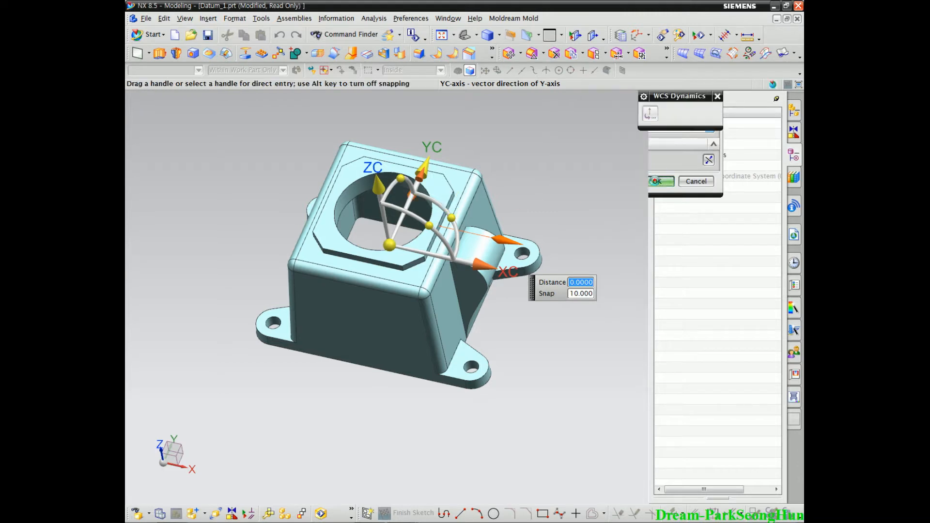
{"action": "middle_click_drag", "start_coordinate": [425, 269], "coordinate": [417, 245]}
{"action": "mouse_move", "coordinate": [392, 267]}
{"action": "left_mouse_down"}
{"action": "mouse_move", "coordinate": [429, 177]}
{"action": "mouse_move", "coordinate": [417, 172]}
{"action": "mouse_move", "coordinate": [444, 186]}
{"action": "left_mouse_up"}
{"action": "mouse_move", "coordinate": [400, 156]}
{"action": "left_mouse_down"}
{"action": "mouse_move", "coordinate": [370, 157]}
{"action": "mouse_move", "coordinate": [272, 247]}
{"action": "mouse_move", "coordinate": [303, 239]}
{"action": "left_mouse_up"}
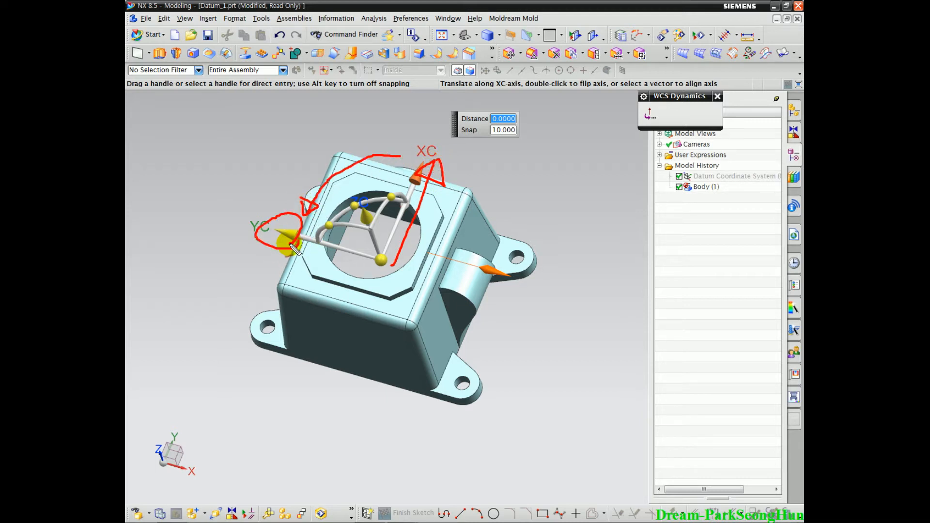
{"action": "key", "text": "Escape"}
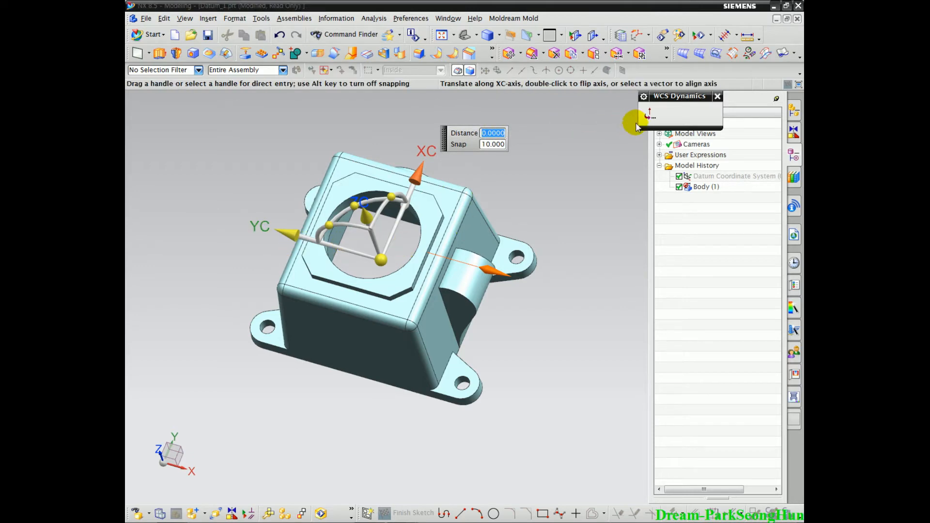
Realign the WCS XC-axis with the ZC-axis direction through the Vector Constructor's ZC-axis type
{"action": "left_click", "coordinate": [650, 119]}
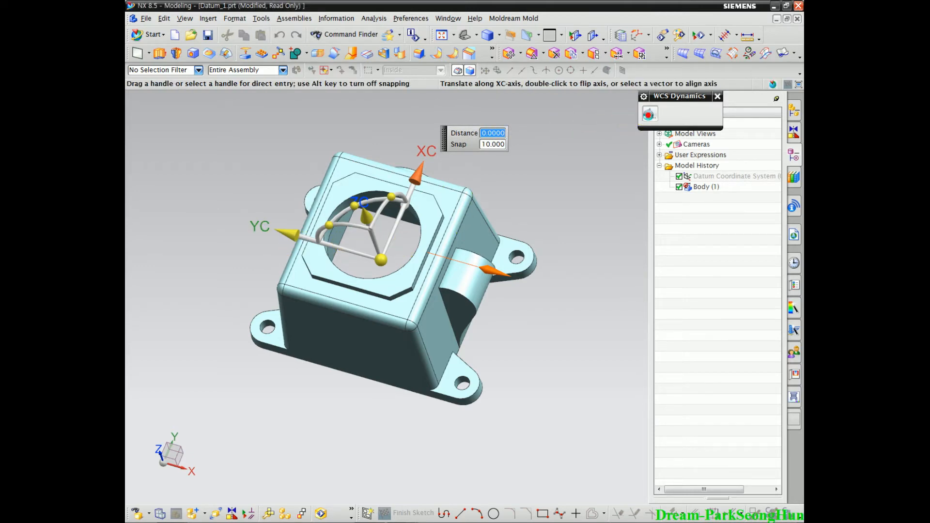
{"action": "left_click", "coordinate": [615, 127]}
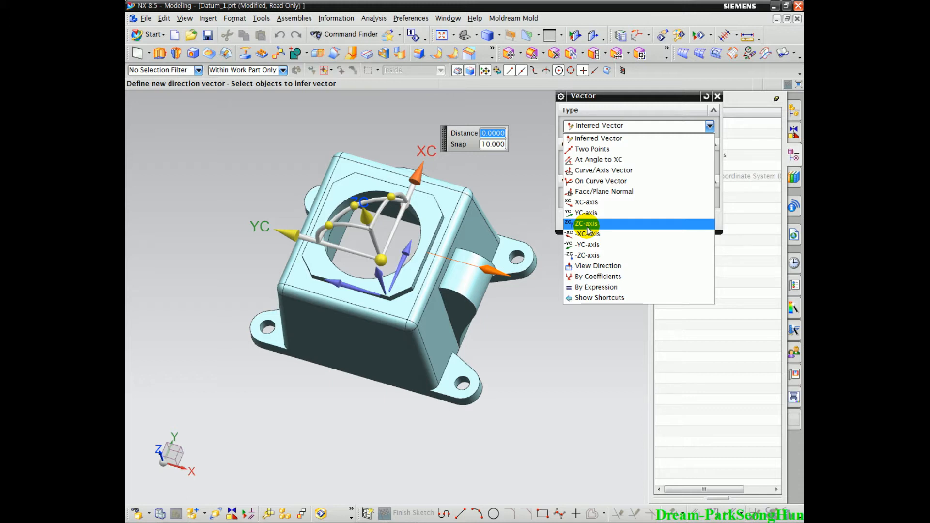
{"action": "left_click_drag", "start_coordinate": [435, 174], "coordinate": [429, 182]}
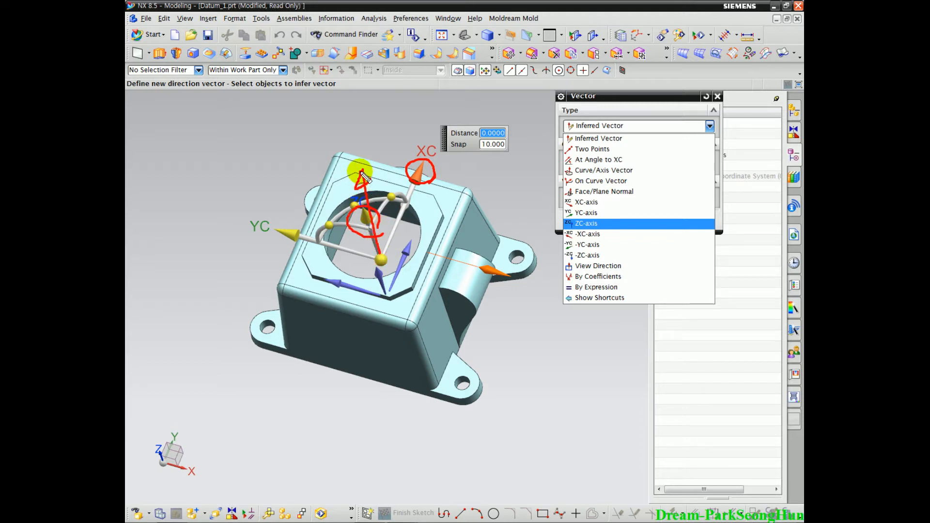
{"action": "key", "text": "Escape"}
{"action": "left_click", "coordinate": [586, 126]}
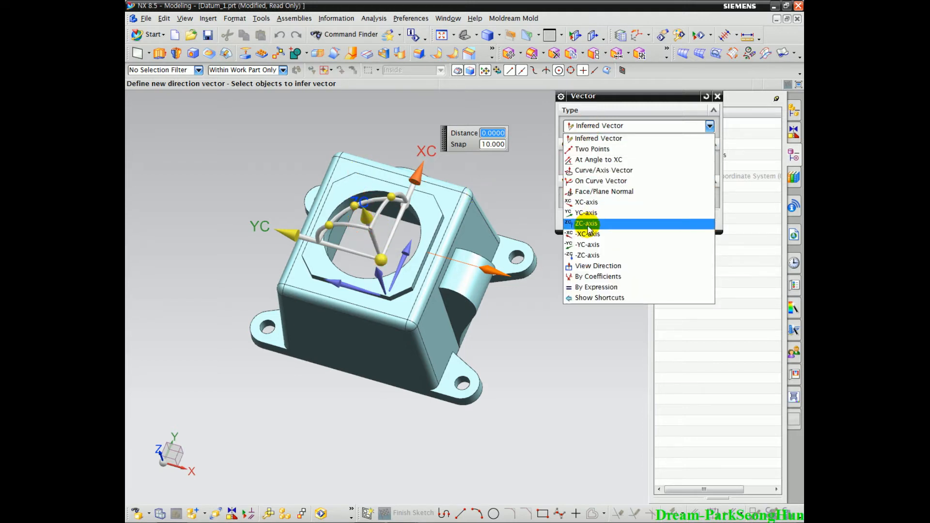
{"action": "left_click", "coordinate": [587, 222]}
{"action": "left_click", "coordinate": [653, 181]}
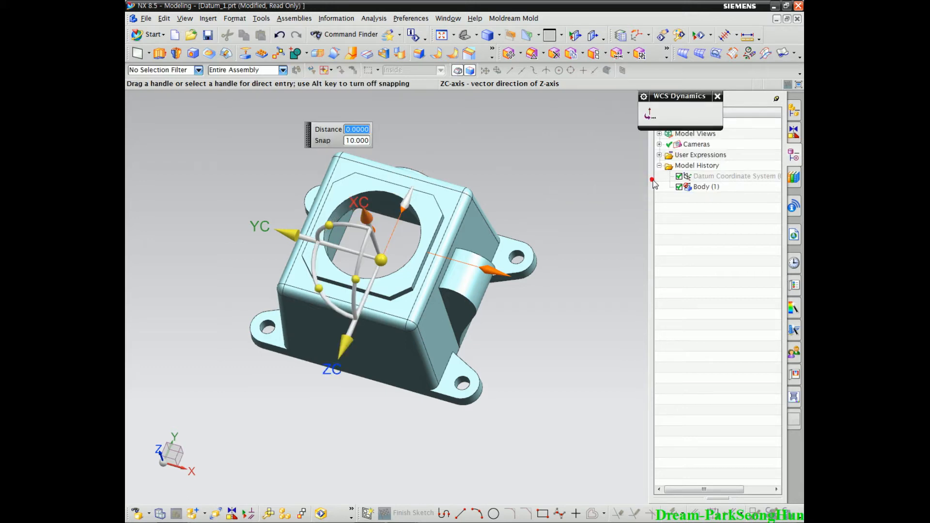
{"action": "middle_click_drag", "start_coordinate": [443, 276], "coordinate": [455, 315]}
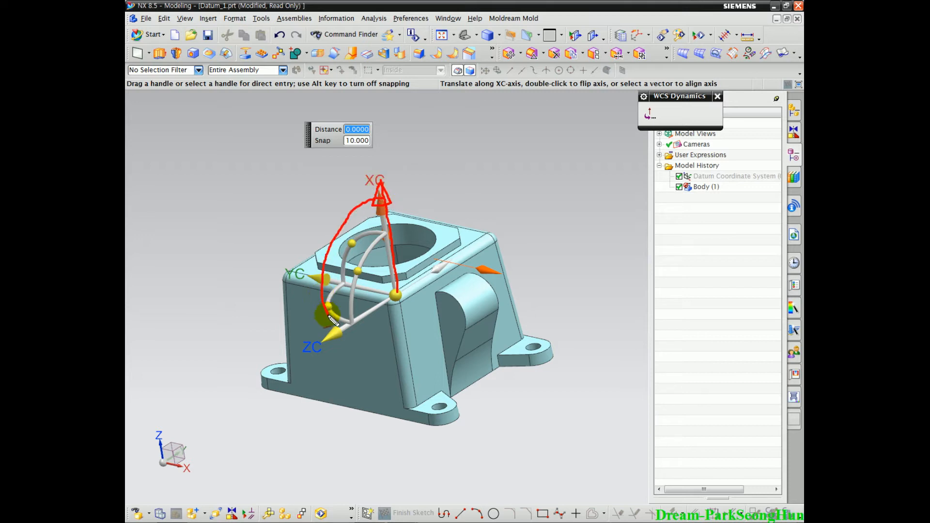
{"action": "mouse_move", "coordinate": [385, 225]}
{"action": "left_mouse_down"}
{"action": "mouse_move", "coordinate": [360, 258]}
{"action": "mouse_move", "coordinate": [379, 286]}
{"action": "left_mouse_up"}
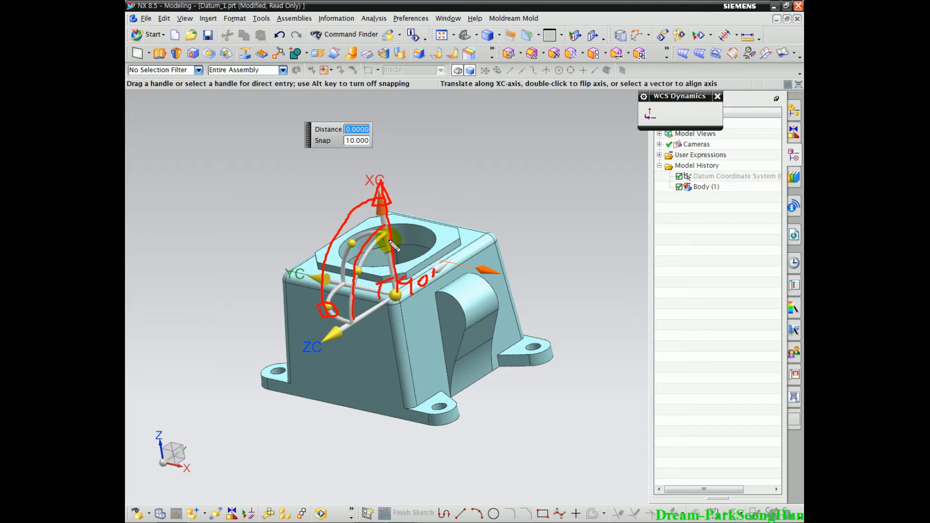
{"action": "left_click_drag", "start_coordinate": [489, 222], "coordinate": [406, 187]}
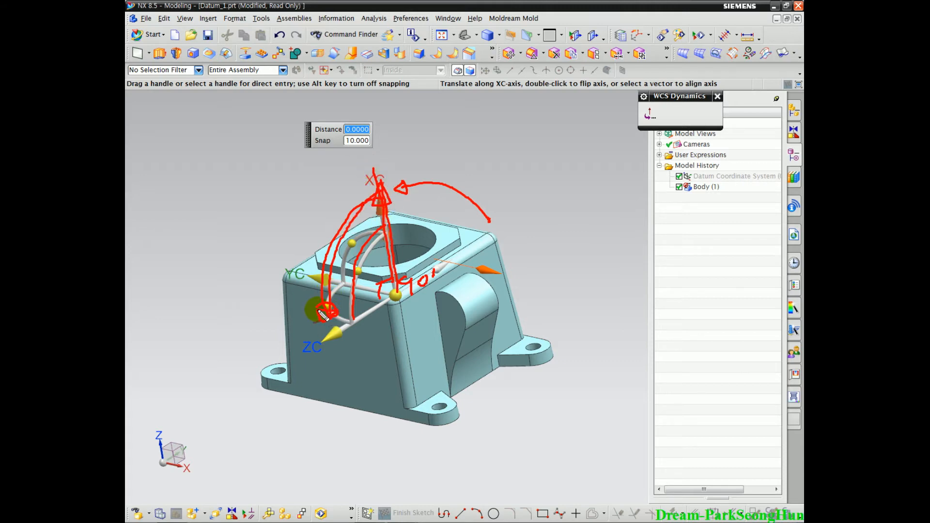
{"action": "mouse_move", "coordinate": [382, 343]}
{"action": "middle_mouse_down"}
{"action": "mouse_move", "coordinate": [384, 312]}
{"action": "mouse_move", "coordinate": [389, 322]}
{"action": "middle_mouse_up"}
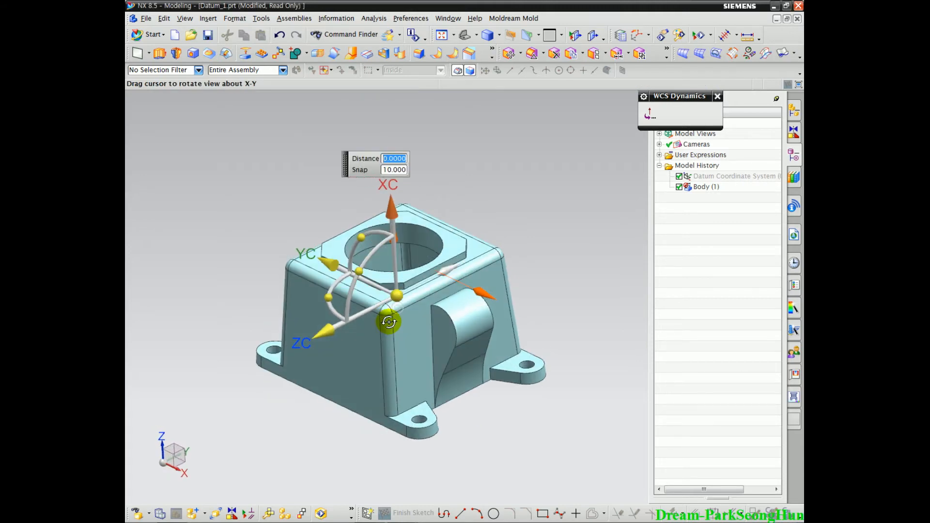
{"action": "left_click", "coordinate": [649, 113]}
{"action": "left_click", "coordinate": [651, 129]}
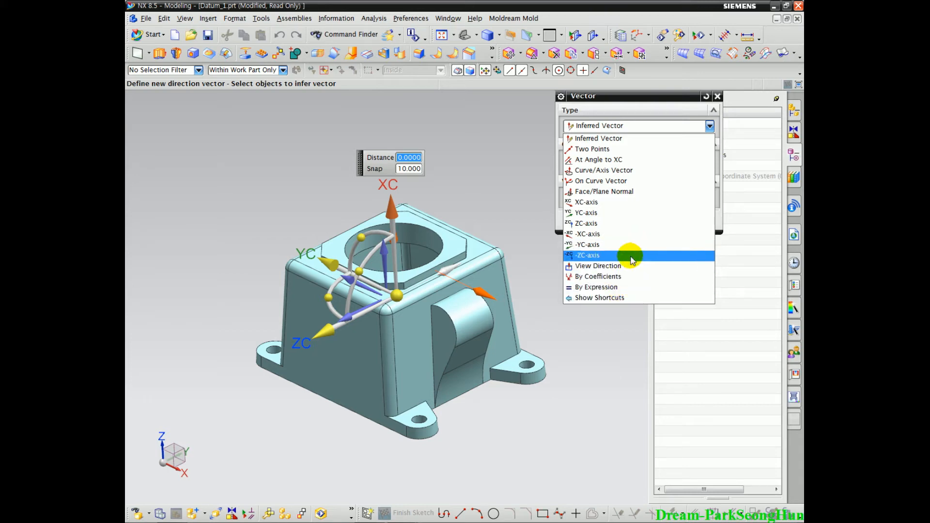
{"action": "left_click", "coordinate": [627, 100]}
{"action": "middle_click_drag", "start_coordinate": [480, 311], "coordinate": [510, 315]}
{"action": "scroll", "coordinate": [523, 321], "scroll_direction": "up", "scroll_amount": 1}
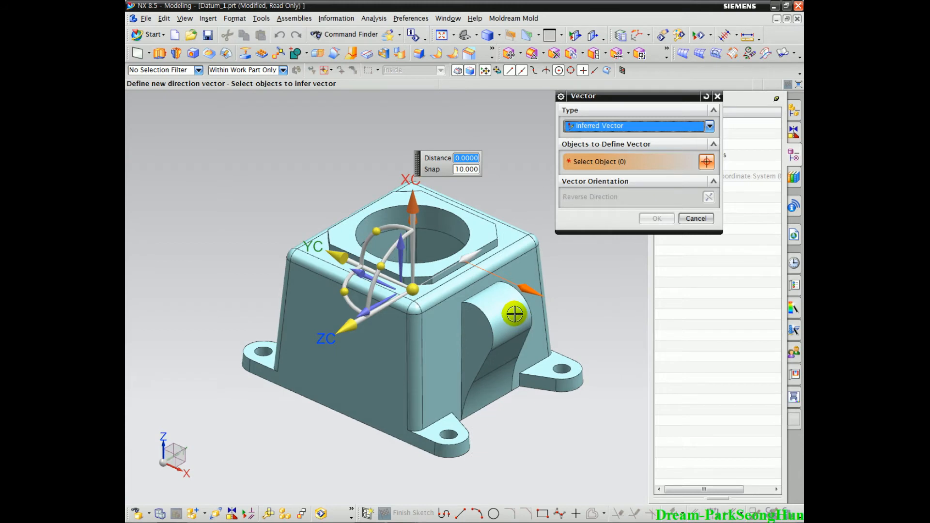
{"action": "left_click", "coordinate": [691, 221]}
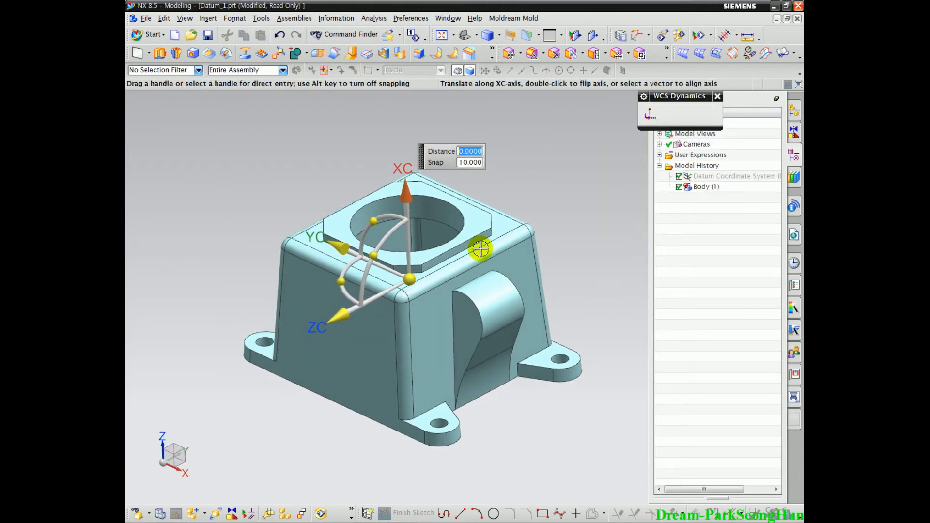
Align the XC-axis along the octagonal pad's long top edge, then with the normal of the pad's side face above the rounded boss
{"action": "scroll", "coordinate": [504, 293], "scroll_direction": "up", "scroll_amount": 4}
{"action": "middle_click_drag", "start_coordinate": [524, 320], "coordinate": [513, 316], "text": "shift"}
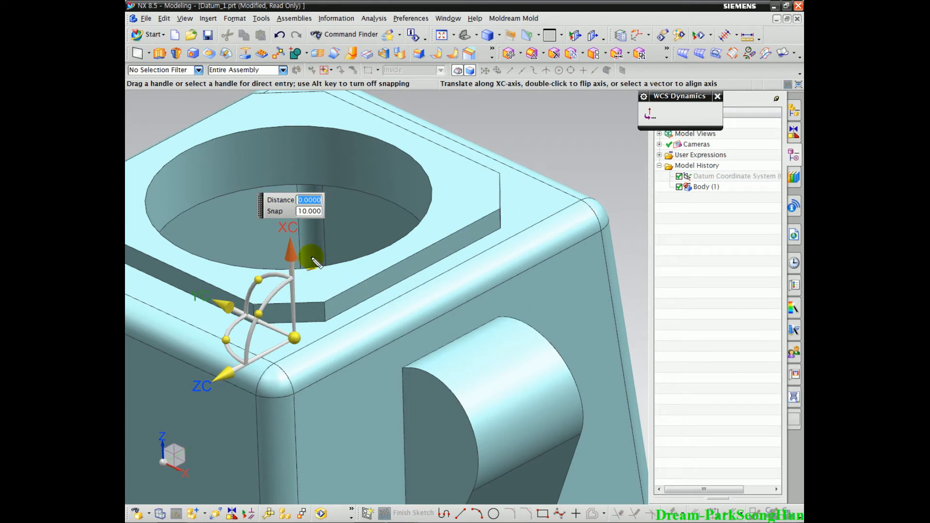
{"action": "key", "text": "Escape"}
{"action": "middle_click_drag", "start_coordinate": [404, 337], "coordinate": [464, 322], "text": "shift"}
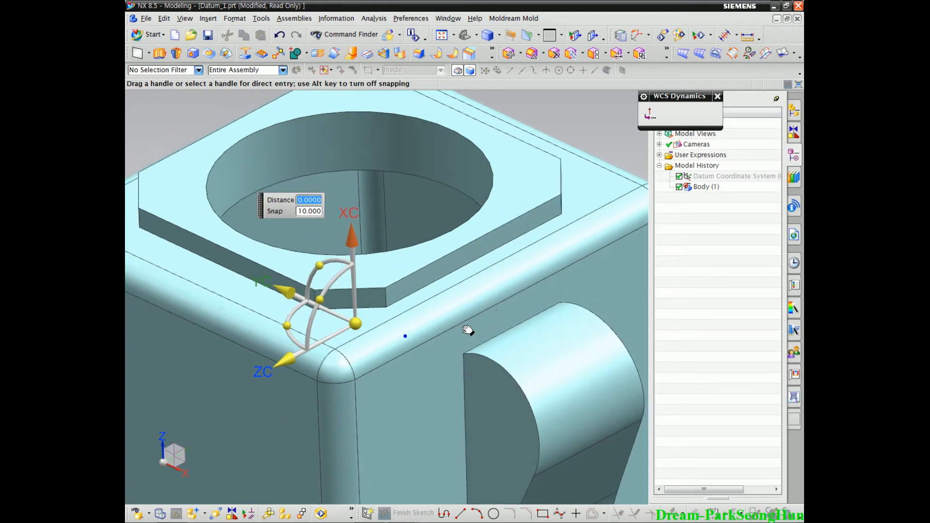
{"action": "scroll", "coordinate": [465, 318], "scroll_direction": "down", "scroll_amount": 1}
{"action": "left_click", "coordinate": [260, 248]}
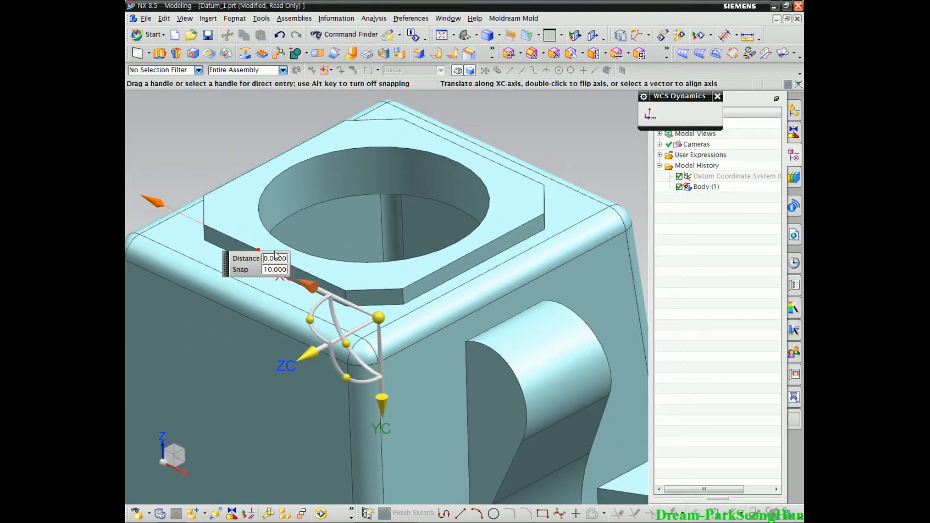
{"action": "left_click", "coordinate": [422, 283]}
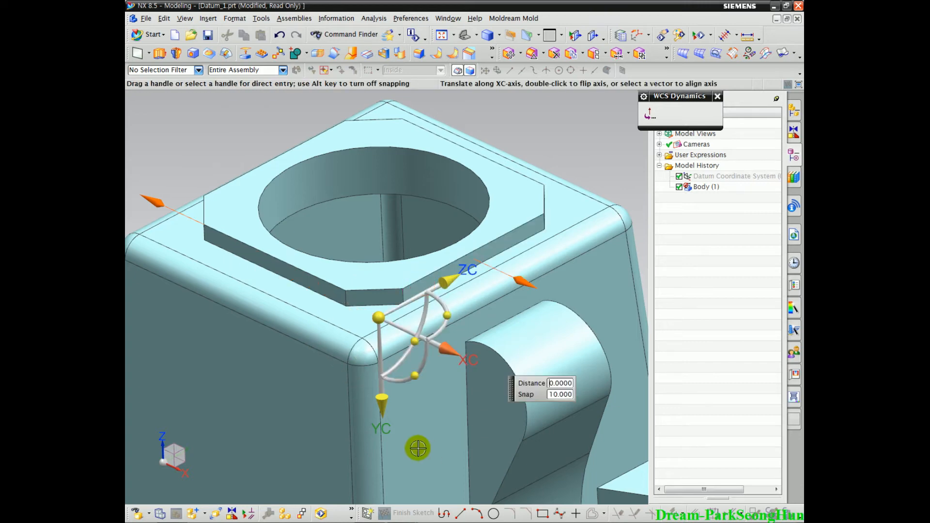
Align the WCS ZC-axis with the normal of the octagonal pad's top face
{"action": "middle_click_drag", "start_coordinate": [391, 322], "coordinate": [419, 287], "text": "shift"}
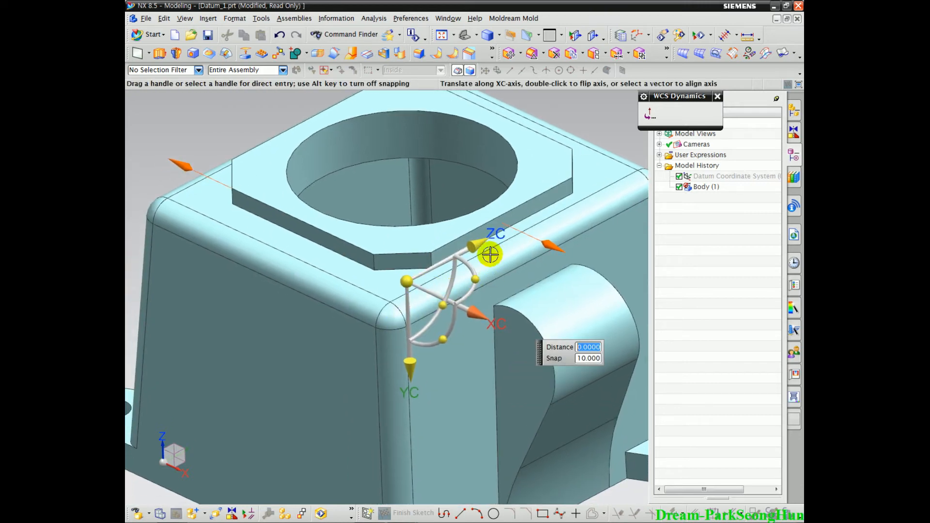
{"action": "left_click", "coordinate": [473, 243]}
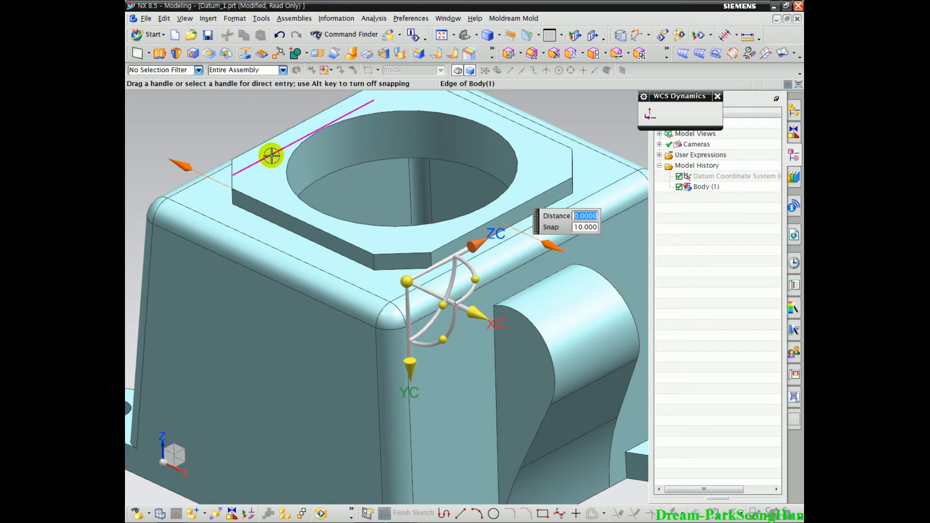
{"action": "left_click", "coordinate": [272, 172]}
{"action": "scroll", "coordinate": [348, 252], "scroll_direction": "down", "scroll_amount": 3}
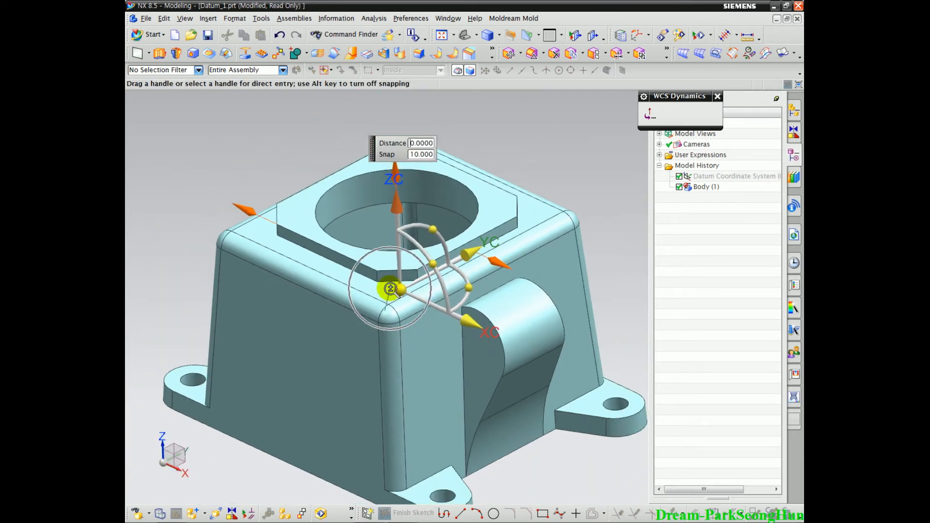
{"action": "scroll", "coordinate": [388, 286], "scroll_direction": "up", "scroll_amount": 2}
{"action": "mouse_move", "coordinate": [385, 160]}
{"action": "left_mouse_down"}
{"action": "mouse_move", "coordinate": [363, 137]}
{"action": "mouse_move", "coordinate": [379, 112]}
{"action": "left_mouse_up"}
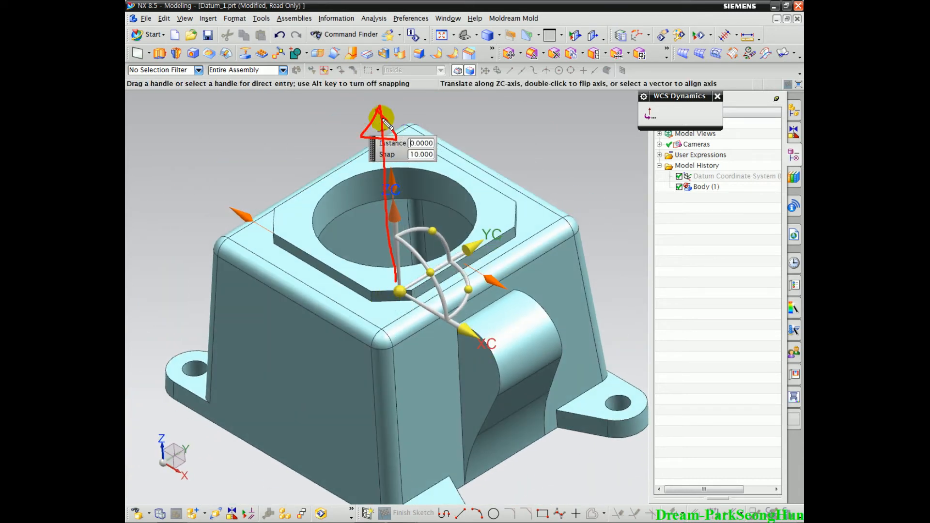
{"action": "key", "text": "Escape"}
{"action": "mouse_move", "coordinate": [502, 403]}
{"action": "middle_mouse_down", "text": "shift"}
{"action": "mouse_move", "coordinate": [502, 382]}
{"action": "mouse_move", "coordinate": [472, 377]}
{"action": "middle_mouse_up", "text": "shift"}
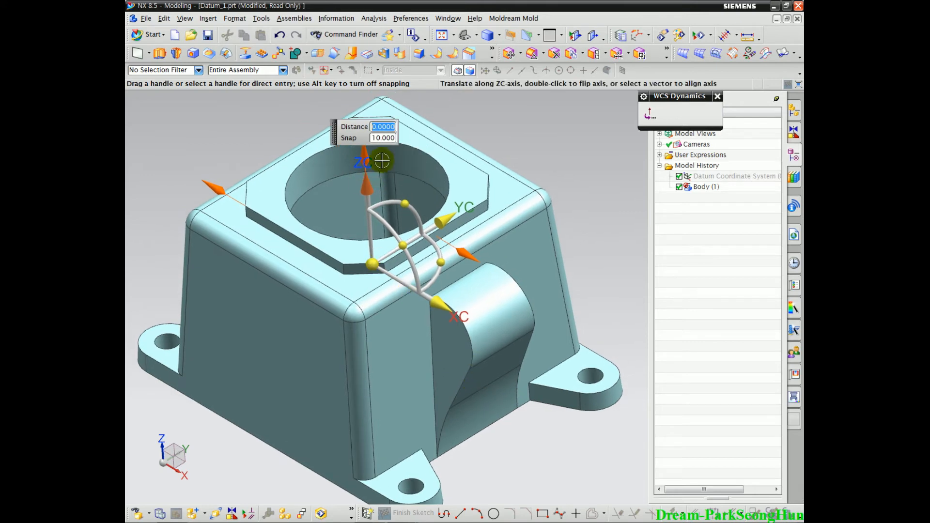
{"action": "middle_click_drag", "start_coordinate": [530, 320], "coordinate": [499, 322]}
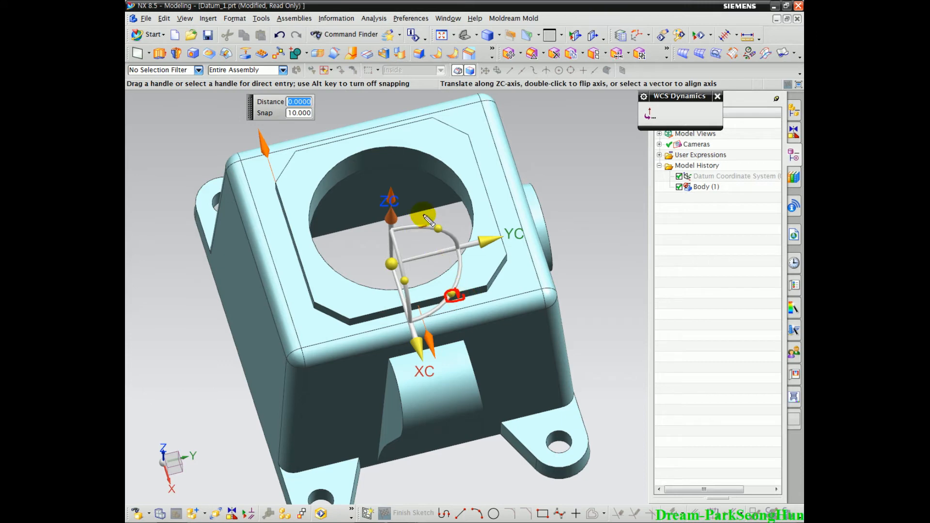
{"action": "left_click_drag", "start_coordinate": [440, 218], "coordinate": [446, 227]}
{"action": "left_click_drag", "start_coordinate": [420, 288], "coordinate": [417, 289]}
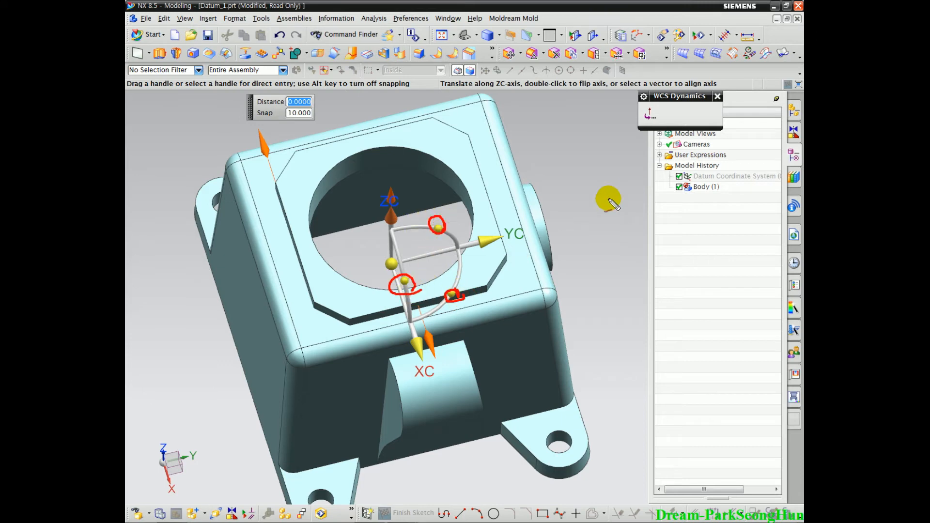
{"action": "mouse_move", "coordinate": [557, 310]}
{"action": "middle_mouse_down"}
{"action": "mouse_move", "coordinate": [554, 295]}
{"action": "mouse_move", "coordinate": [558, 302]}
{"action": "middle_mouse_up"}
{"action": "left_click_drag", "start_coordinate": [430, 346], "coordinate": [410, 356]}
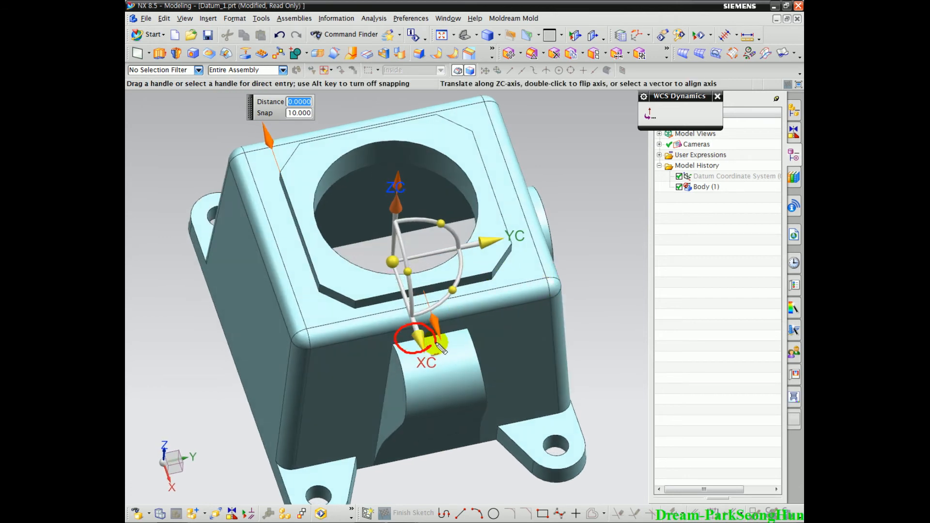
{"action": "mouse_move", "coordinate": [507, 227]}
{"action": "left_mouse_down"}
{"action": "mouse_move", "coordinate": [486, 247]}
{"action": "mouse_move", "coordinate": [513, 251]}
{"action": "left_mouse_up"}
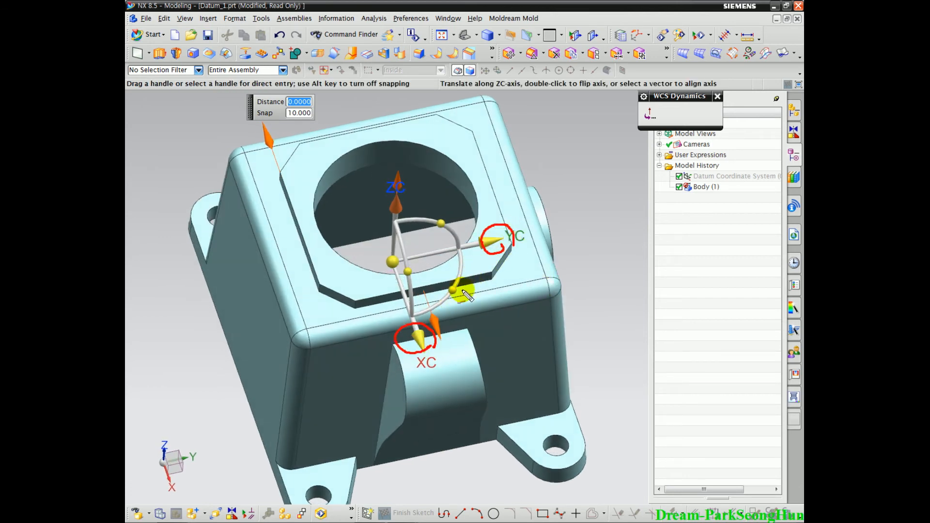
{"action": "key", "text": "Escape"}
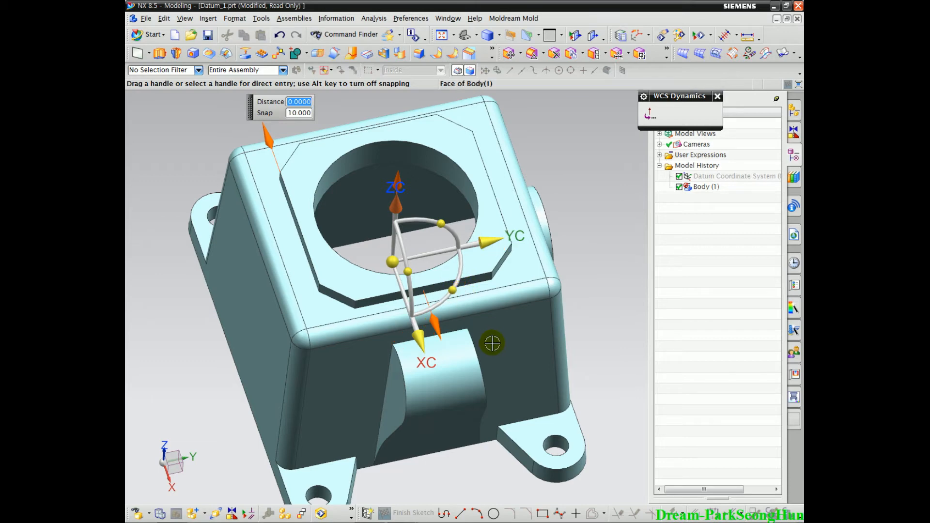
Set the snap angle for rotating the WCS about its ZC-axis to 10 degrees
{"action": "middle_click_drag", "start_coordinate": [492, 341], "coordinate": [469, 315]}
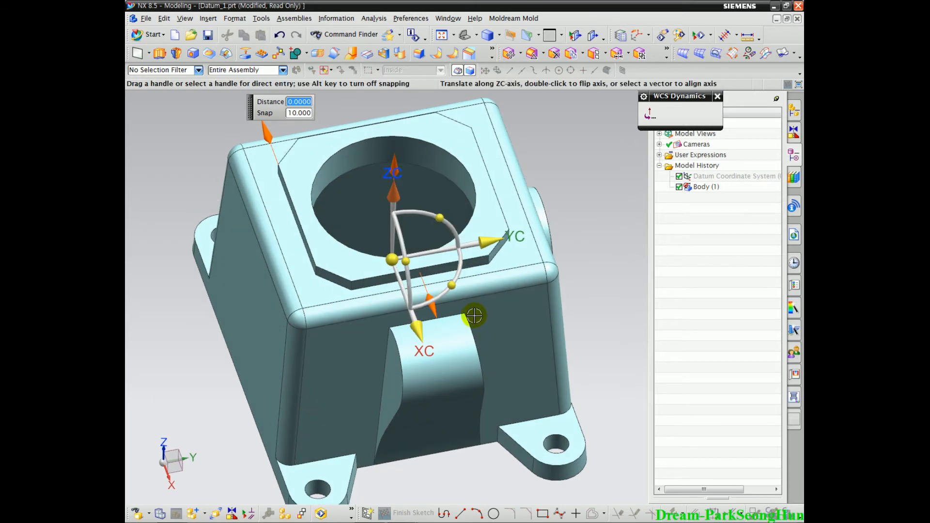
{"action": "left_click", "coordinate": [453, 287]}
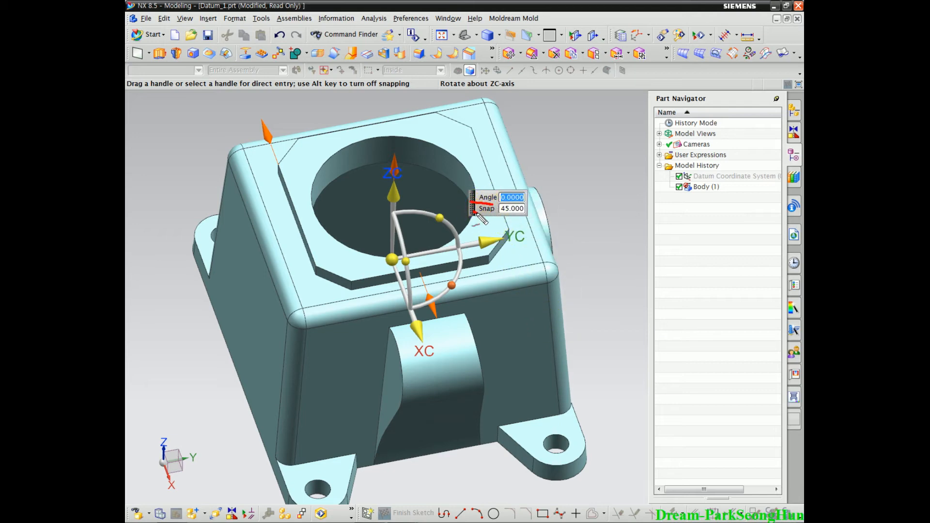
{"action": "mouse_move", "coordinate": [462, 186]}
{"action": "left_mouse_down"}
{"action": "mouse_move", "coordinate": [504, 223]}
{"action": "mouse_move", "coordinate": [525, 183]}
{"action": "mouse_move", "coordinate": [467, 209]}
{"action": "left_mouse_up"}
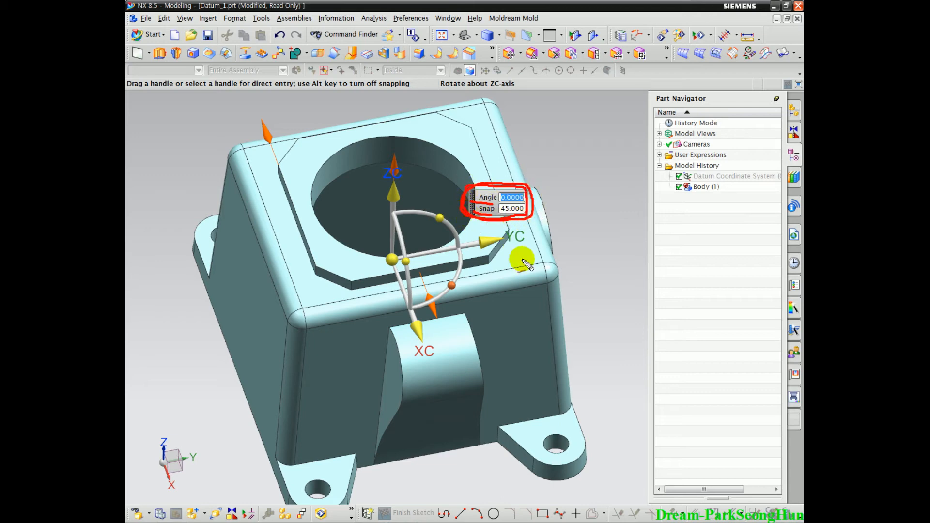
{"action": "key", "text": "Escape"}
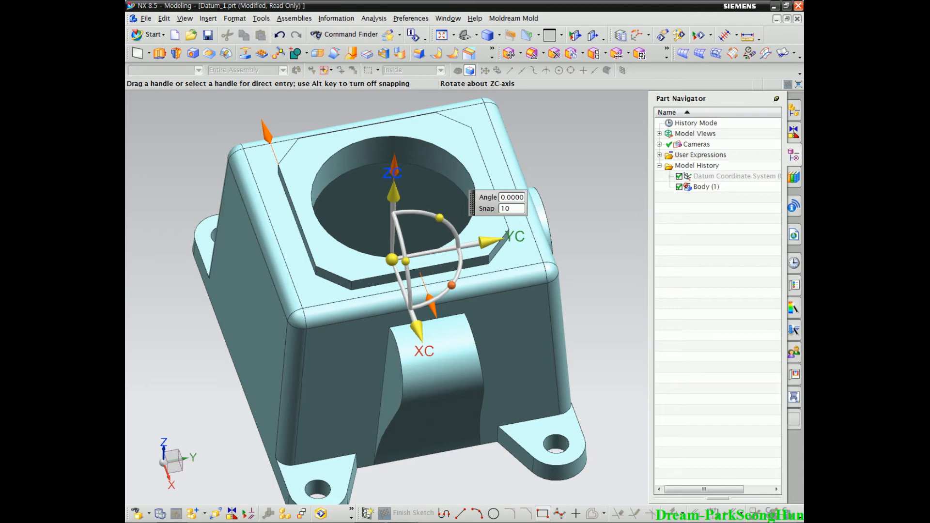
{"action": "middle_click_drag", "start_coordinate": [498, 357], "coordinate": [455, 319]}
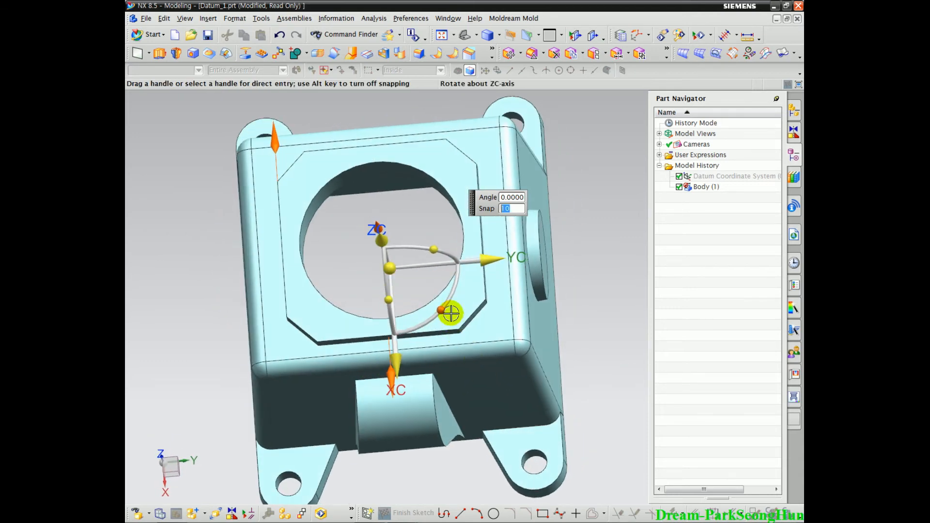
{"action": "left_click_drag", "start_coordinate": [440, 307], "coordinate": [376, 335]}
{"action": "middle_click_drag", "start_coordinate": [443, 359], "coordinate": [425, 349]}
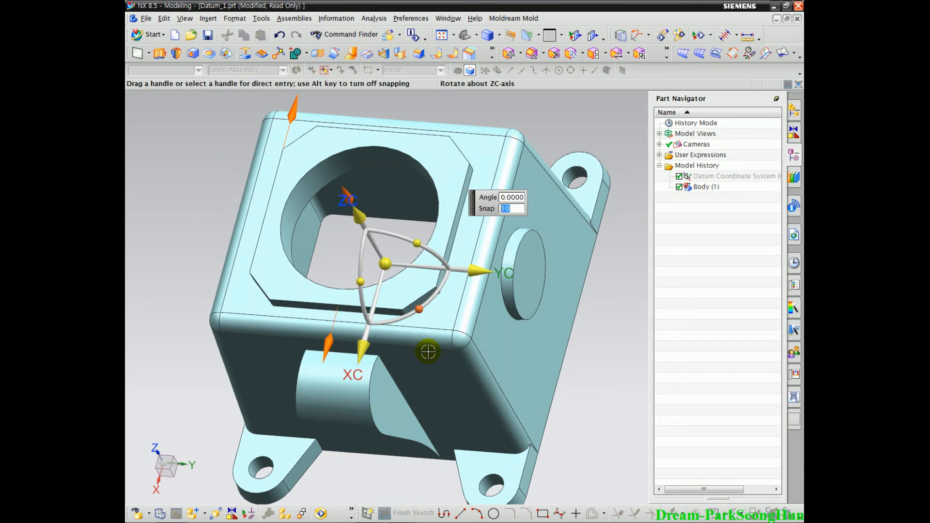
{"action": "left_click_drag", "start_coordinate": [342, 363], "coordinate": [371, 365]}
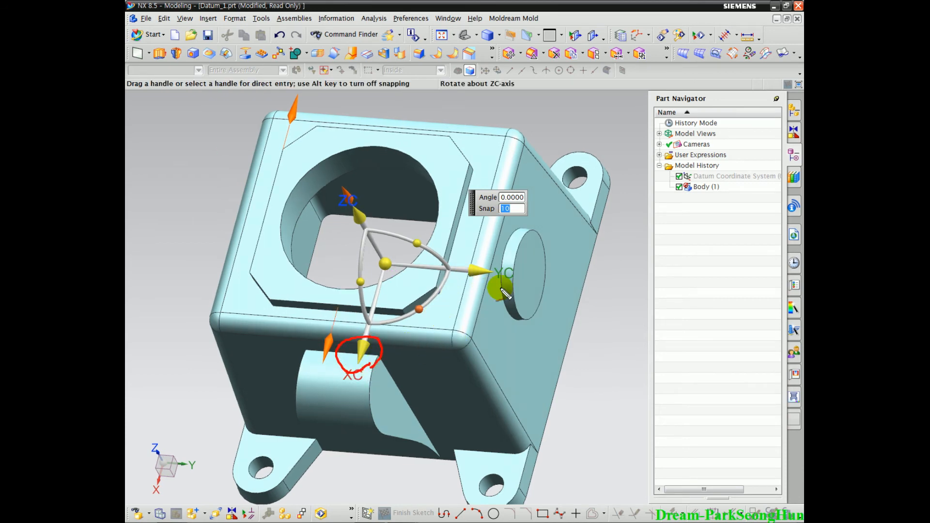
{"action": "left_click_drag", "start_coordinate": [467, 264], "coordinate": [492, 295]}
{"action": "left_click", "coordinate": [407, 267]}
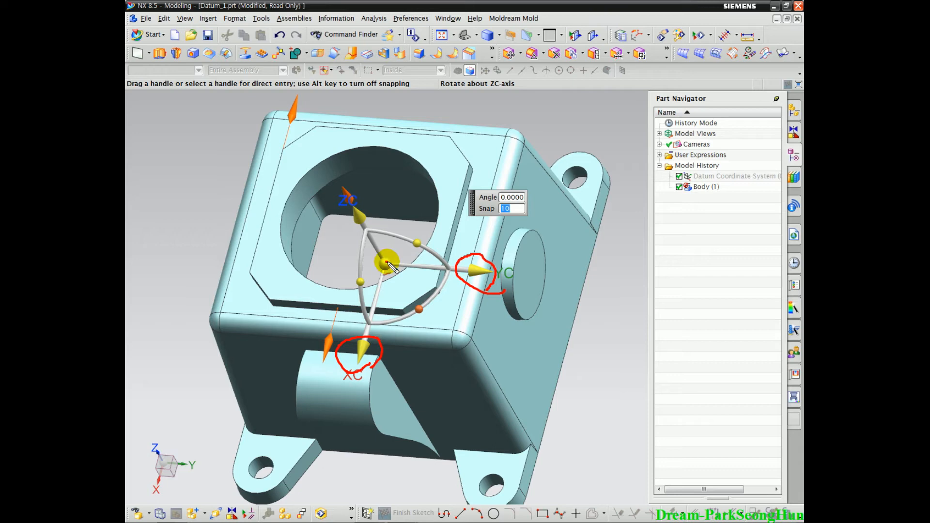
{"action": "left_click_drag", "start_coordinate": [387, 263], "coordinate": [345, 180]}
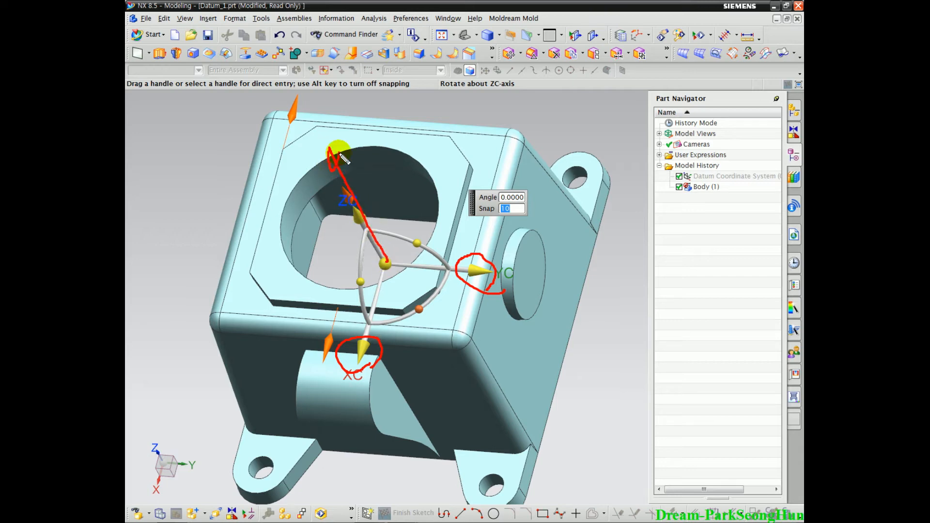
{"action": "key", "text": "Escape"}
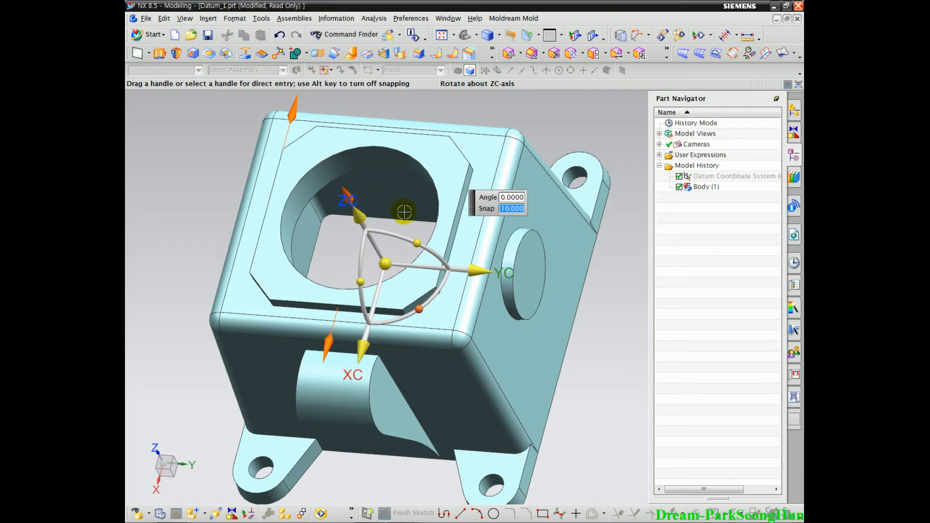
Rotate the WCS dynamically by 90 degrees about the ZC-axis, turning XC toward YC
{"action": "left_click", "coordinate": [418, 310]}
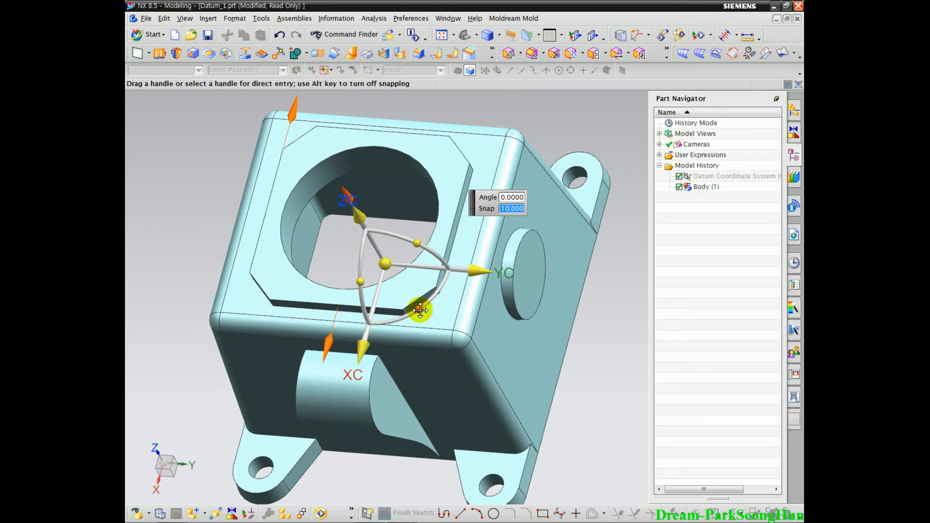
{"action": "mouse_move", "coordinate": [423, 310]}
{"action": "left_mouse_down"}
{"action": "mouse_move", "coordinate": [440, 306]}
{"action": "mouse_move", "coordinate": [470, 227]}
{"action": "mouse_move", "coordinate": [429, 160]}
{"action": "mouse_move", "coordinate": [343, 158]}
{"action": "mouse_move", "coordinate": [305, 218]}
{"action": "mouse_move", "coordinate": [320, 334]}
{"action": "mouse_move", "coordinate": [390, 332]}
{"action": "mouse_move", "coordinate": [437, 306]}
{"action": "left_mouse_up"}
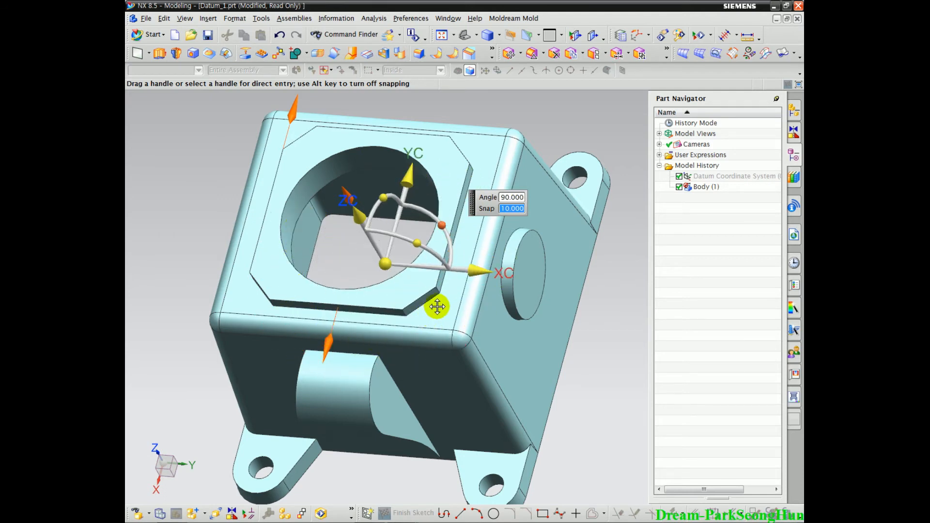
{"action": "middle_click_drag", "start_coordinate": [437, 306], "coordinate": [426, 339]}
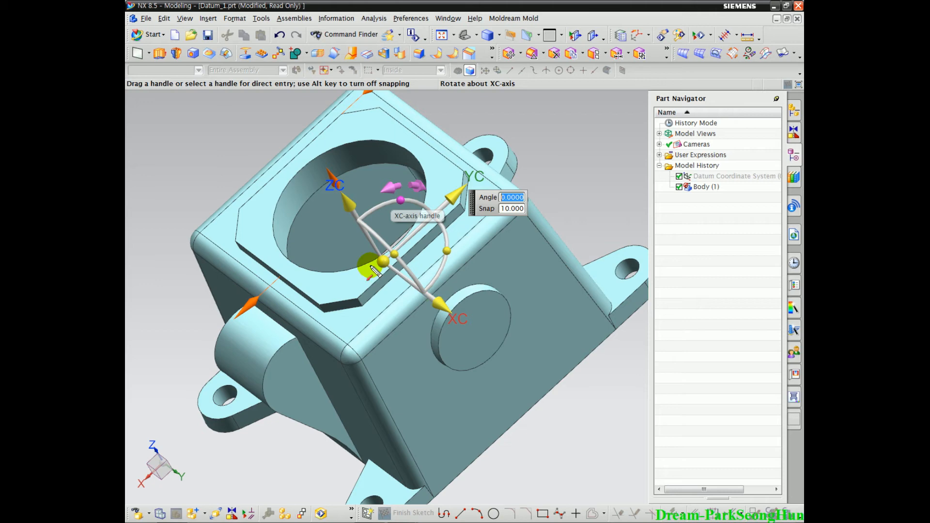
{"action": "left_click_drag", "start_coordinate": [462, 319], "coordinate": [485, 355]}
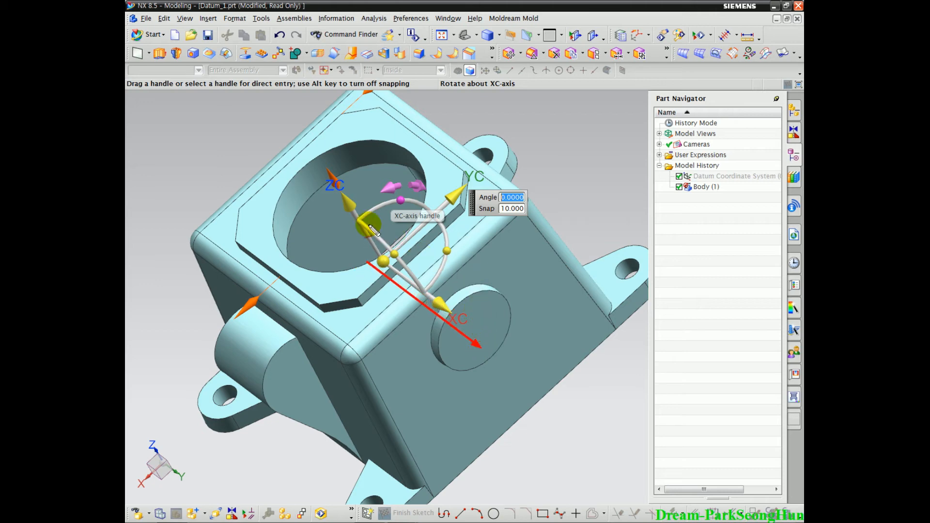
{"action": "mouse_move", "coordinate": [422, 350]}
{"action": "left_mouse_down"}
{"action": "mouse_move", "coordinate": [477, 213]}
{"action": "mouse_move", "coordinate": [414, 190]}
{"action": "left_mouse_up"}
{"action": "mouse_move", "coordinate": [421, 245]}
{"action": "left_mouse_down"}
{"action": "mouse_move", "coordinate": [373, 209]}
{"action": "mouse_move", "coordinate": [339, 296]}
{"action": "mouse_move", "coordinate": [373, 344]}
{"action": "mouse_move", "coordinate": [472, 298]}
{"action": "mouse_move", "coordinate": [453, 191]}
{"action": "mouse_move", "coordinate": [373, 199]}
{"action": "mouse_move", "coordinate": [376, 187]}
{"action": "mouse_move", "coordinate": [442, 182]}
{"action": "mouse_move", "coordinate": [475, 240]}
{"action": "mouse_move", "coordinate": [467, 218]}
{"action": "left_mouse_up"}
{"action": "mouse_move", "coordinate": [500, 294]}
{"action": "middle_mouse_down"}
{"action": "mouse_move", "coordinate": [508, 299]}
{"action": "mouse_move", "coordinate": [488, 296]}
{"action": "middle_mouse_up"}
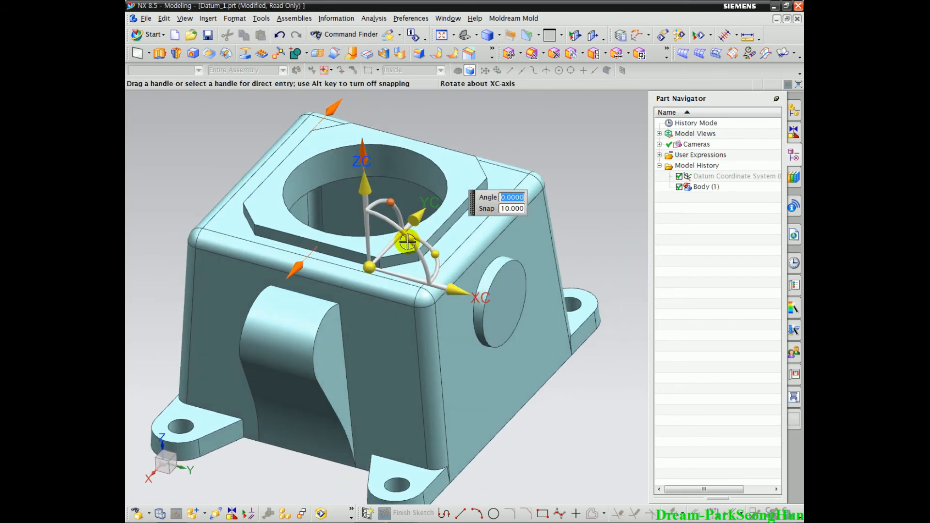
Rotate the WCS by an angle of 33 degrees about its YC-axis and finish WCS Dynamics
{"action": "left_click_drag", "start_coordinate": [406, 234], "coordinate": [308, 263]}
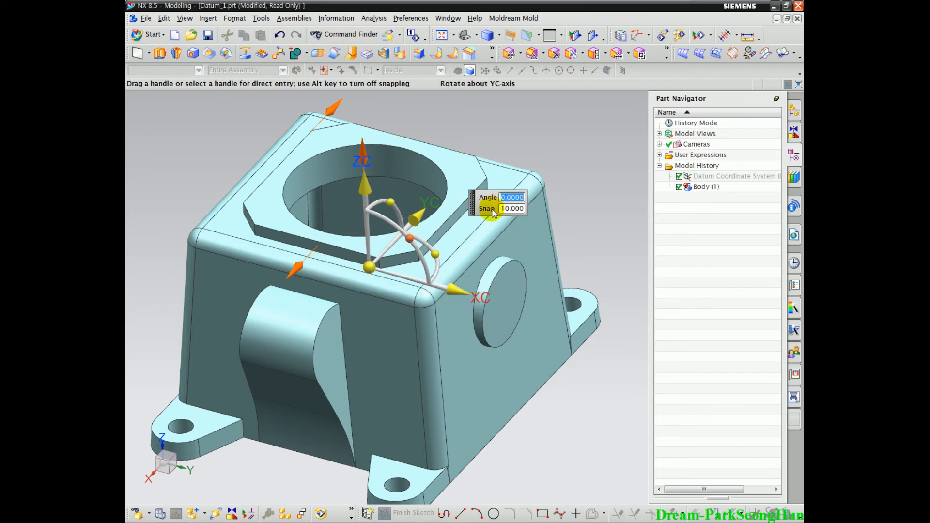
{"action": "middle_click_drag", "start_coordinate": [492, 297], "coordinate": [483, 287]}
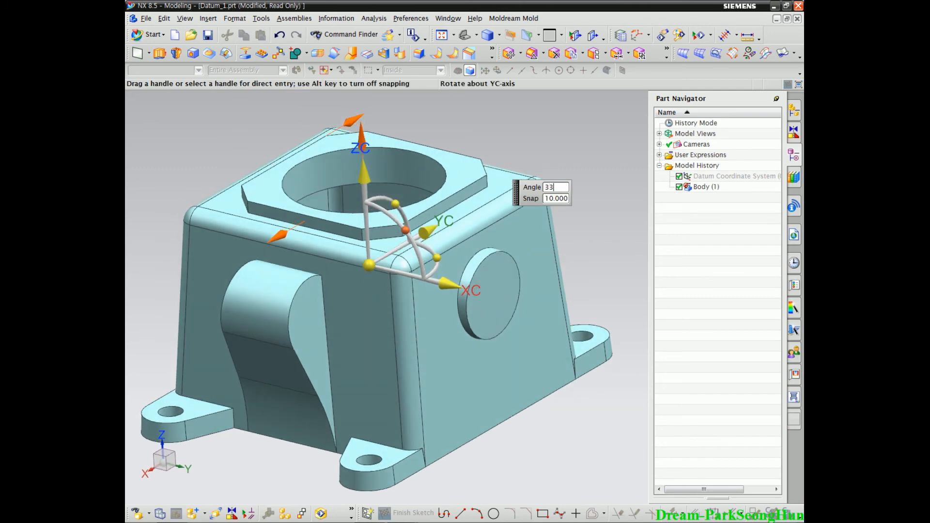
{"action": "key", "text": "Return"}
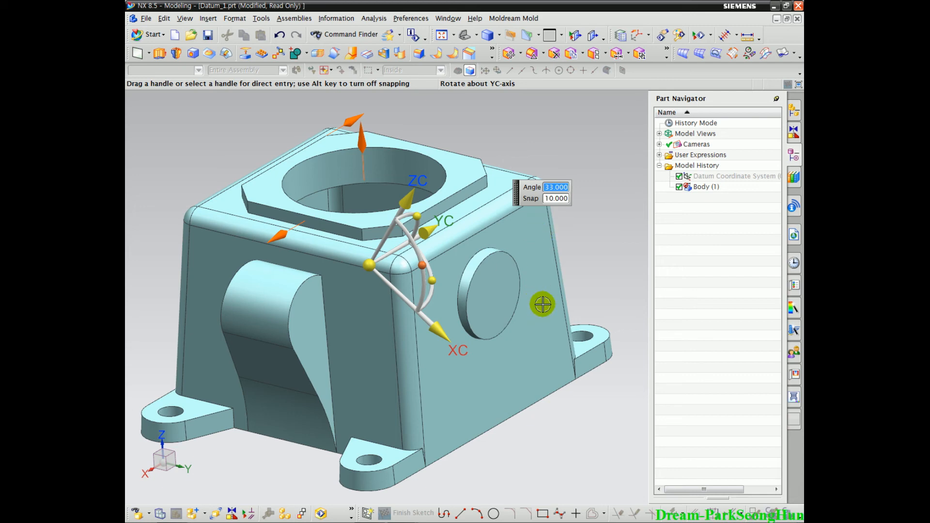
{"action": "middle_click", "coordinate": [562, 301]}
{"action": "middle_click_drag", "start_coordinate": [513, 335], "coordinate": [490, 330], "text": "shift"}
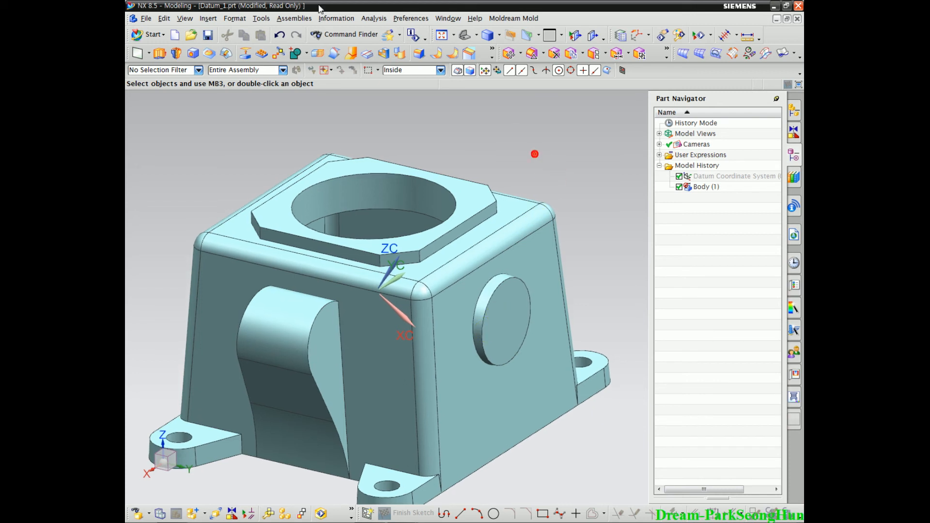
{"action": "left_click", "coordinate": [235, 18]}
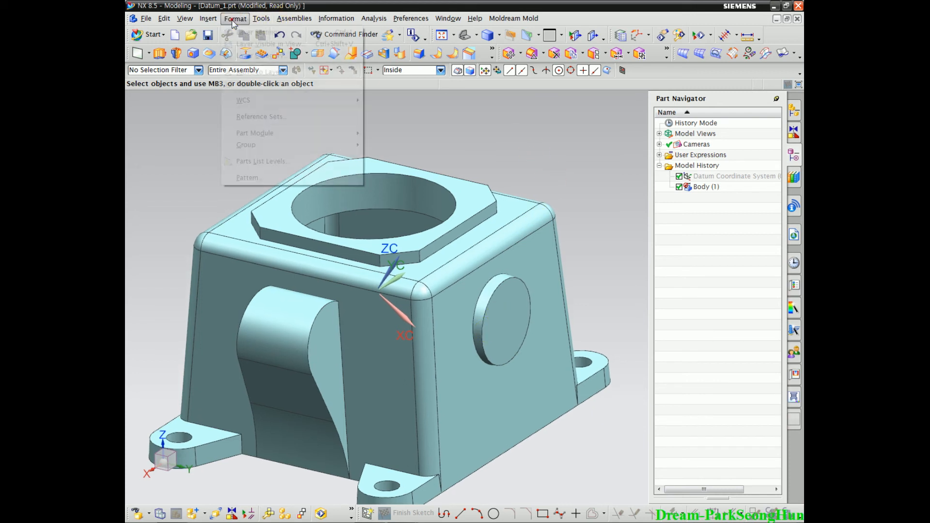
{"action": "left_click", "coordinate": [256, 101]}
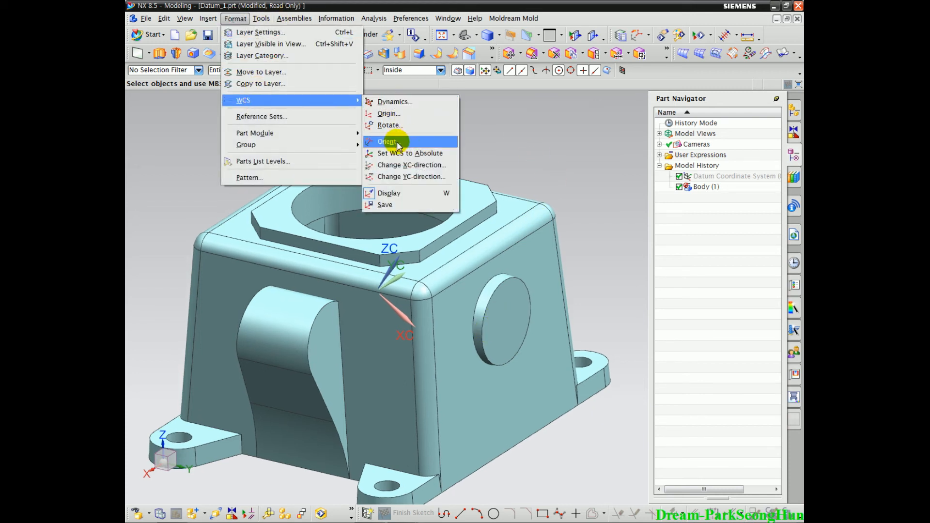
{"action": "left_click", "coordinate": [394, 113]}
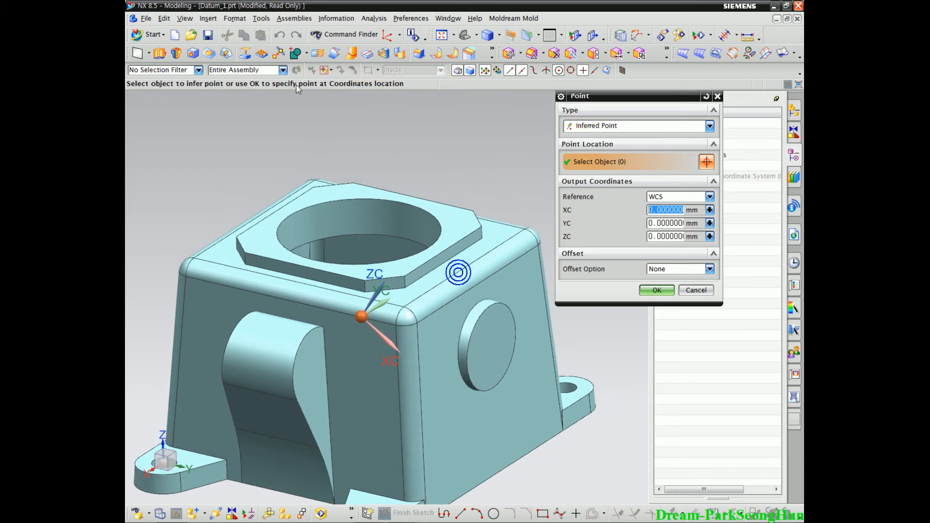
{"action": "key", "text": "Escape"}
Move the WCS origin to the centre of the large top hole's circular edge with the WCS Origin command
{"action": "left_click", "coordinate": [235, 18]}
{"action": "mouse_move", "coordinate": [249, 100]}
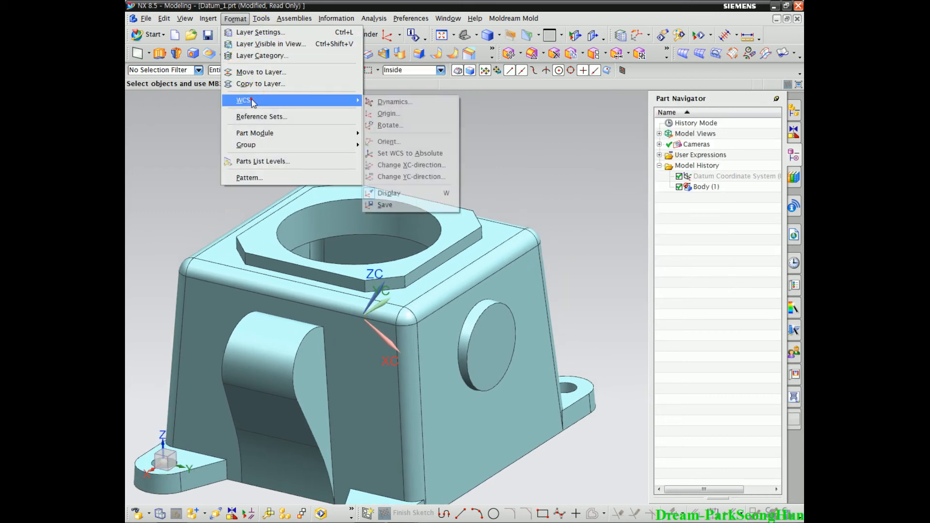
{"action": "left_click", "coordinate": [397, 112]}
{"action": "middle_click_drag", "start_coordinate": [482, 282], "coordinate": [418, 194]}
{"action": "left_click", "coordinate": [416, 195]}
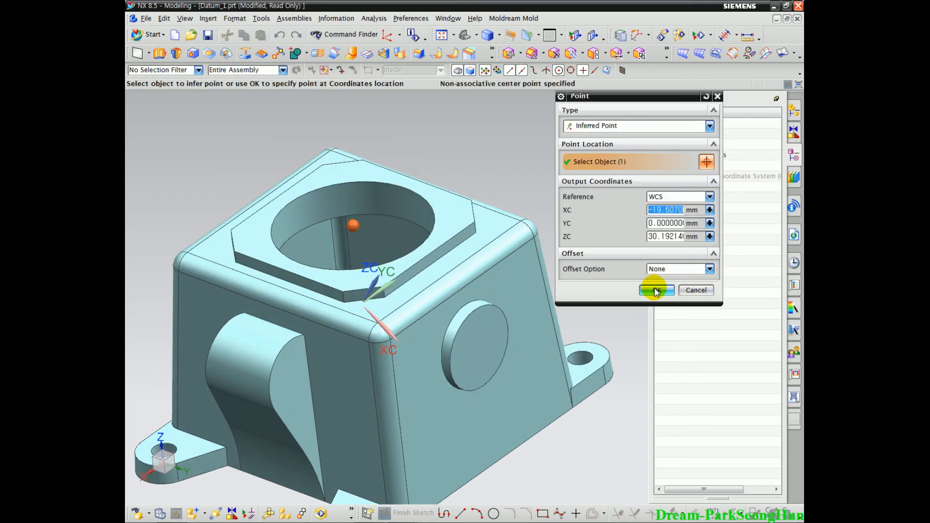
{"action": "left_click", "coordinate": [671, 296]}
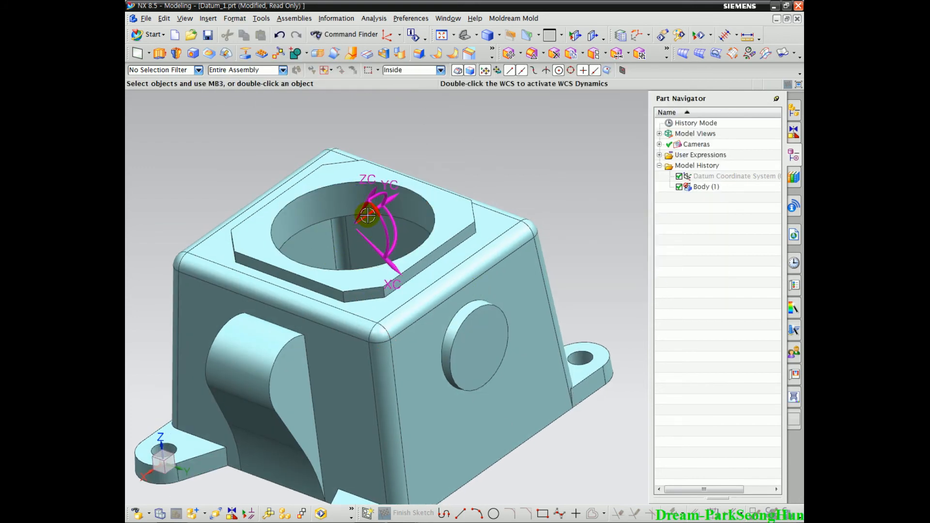
Relocate the WCS origin dynamically to the centre of the round side boss's outer circular edge
{"action": "double_click", "coordinate": [348, 234]}
{"action": "middle_click_drag", "start_coordinate": [517, 363], "coordinate": [499, 318], "text": "shift"}
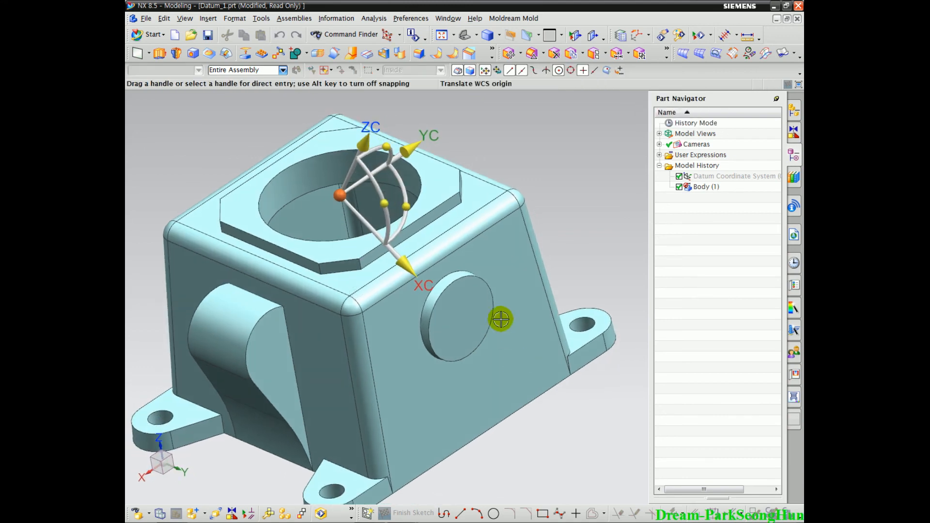
{"action": "left_click", "coordinate": [482, 280]}
{"action": "middle_click_drag", "start_coordinate": [476, 367], "coordinate": [474, 368]}
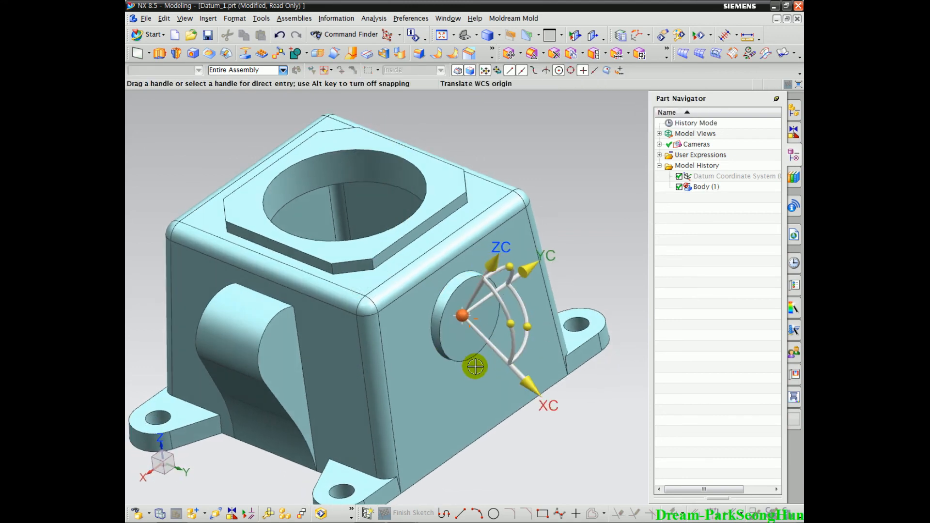
{"action": "middle_click", "coordinate": [473, 368]}
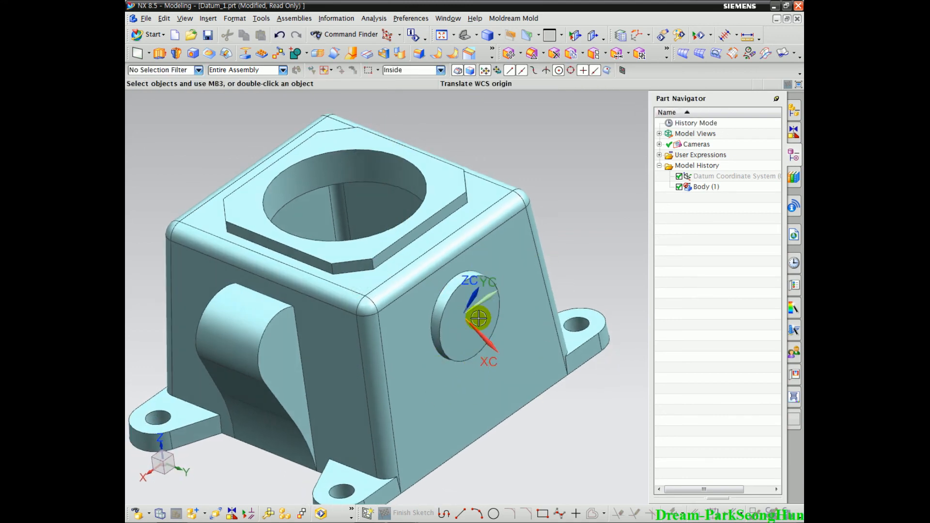
Rotate the WCS by 45 degrees about the +ZC-axis, XC toward YC, with the WCS Rotate command
{"action": "left_click", "coordinate": [236, 18]}
{"action": "mouse_move", "coordinate": [307, 101]}
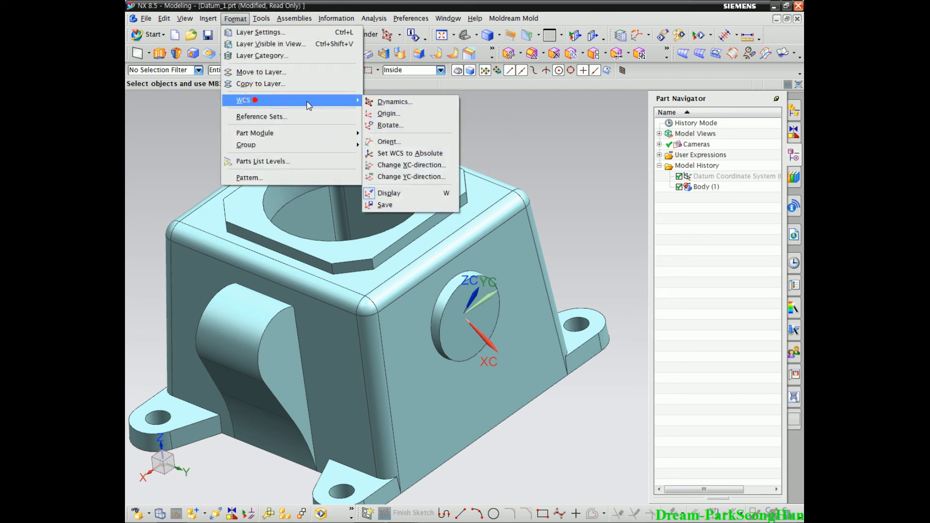
{"action": "left_click", "coordinate": [379, 122]}
{"action": "middle_click_drag", "start_coordinate": [441, 221], "coordinate": [401, 180], "text": "shift"}
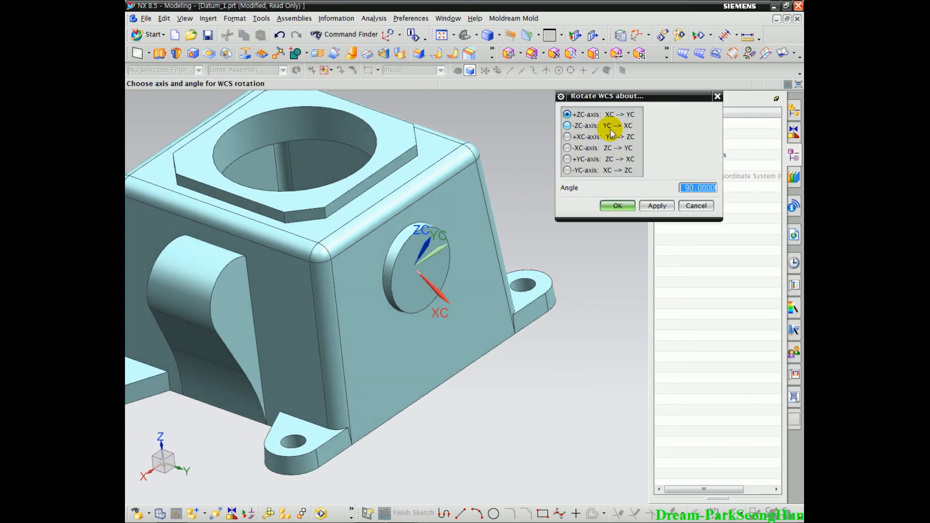
{"action": "middle_click_drag", "start_coordinate": [439, 254], "coordinate": [447, 232]}
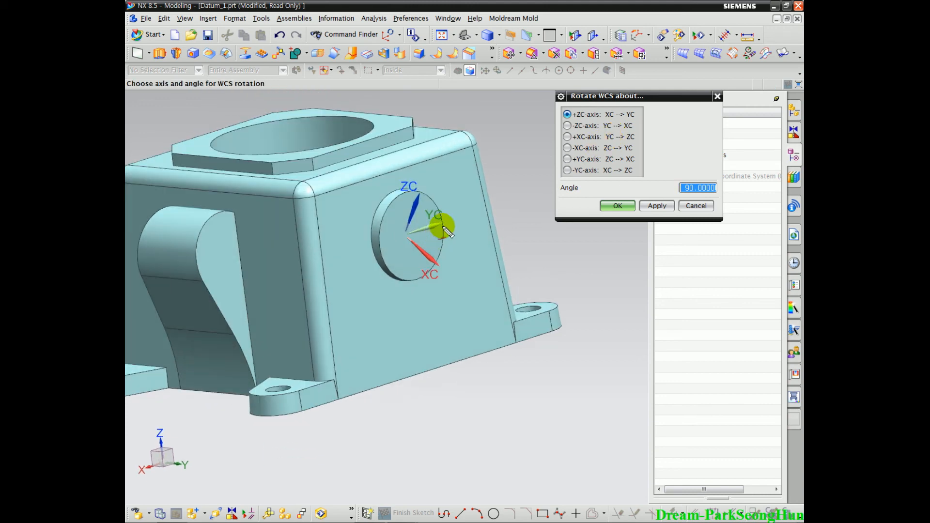
{"action": "left_click_drag", "start_coordinate": [386, 209], "coordinate": [411, 262]}
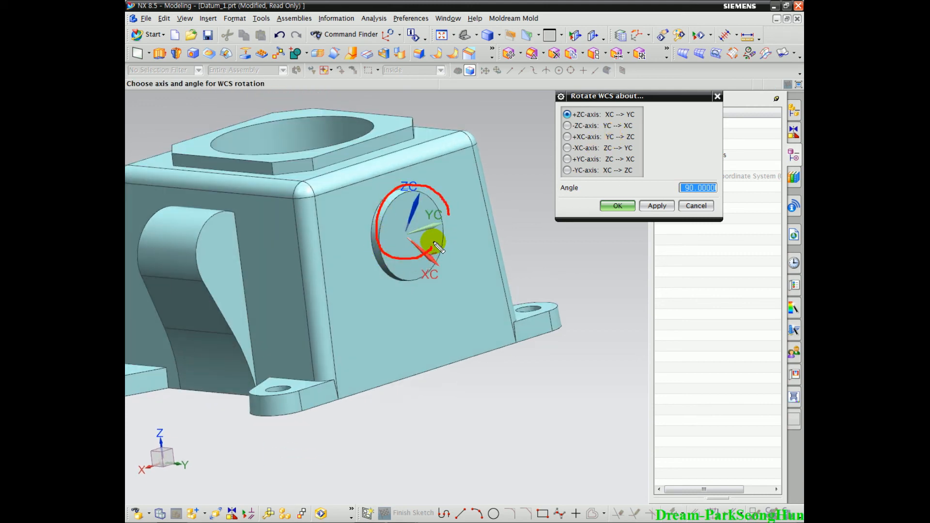
{"action": "middle_click_drag", "start_coordinate": [429, 245], "coordinate": [421, 262]}
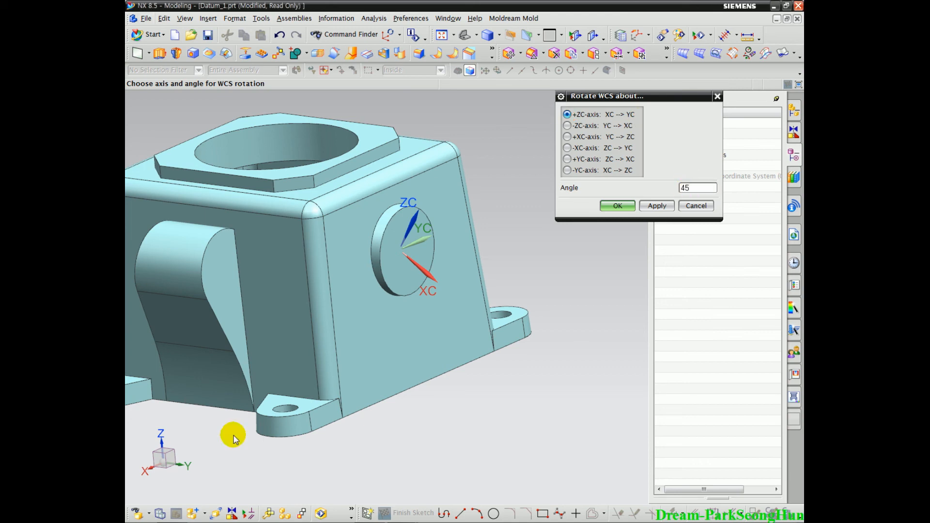
{"action": "left_click", "coordinate": [662, 208]}
{"action": "middle_click_drag", "start_coordinate": [476, 320], "coordinate": [388, 279]}
{"action": "left_click_drag", "start_coordinate": [360, 252], "coordinate": [382, 285]}
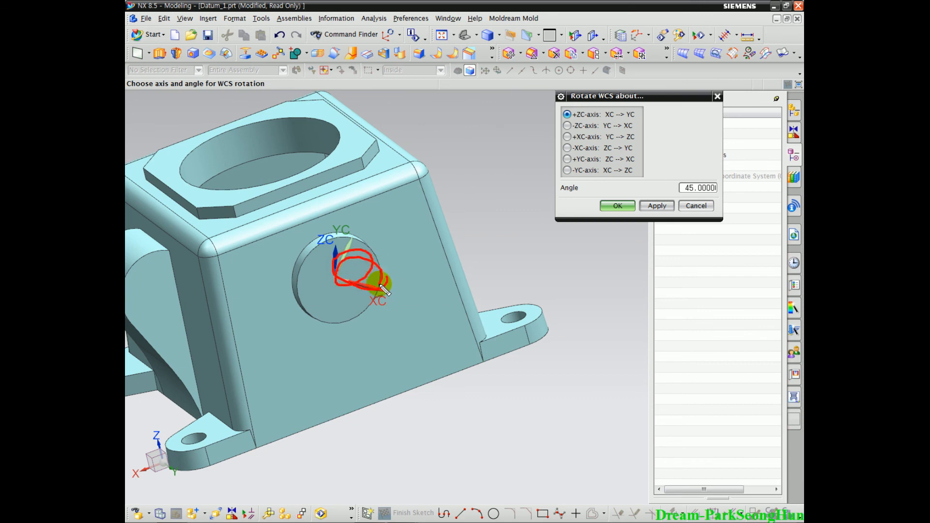
{"action": "left_click", "coordinate": [696, 205]}
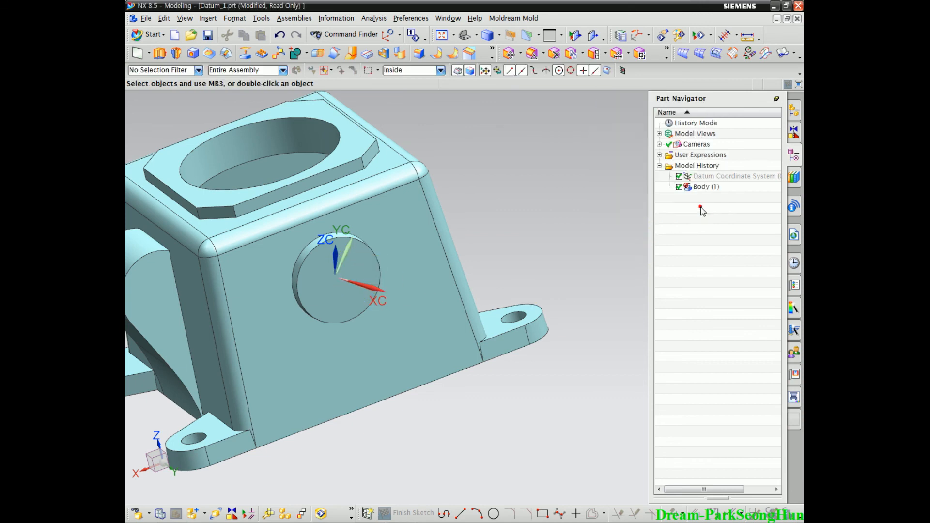
{"action": "double_click", "coordinate": [353, 286]}
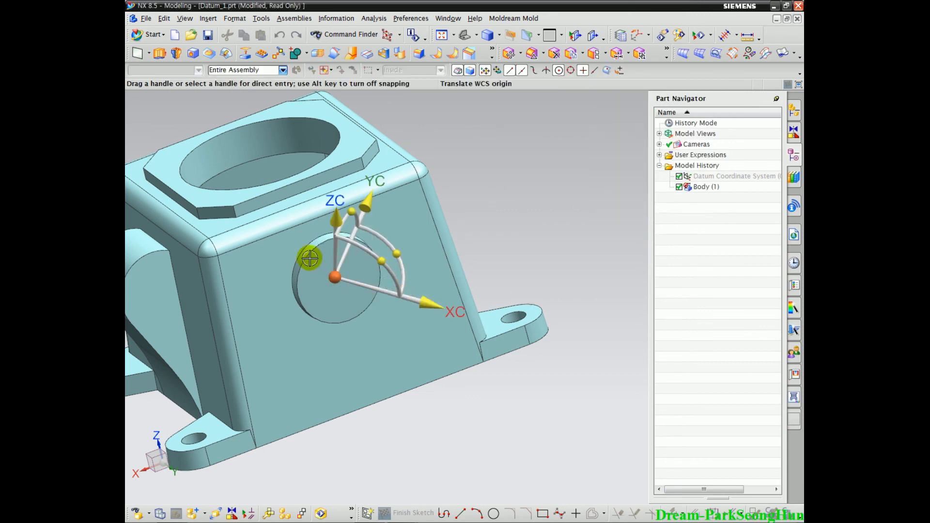
{"action": "left_click", "coordinate": [235, 19]}
{"action": "mouse_move", "coordinate": [333, 106]}
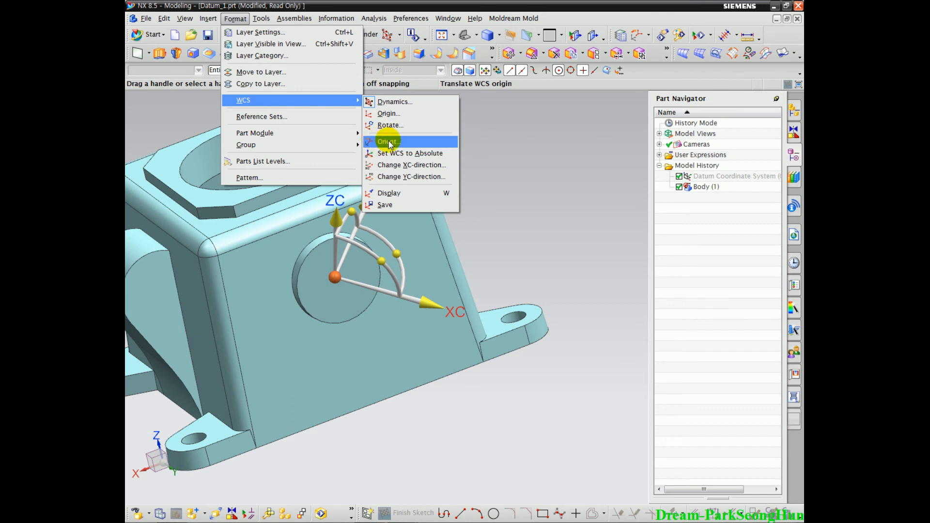
{"action": "left_click", "coordinate": [544, 149]}
{"action": "middle_click", "coordinate": [541, 241]}
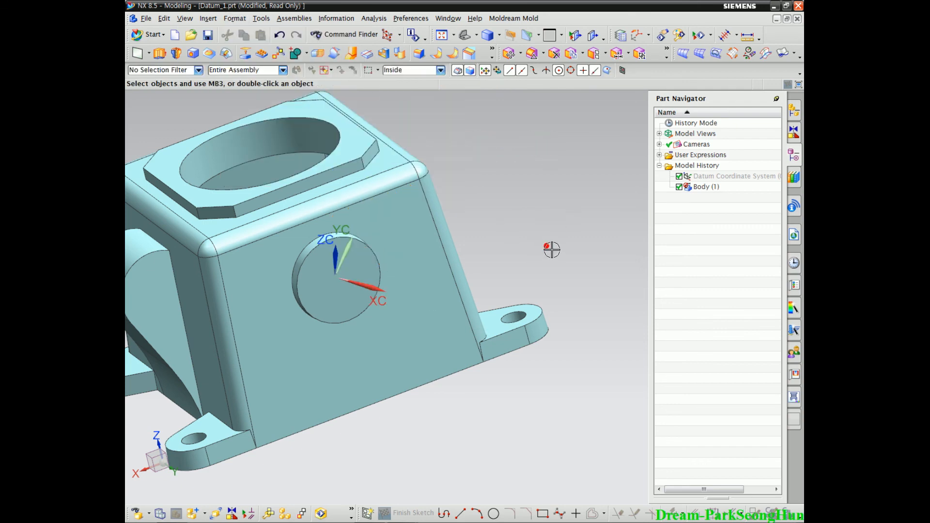